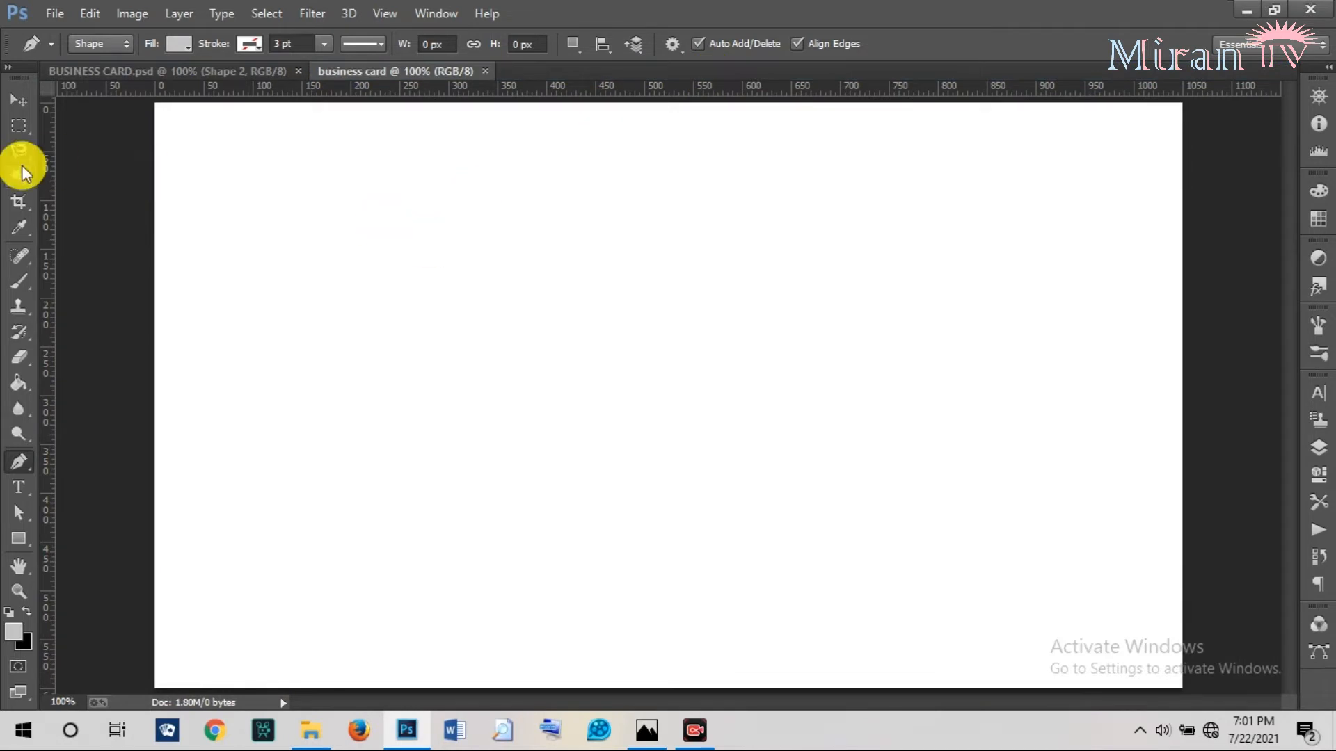
Draw a black-filled 1051 × 186 px rectangle spanning the top of the card.
{"action": "left_click", "coordinate": [18, 537]}
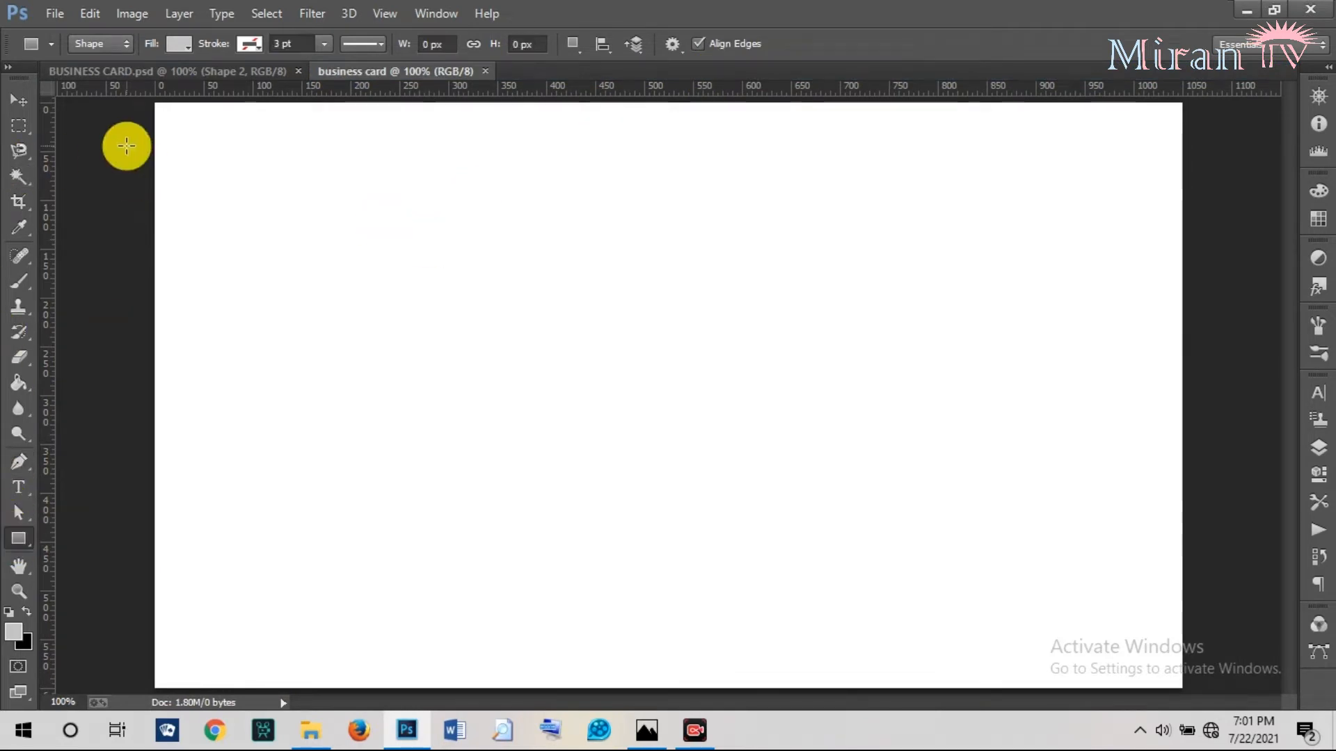
{"action": "left_click", "coordinate": [188, 47]}
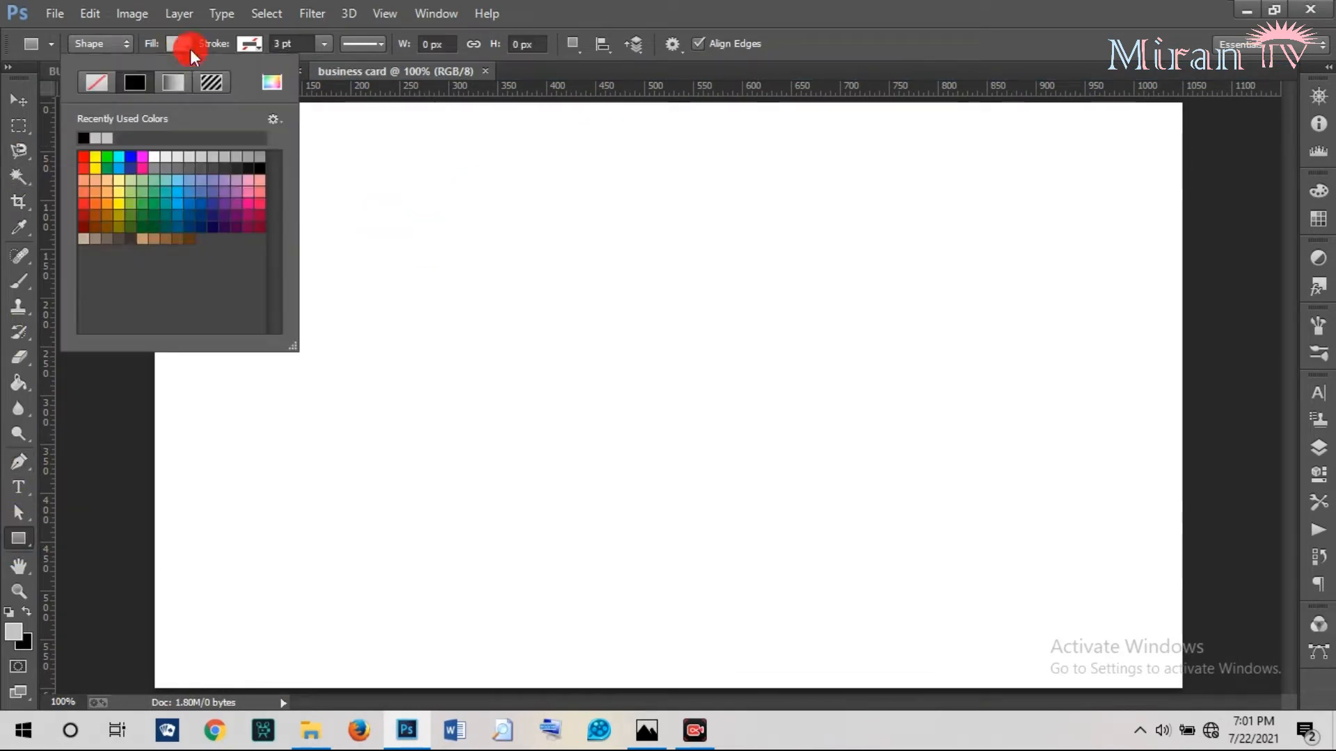
{"action": "left_click", "coordinate": [84, 137]}
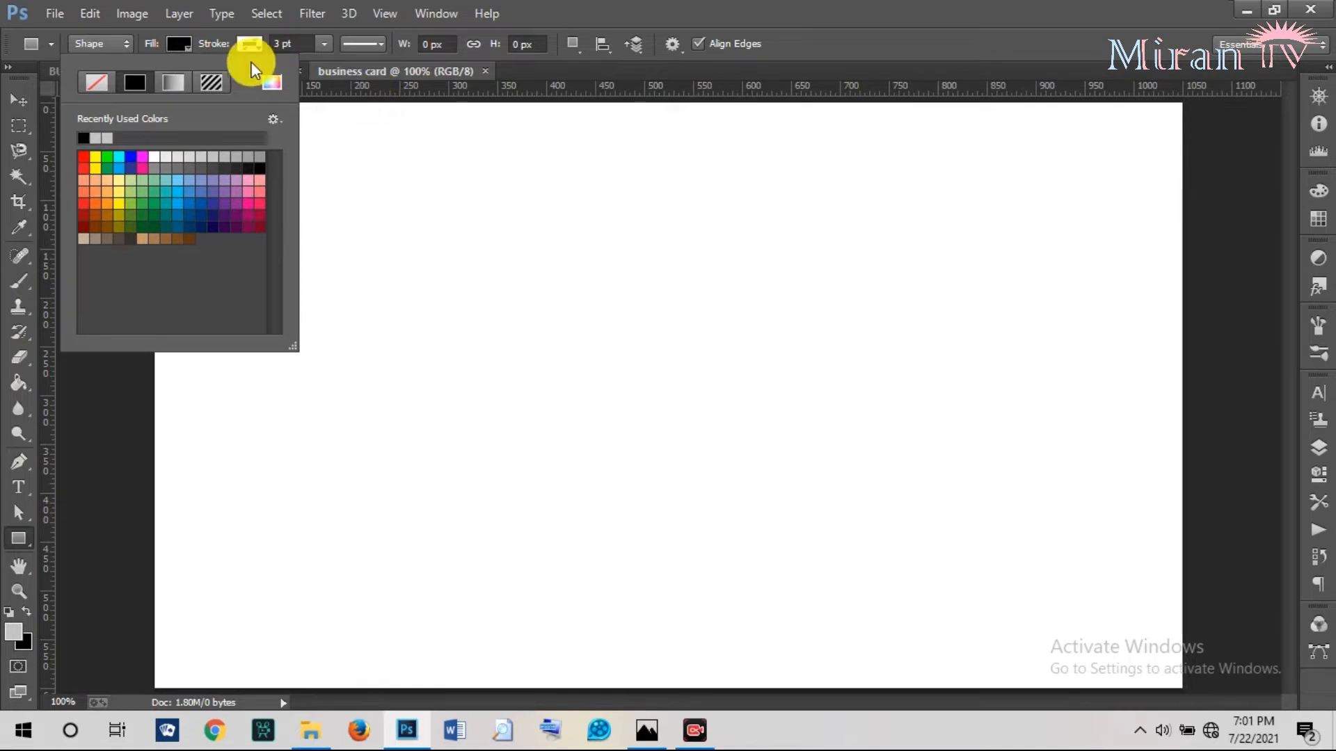
{"action": "left_click", "coordinate": [183, 43]}
{"action": "left_click_drag", "start_coordinate": [171, 104], "coordinate": [1181, 281]}
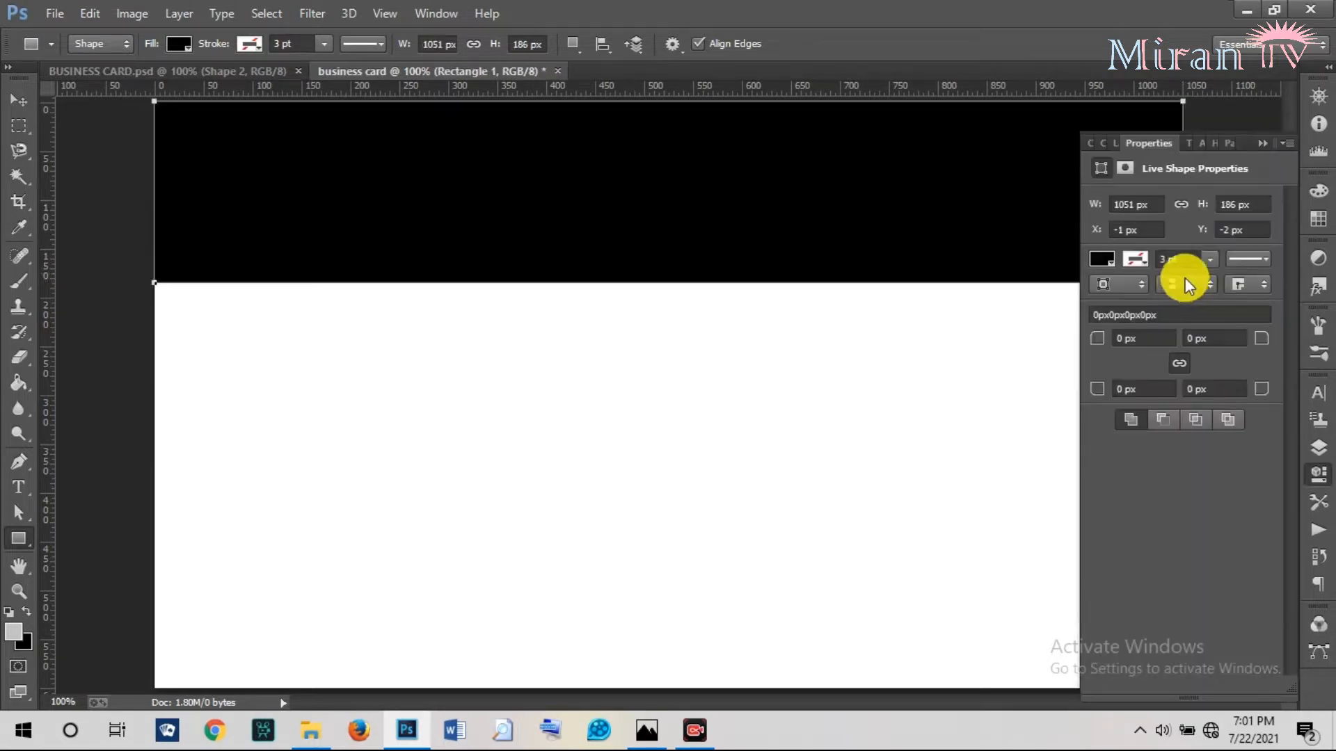
{"action": "left_click", "coordinate": [1264, 141]}
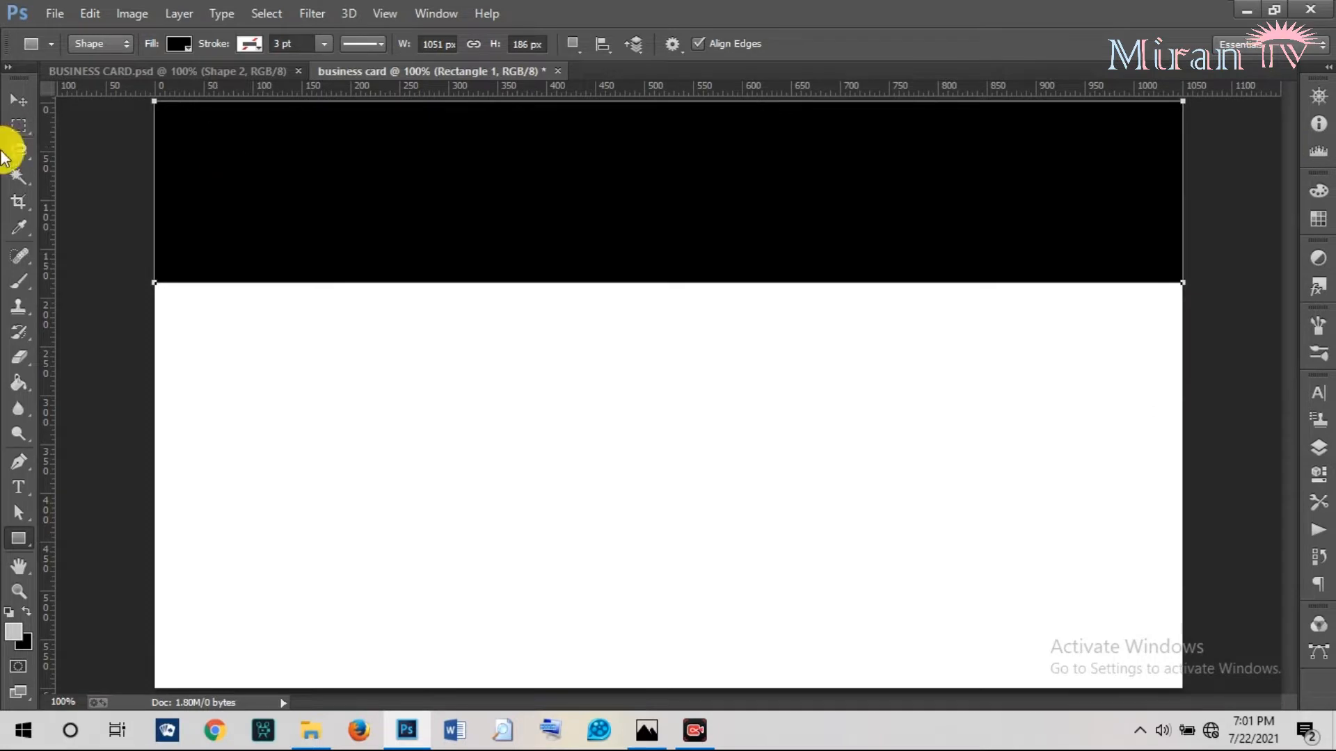
{"action": "left_click", "coordinate": [1322, 455]}
Draw a 1050 × 139 px rectangle below the black band and fill it red.
{"action": "left_click", "coordinate": [1181, 475]}
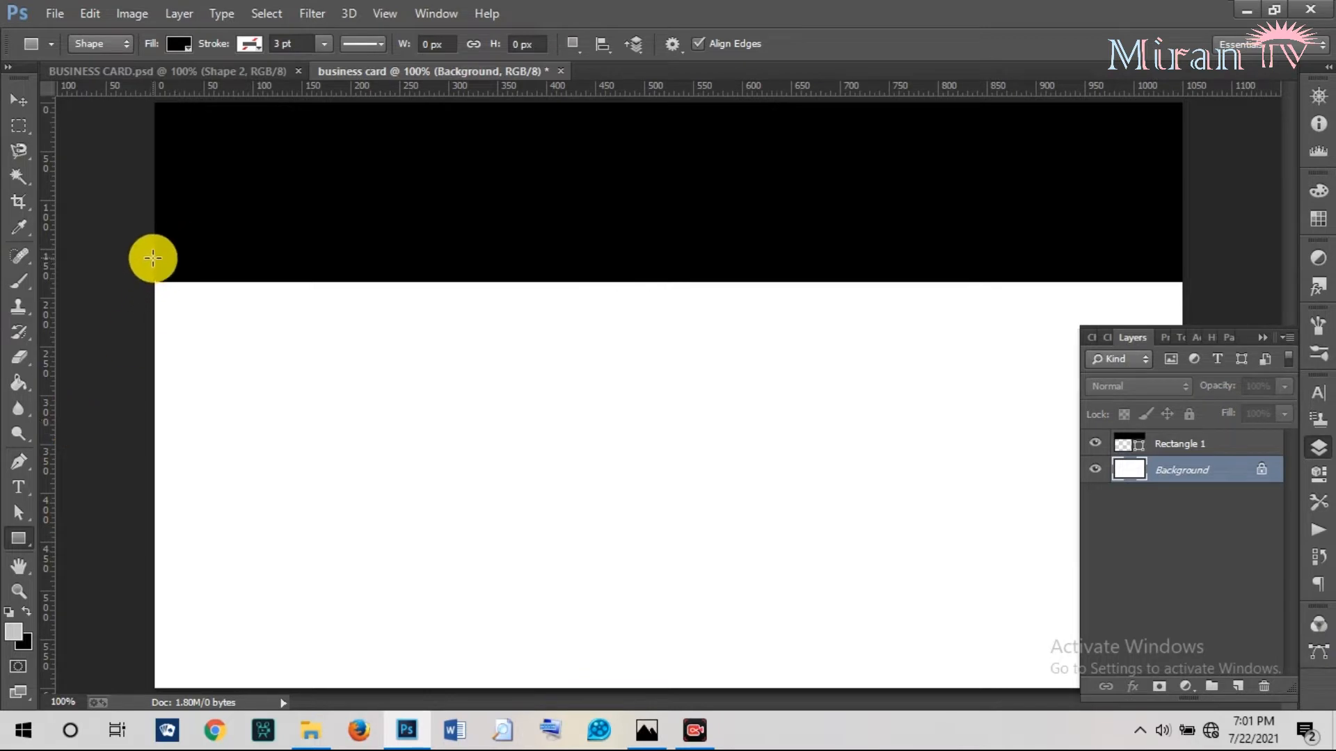
{"action": "left_click_drag", "start_coordinate": [154, 256], "coordinate": [1181, 391]}
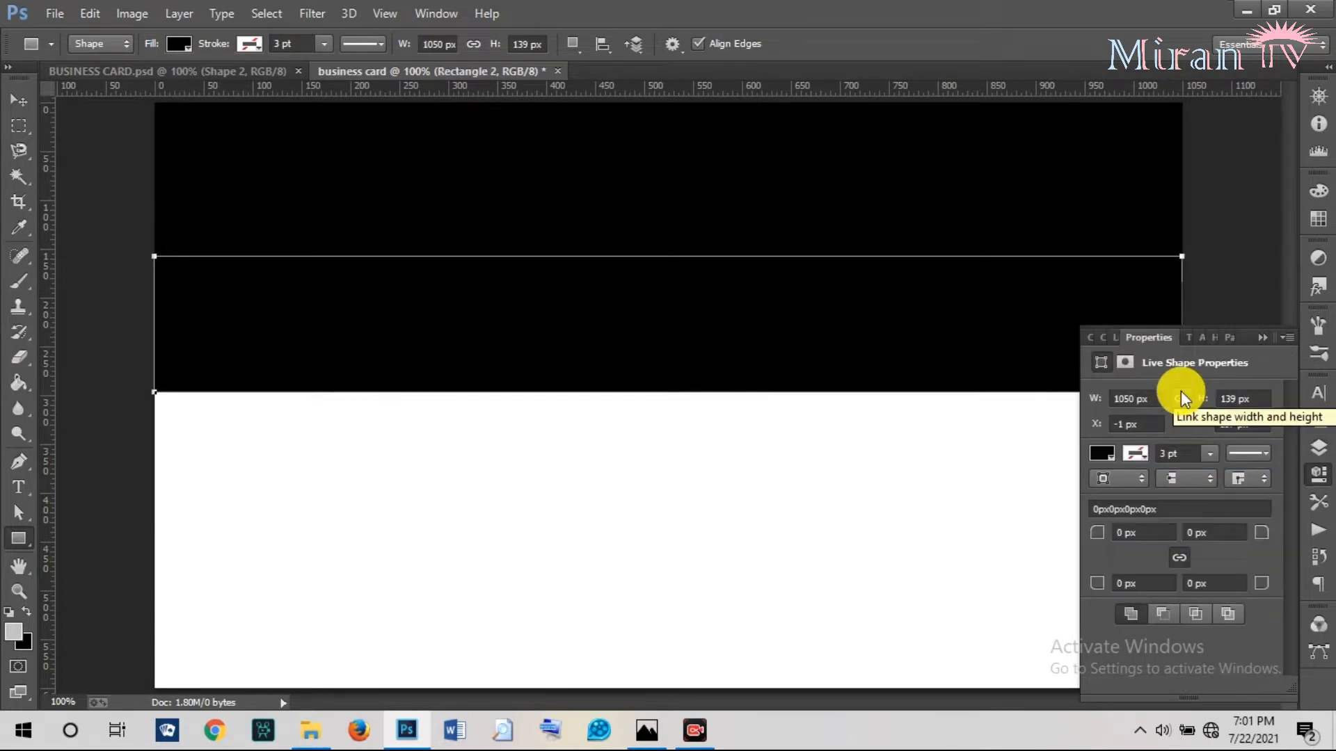
{"action": "left_click", "coordinate": [1103, 453]}
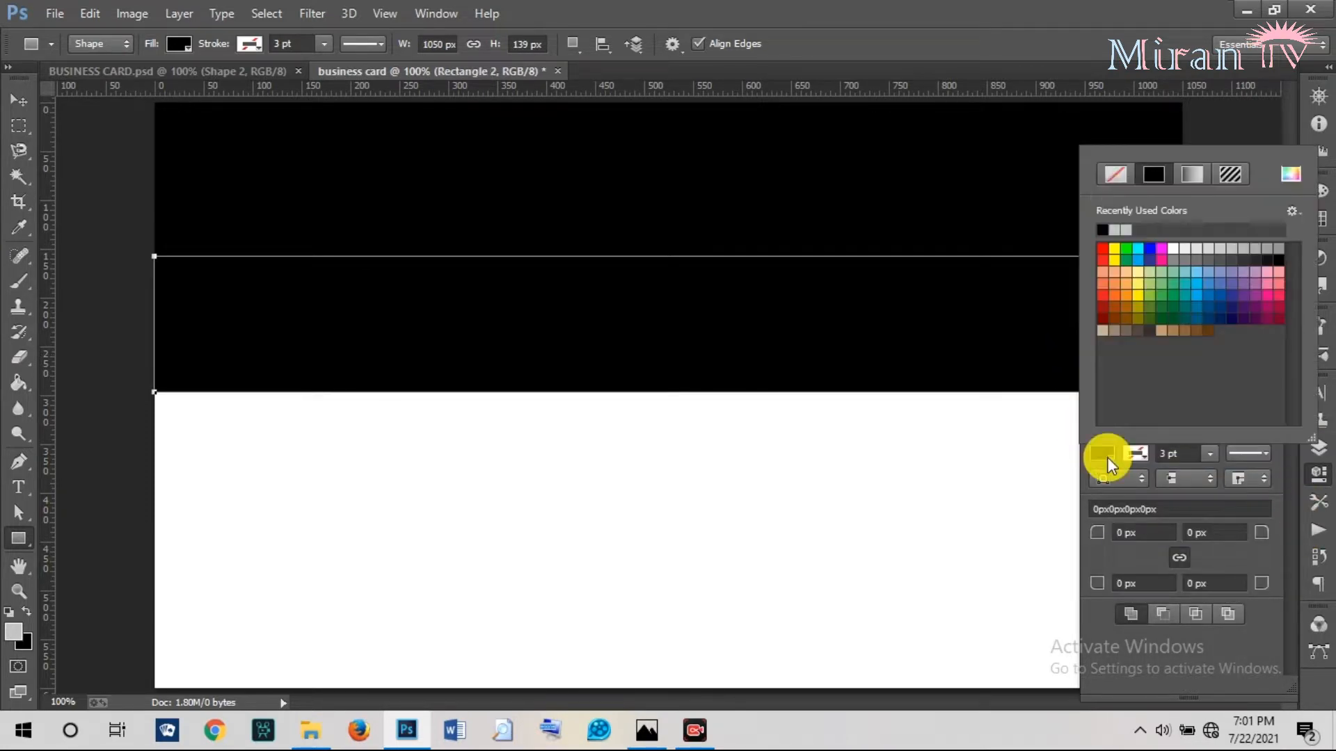
{"action": "left_click", "coordinate": [1103, 251]}
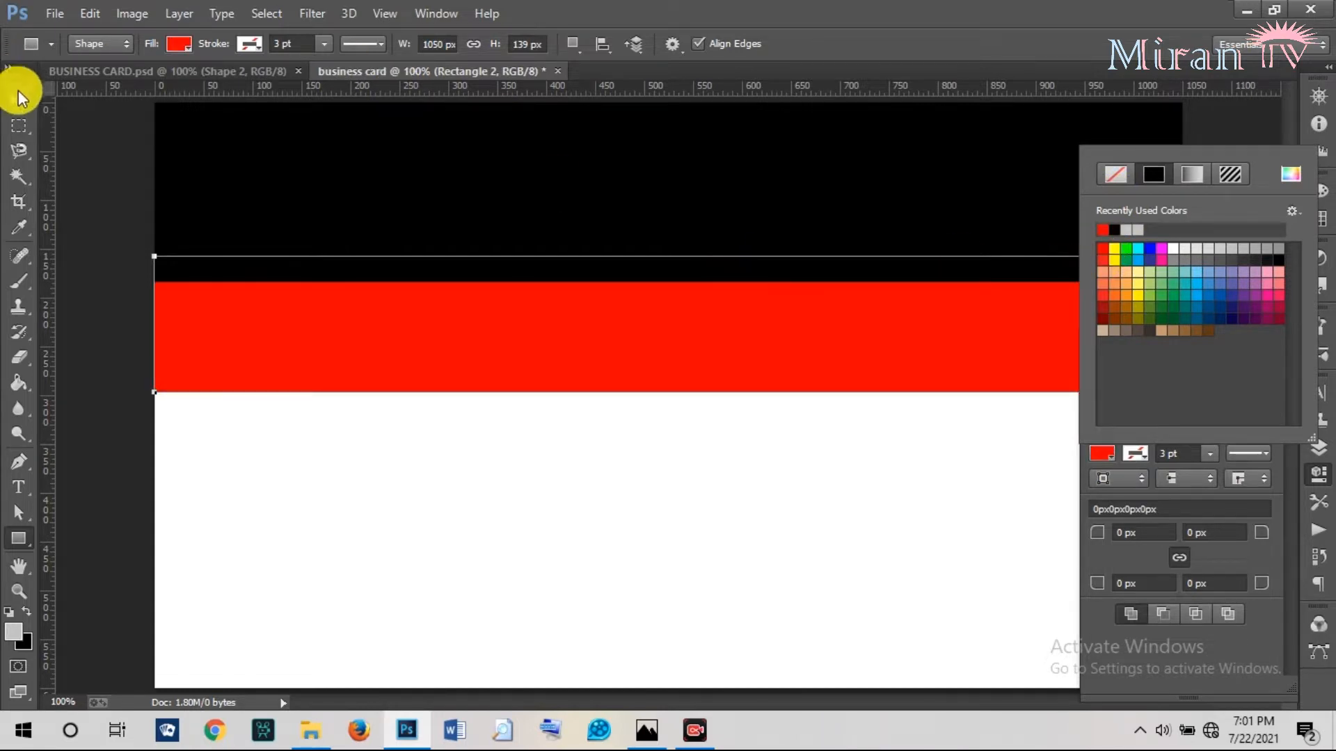
{"action": "left_click", "coordinate": [20, 97]}
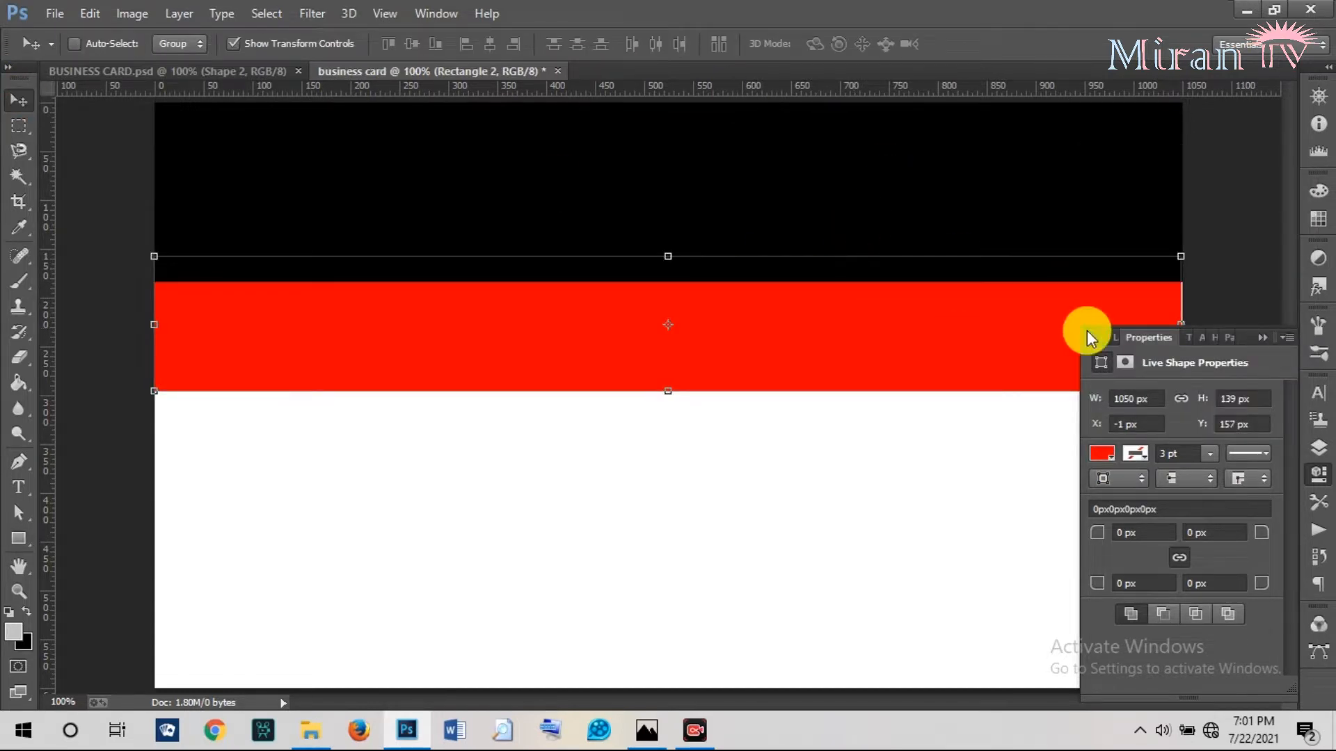
Stretch the red band to the card's right edge and nudge it up slightly.
{"action": "left_click", "coordinate": [1266, 340]}
{"action": "left_click_drag", "start_coordinate": [1183, 325], "coordinate": [1174, 311]}
{"action": "left_click", "coordinate": [983, 44]}
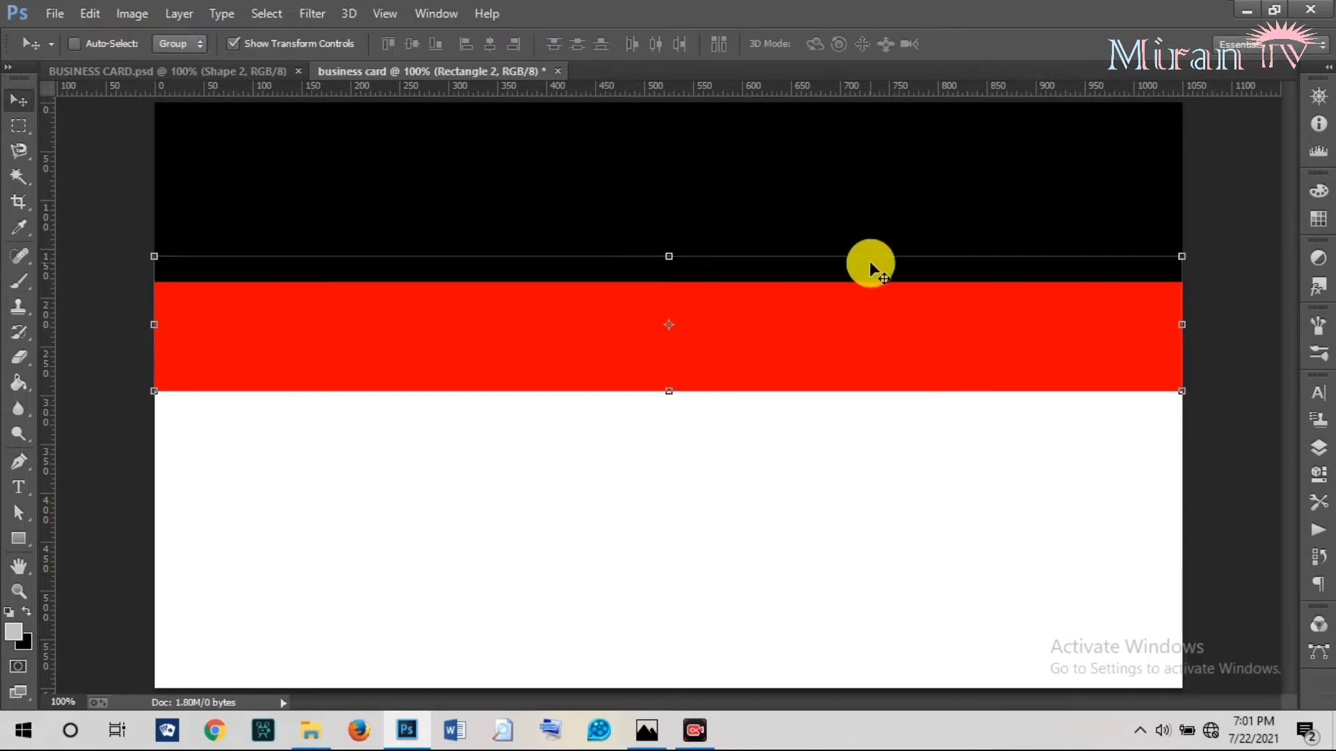
{"action": "left_click_drag", "start_coordinate": [861, 322], "coordinate": [858, 307]}
Shorten the black band (Rectangle 1) from its bottom edge with Free Transform.
{"action": "right_click", "coordinate": [764, 191]}
{"action": "left_click", "coordinate": [807, 203]}
{"action": "key", "text": "ctrl+t"}
{"action": "left_click_drag", "start_coordinate": [668, 281], "coordinate": [670, 269]}
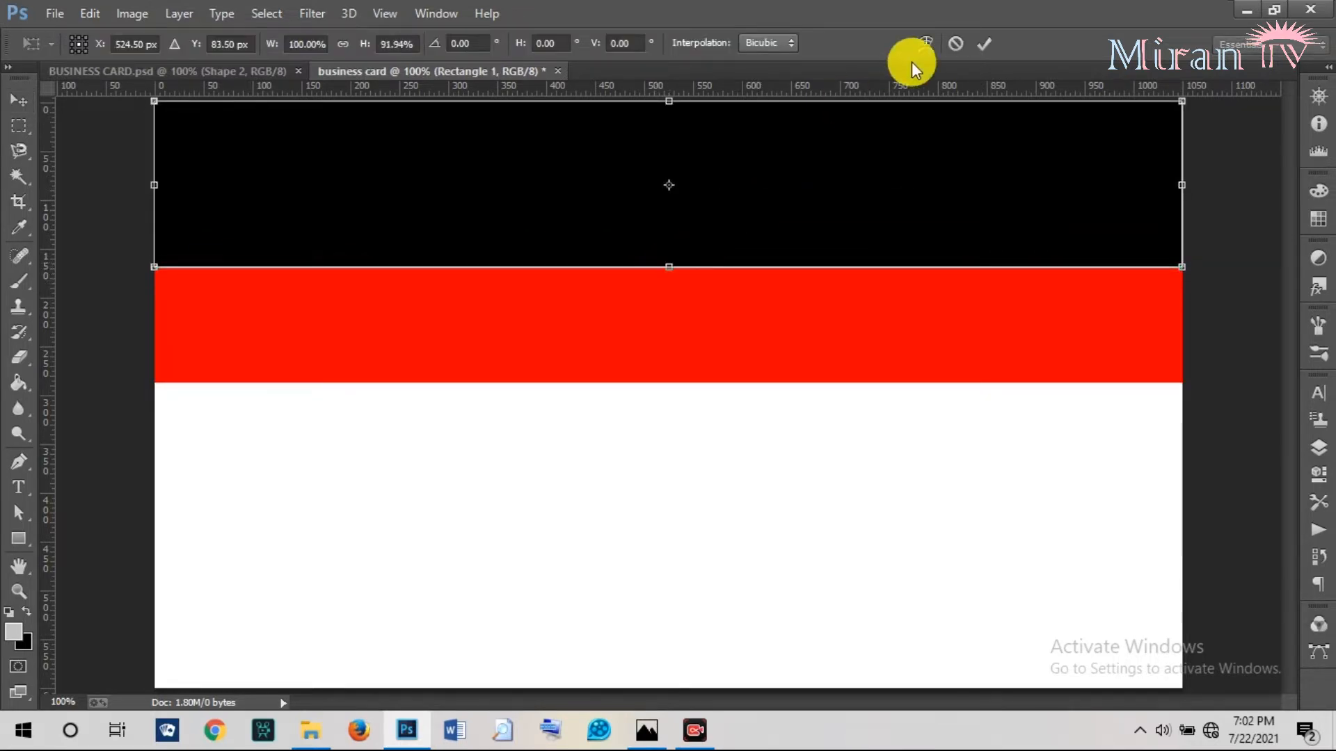
{"action": "left_click", "coordinate": [983, 44]}
Move the red band (Rectangle 2) up flush beneath the black band.
{"action": "right_click", "coordinate": [811, 312]}
{"action": "left_click", "coordinate": [827, 327]}
{"action": "left_click_drag", "start_coordinate": [763, 331], "coordinate": [762, 311]}
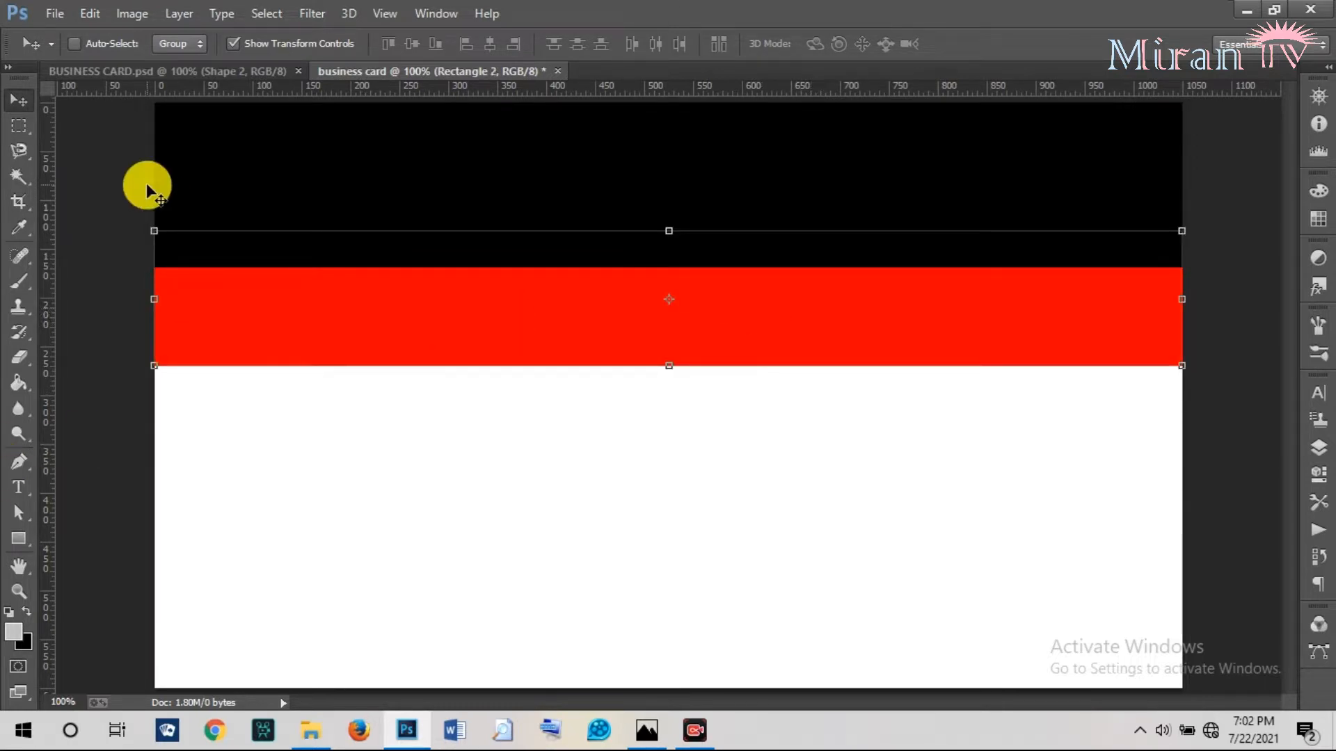
{"action": "left_click", "coordinate": [228, 75]}
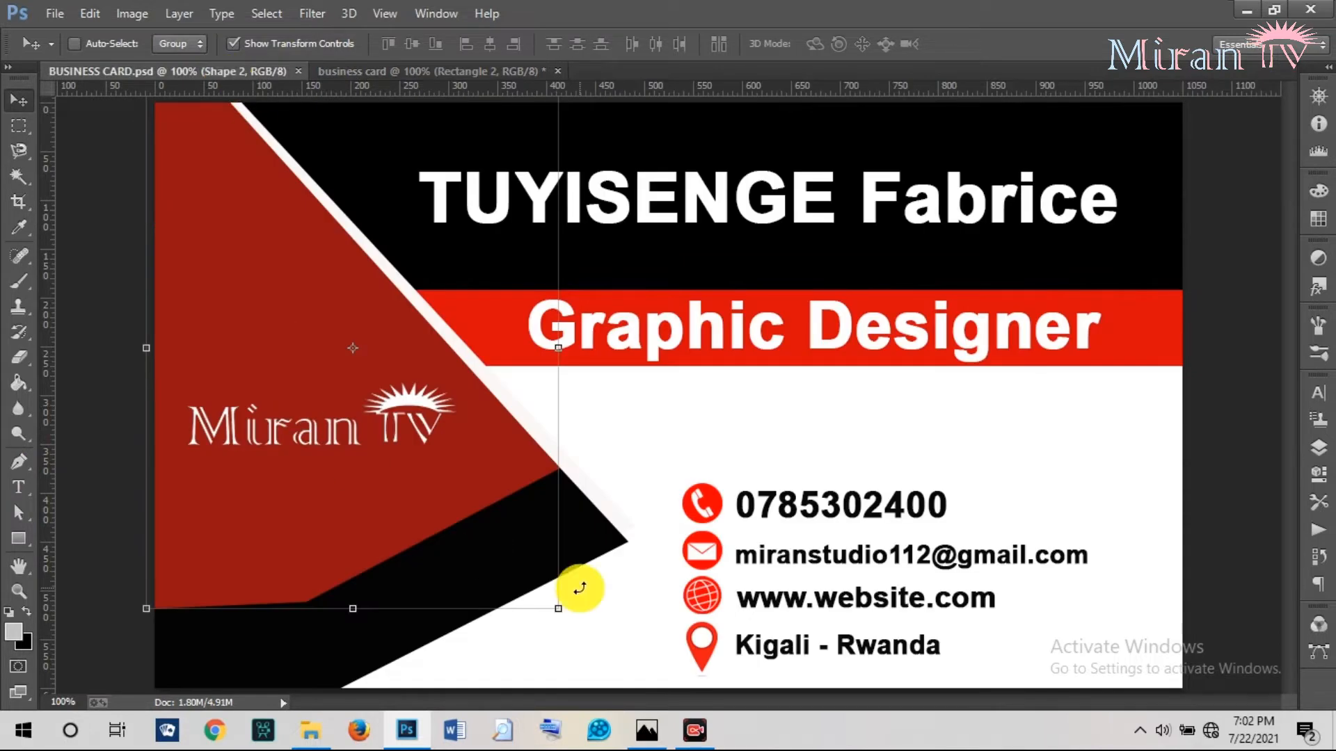
Zoom out on the finished reference card, then zoom the working card out to 66.67%.
{"action": "left_click", "coordinate": [19, 591]}
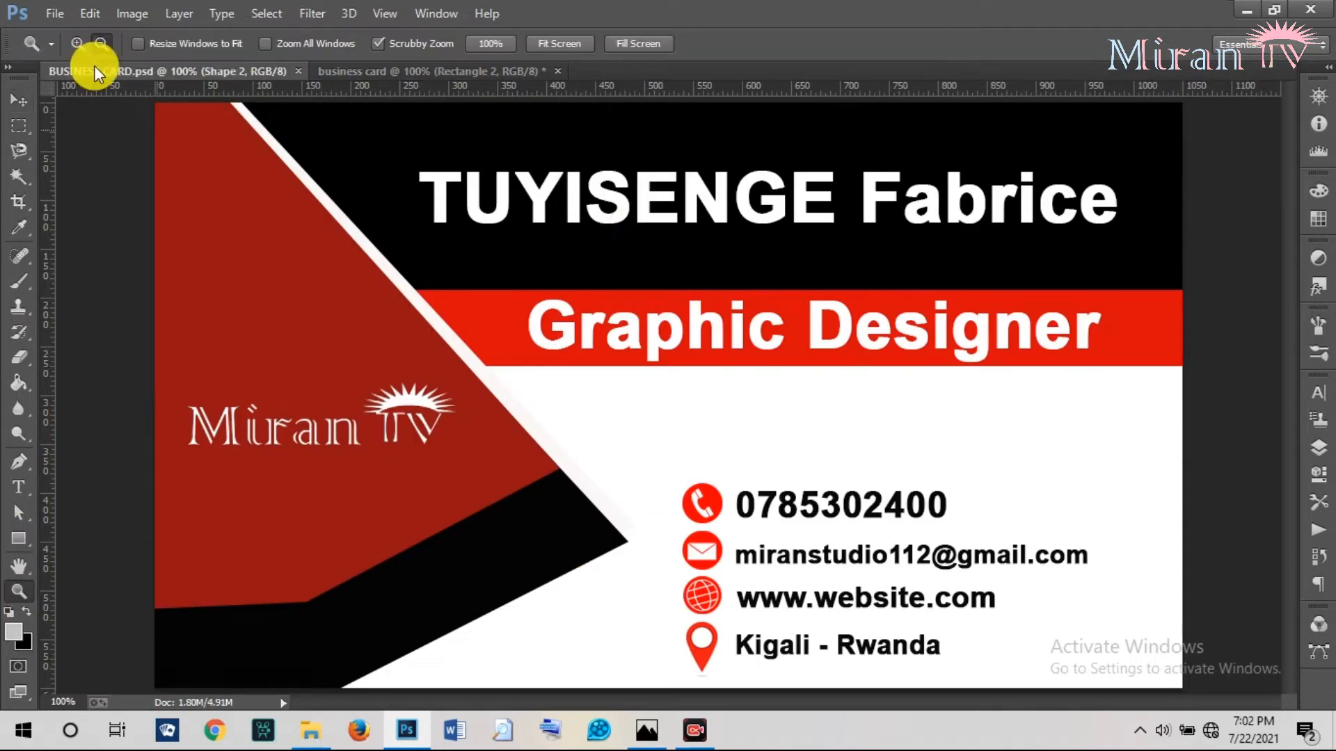
{"action": "left_click", "coordinate": [109, 42]}
{"action": "left_click", "coordinate": [539, 324]}
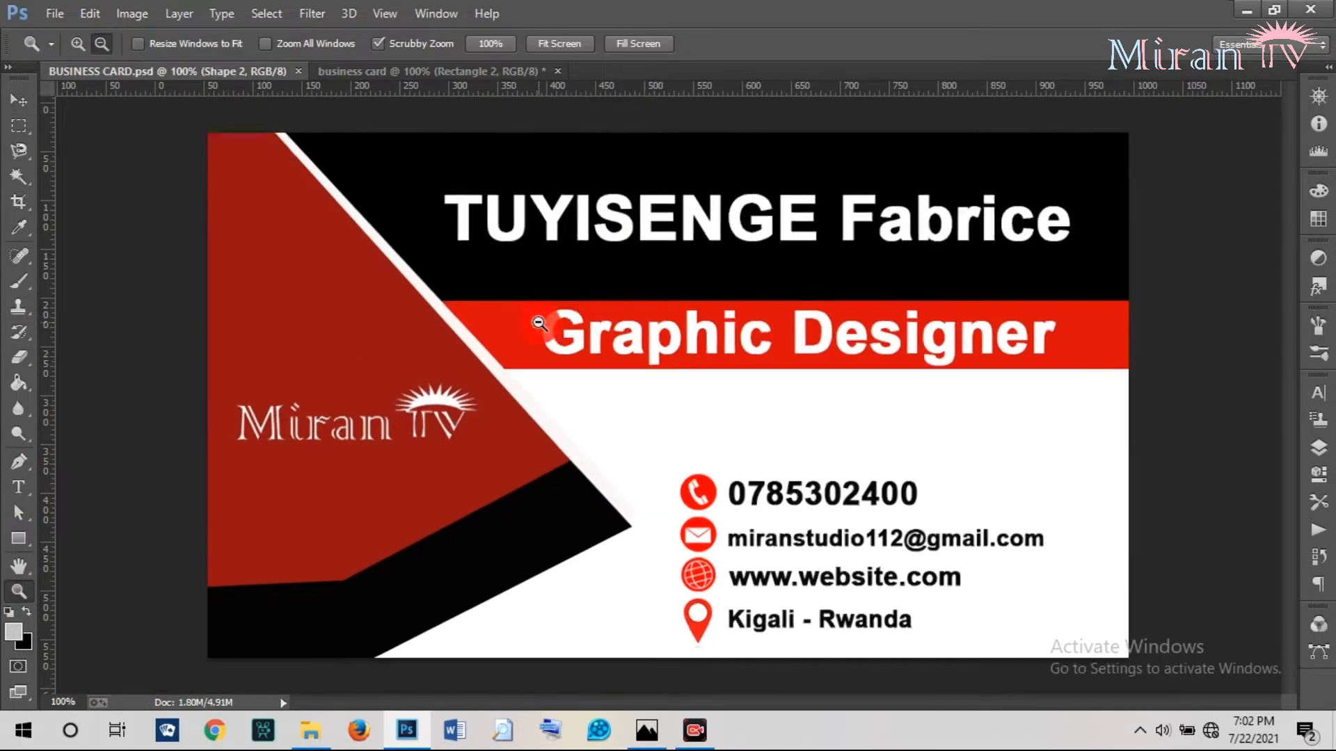
{"action": "left_click", "coordinate": [377, 76]}
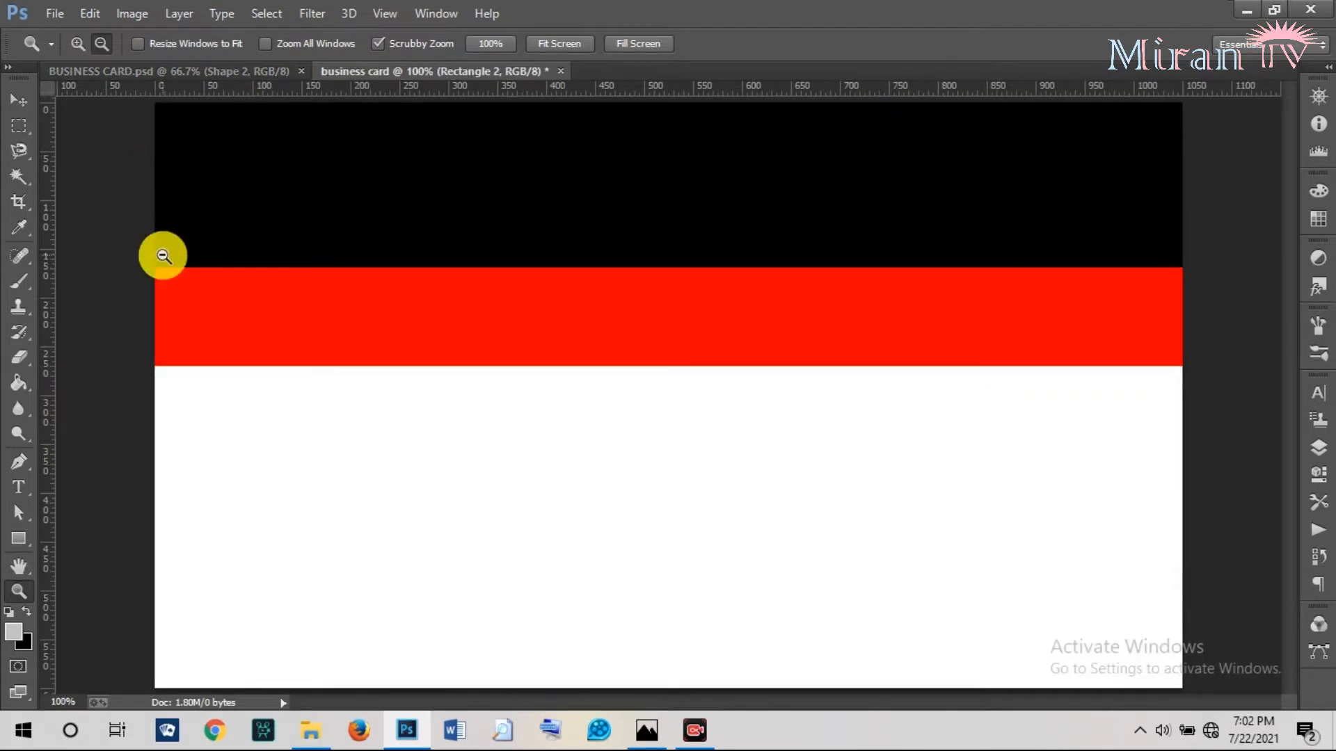
{"action": "left_click", "coordinate": [289, 349]}
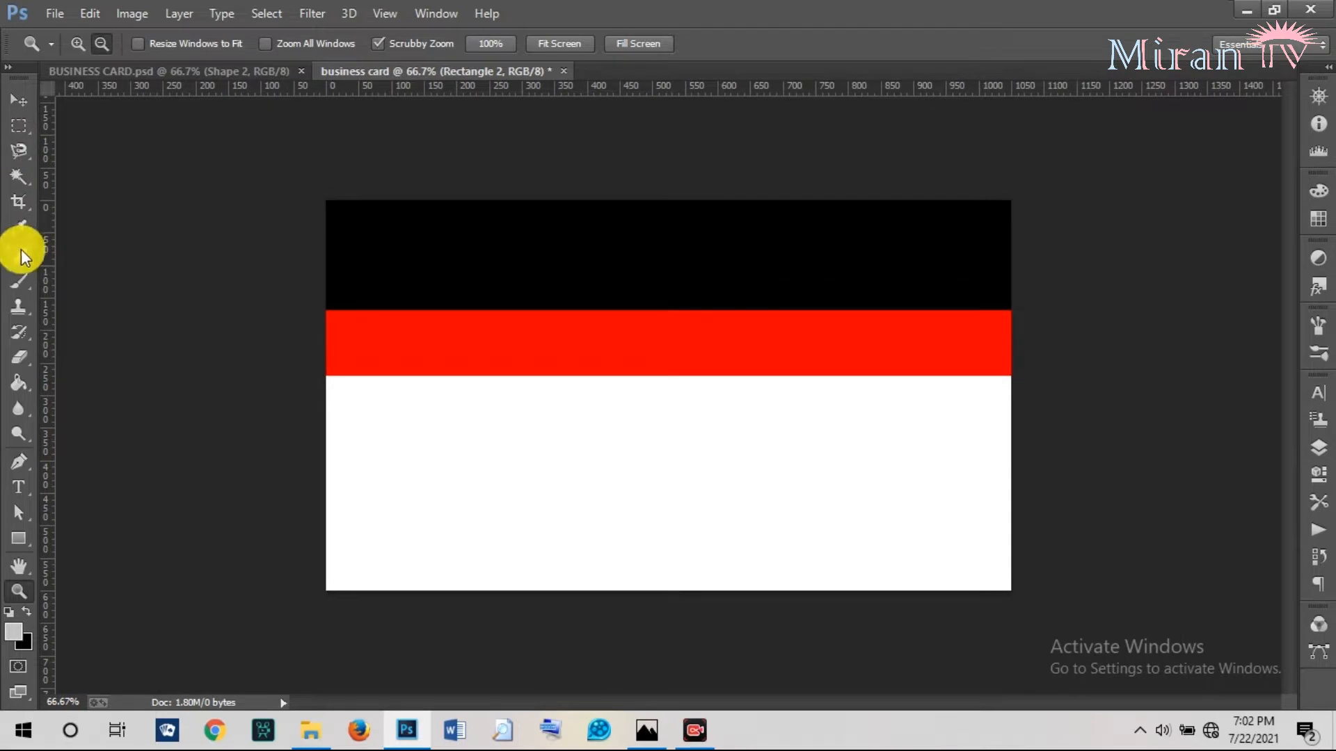
Trace a black Pen shape above Background from the top-left corner to mid-card and bottom-left.
{"action": "left_click", "coordinate": [23, 460]}
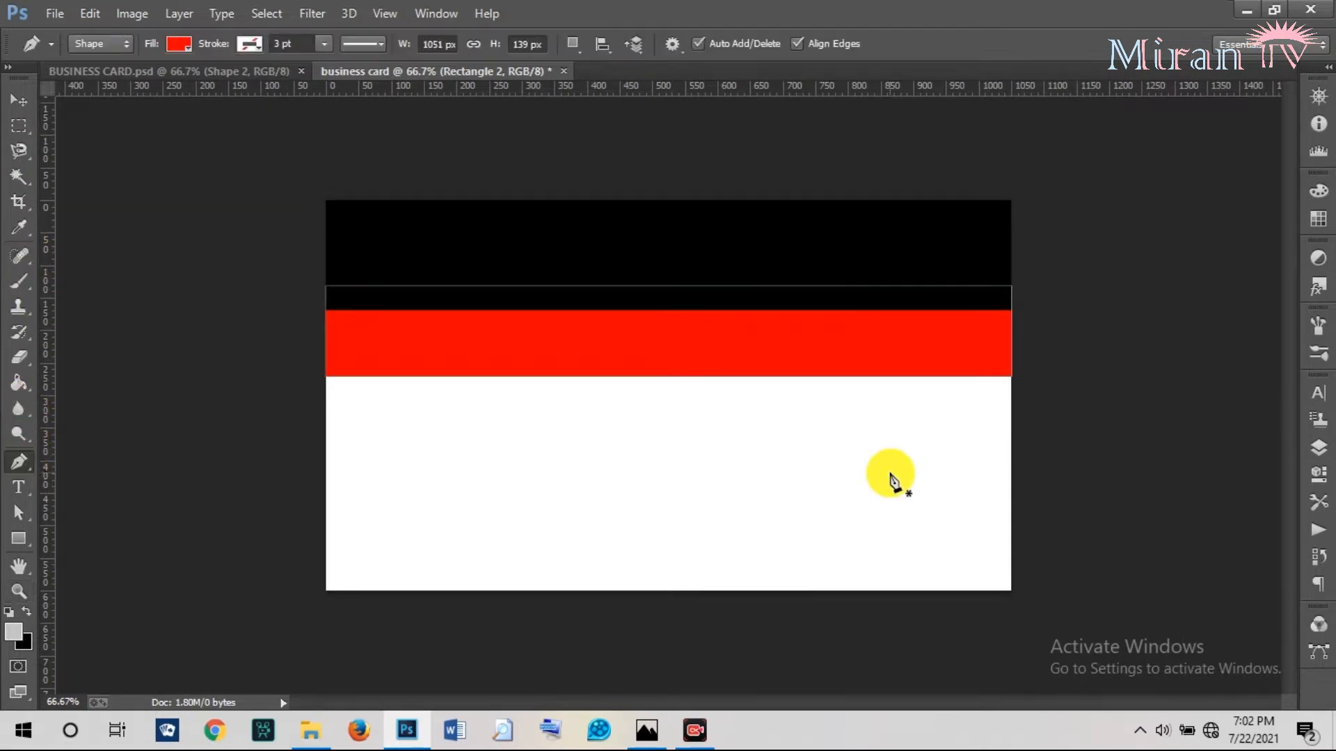
{"action": "left_click", "coordinate": [1312, 448]}
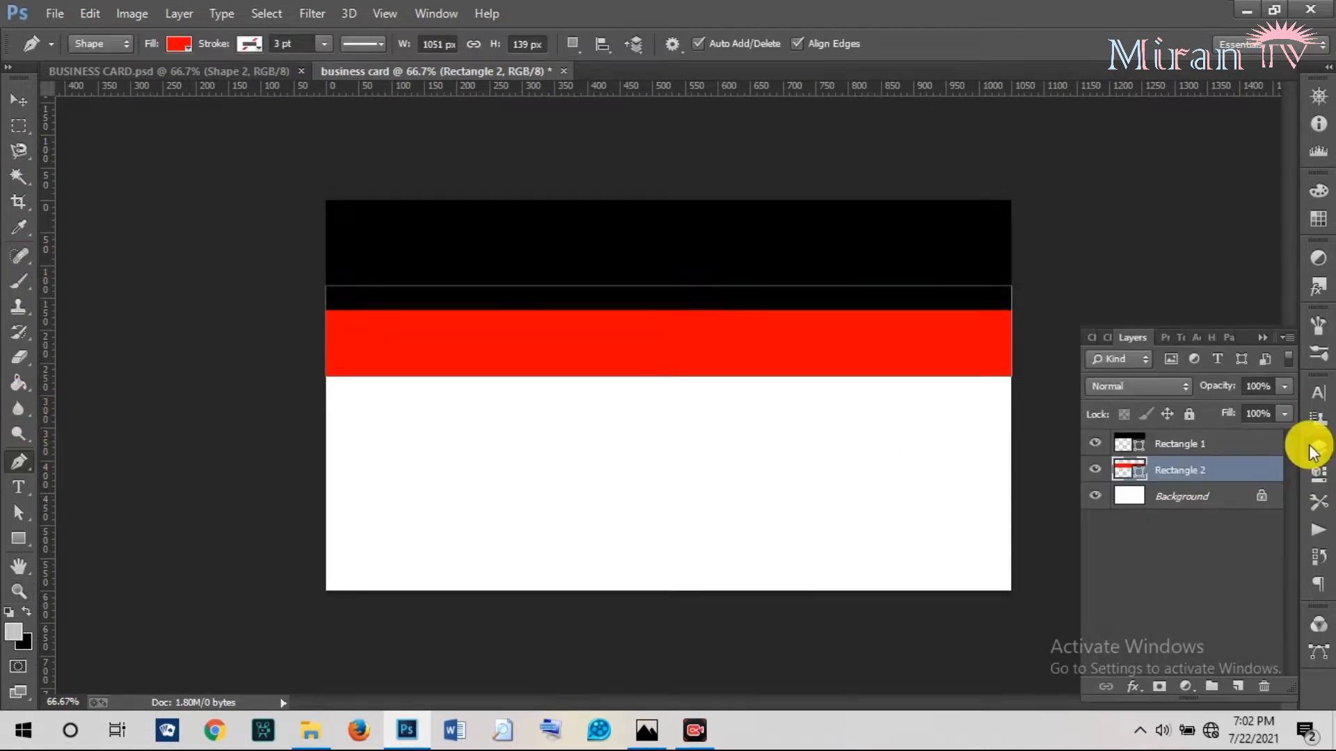
{"action": "left_click", "coordinate": [1191, 497]}
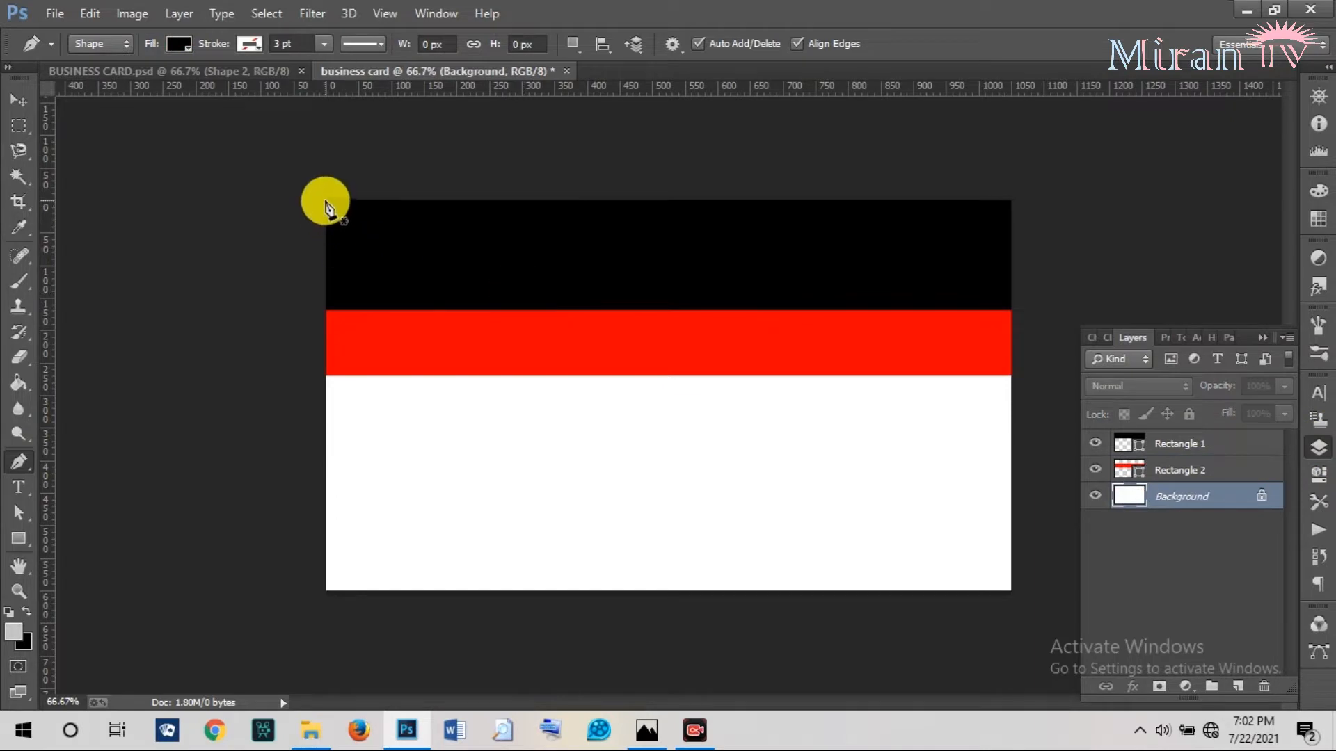
{"action": "left_click", "coordinate": [326, 201]}
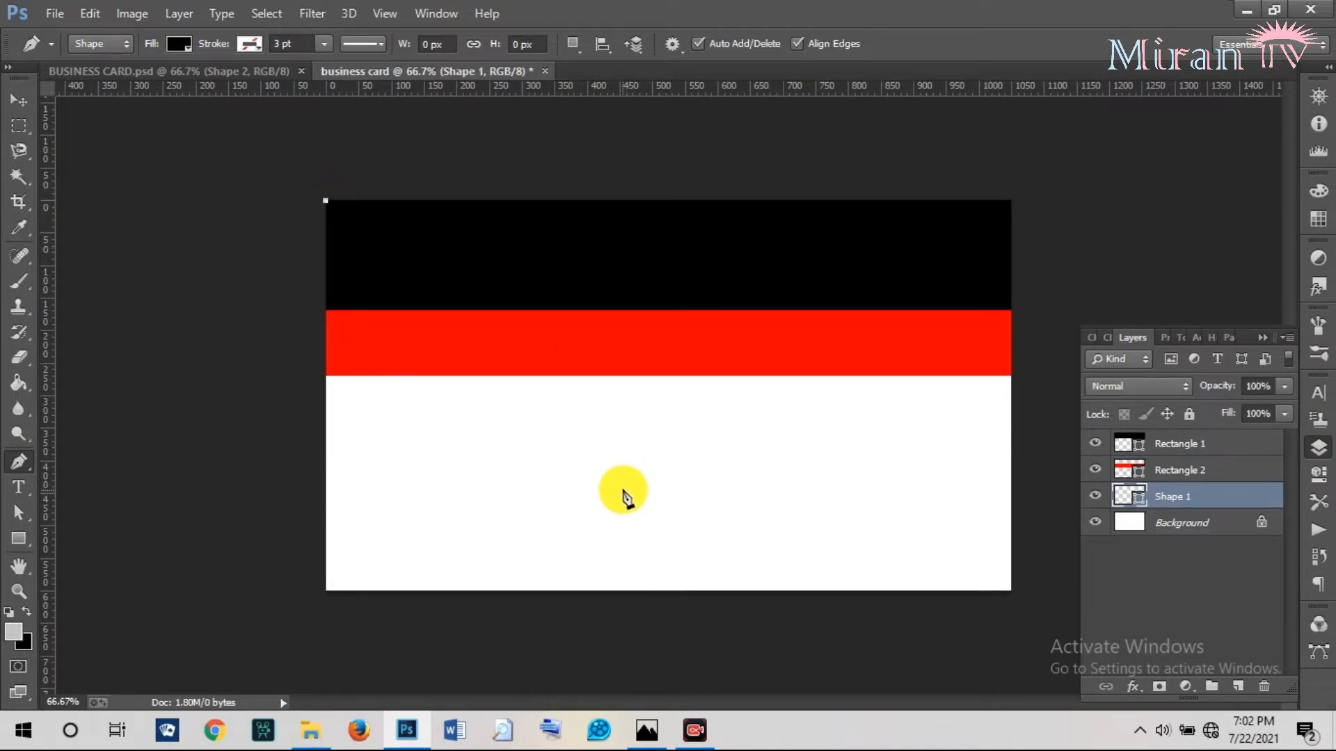
{"action": "left_click", "coordinate": [630, 485]}
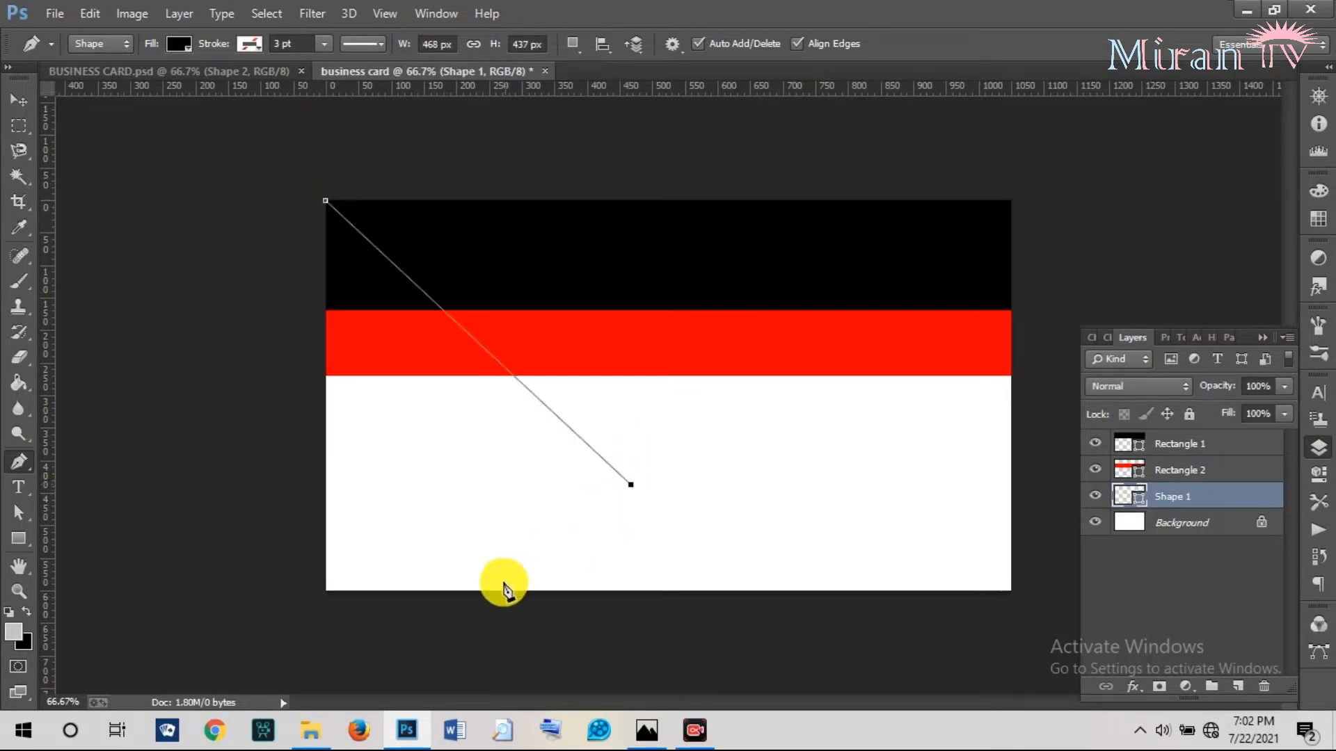
{"action": "left_click", "coordinate": [471, 593]}
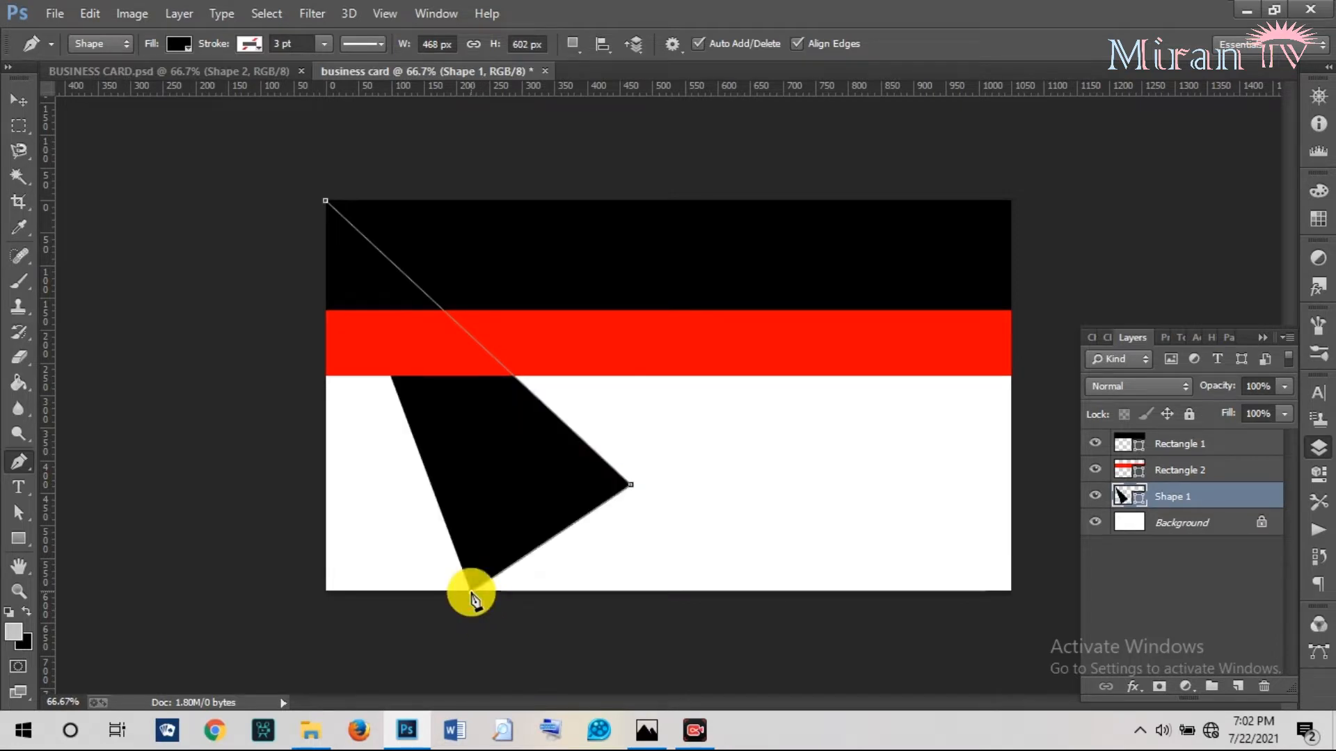
{"action": "left_click", "coordinate": [324, 594]}
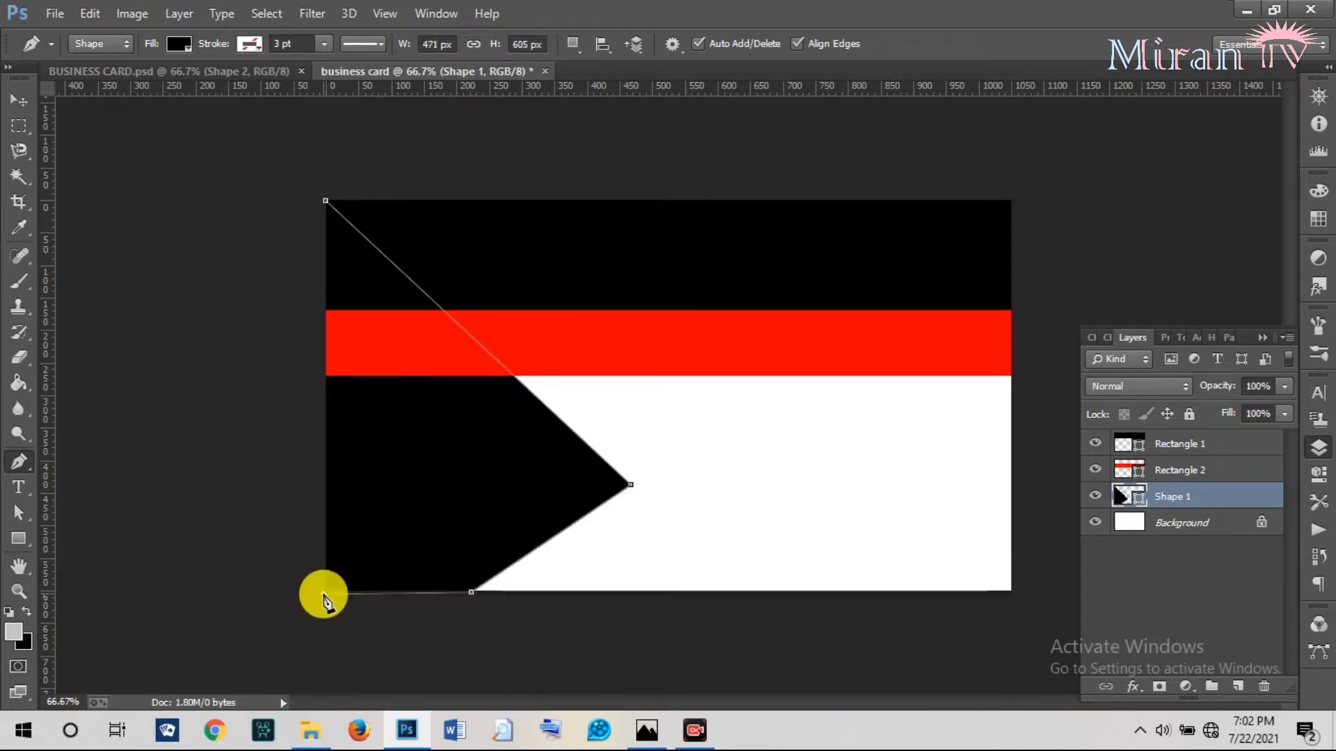
Close the shape at its starting corner, undoing a faulty first close.
{"action": "left_click_drag", "start_coordinate": [328, 207], "coordinate": [324, 155]}
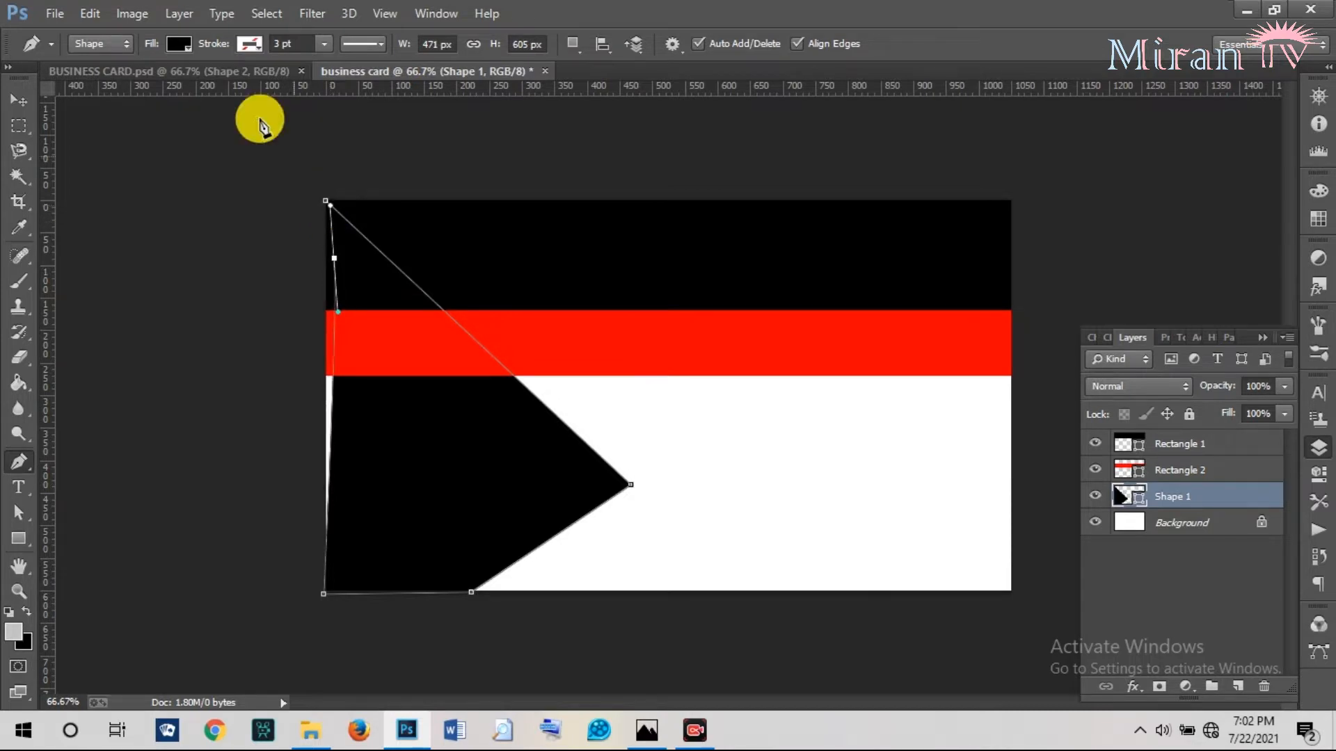
{"action": "left_click", "coordinate": [92, 14]}
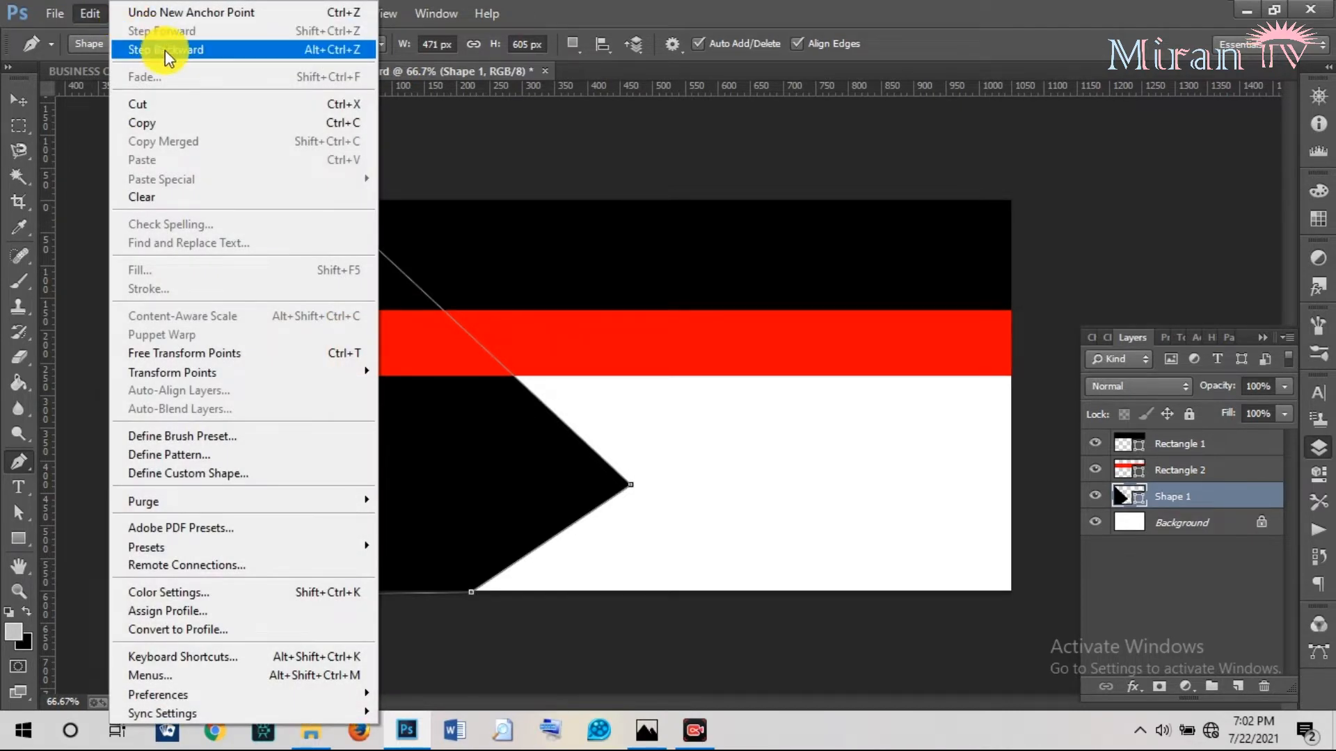
{"action": "left_click", "coordinate": [166, 12]}
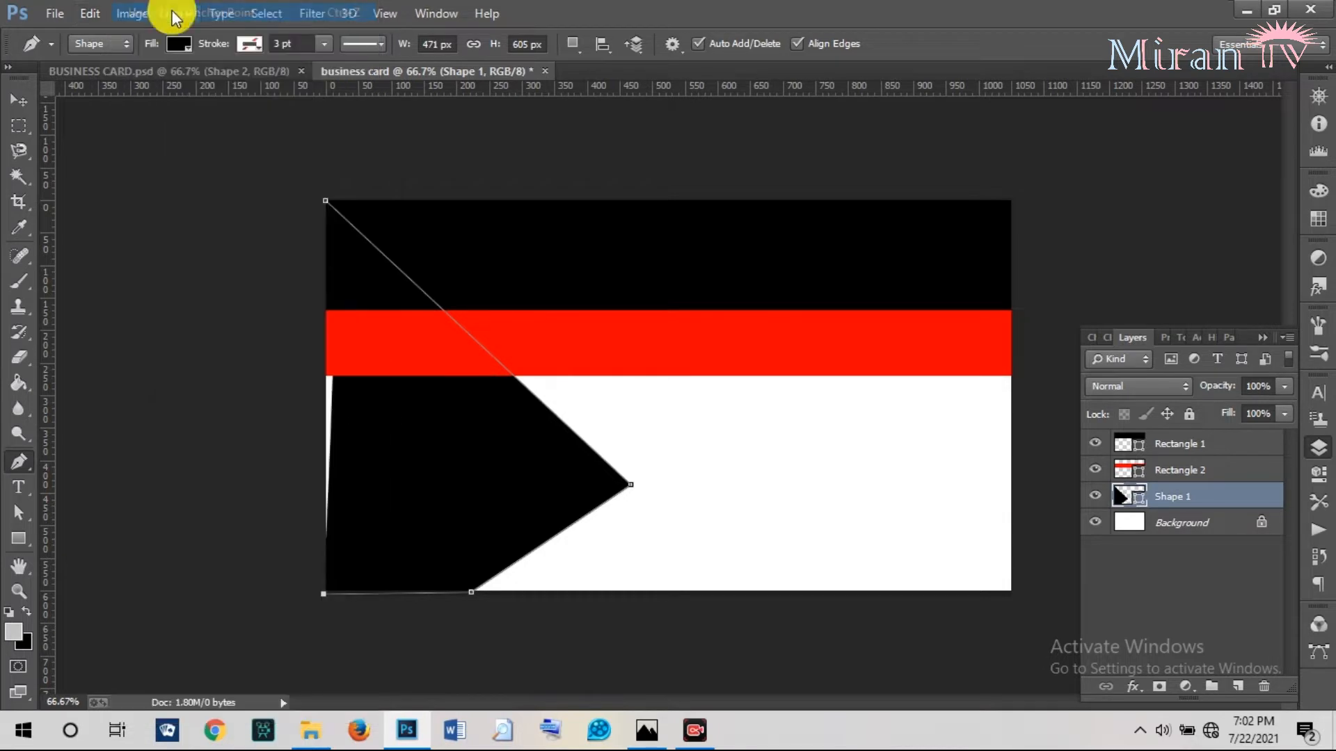
{"action": "left_click", "coordinate": [327, 208]}
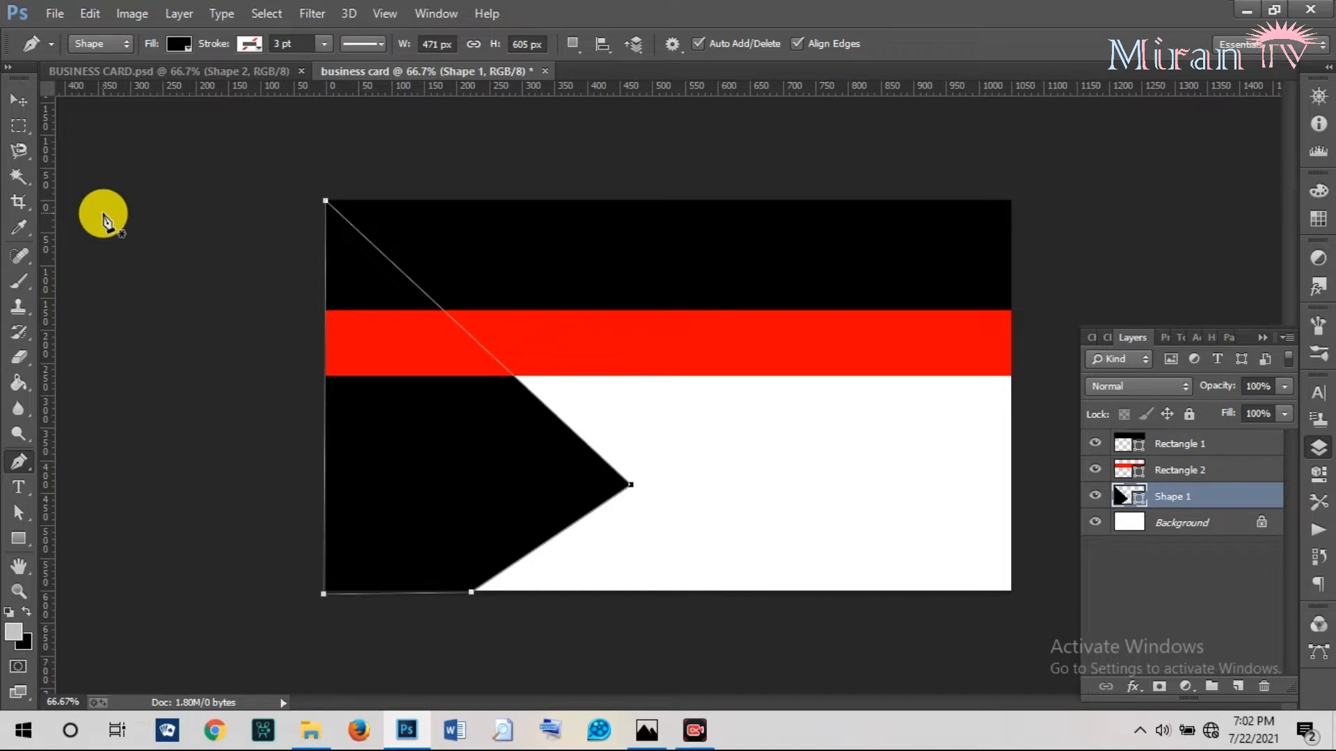
Move Shape 1 above the bands in layer order and compare with the finished card.
{"action": "left_click", "coordinate": [17, 102]}
{"action": "left_click_drag", "start_coordinate": [1175, 498], "coordinate": [1149, 439]}
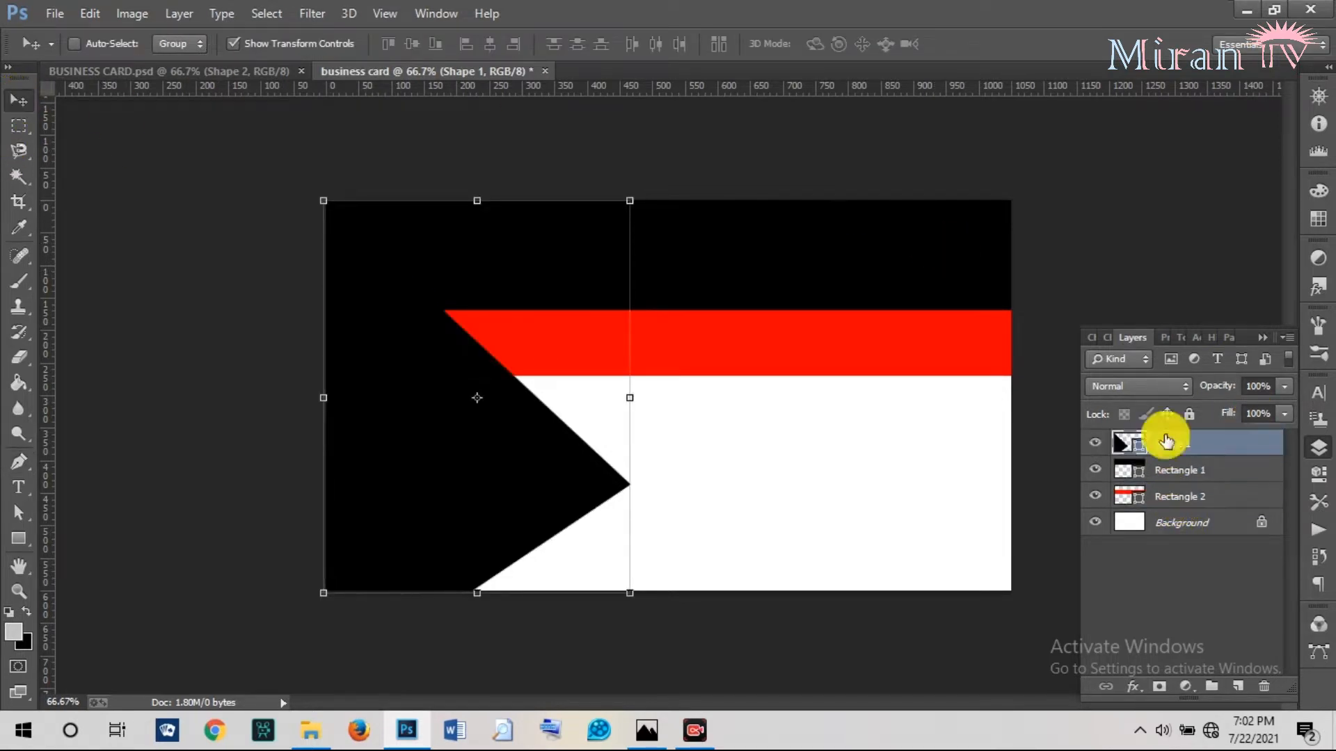
{"action": "left_click", "coordinate": [271, 70]}
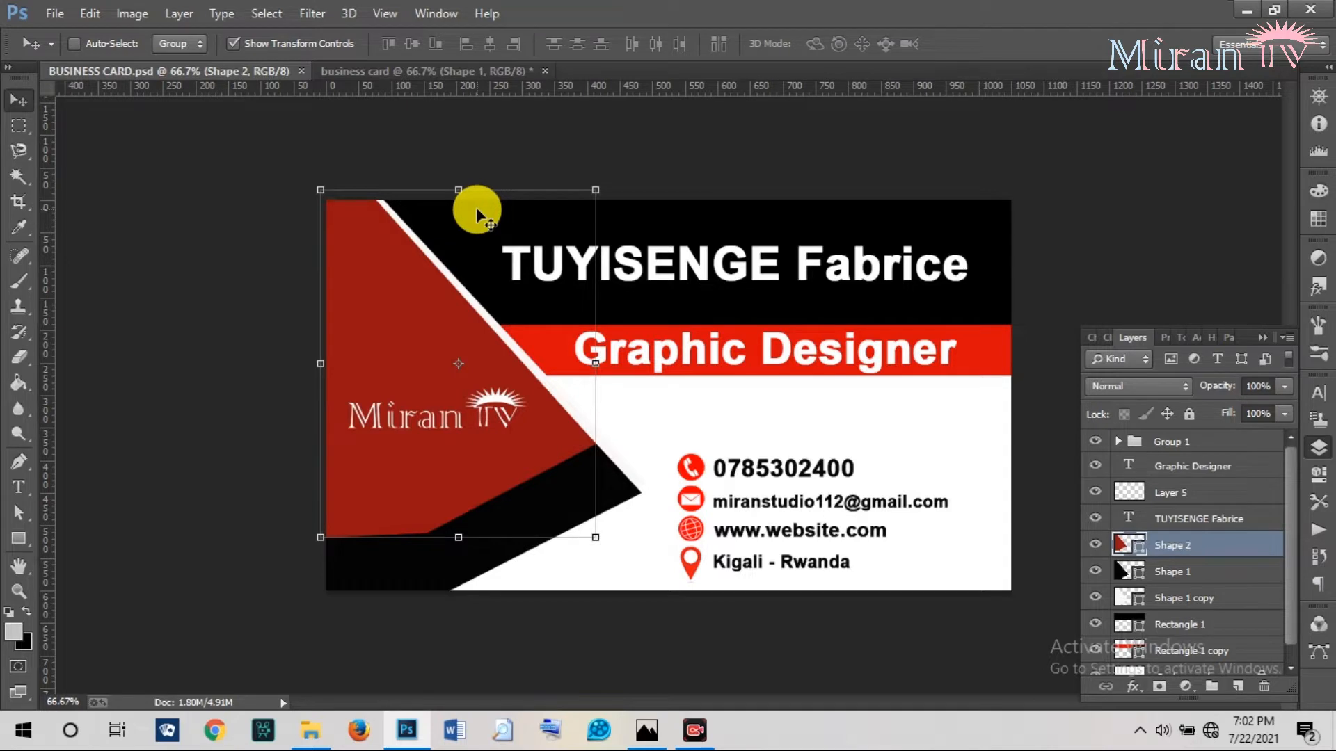
{"action": "left_click", "coordinate": [389, 69]}
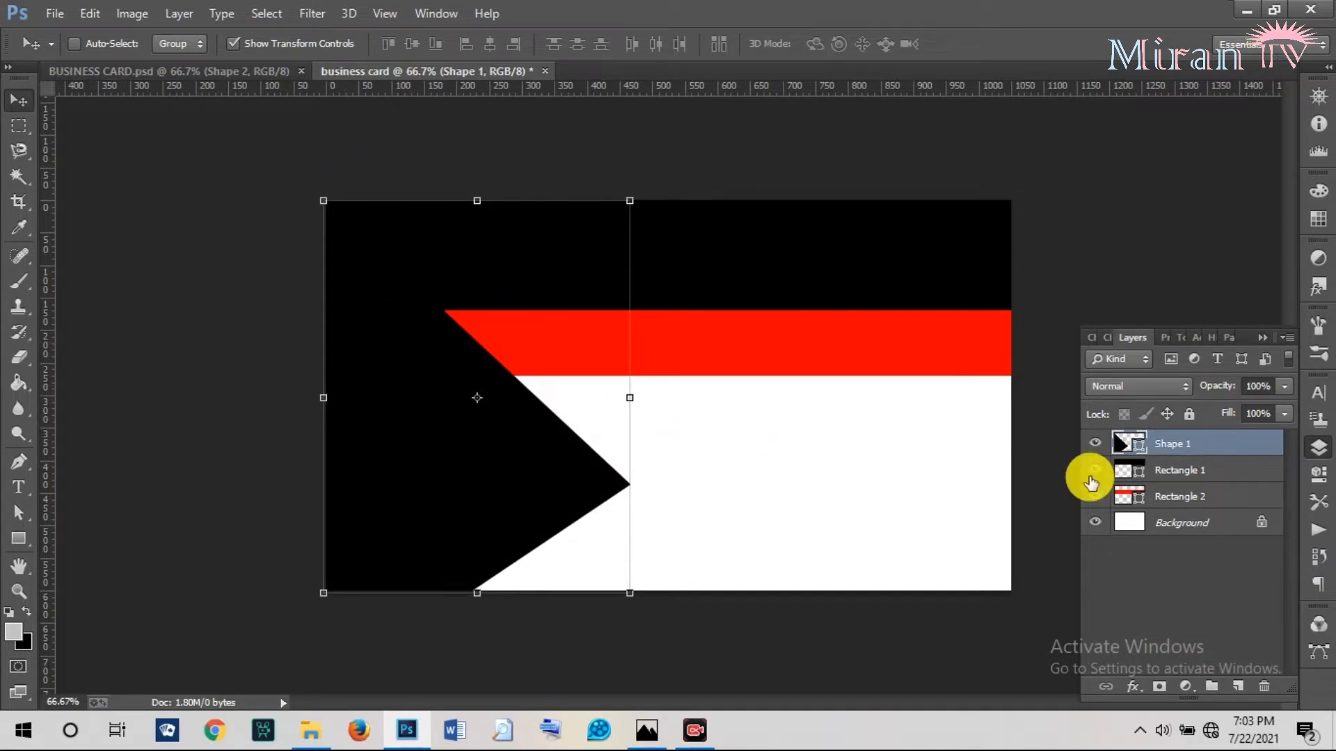
Delete the Shape 1 layer from the working card, confirming with Yes.
{"action": "right_click", "coordinate": [1190, 444]}
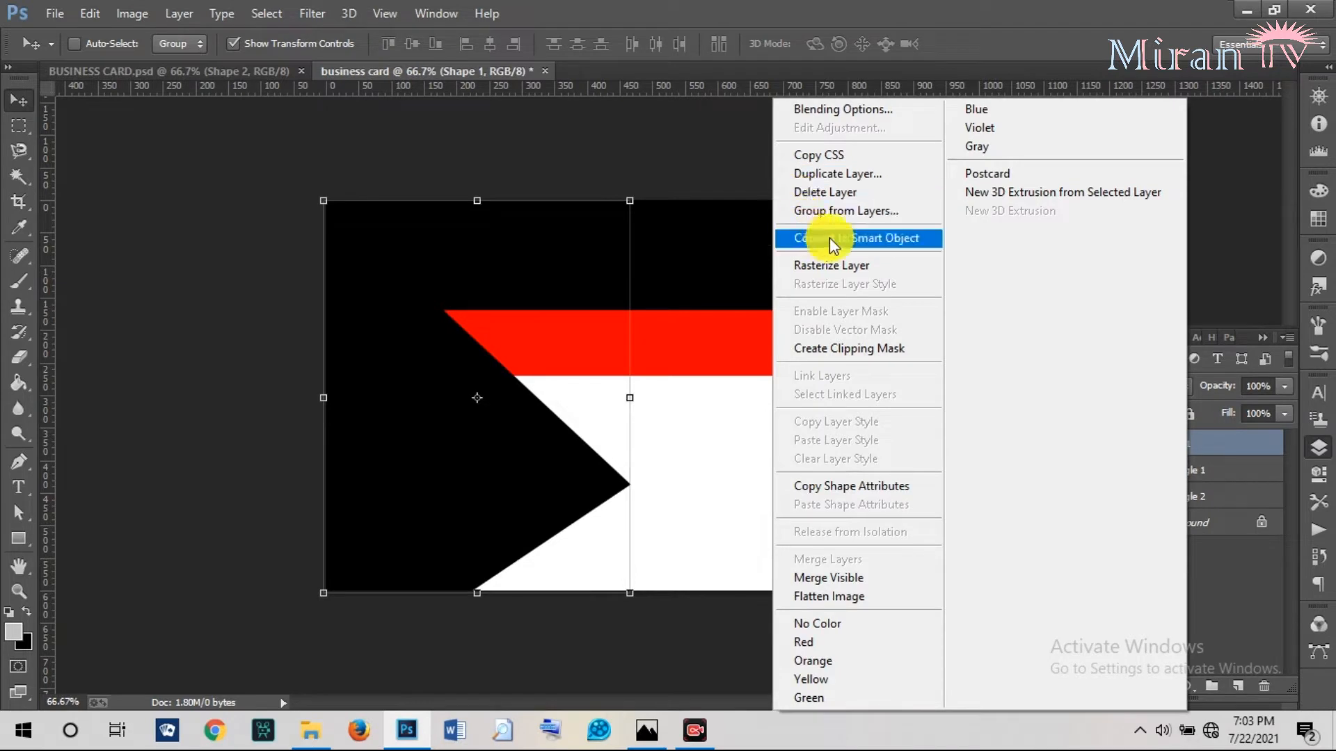
{"action": "left_click", "coordinate": [797, 190]}
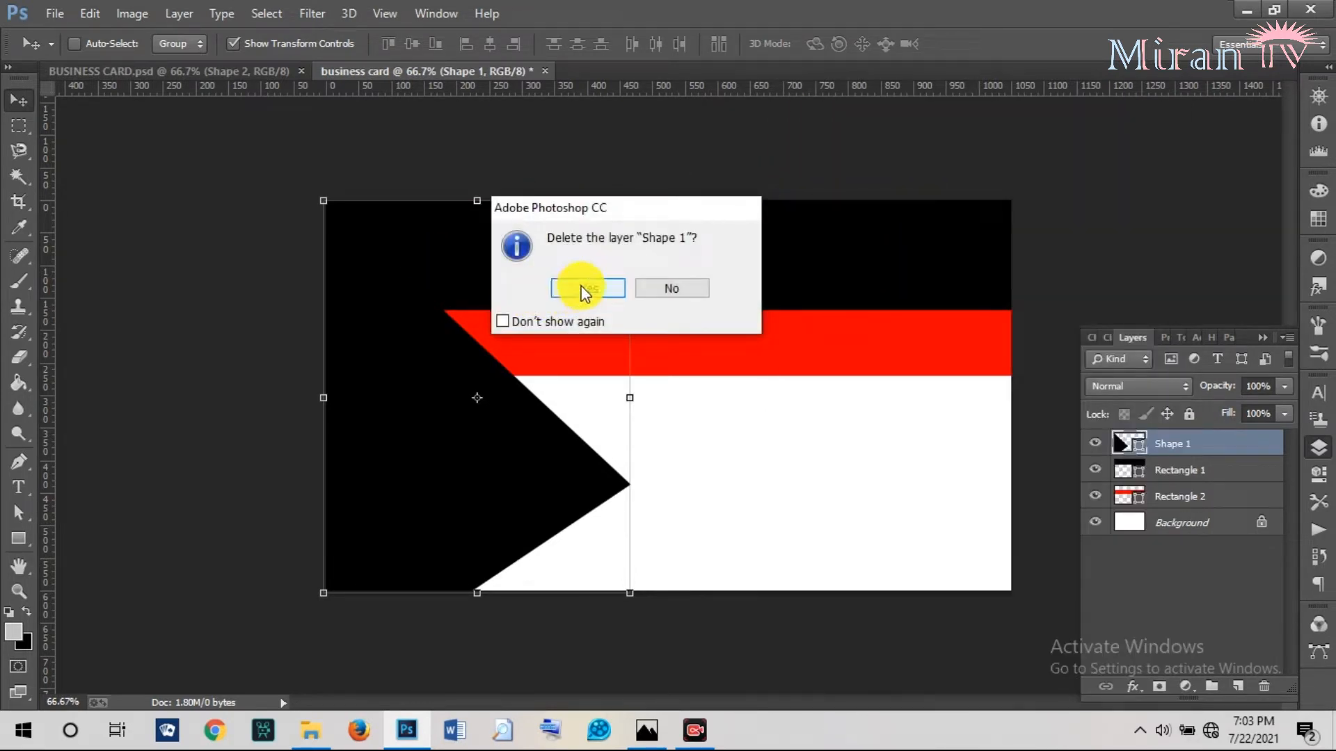
{"action": "left_click", "coordinate": [582, 288]}
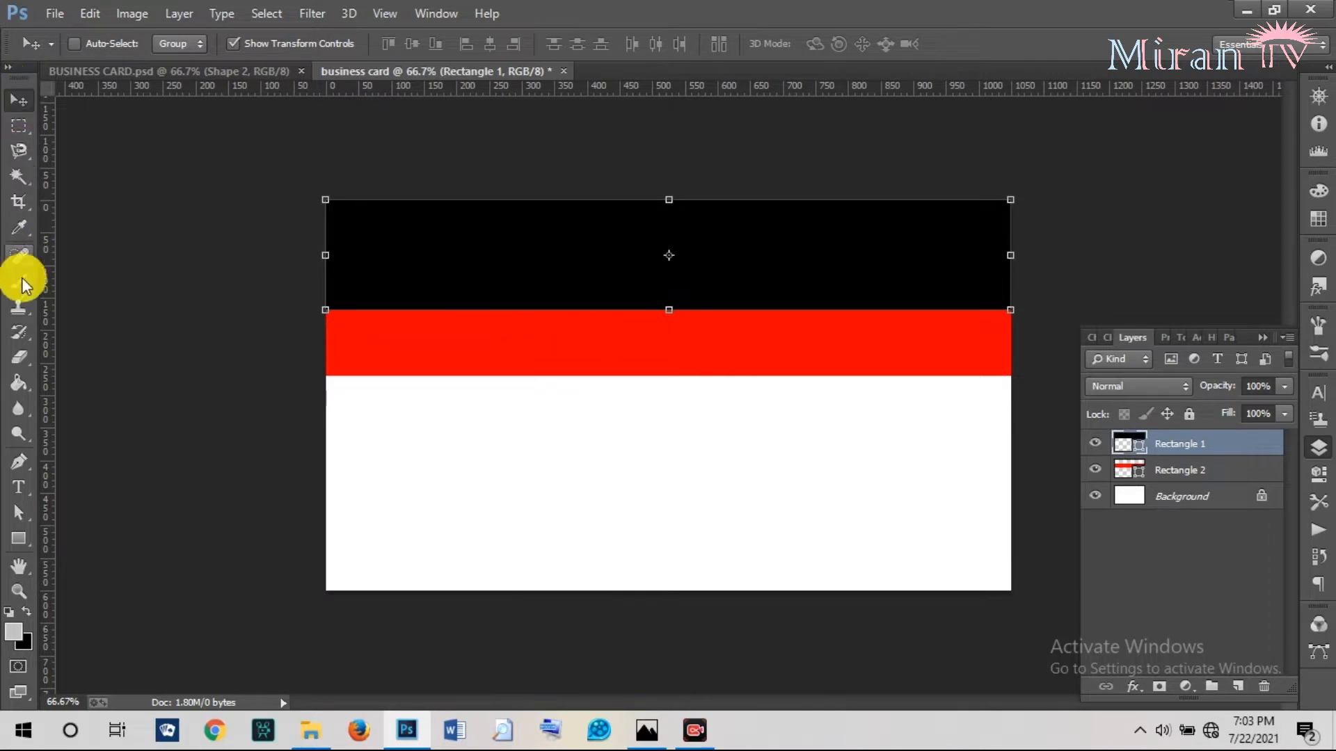
Draw a new black pointed Shape 1 along the left side, its tip at mid-height.
{"action": "left_click", "coordinate": [19, 462]}
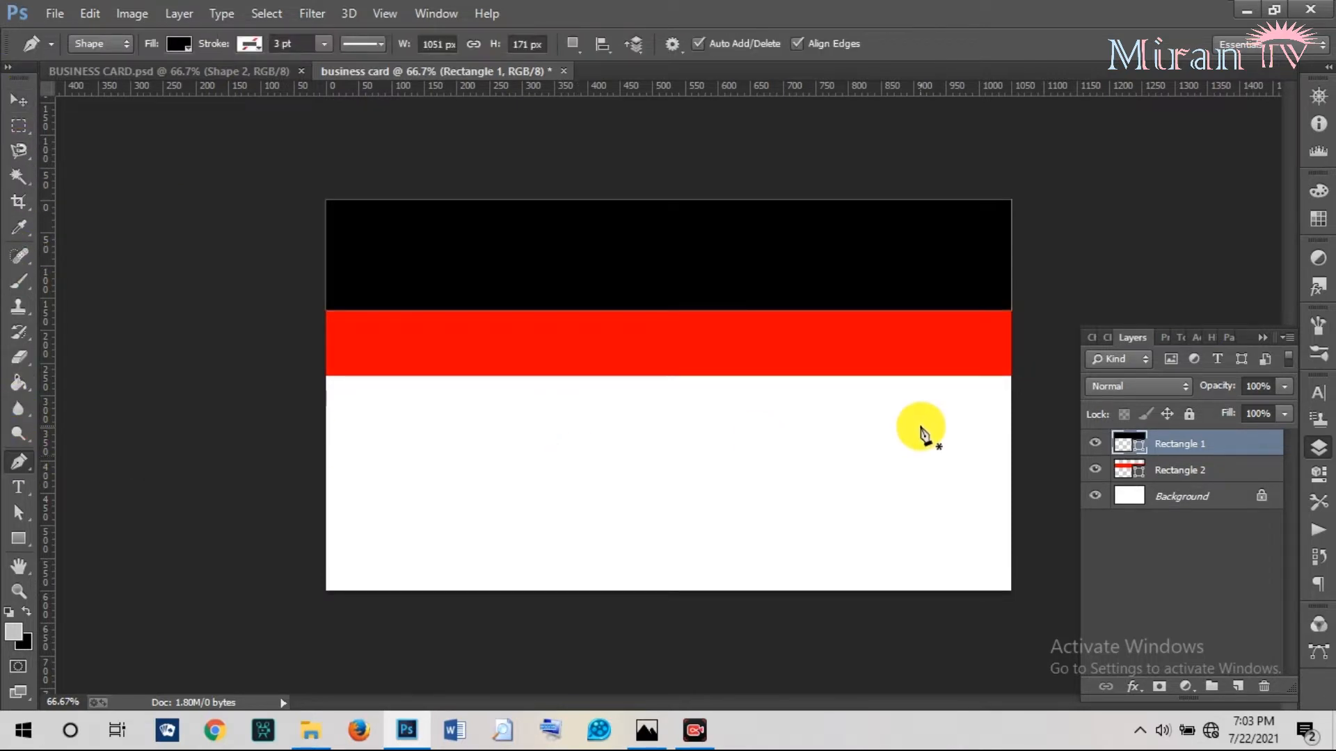
{"action": "left_click", "coordinate": [1173, 495]}
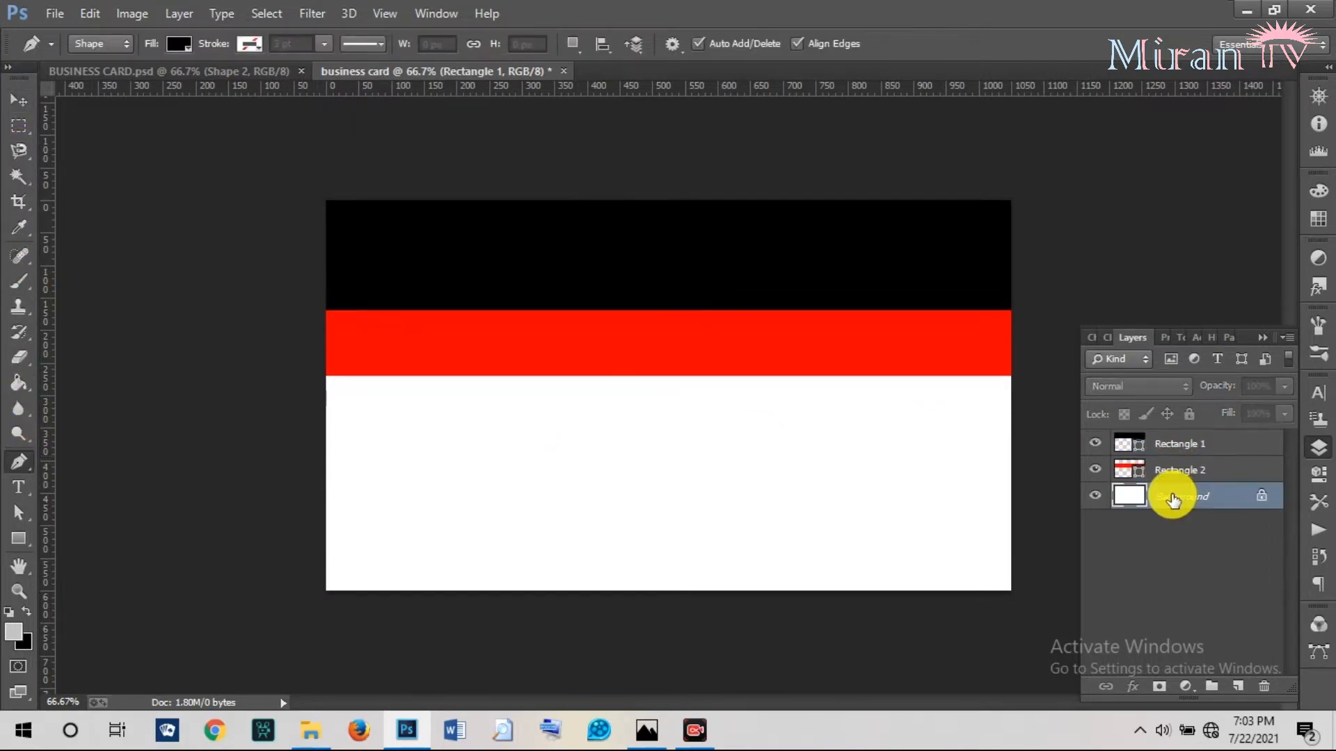
{"action": "left_click", "coordinate": [327, 203]}
{"action": "left_click", "coordinate": [398, 203]}
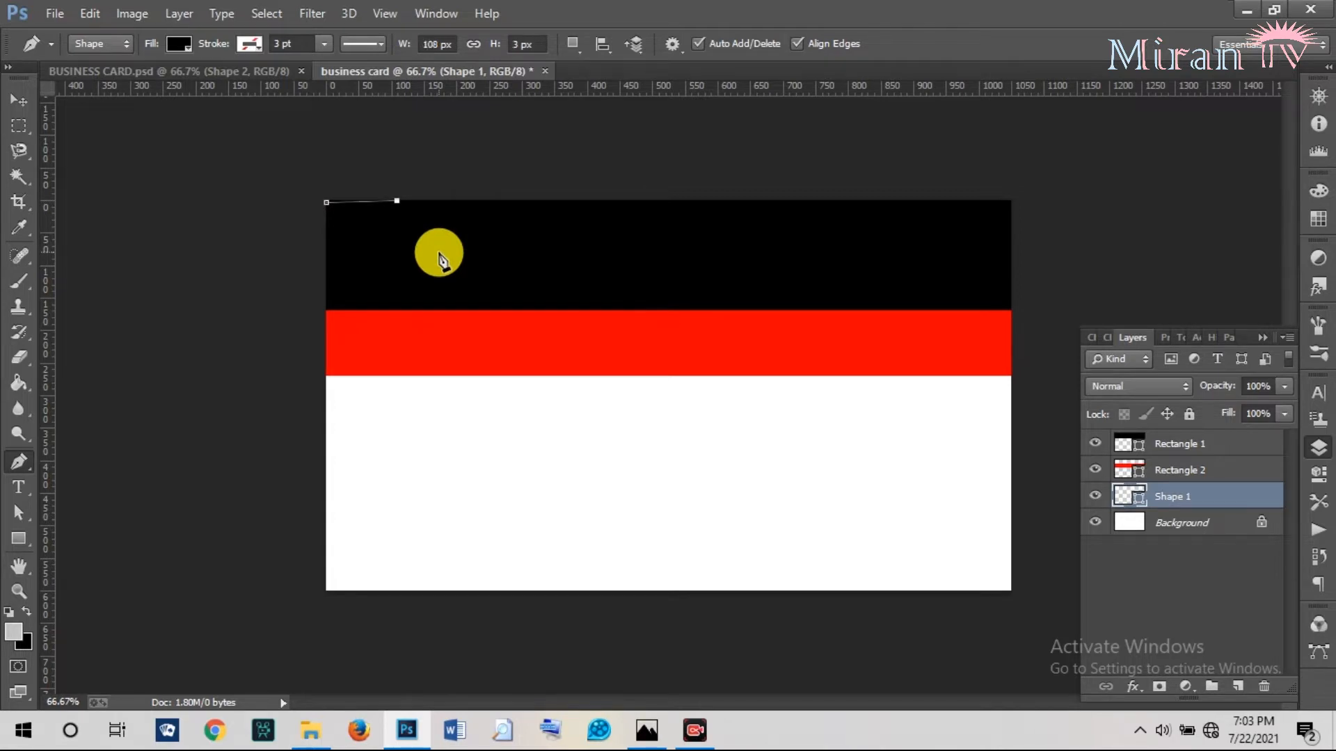
{"action": "left_click", "coordinate": [557, 461]}
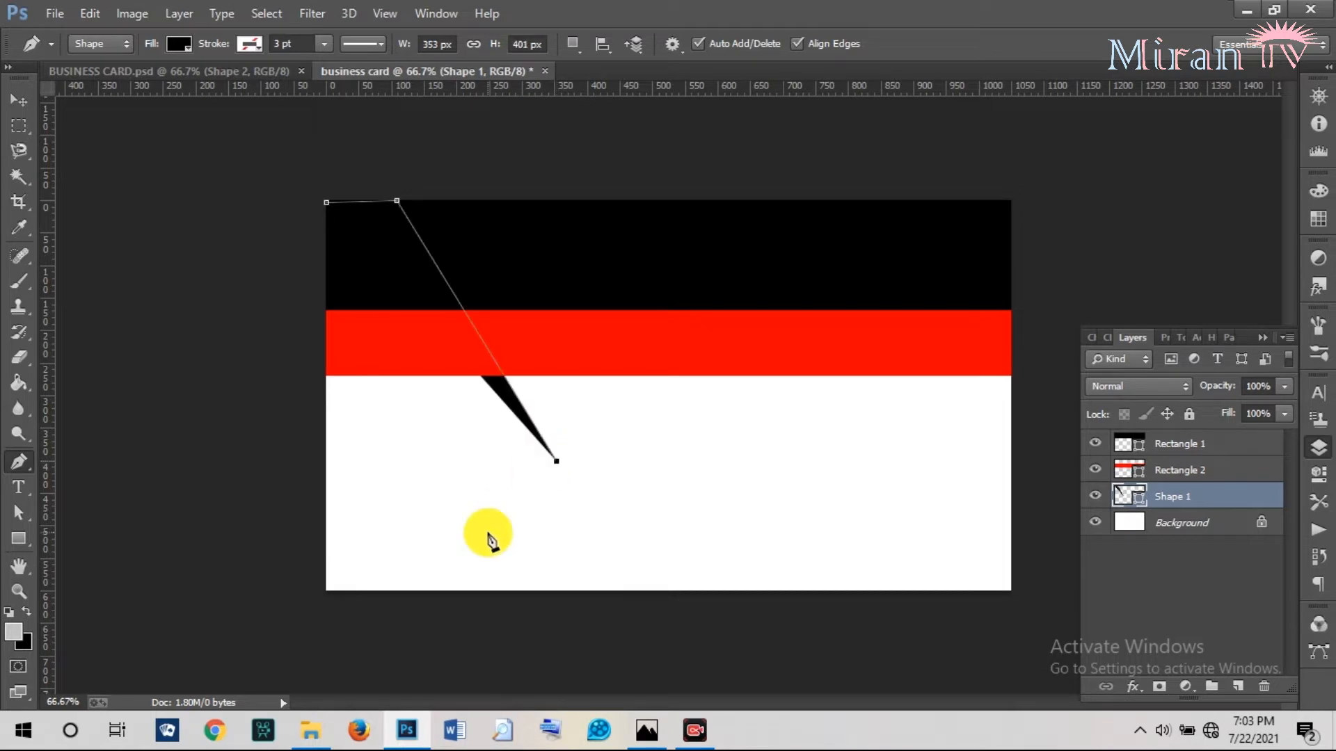
{"action": "left_click", "coordinate": [424, 593]}
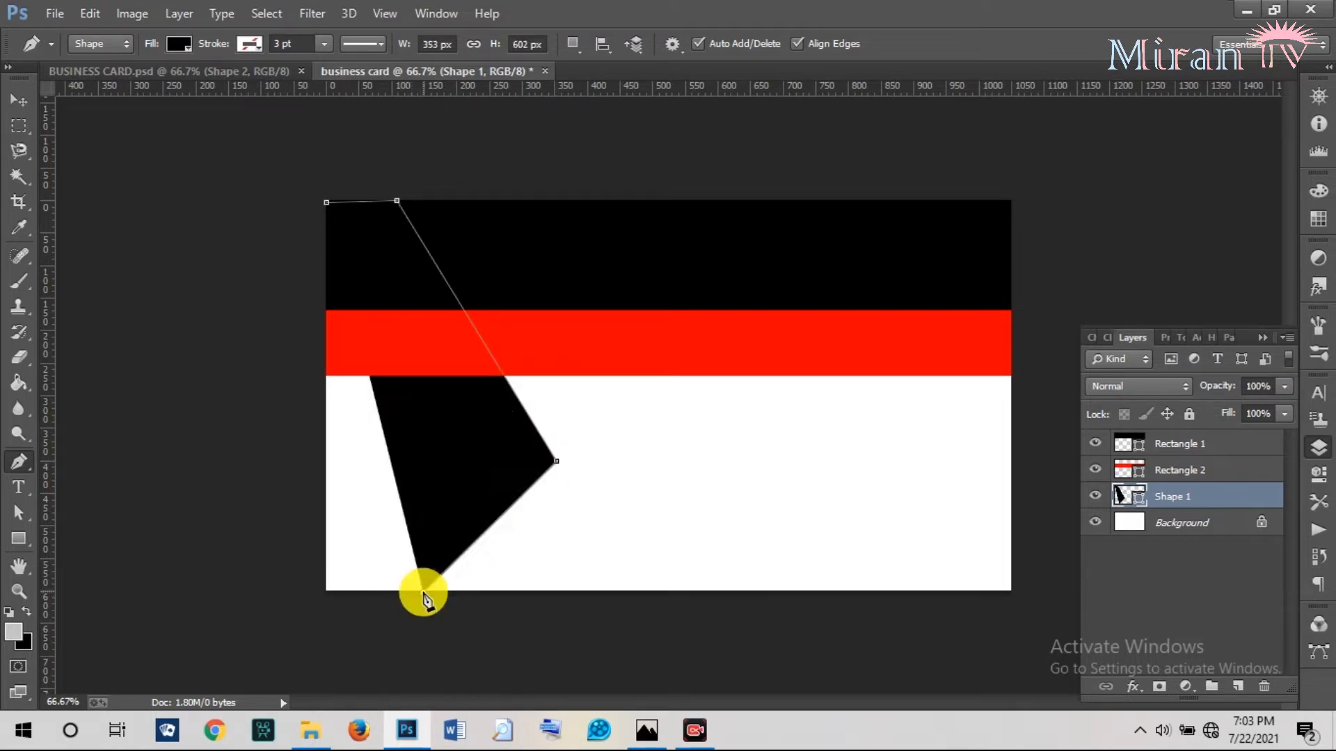
{"action": "left_click", "coordinate": [324, 594]}
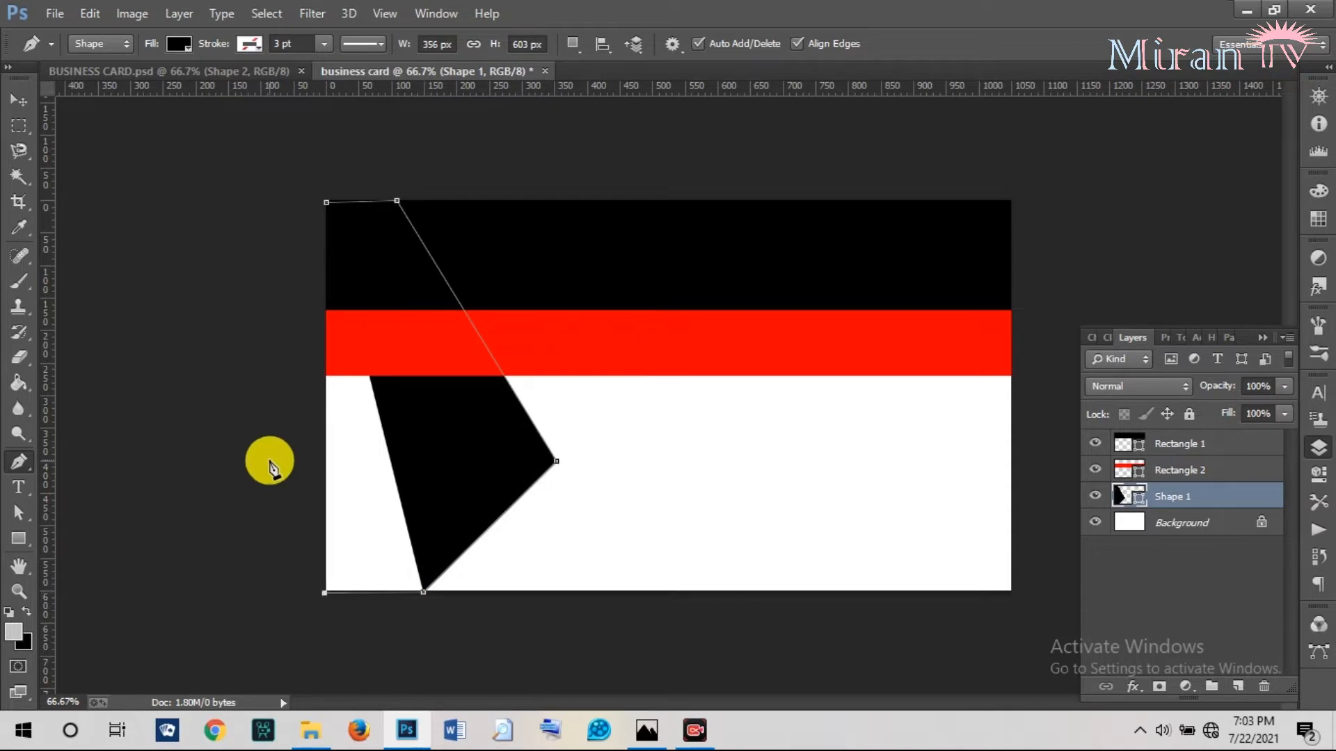
{"action": "left_click", "coordinate": [327, 204]}
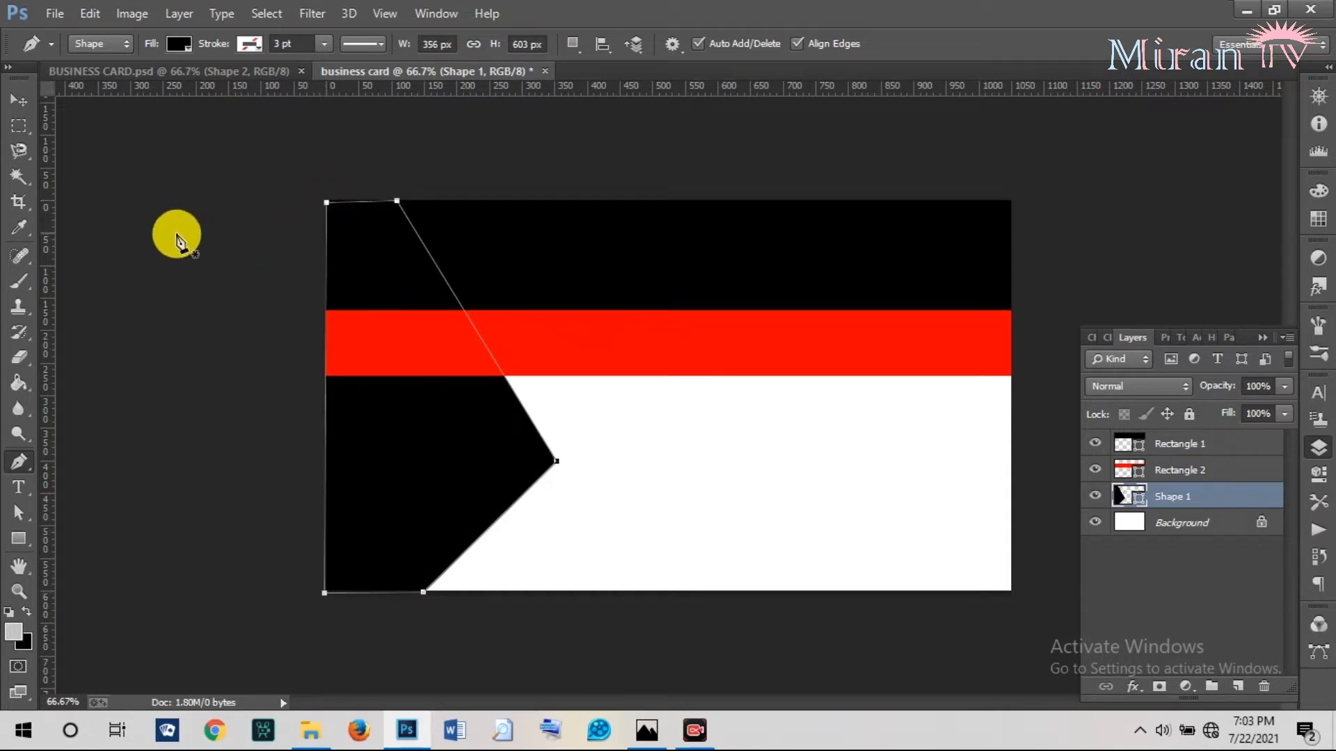
Widen the black pointed shape toward the right with Free Transform.
{"action": "left_click", "coordinate": [19, 100]}
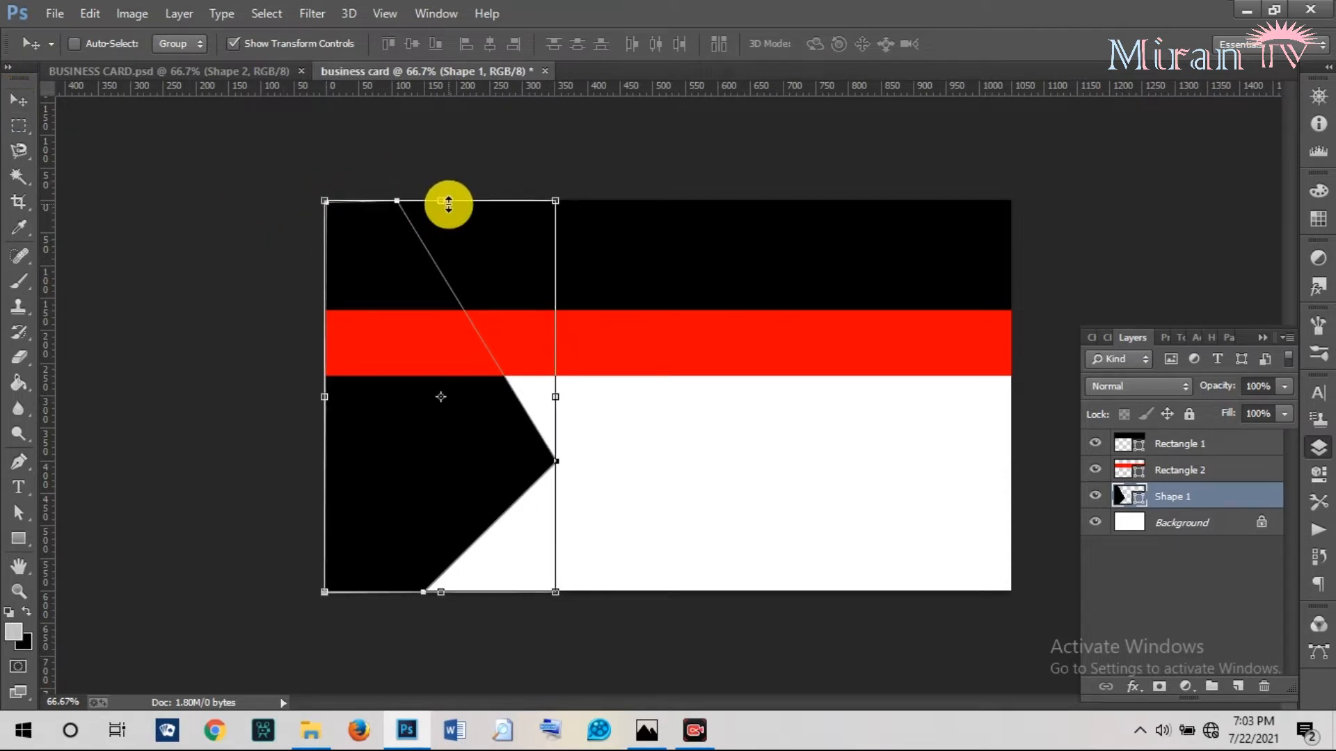
{"action": "left_click_drag", "start_coordinate": [446, 202], "coordinate": [447, 200]}
{"action": "left_click", "coordinate": [984, 44]}
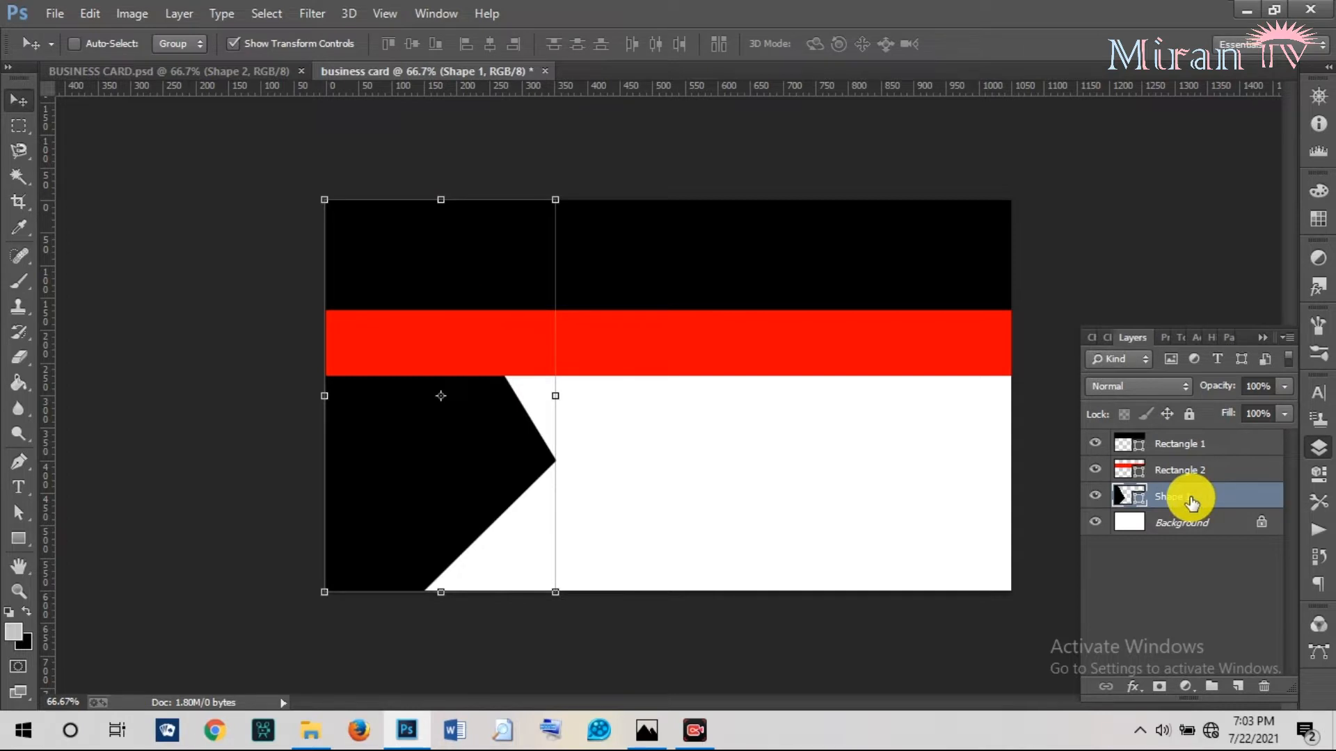
{"action": "left_click_drag", "start_coordinate": [555, 396], "coordinate": [612, 397]}
{"action": "left_click", "coordinate": [983, 44]}
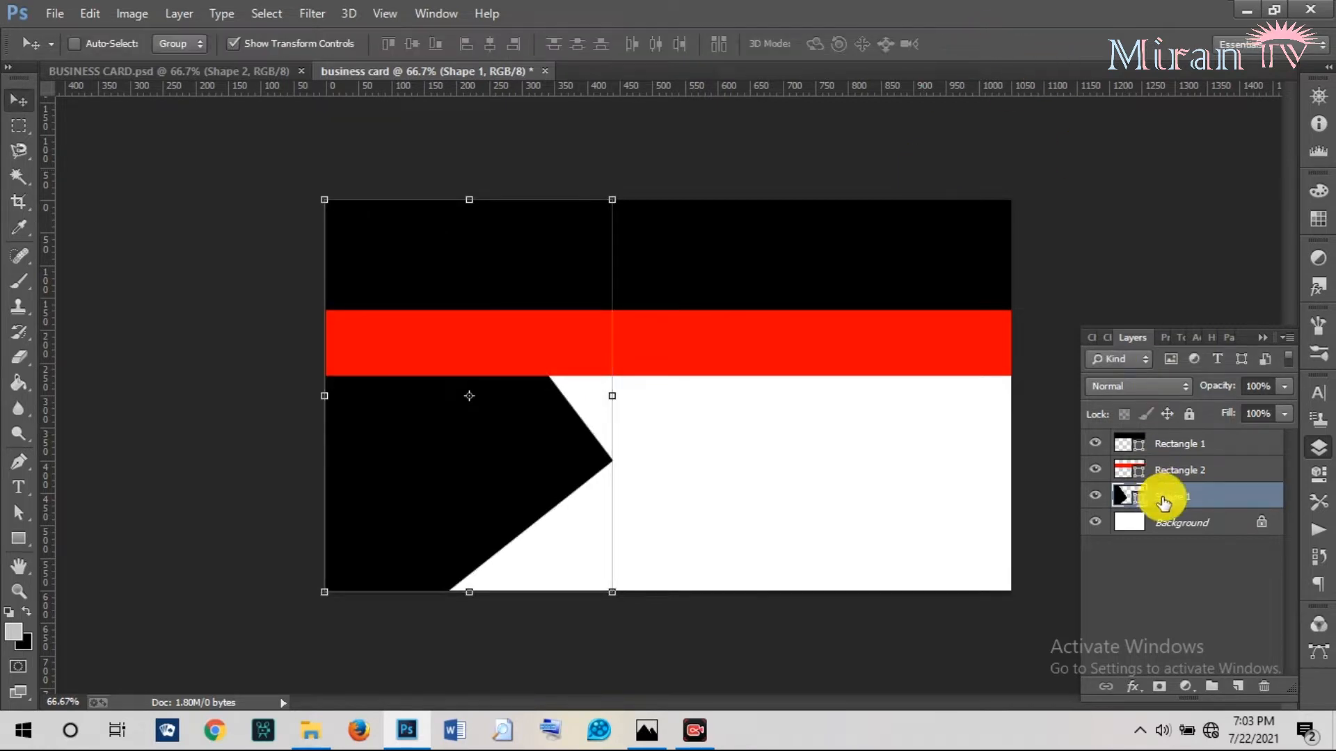
Stack Shape 1 above the red band in the layer order.
{"action": "left_click_drag", "start_coordinate": [1169, 501], "coordinate": [1149, 435]}
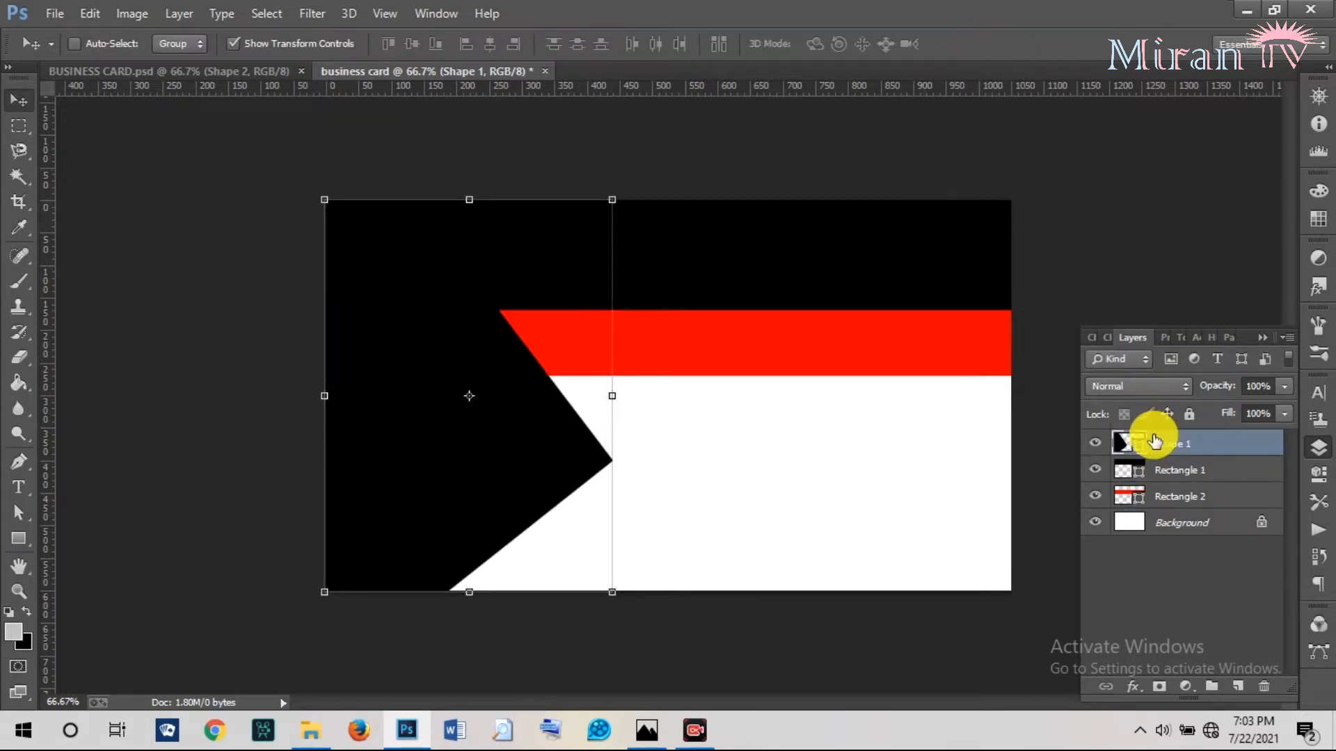
{"action": "left_click", "coordinate": [1169, 534]}
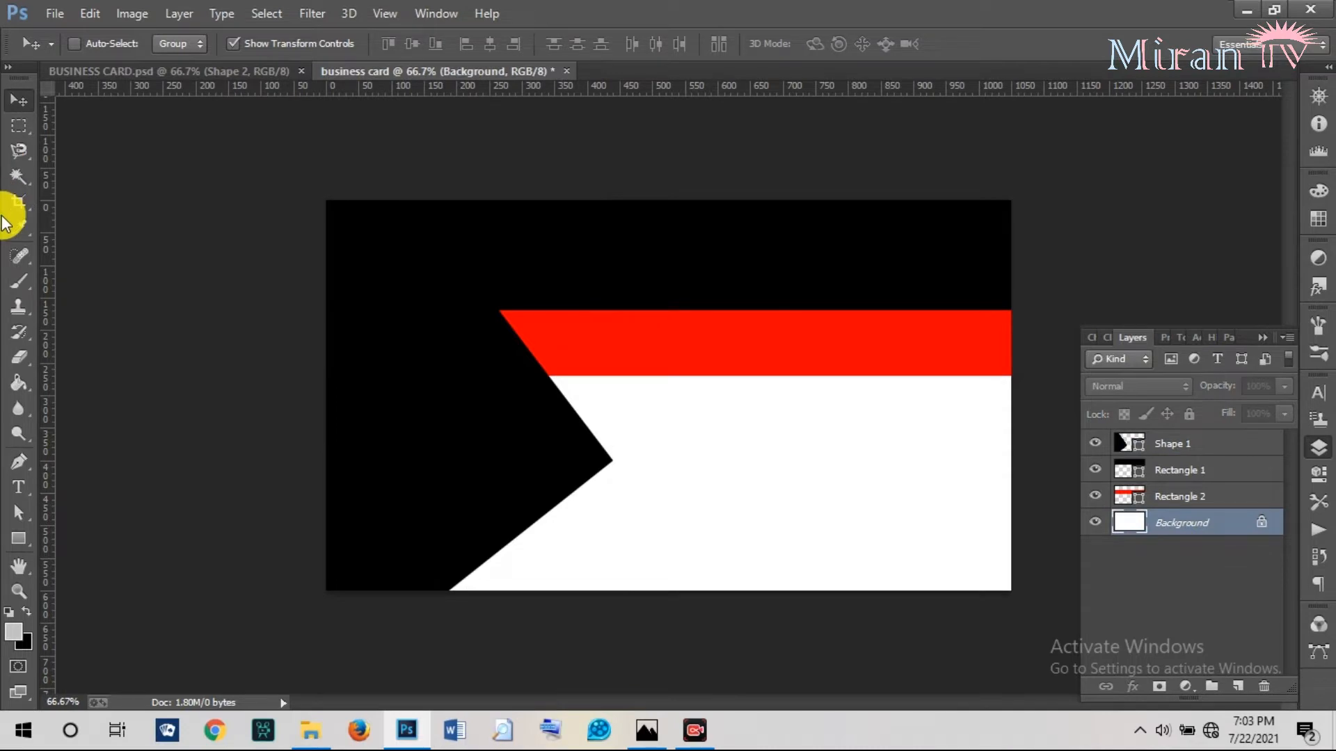
{"action": "left_click", "coordinate": [21, 463]}
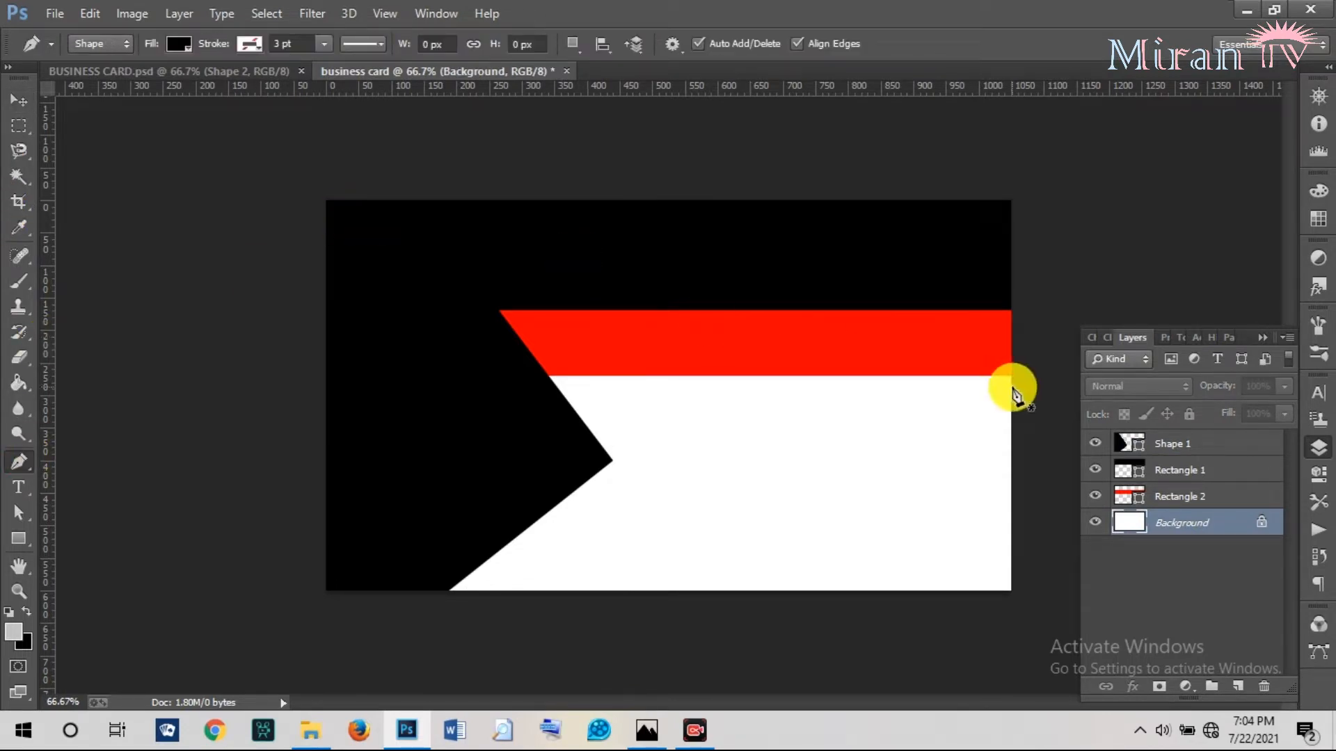
Recolour Shape 1's fill to grey #958c8c.
{"action": "double_click", "coordinate": [1148, 446]}
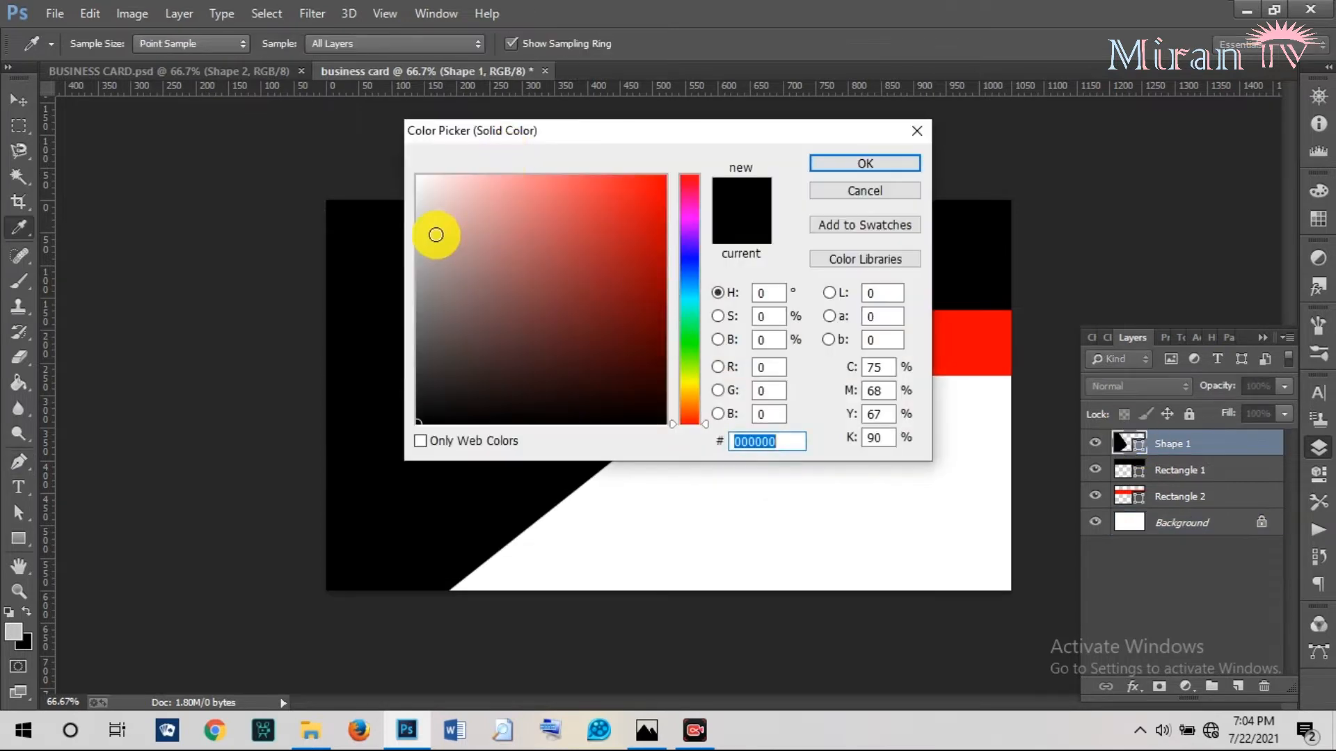
{"action": "left_click", "coordinate": [432, 279]}
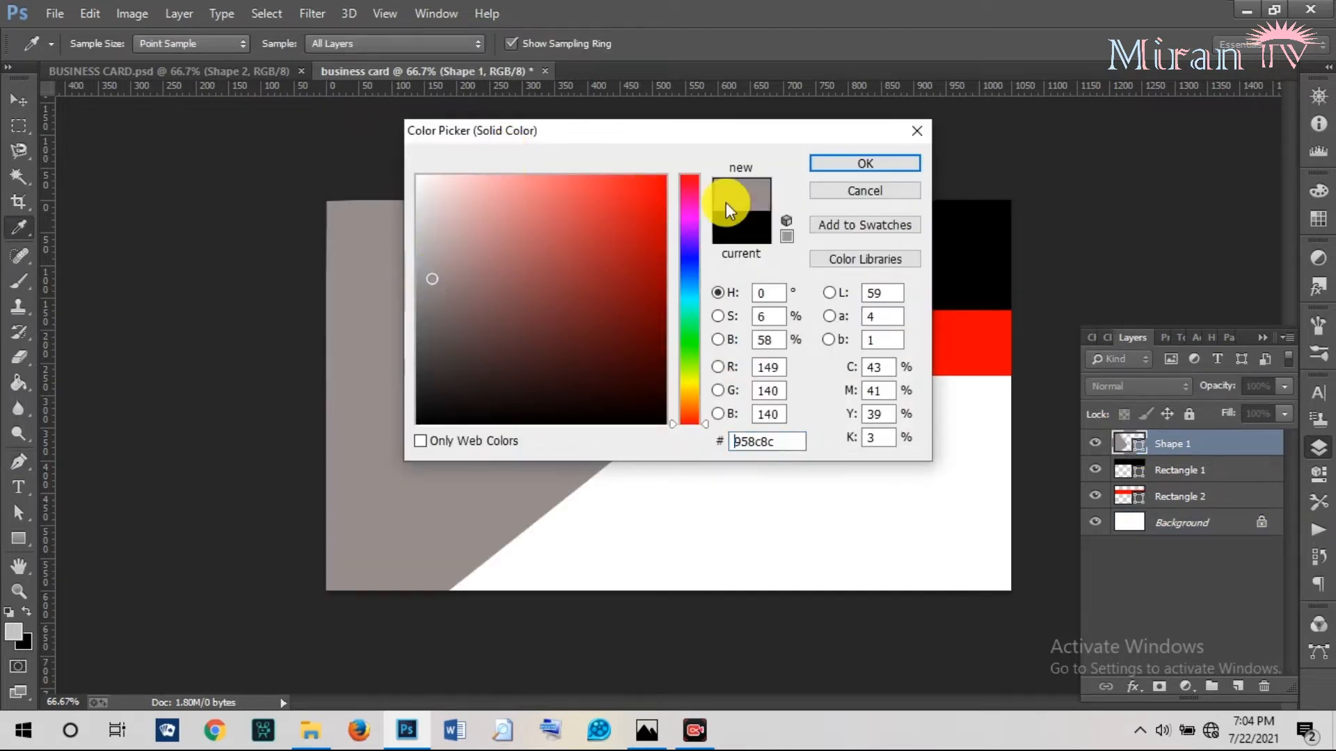
{"action": "left_click", "coordinate": [818, 165]}
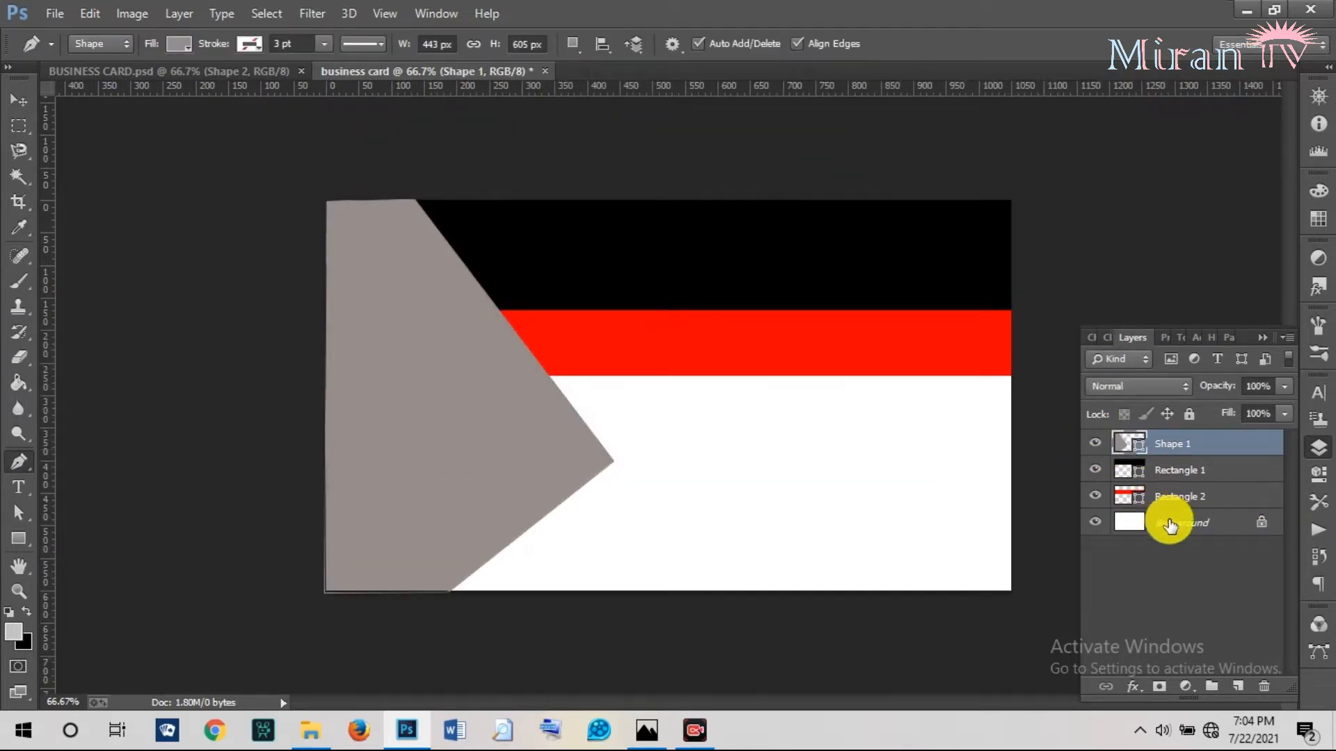
Draw a smaller pointed Shape 2 inside the grey shape along the card's left edge.
{"action": "left_click", "coordinate": [1169, 523]}
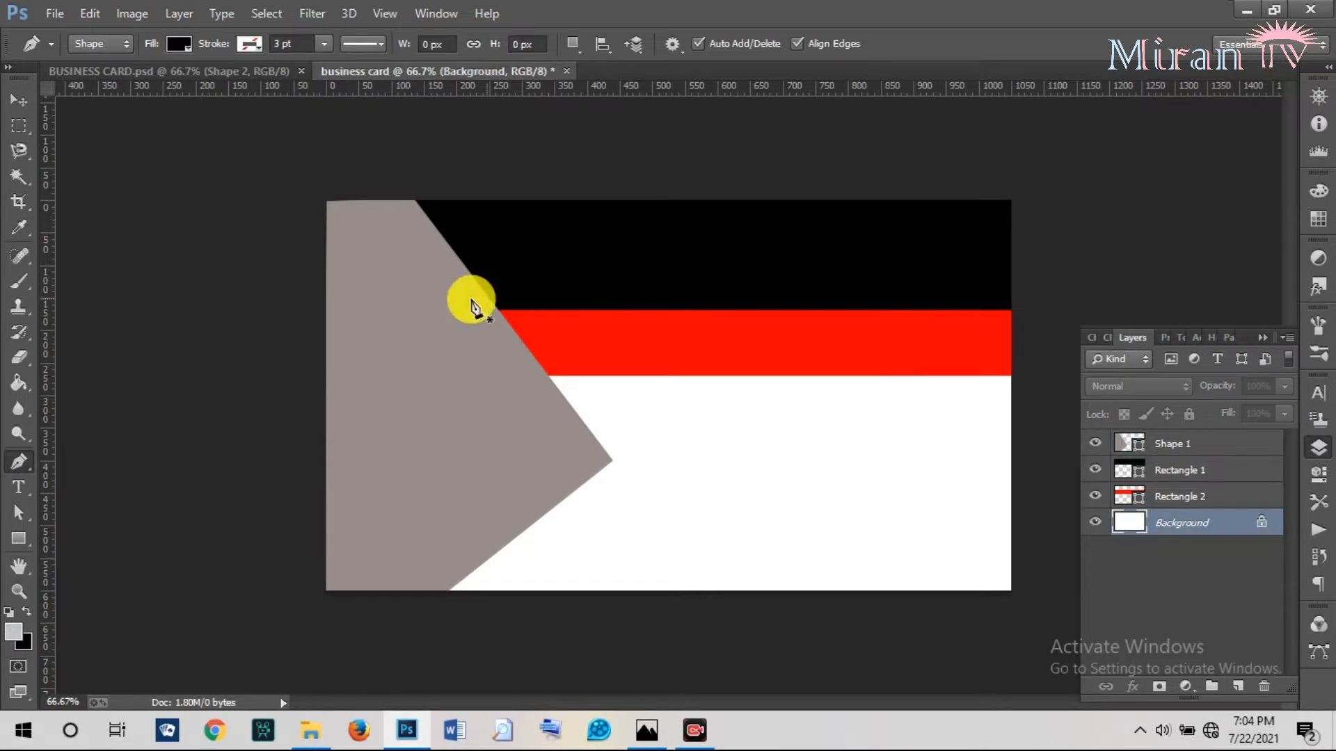
{"action": "left_click", "coordinate": [325, 202]}
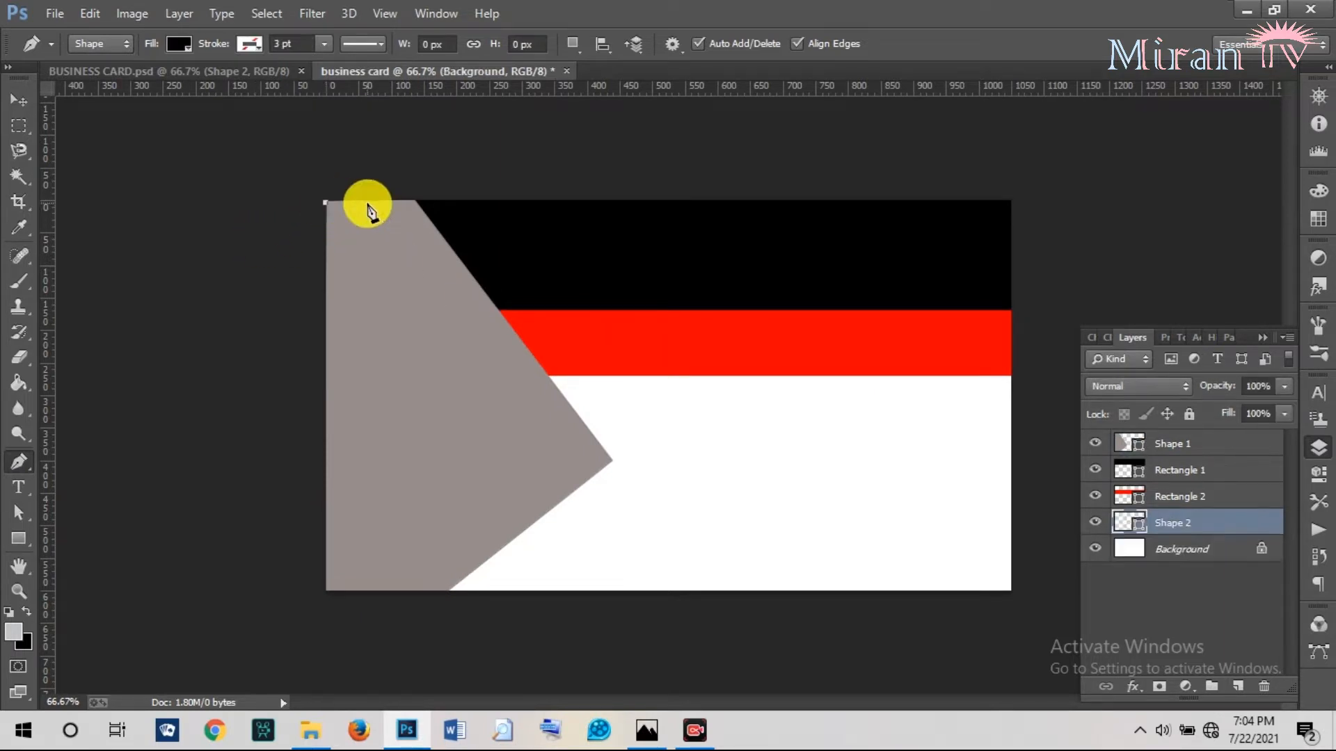
{"action": "left_click", "coordinate": [416, 202]}
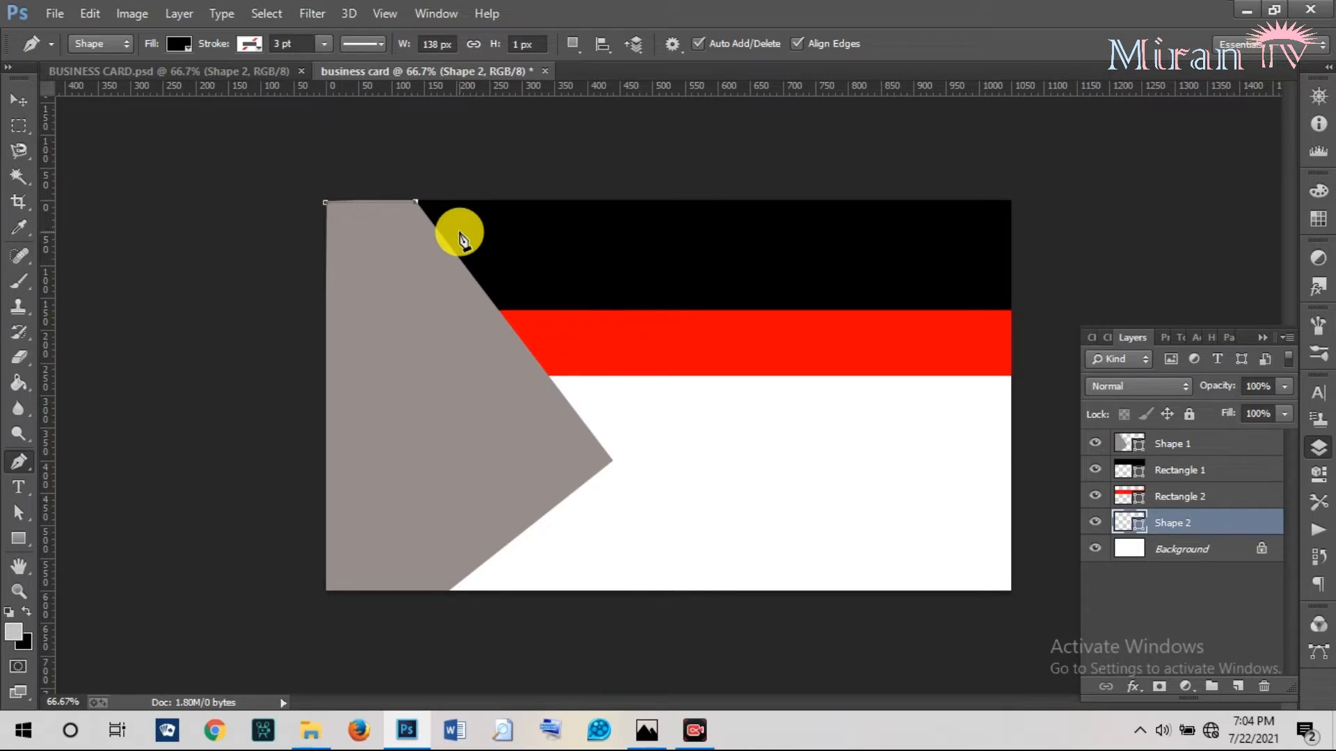
{"action": "left_click", "coordinate": [567, 403]}
{"action": "left_click", "coordinate": [420, 540]}
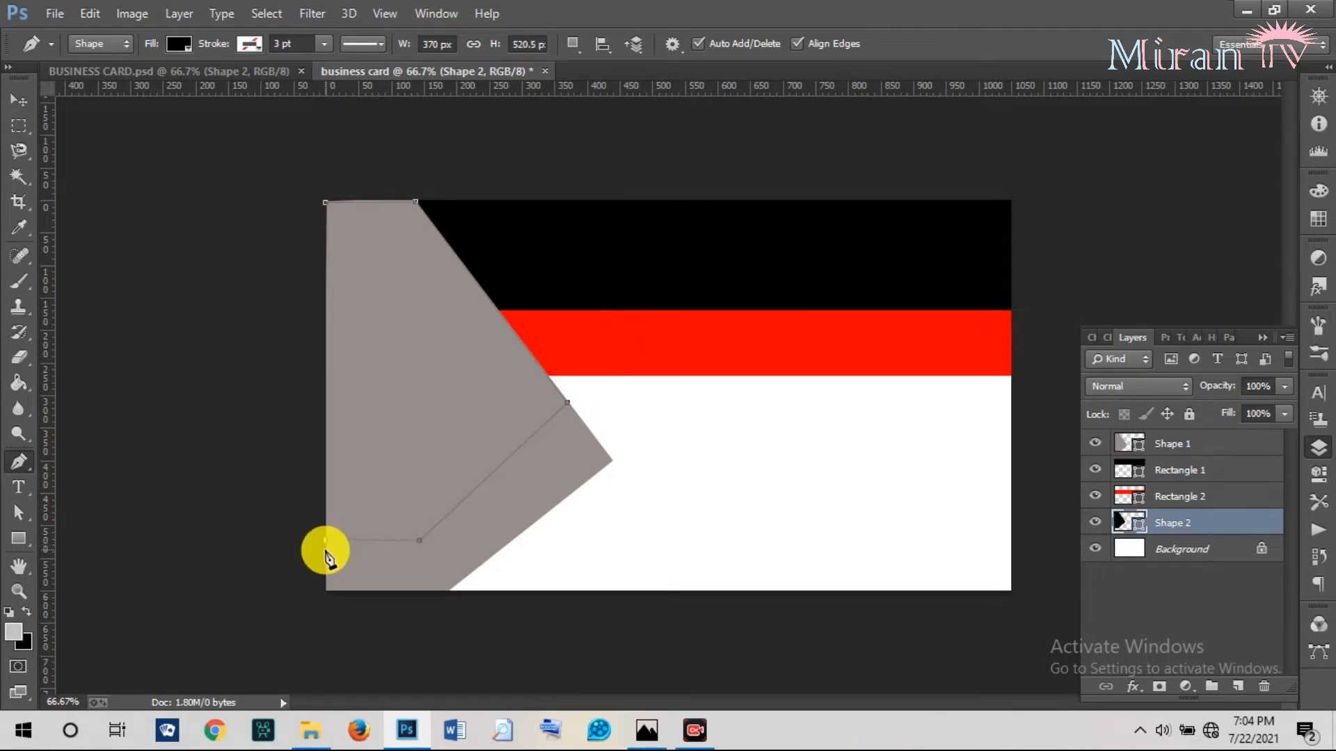
{"action": "left_click", "coordinate": [327, 203]}
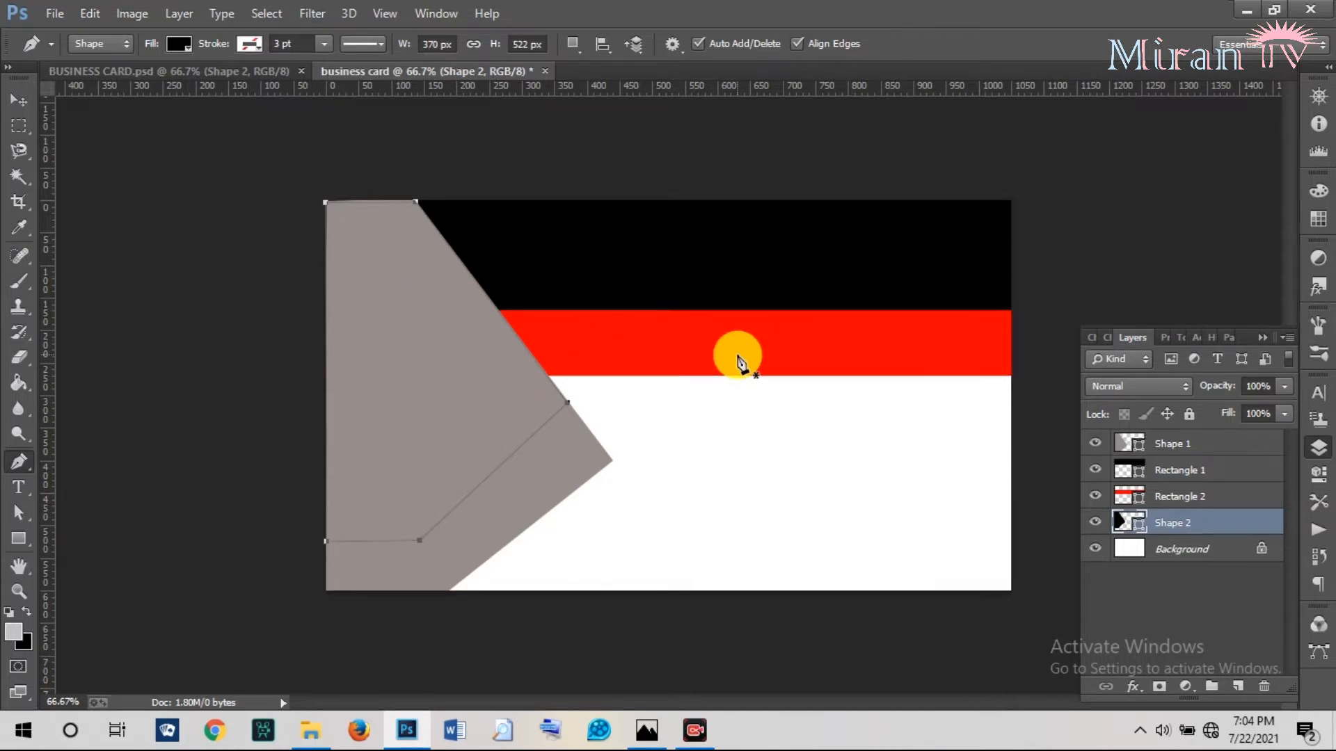
{"action": "left_click", "coordinate": [15, 103]}
Stack Shape 2 above Shape 1 and fill it dark red.
{"action": "left_click_drag", "start_coordinate": [1173, 526], "coordinate": [1151, 432]}
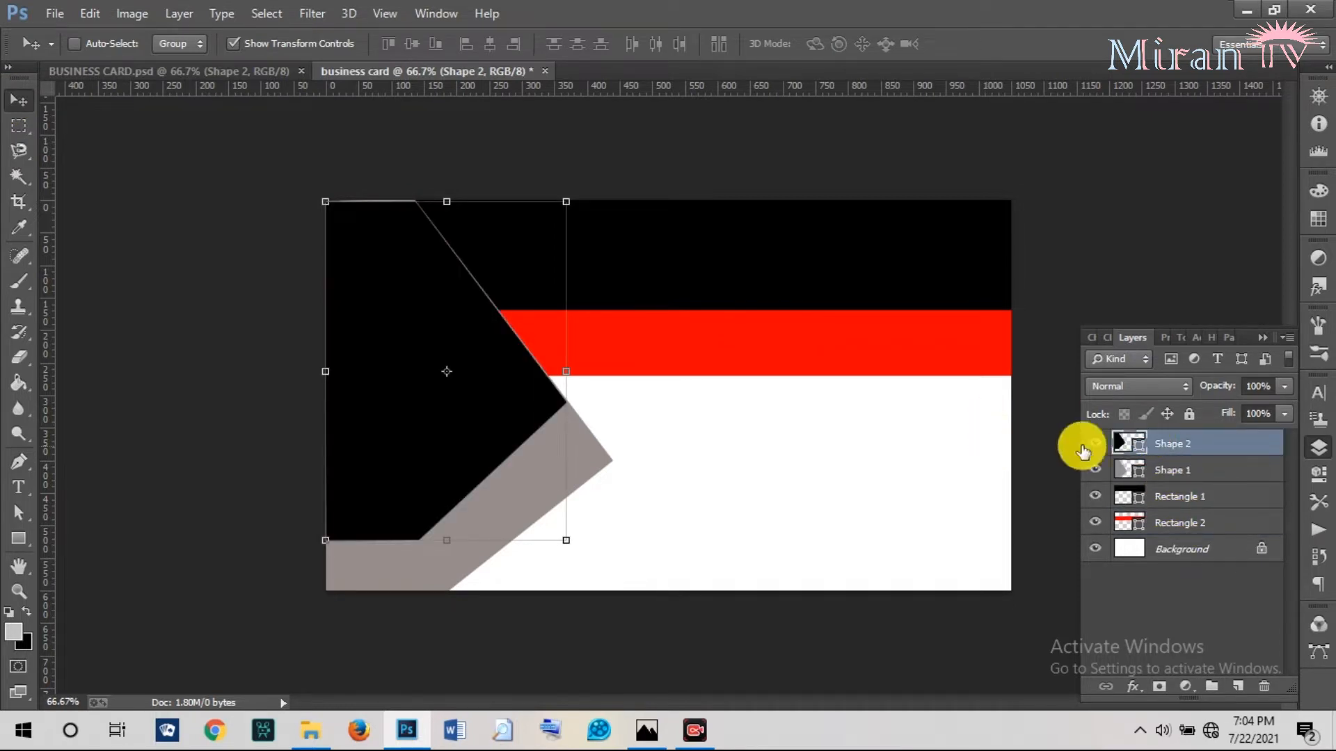
{"action": "double_click", "coordinate": [1139, 448]}
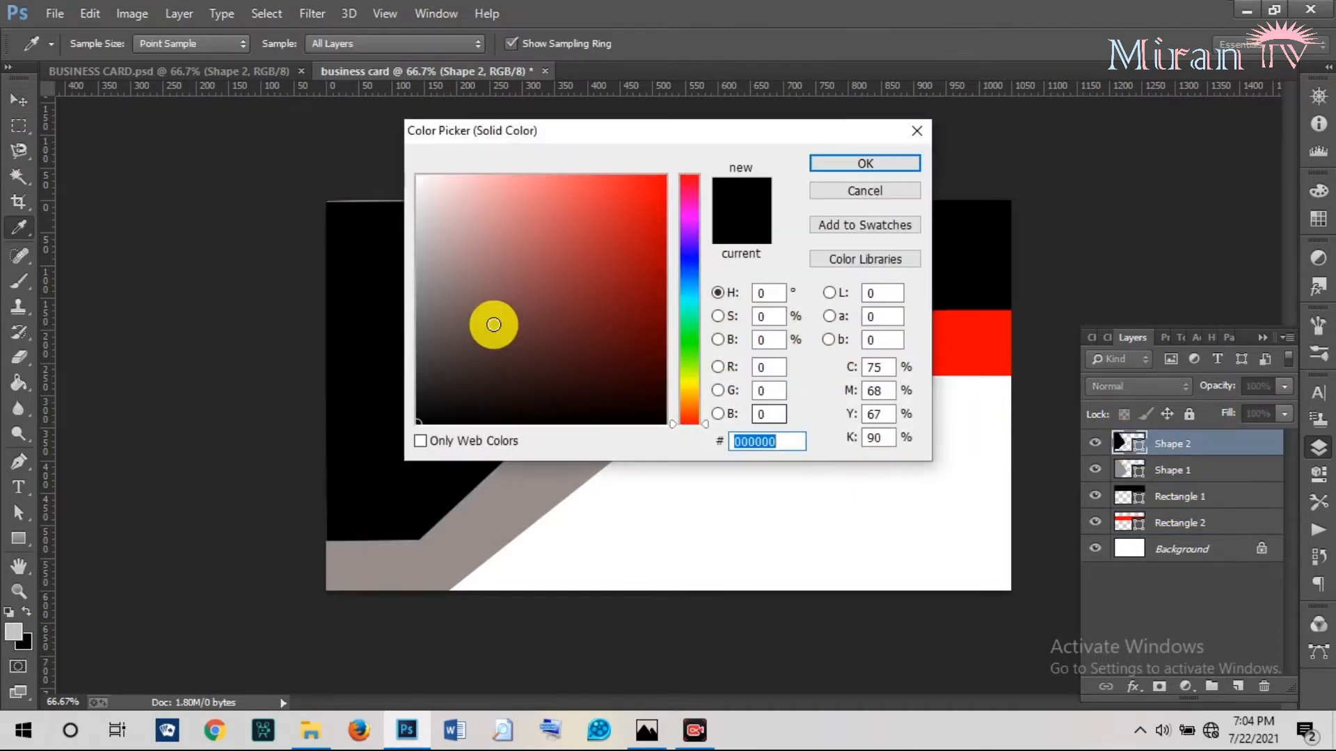
{"action": "left_click", "coordinate": [635, 293]}
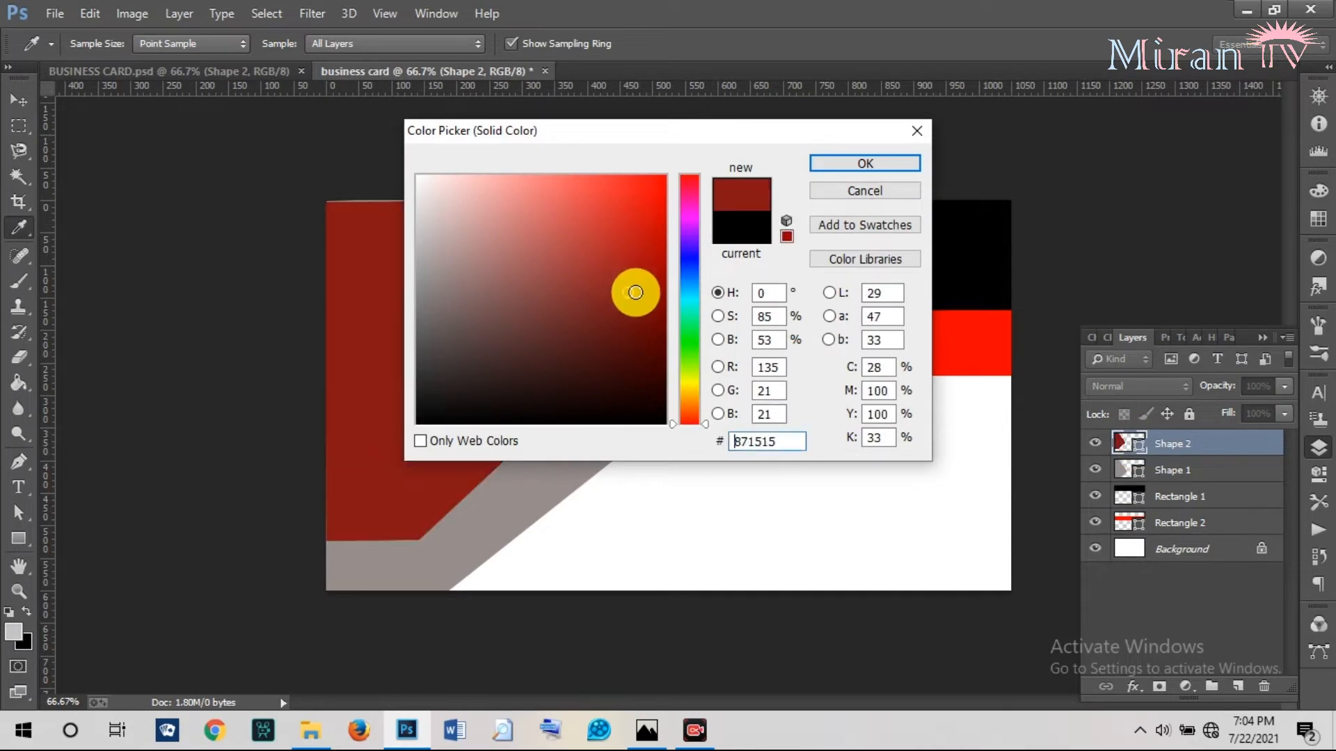
{"action": "left_click", "coordinate": [844, 165]}
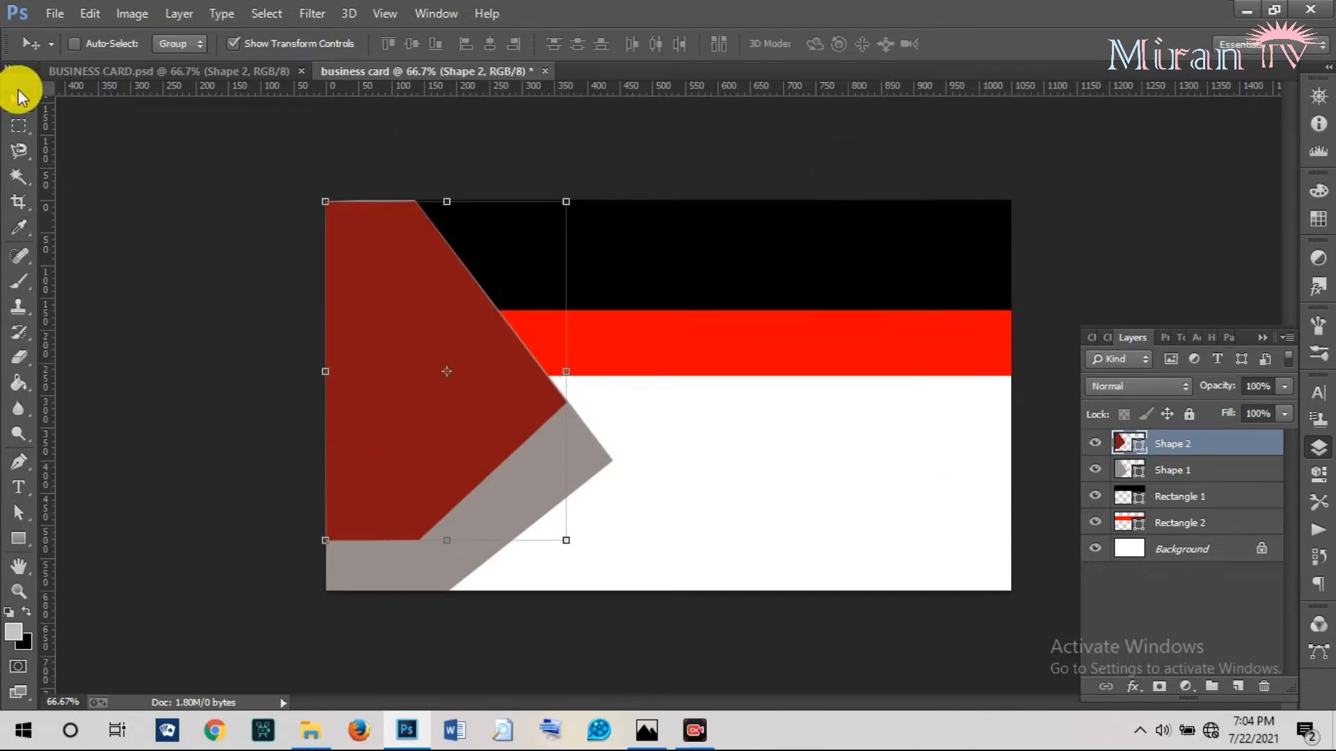
Recolour Shape 1 black (#010101) after comparing with the finished design.
{"action": "left_click", "coordinate": [210, 72]}
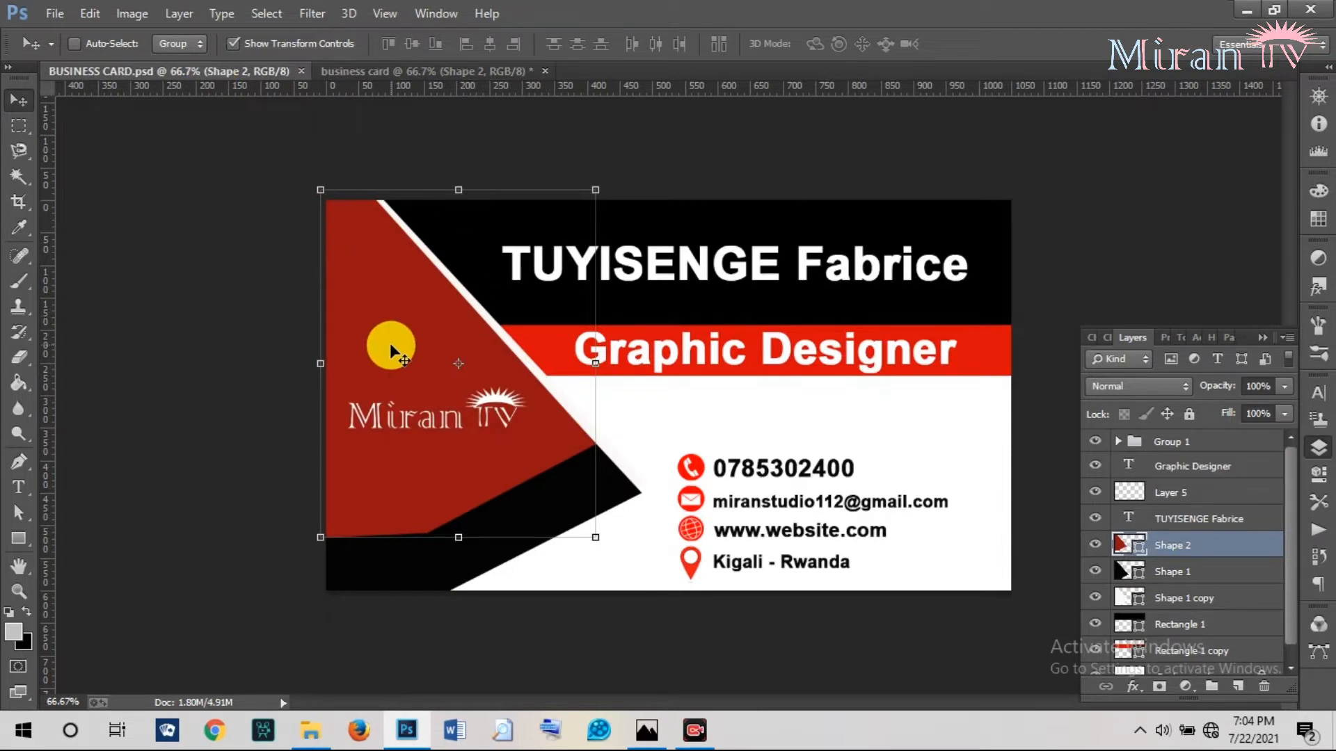
{"action": "left_click", "coordinate": [374, 69]}
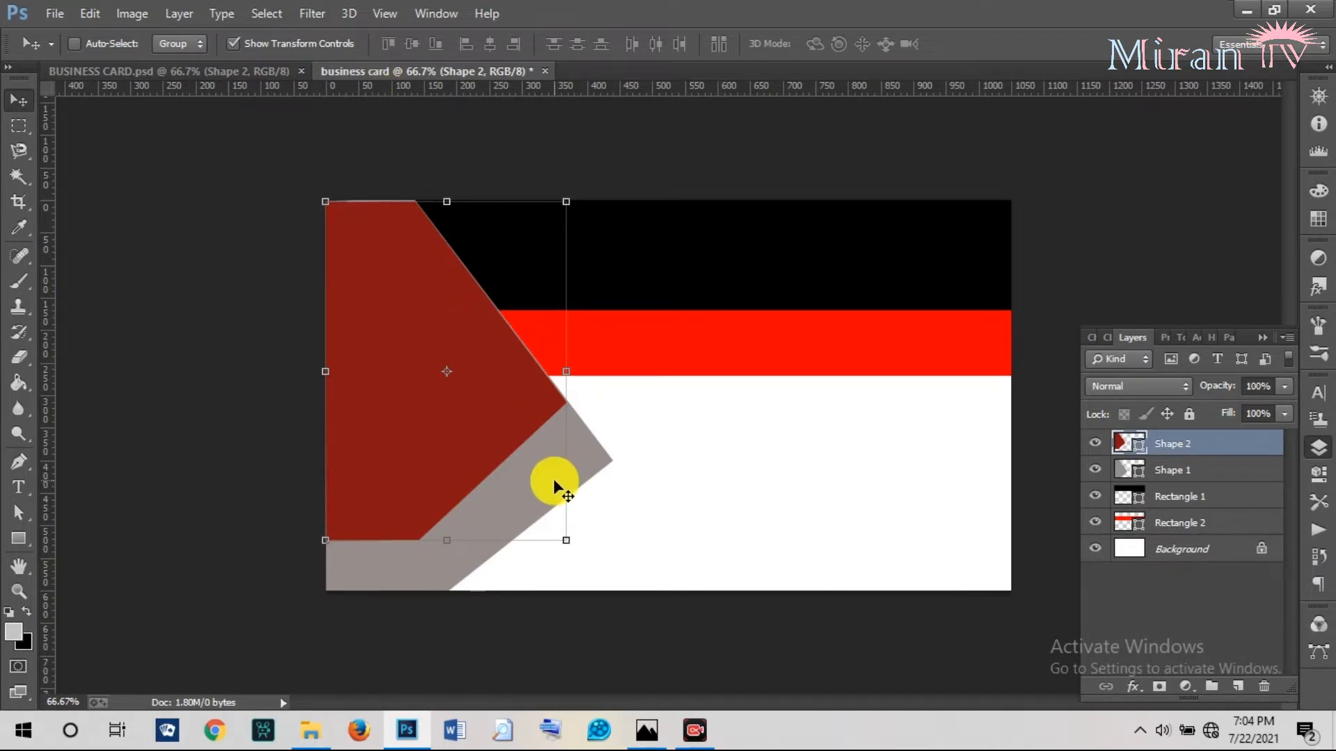
{"action": "double_click", "coordinate": [1137, 470]}
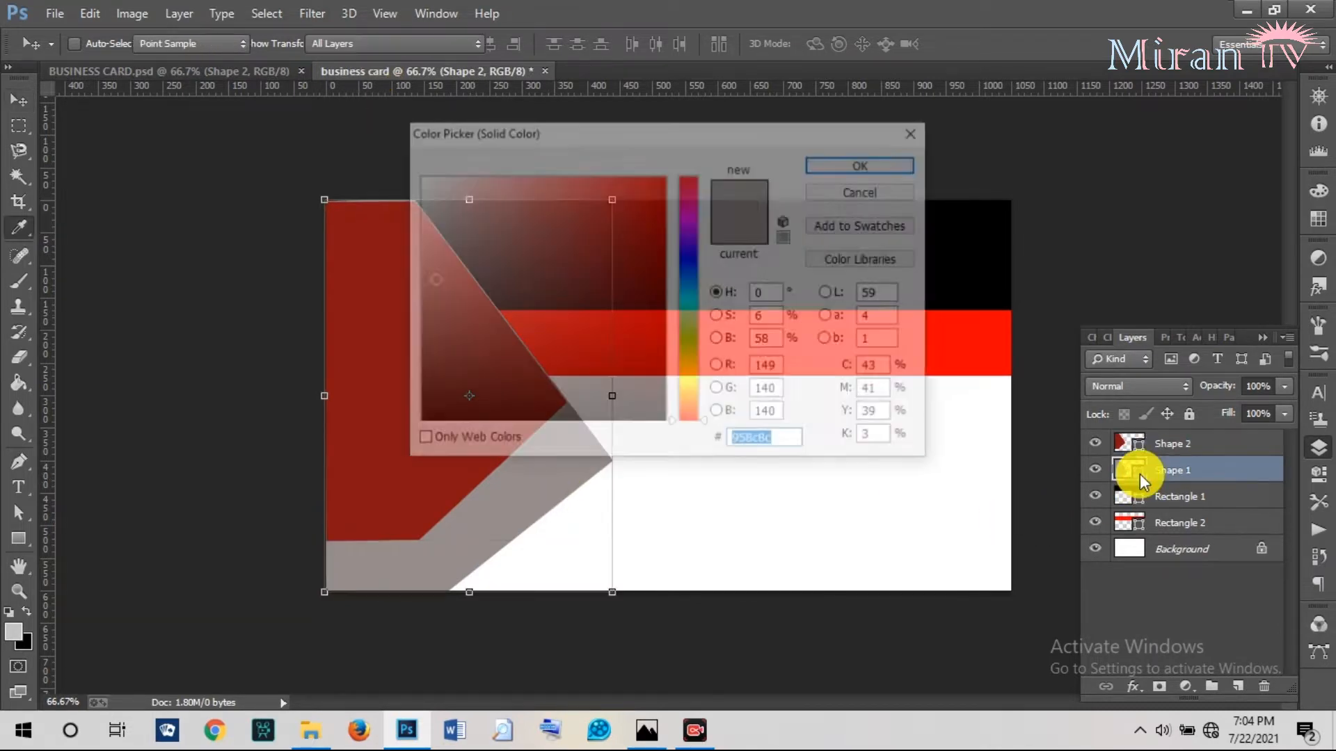
{"action": "left_click", "coordinate": [418, 422]}
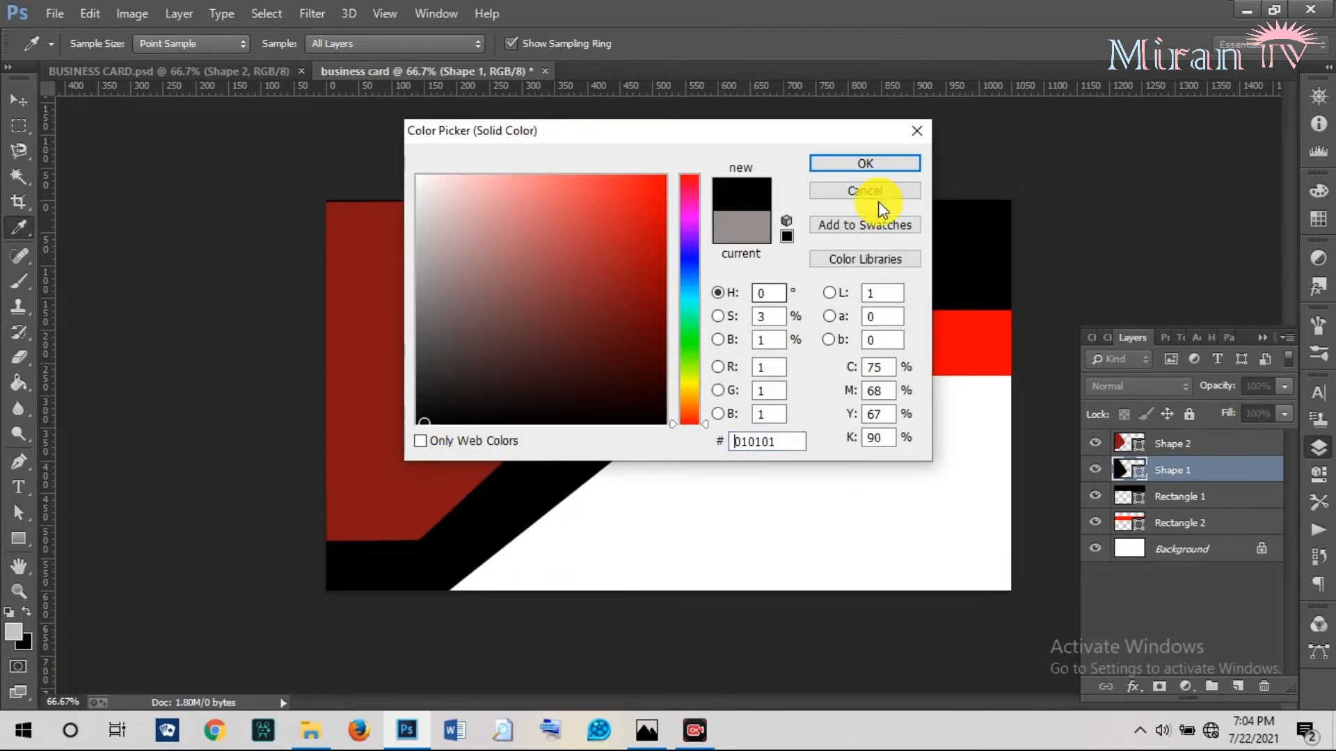
{"action": "left_click", "coordinate": [858, 167]}
{"action": "key", "text": "v"}
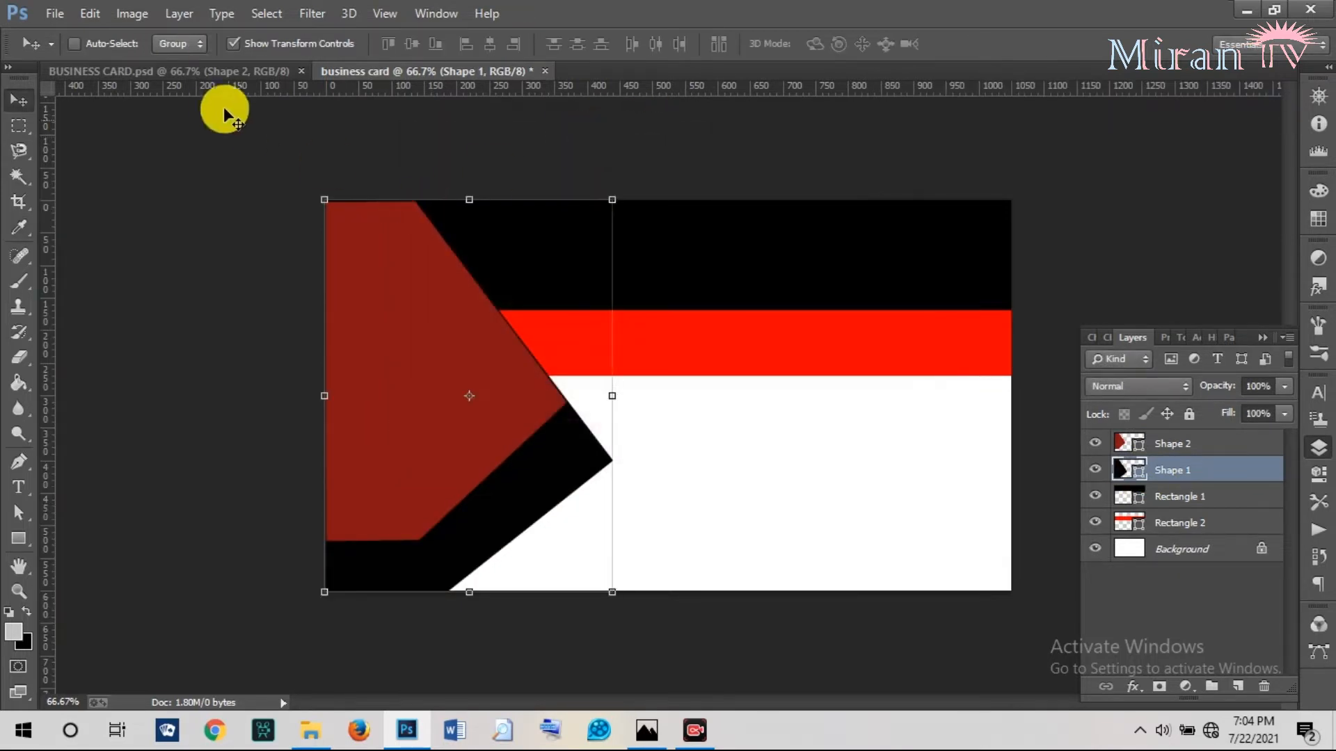
Compare with the finished card again and reselect the Shape 1 layer.
{"action": "left_click", "coordinate": [184, 78]}
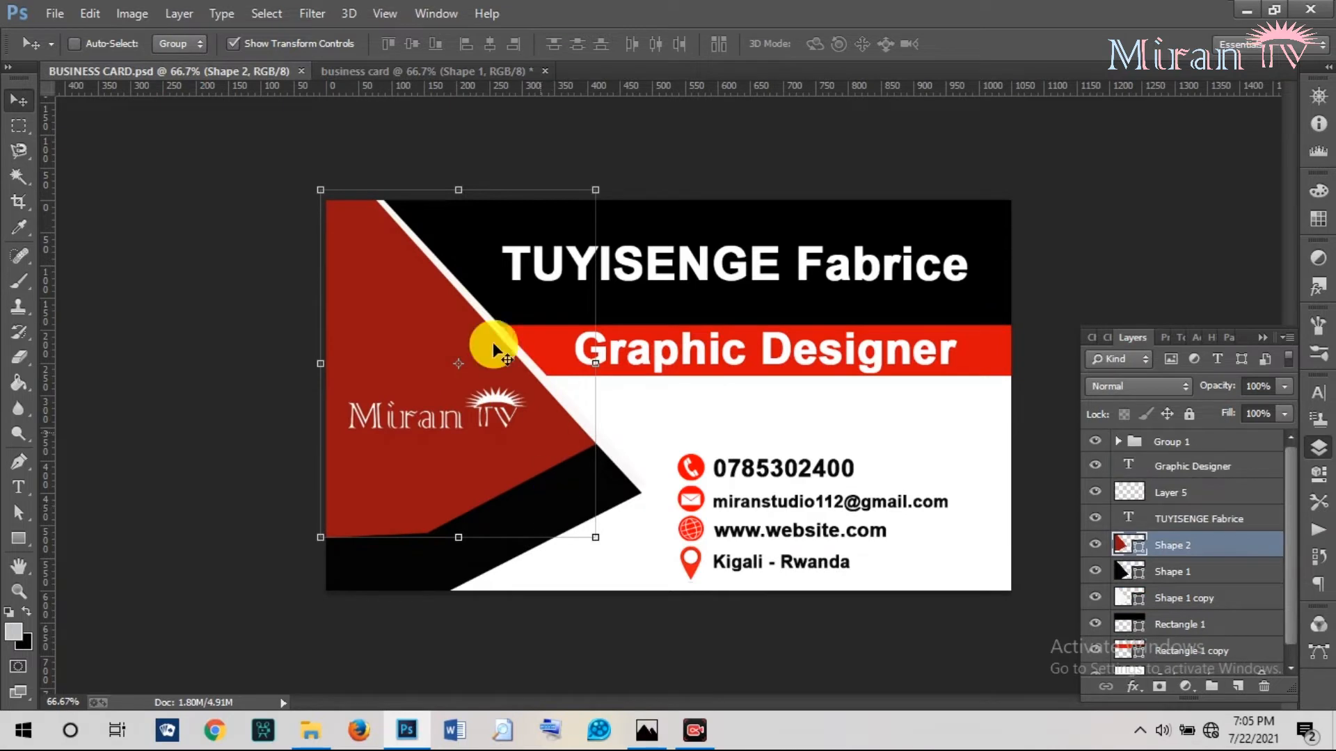
{"action": "left_click", "coordinate": [390, 72]}
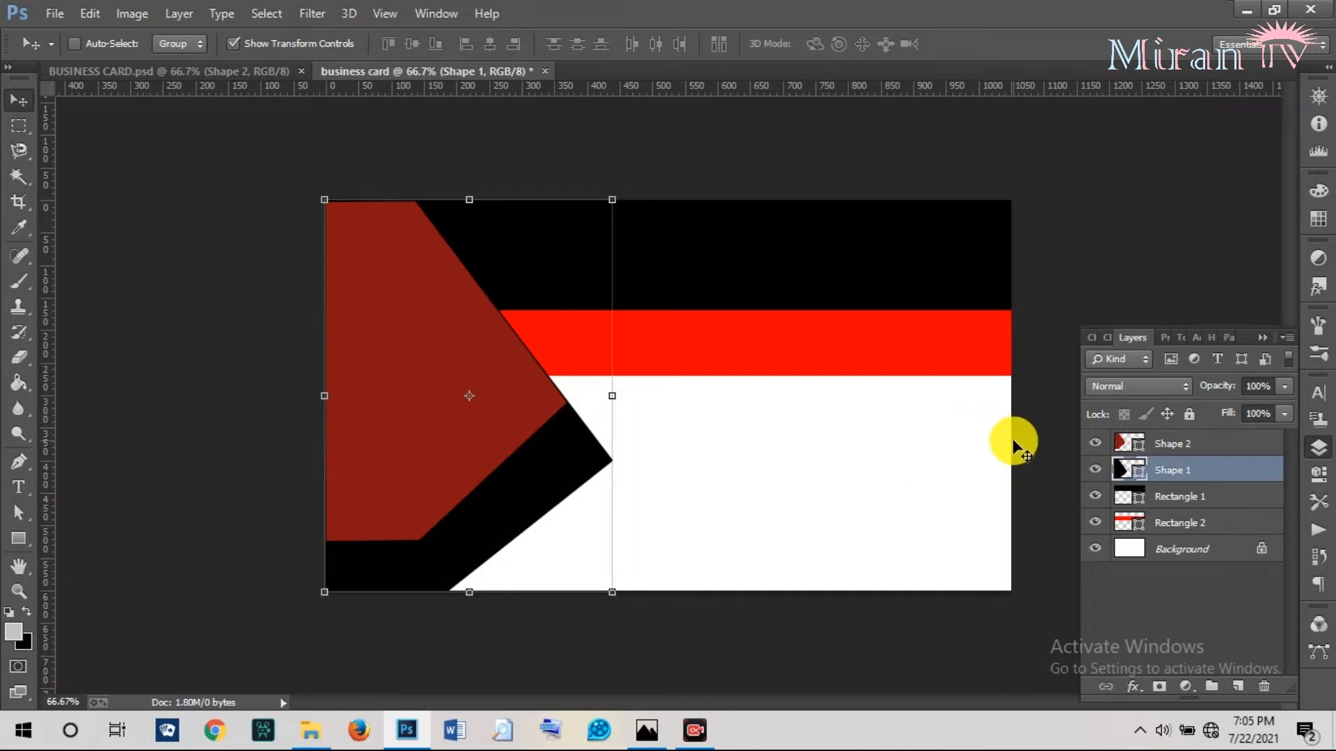
{"action": "left_click", "coordinate": [1134, 437]}
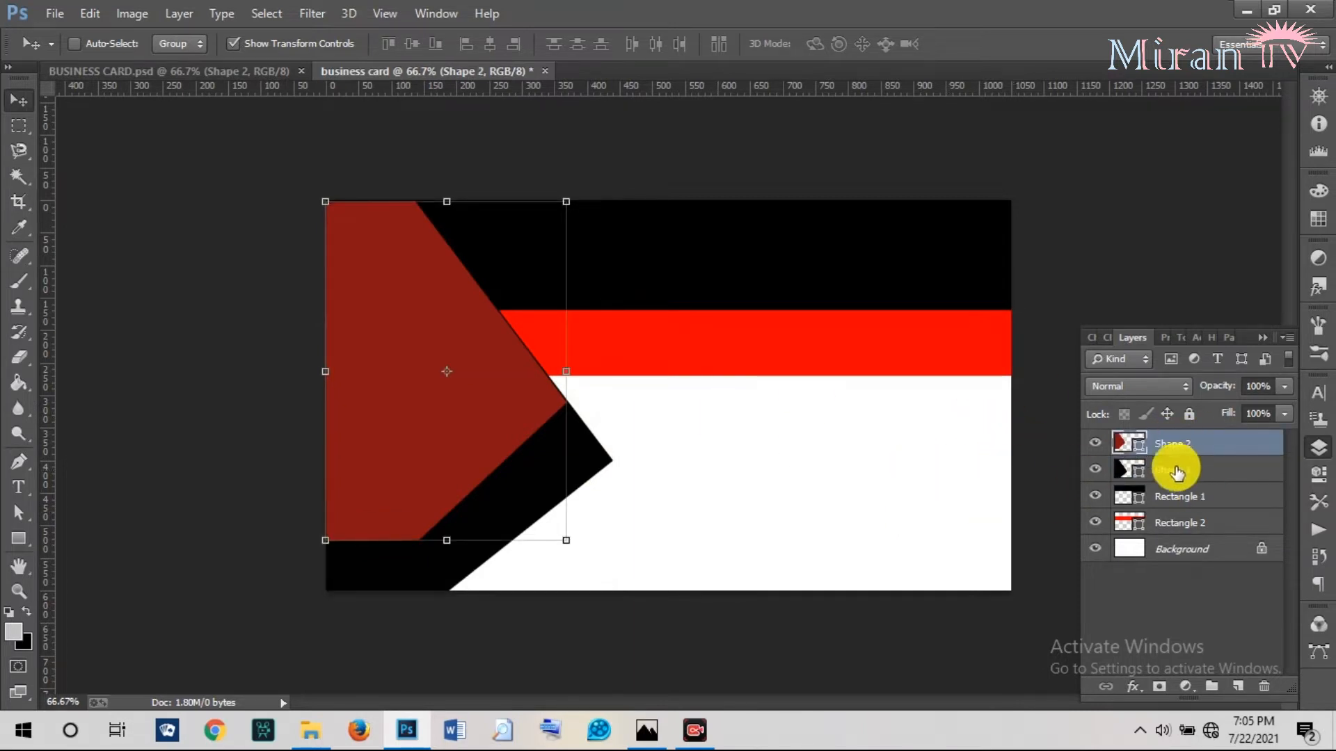
{"action": "left_click", "coordinate": [1175, 470]}
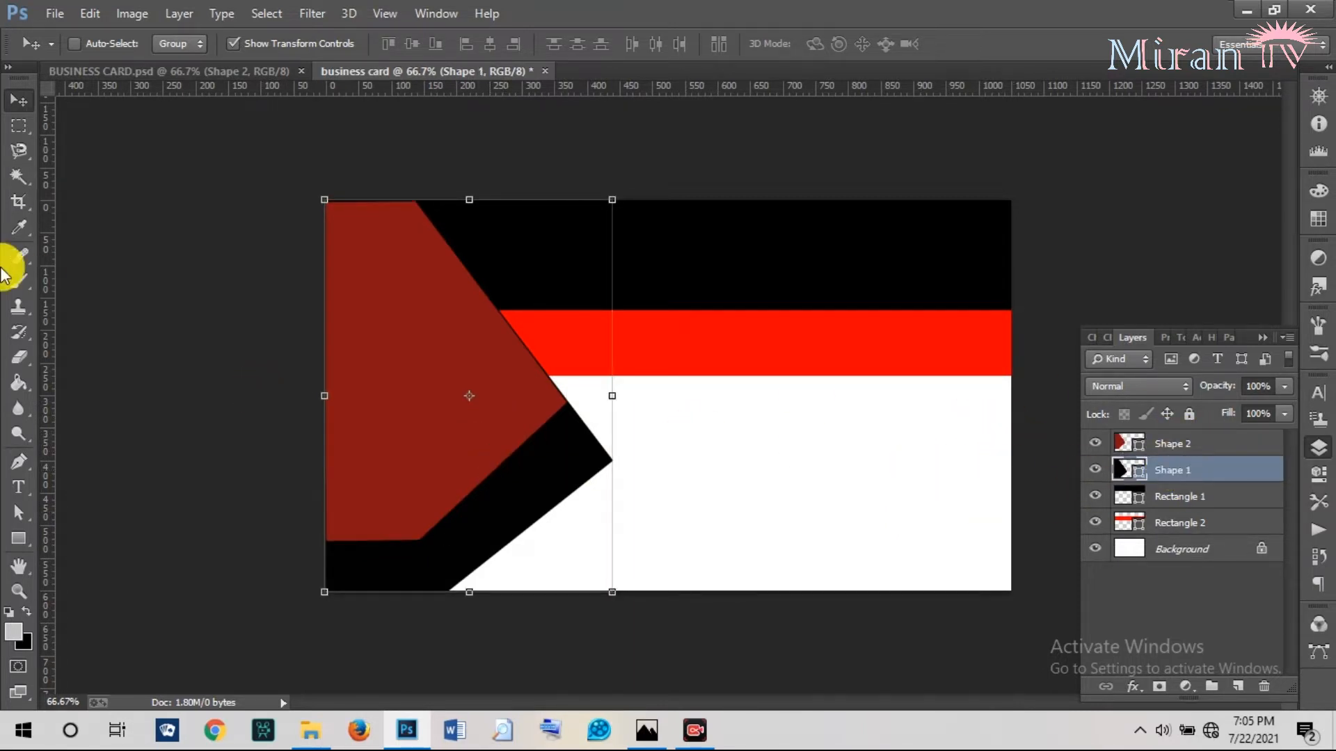
Pull the black shape's pointed tip further right and down with Direct Selection.
{"action": "left_click", "coordinate": [19, 515]}
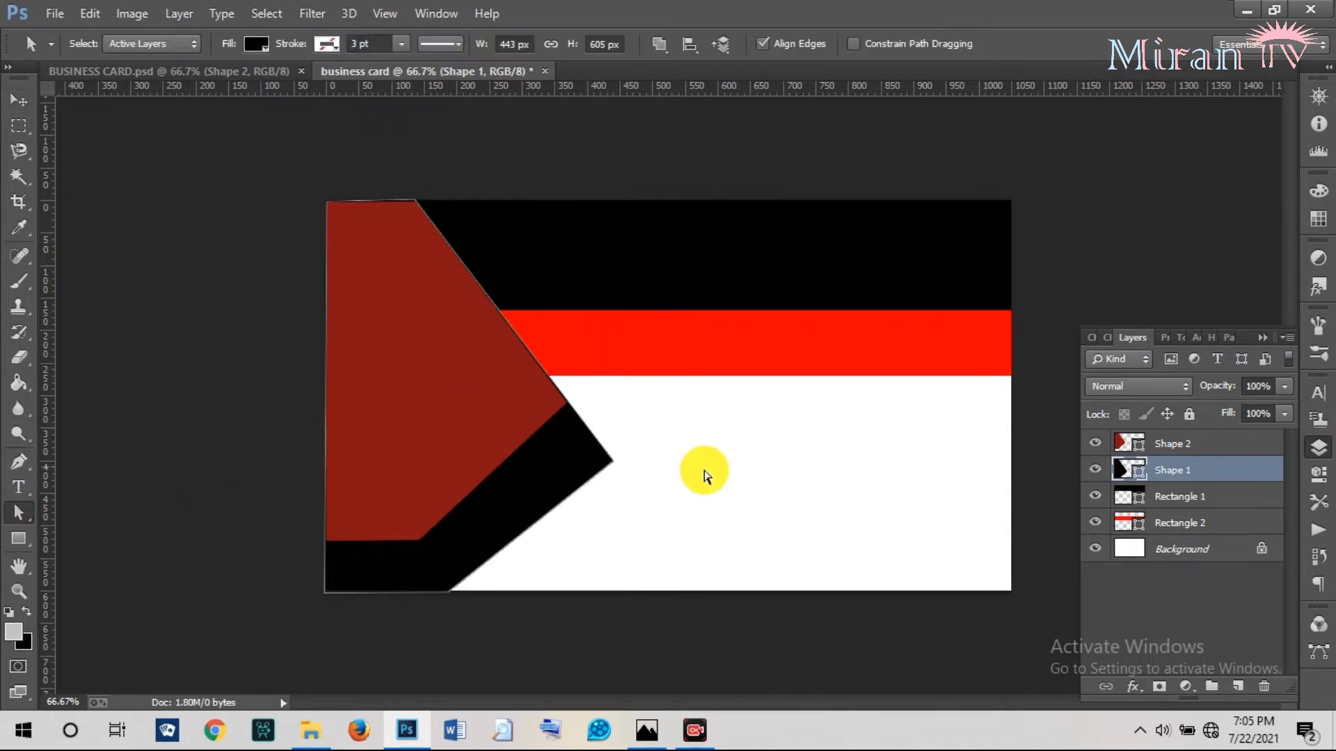
{"action": "left_click", "coordinate": [611, 469]}
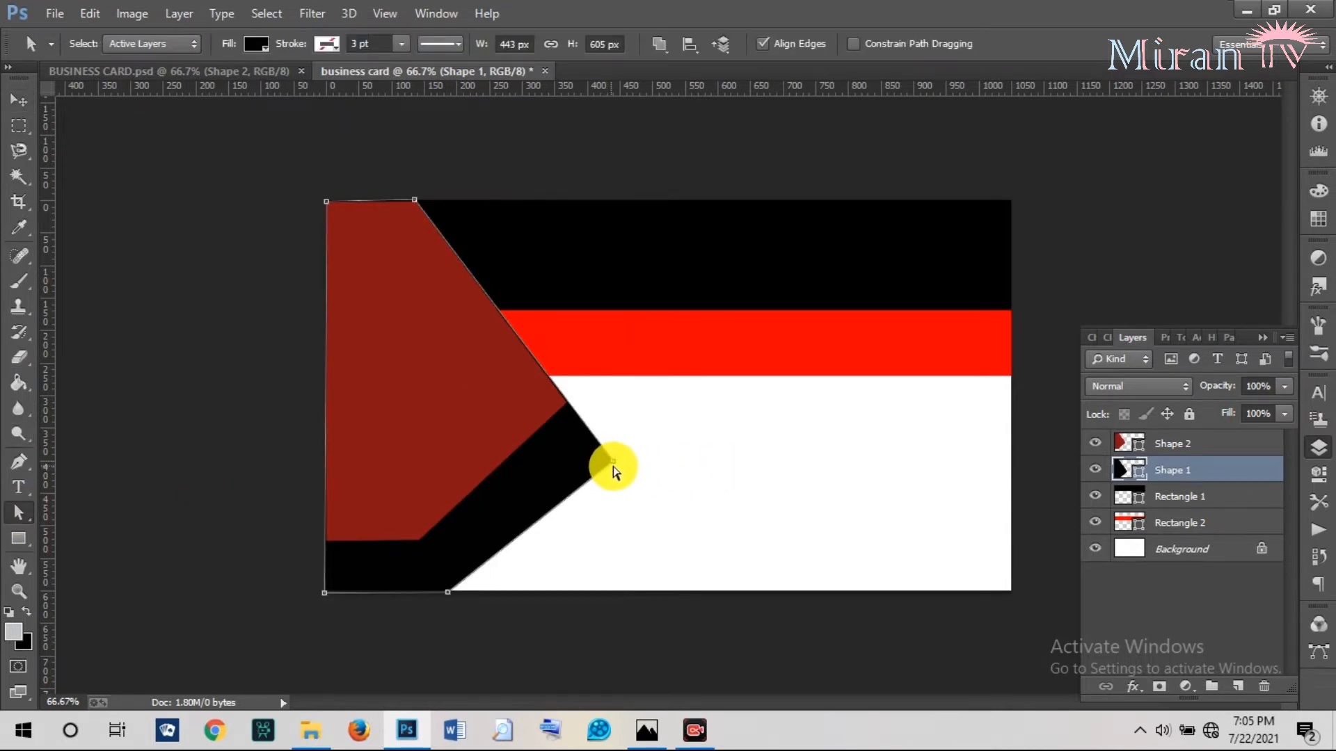
{"action": "left_click_drag", "start_coordinate": [613, 466], "coordinate": [641, 485]}
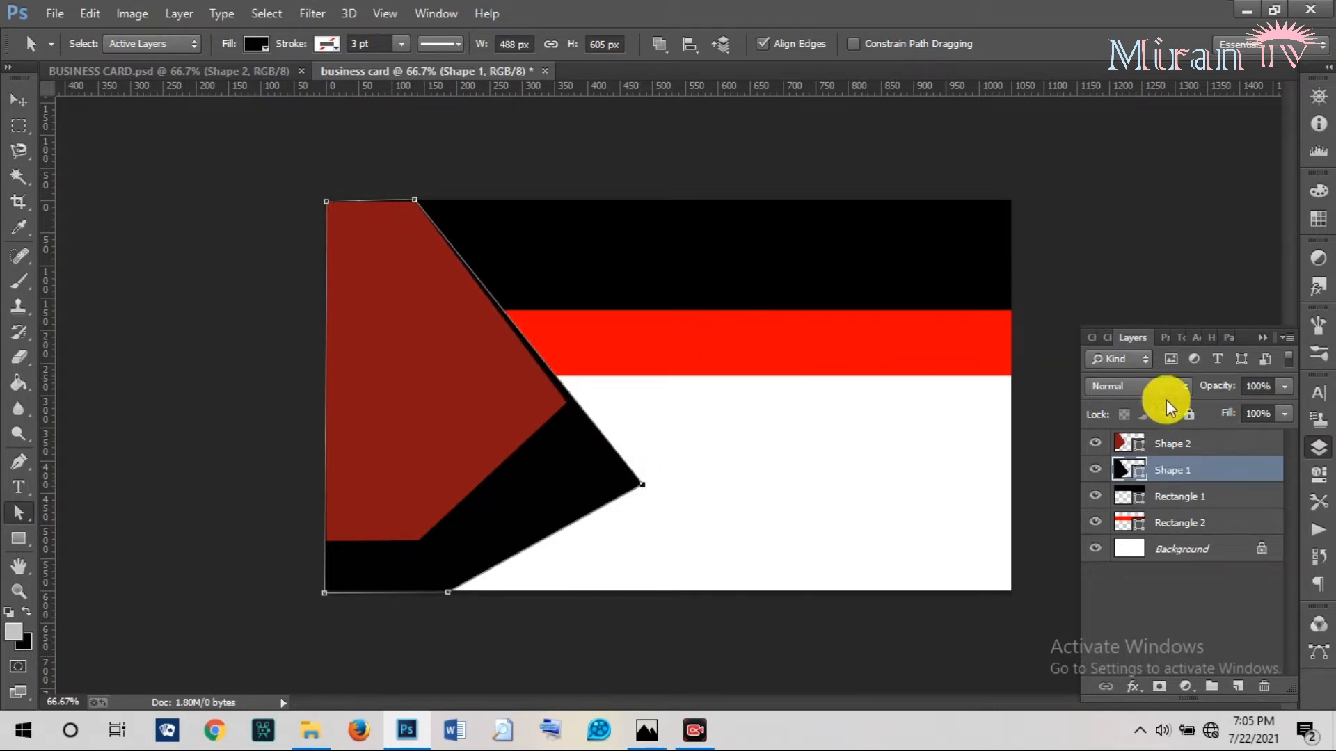
Reshape the red shape's anchors, deleting its top-right point so its top meets the black edge.
{"action": "left_click", "coordinate": [1169, 441]}
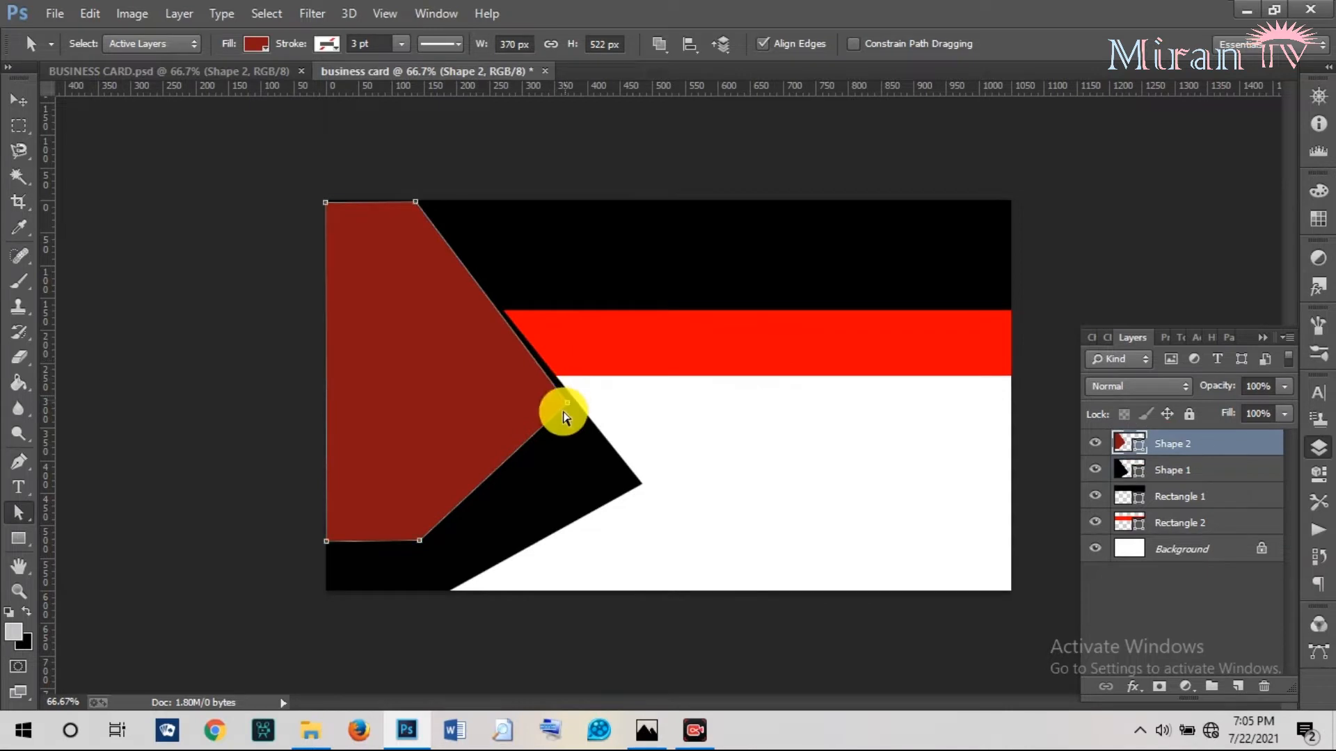
{"action": "left_click_drag", "start_coordinate": [565, 407], "coordinate": [602, 433]}
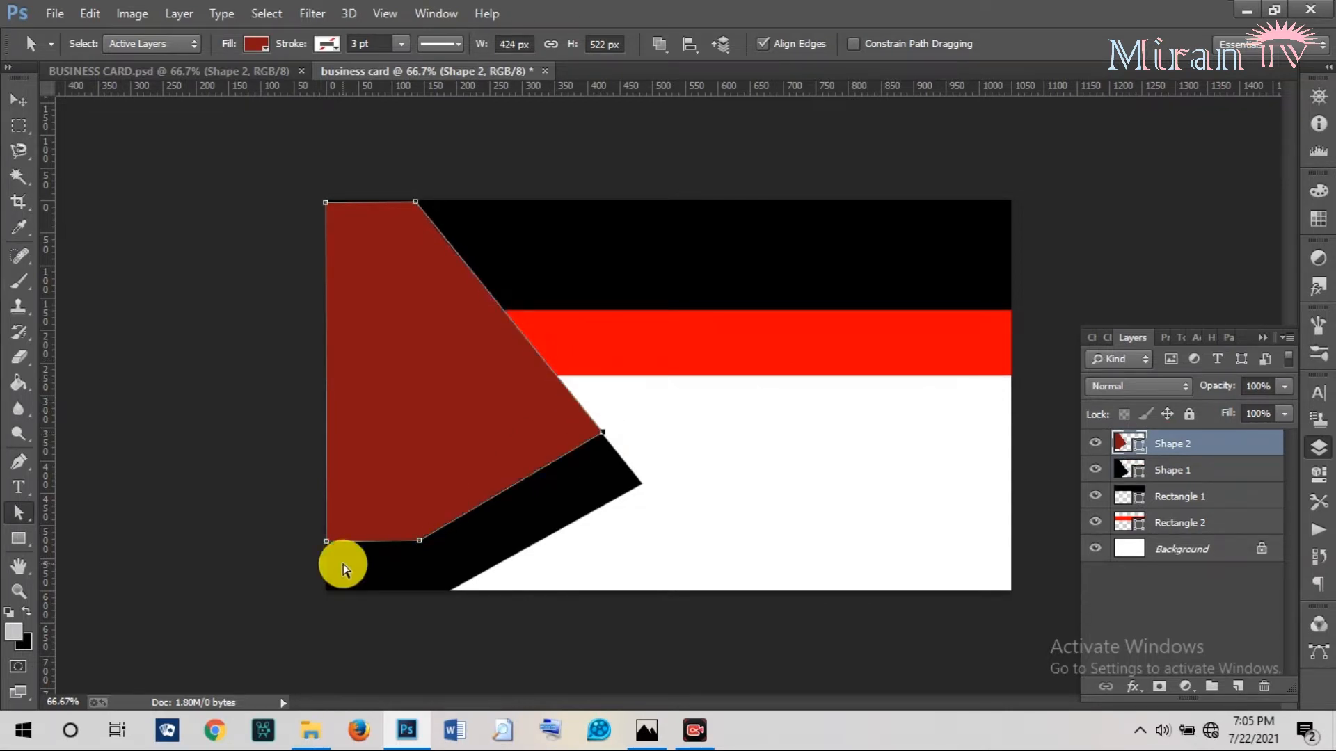
{"action": "left_click_drag", "start_coordinate": [423, 545], "coordinate": [430, 546]}
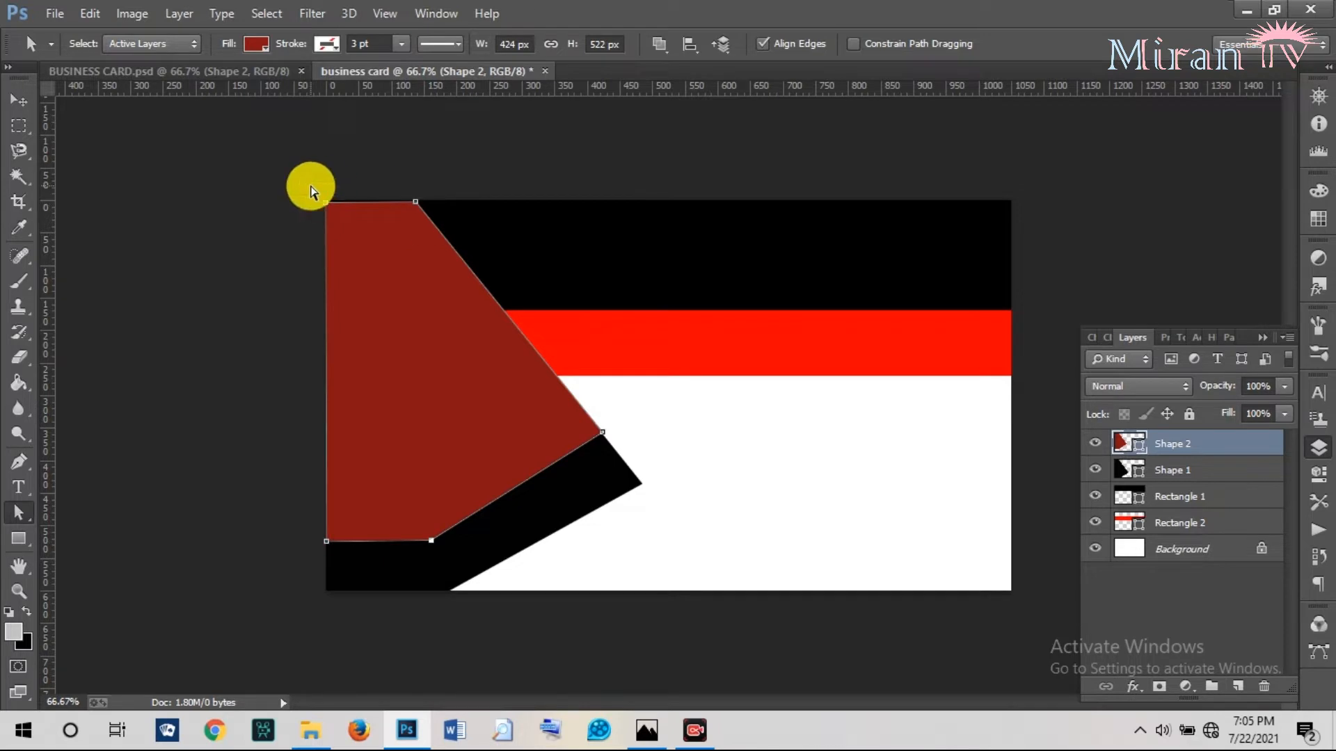
{"action": "left_click_drag", "start_coordinate": [326, 204], "coordinate": [323, 200]}
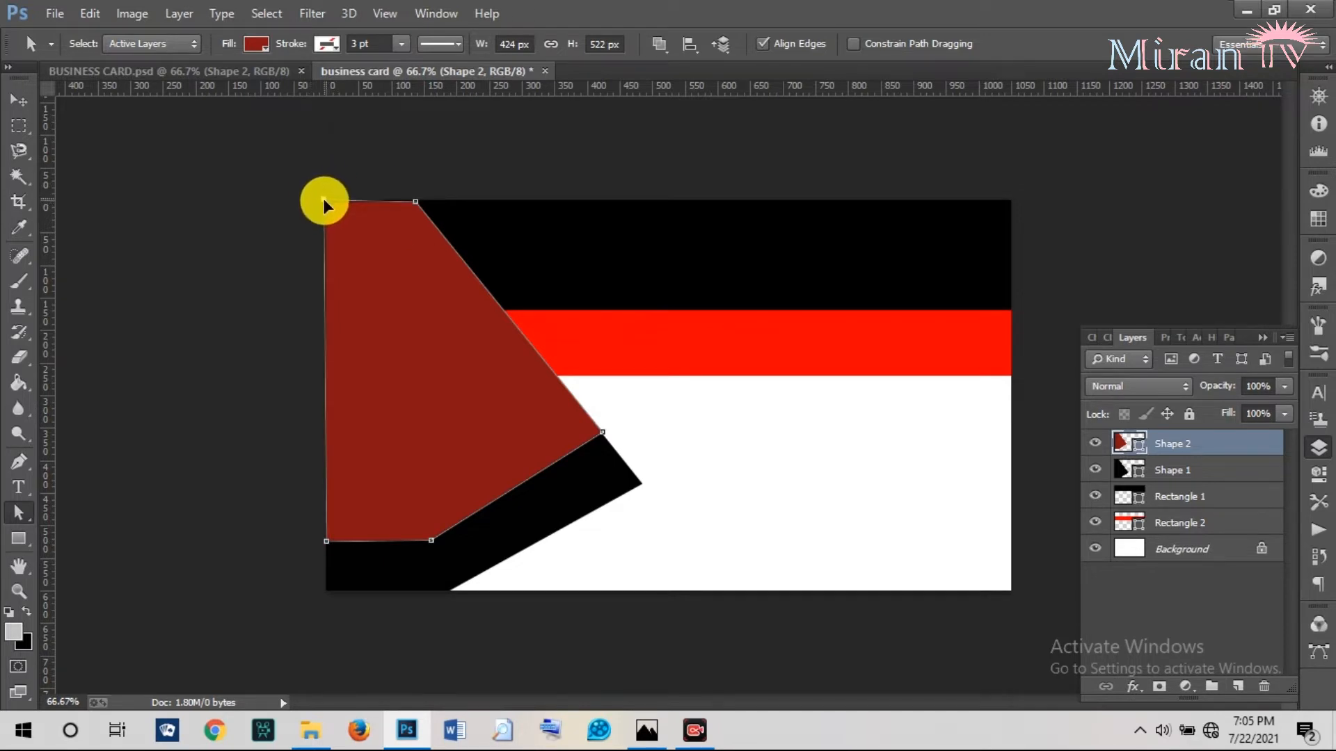
{"action": "left_click_drag", "start_coordinate": [411, 202], "coordinate": [415, 197]}
{"action": "key", "text": "Delete"}
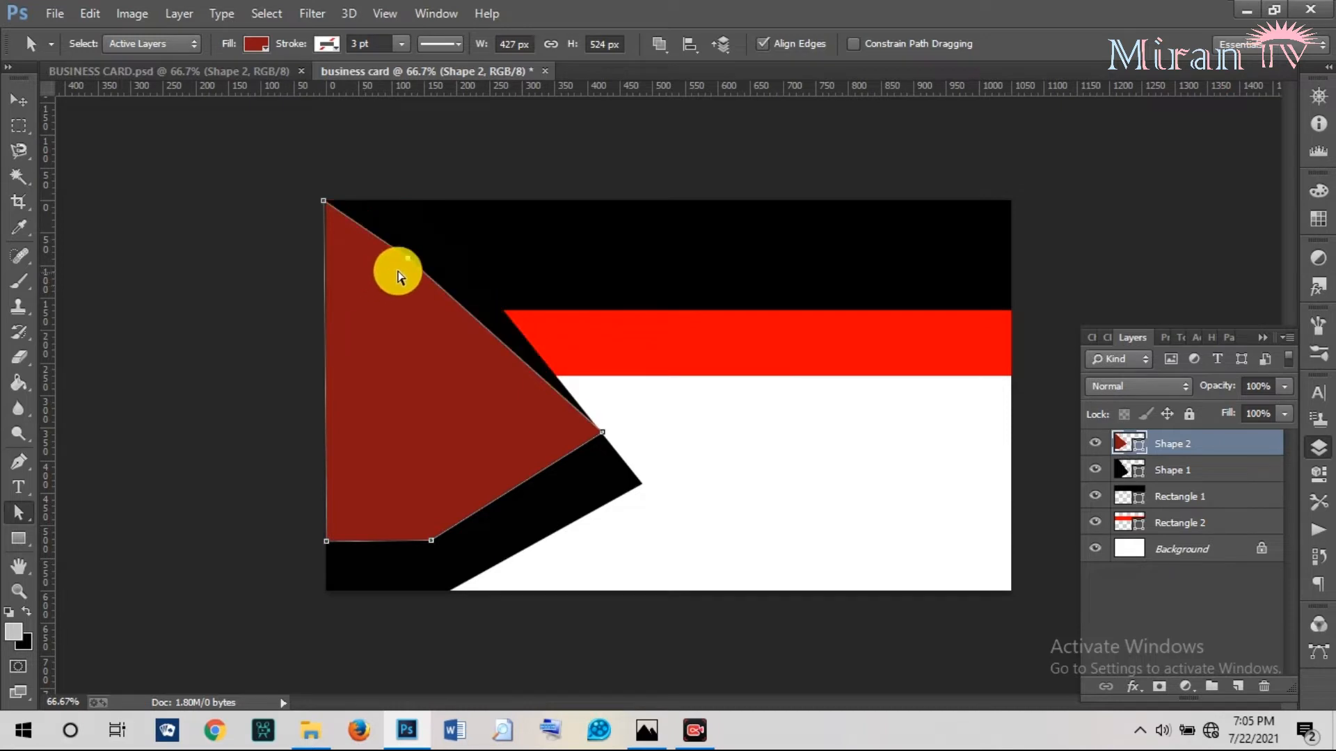
{"action": "left_click_drag", "start_coordinate": [407, 267], "coordinate": [426, 204]}
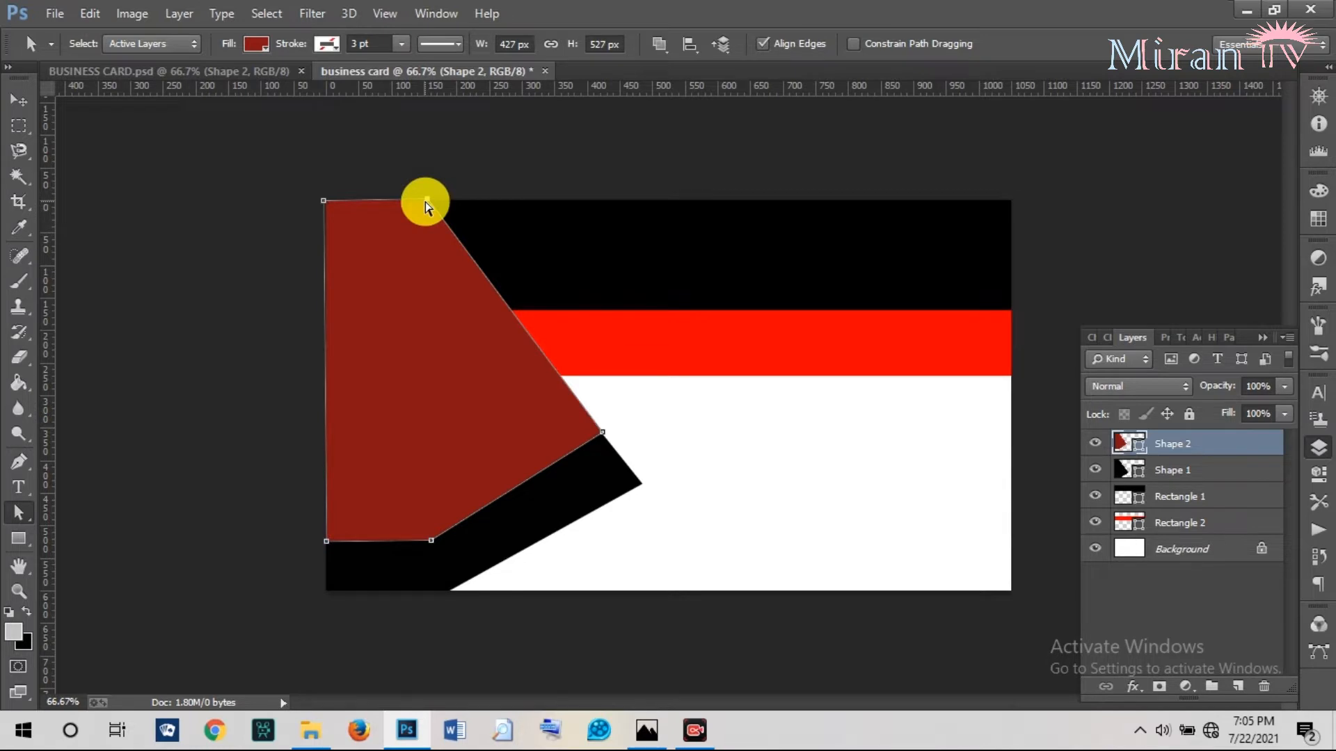
{"action": "left_click", "coordinate": [226, 73]}
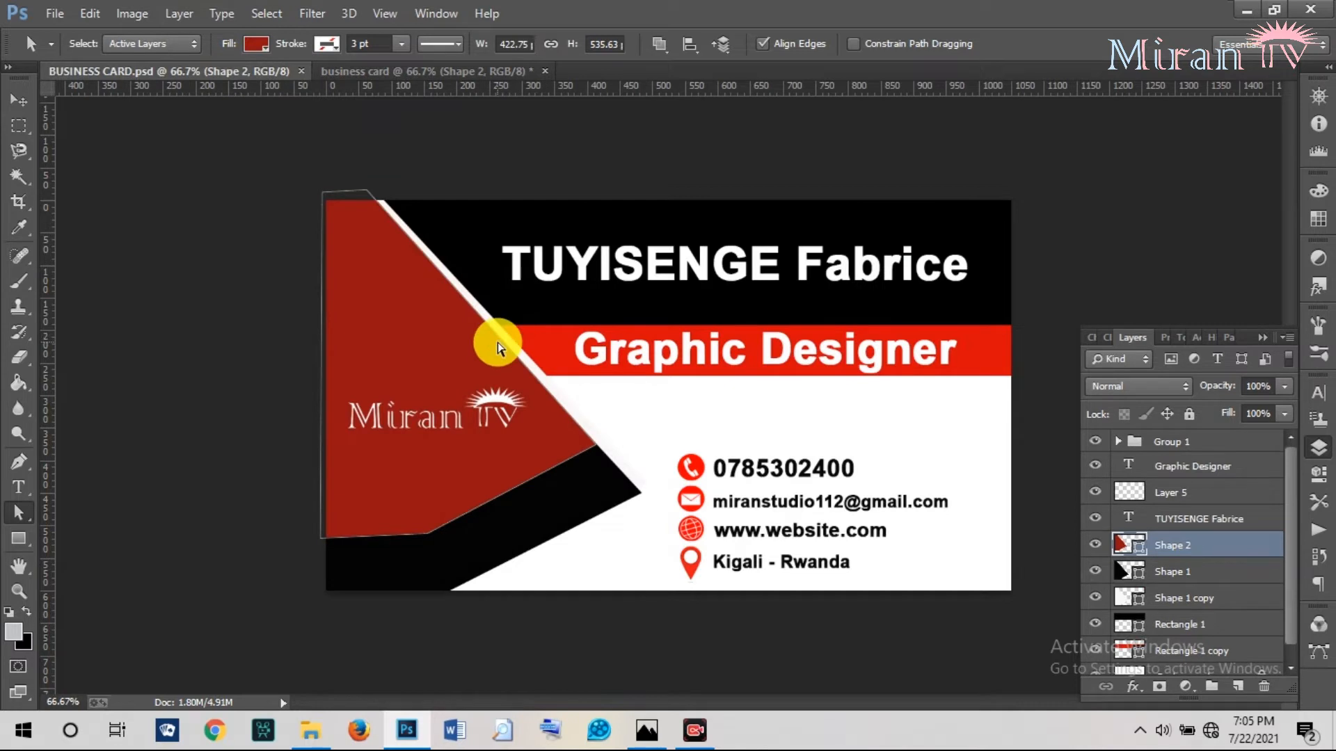
{"action": "left_click", "coordinate": [416, 72]}
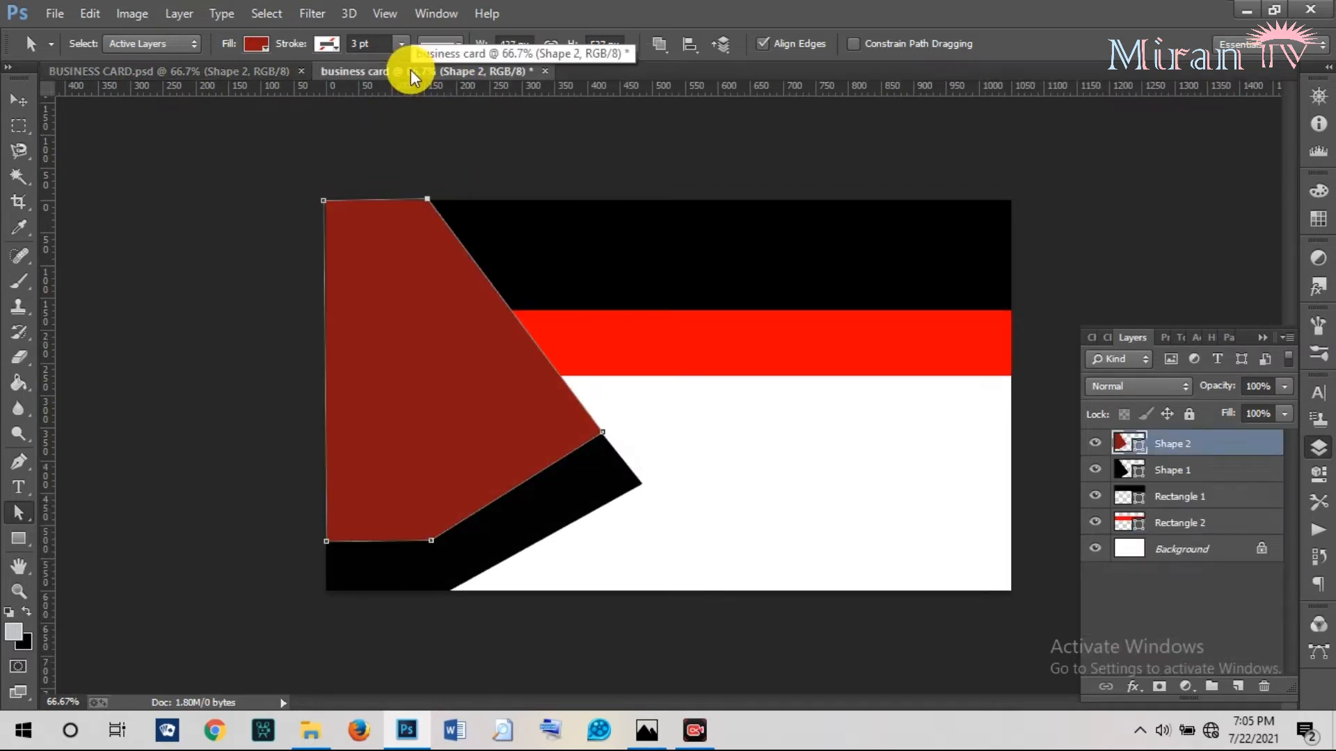
{"action": "left_click", "coordinate": [20, 487]}
{"action": "left_click", "coordinate": [1176, 549]}
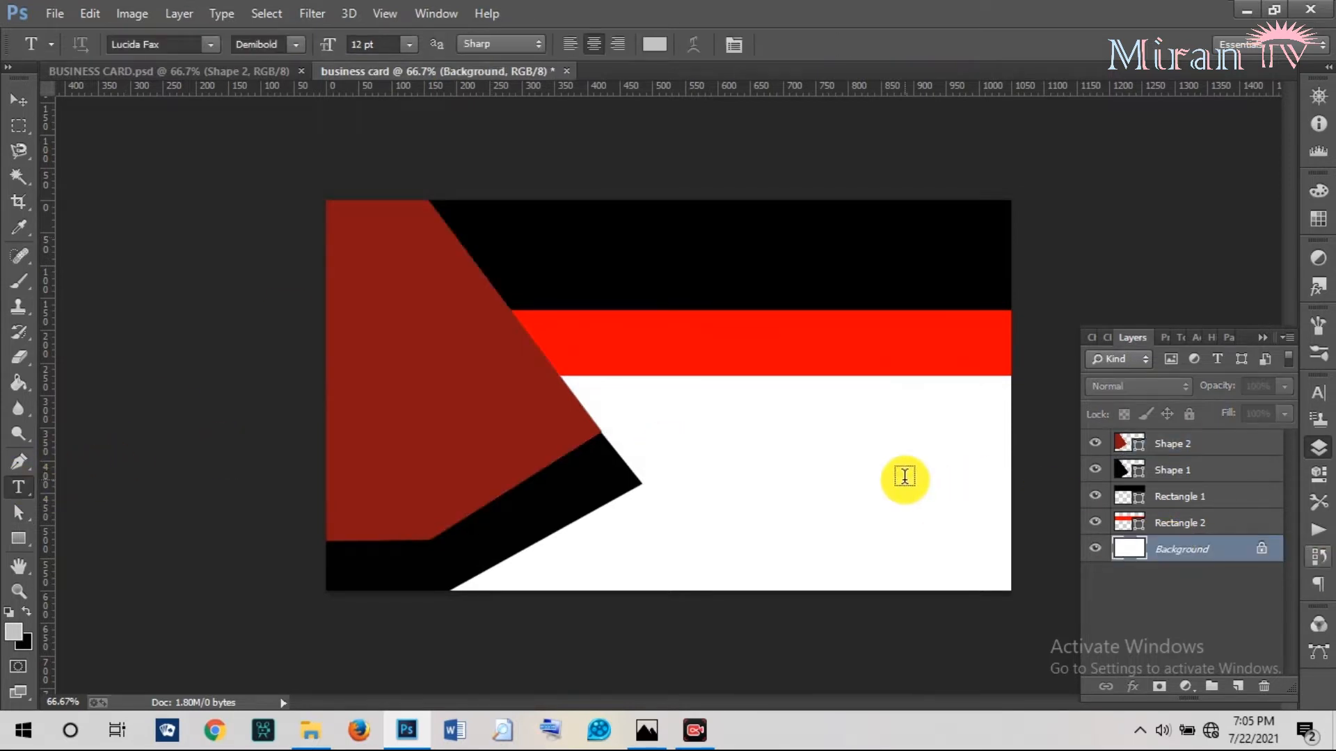
{"action": "left_click", "coordinate": [723, 463]}
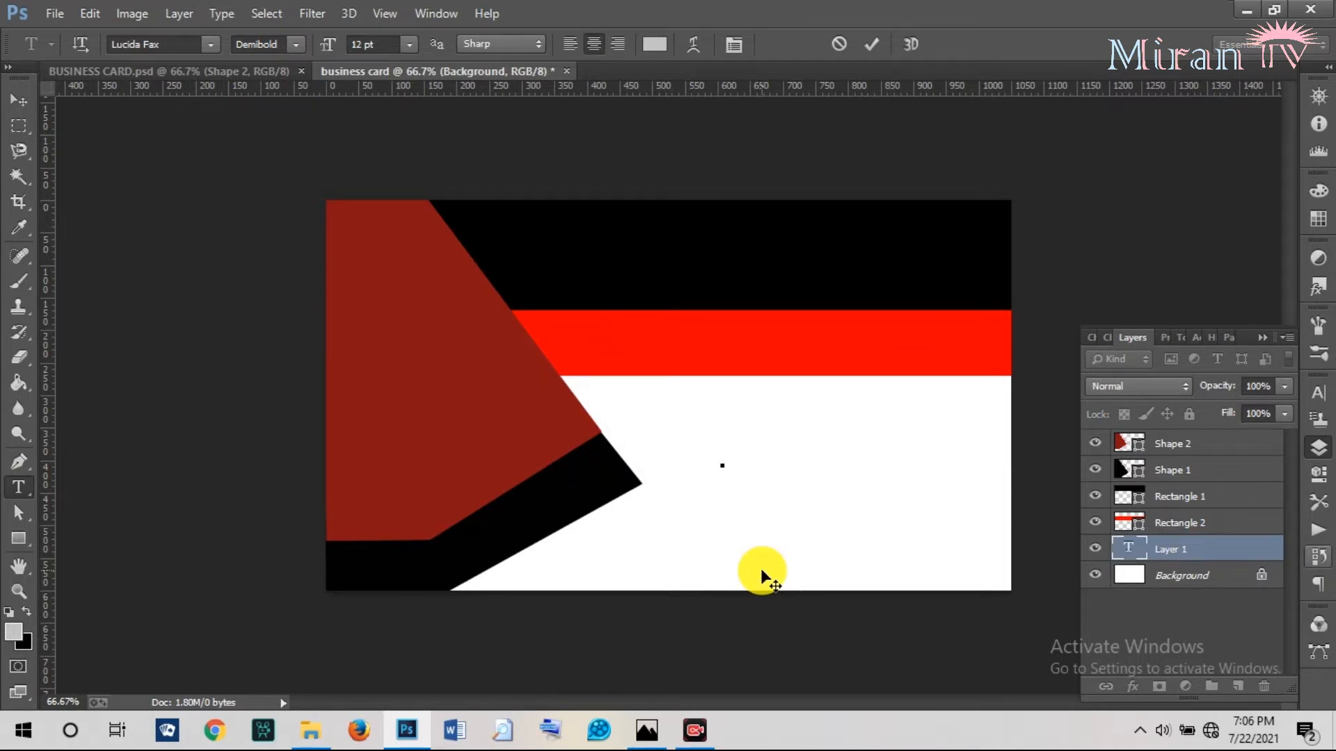
{"action": "left_click", "coordinate": [223, 71]}
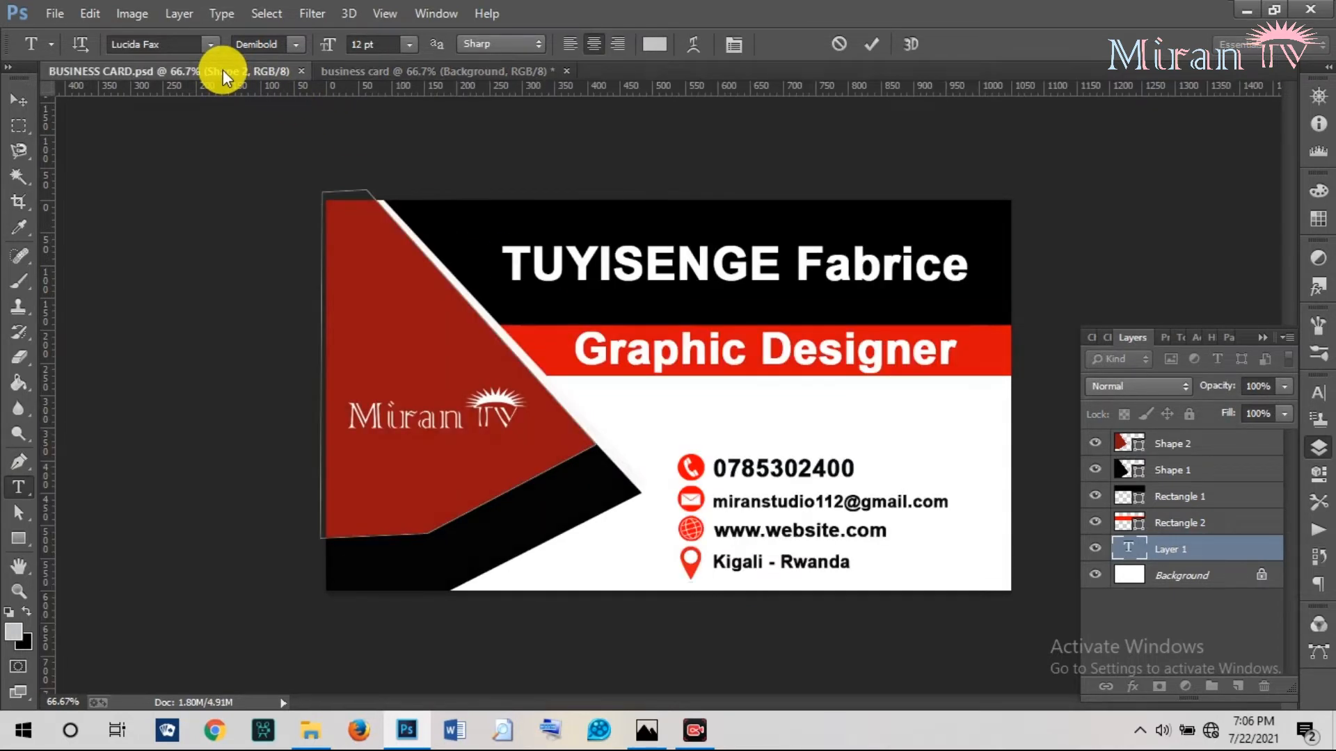
{"action": "left_click", "coordinate": [395, 68]}
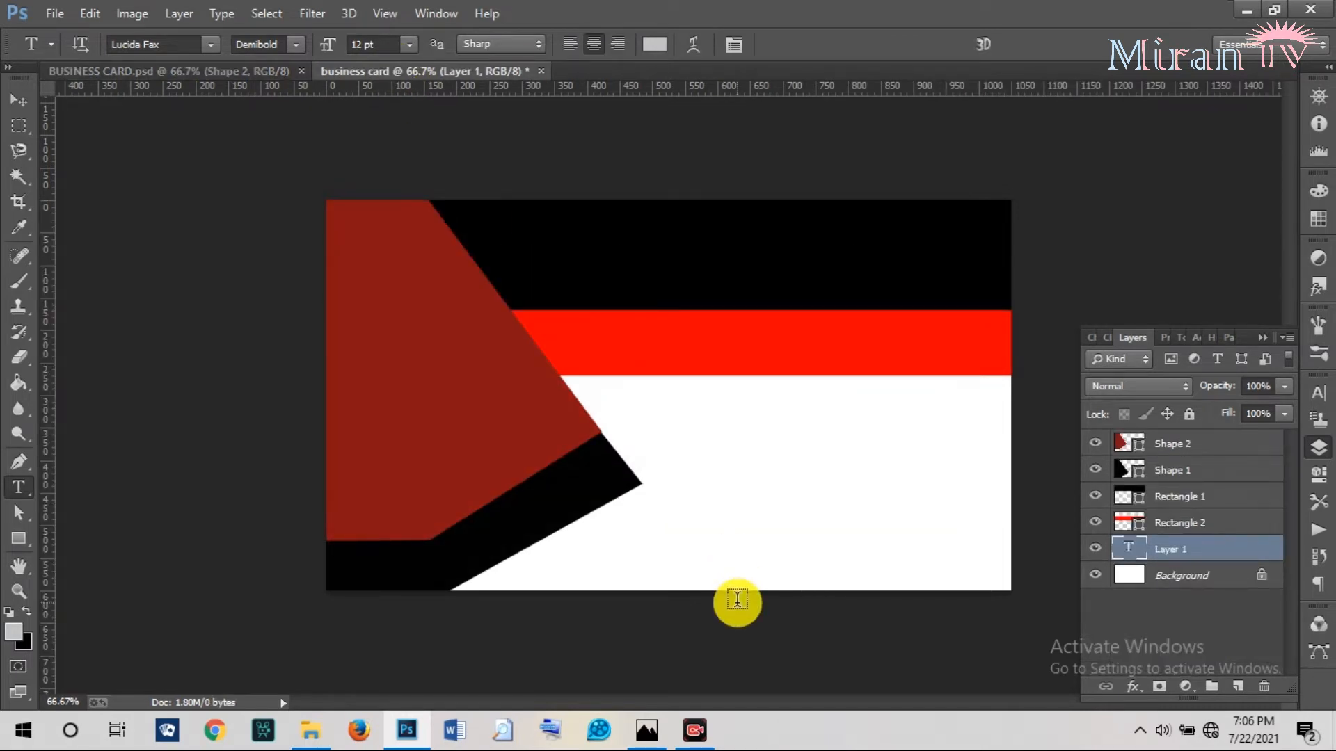
{"action": "key", "text": "u"}
{"action": "key", "text": "i"}
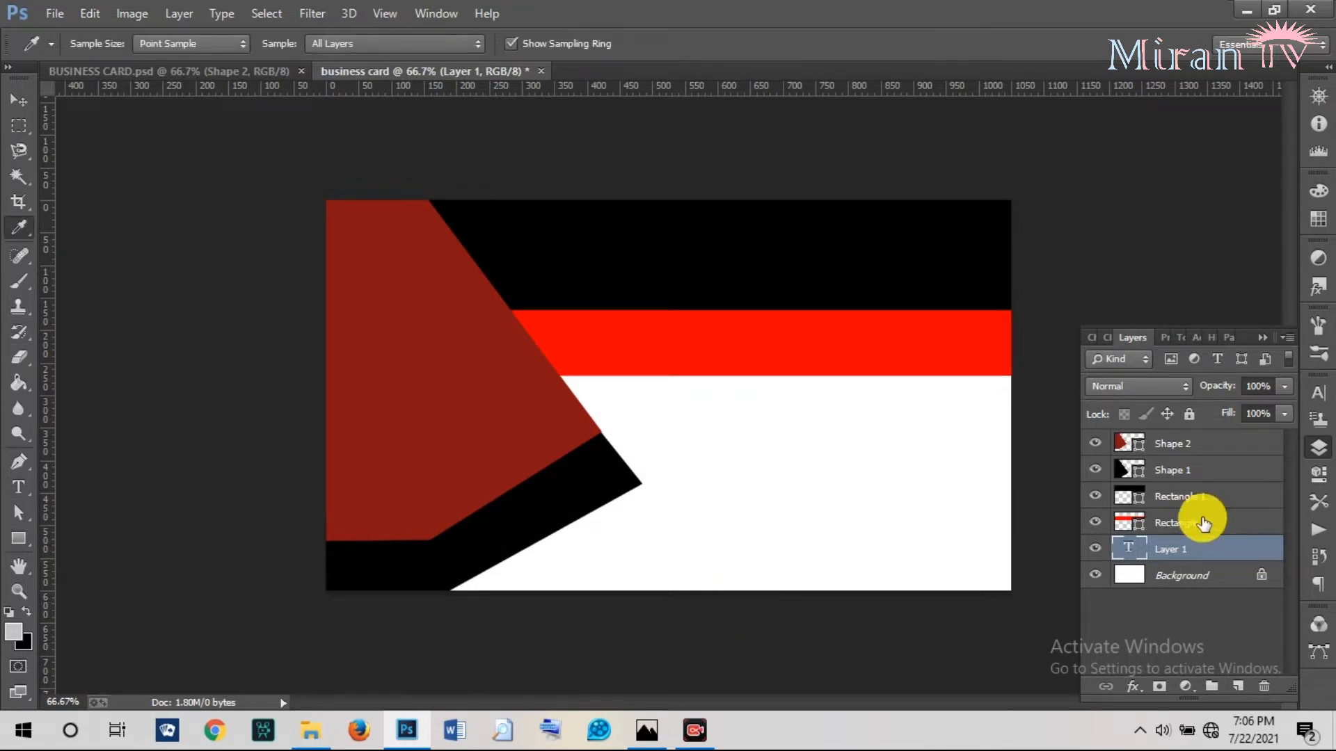
{"action": "right_click", "coordinate": [1193, 543]}
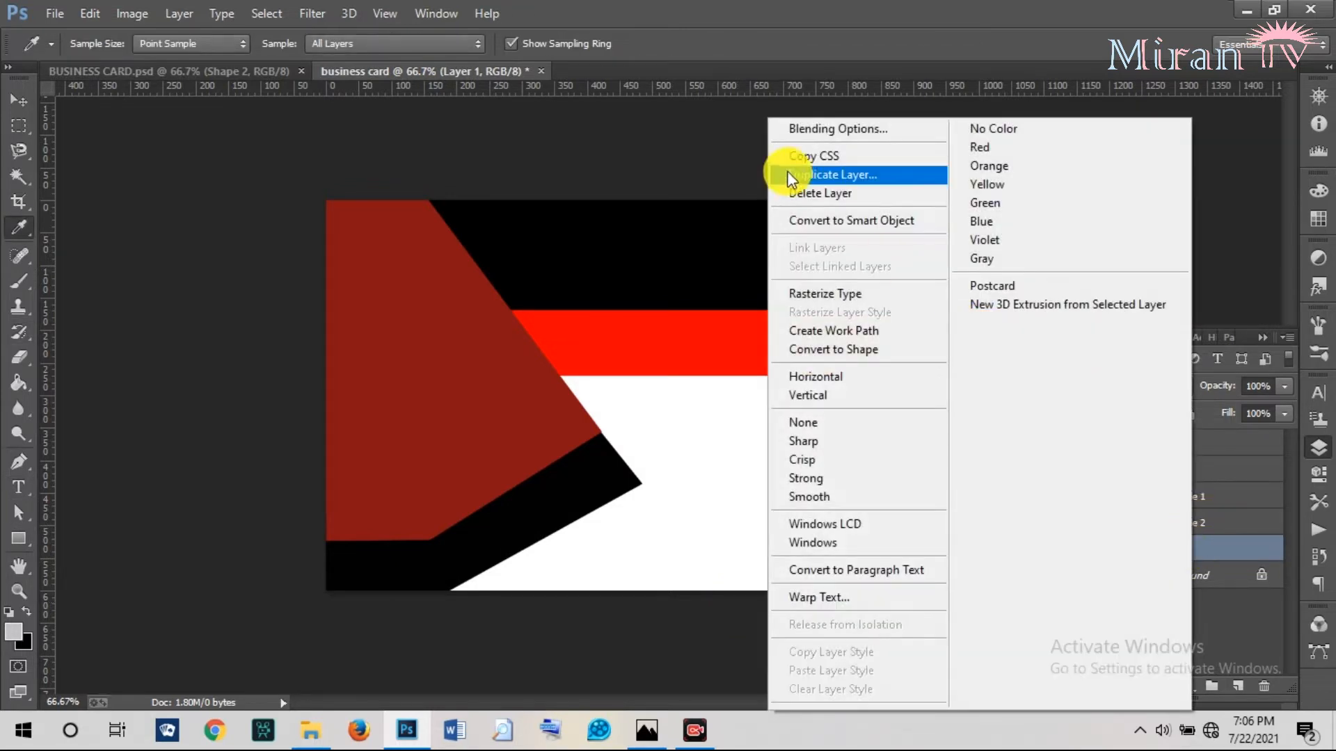
{"action": "left_click", "coordinate": [803, 190]}
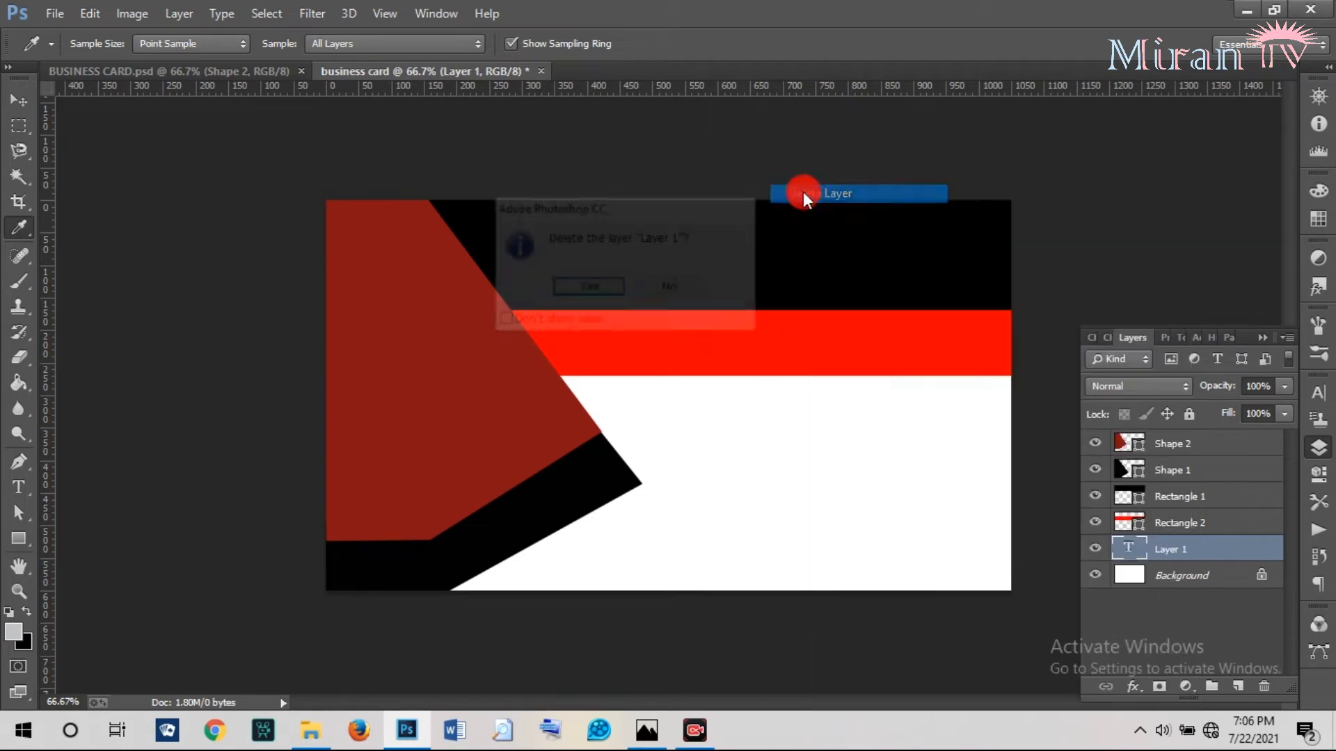
{"action": "left_click", "coordinate": [572, 289]}
{"action": "left_click", "coordinate": [18, 487]}
{"action": "left_click", "coordinate": [671, 444]}
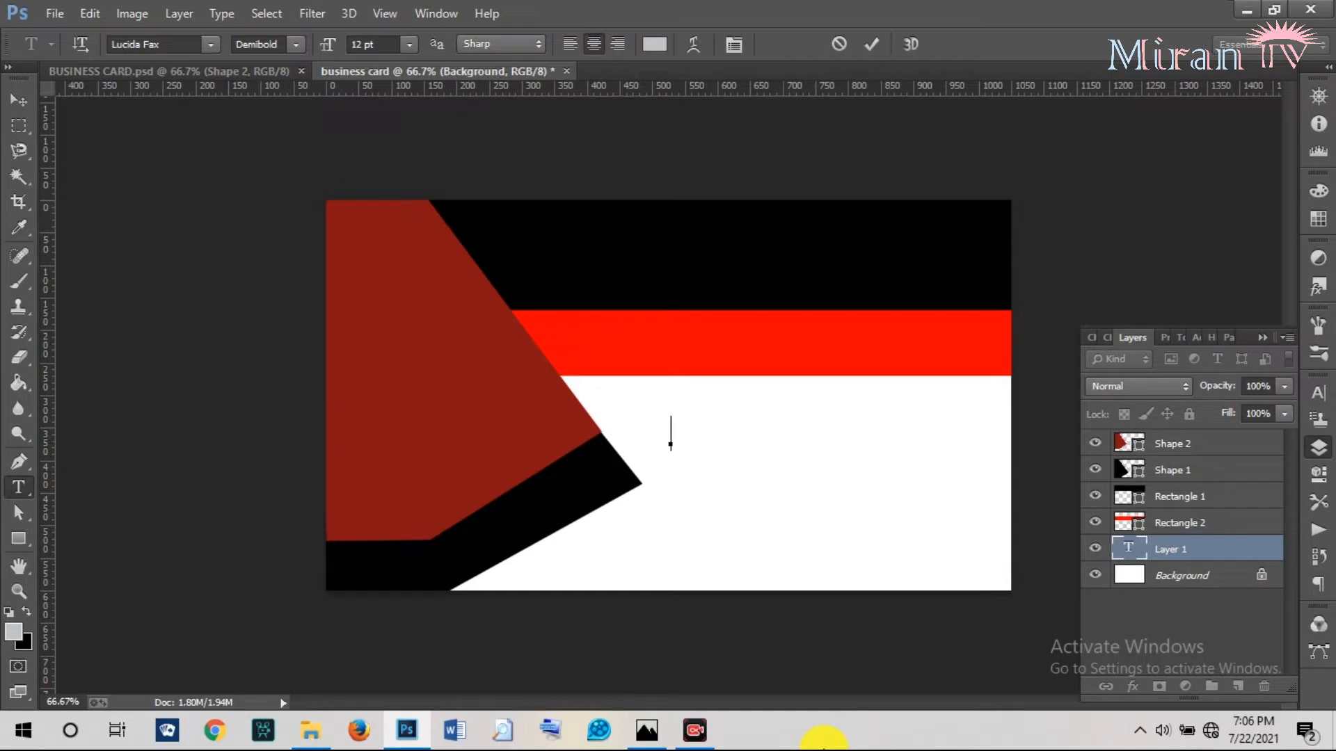
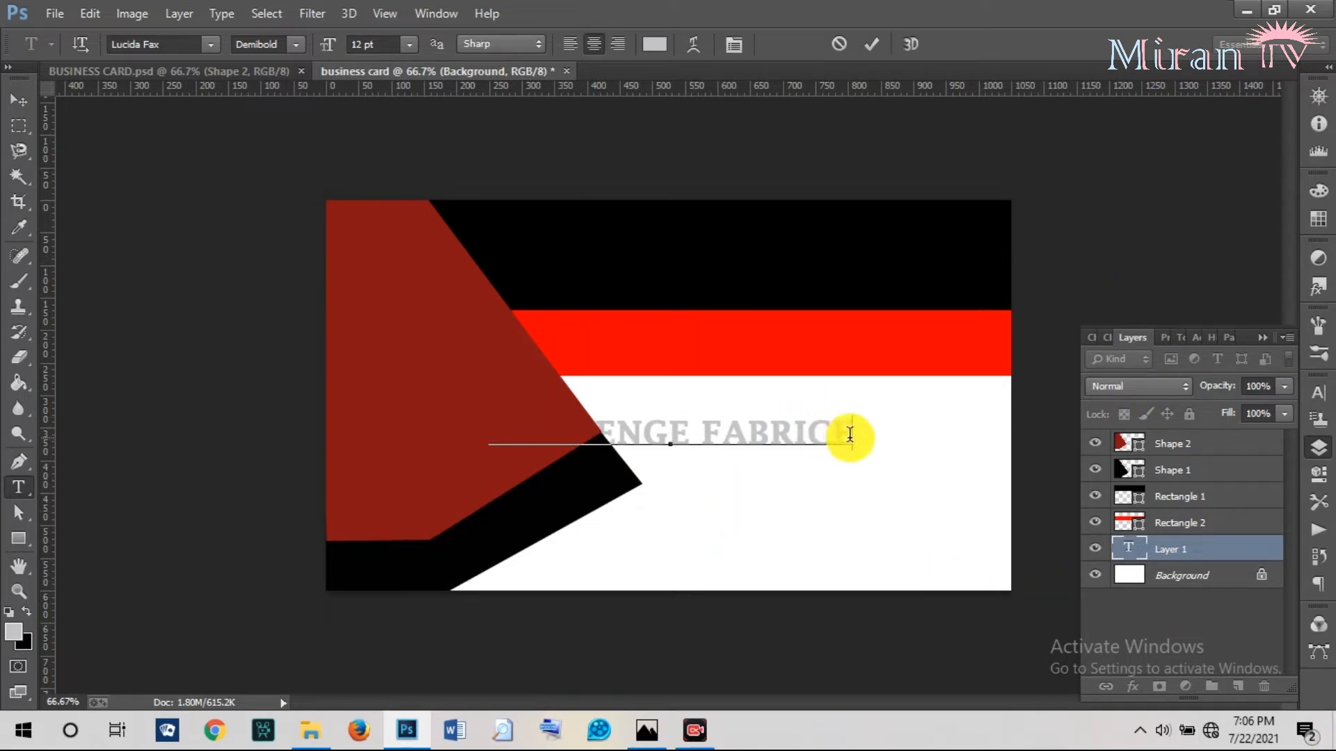
Turn off All Caps on the selected name text so it reads in mixed case, and commit.
{"action": "left_click_drag", "start_coordinate": [850, 434], "coordinate": [405, 438]}
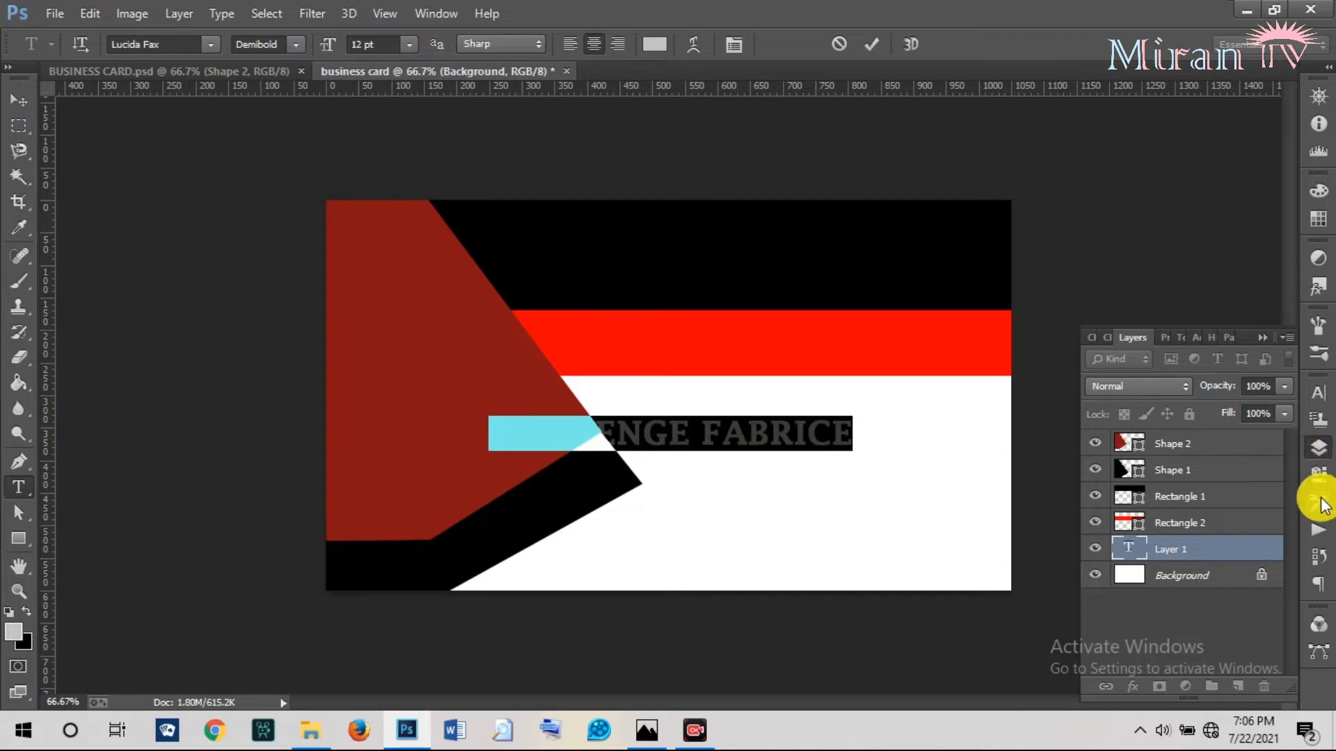
{"action": "left_click", "coordinate": [1317, 393]}
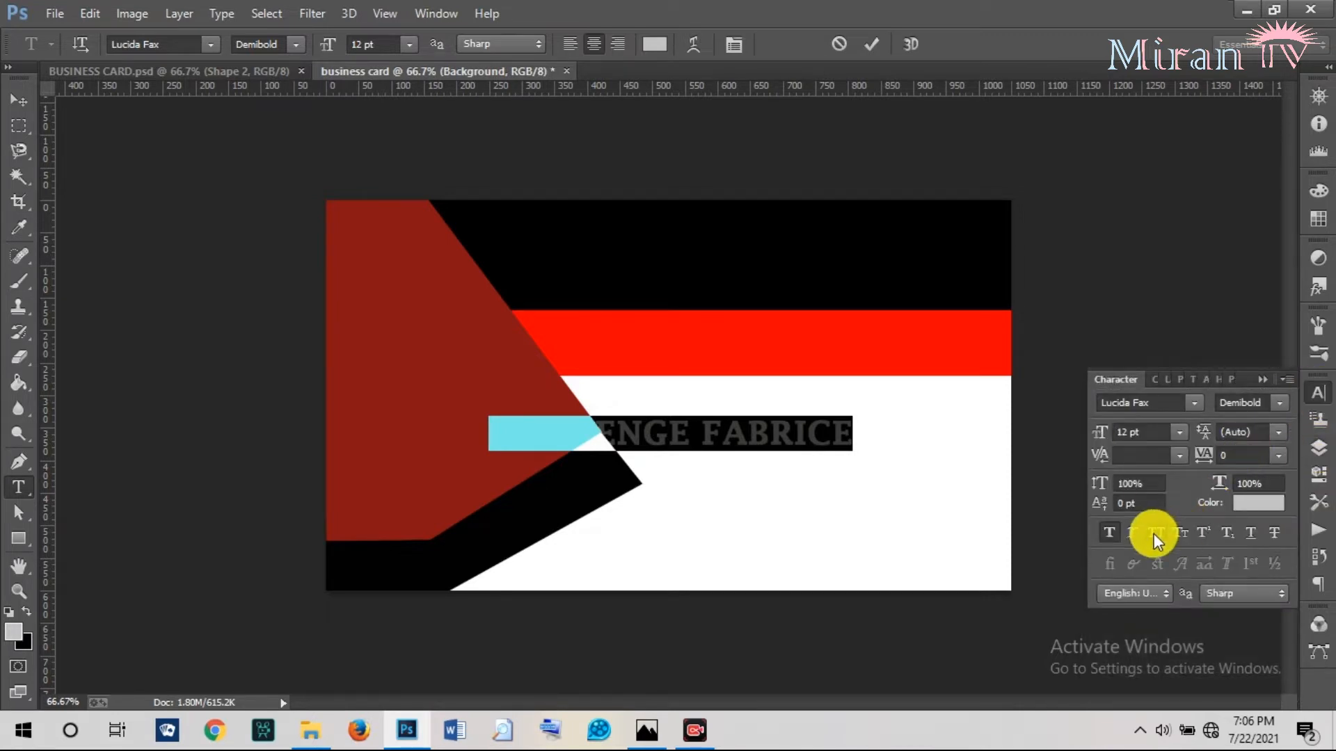
{"action": "left_click", "coordinate": [1148, 537]}
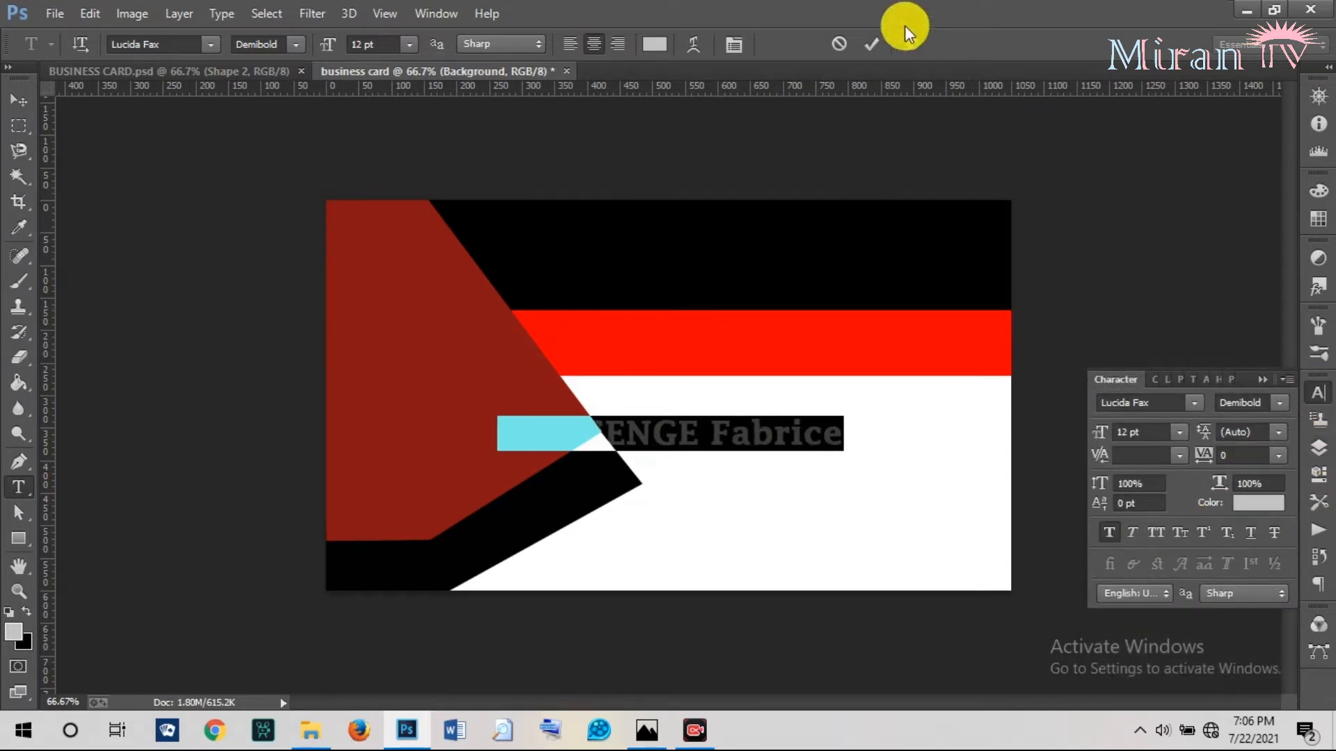
{"action": "left_click", "coordinate": [872, 43]}
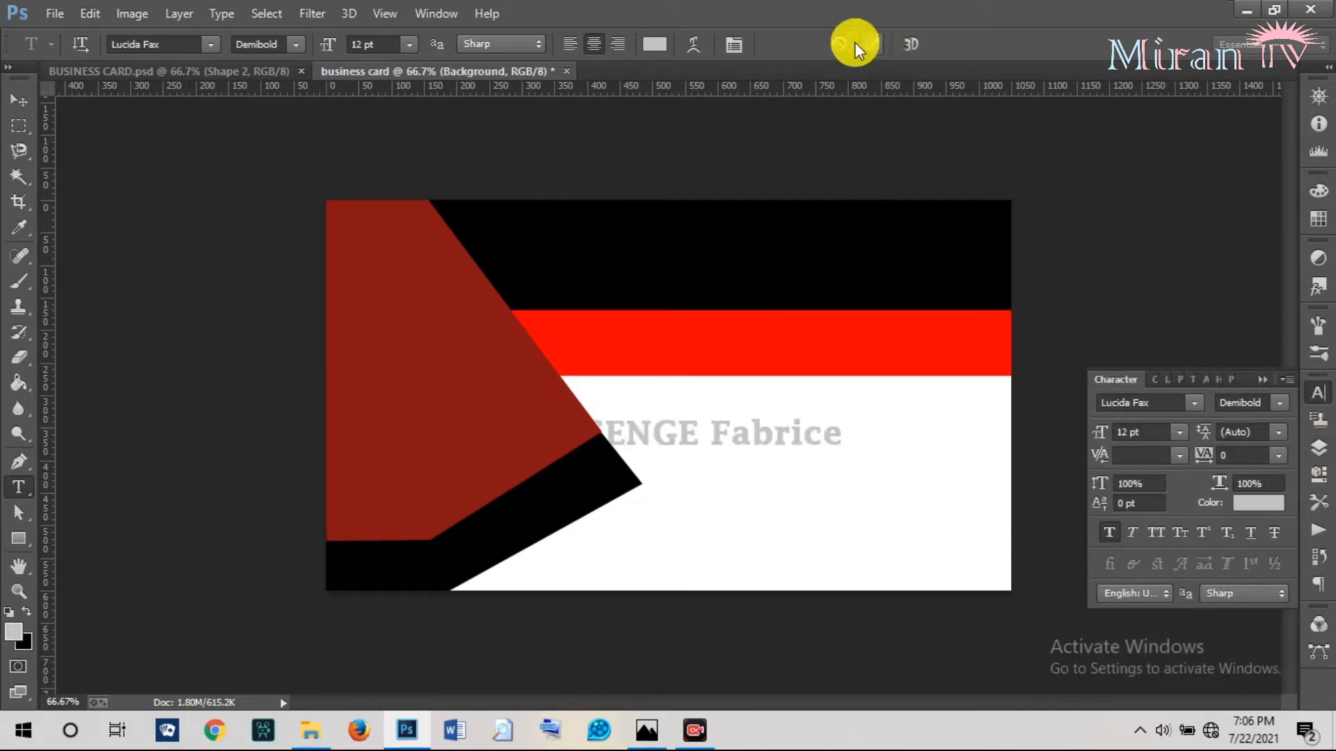
{"action": "left_click", "coordinate": [28, 93]}
Set the name text colour to black.
{"action": "left_click", "coordinate": [1265, 504]}
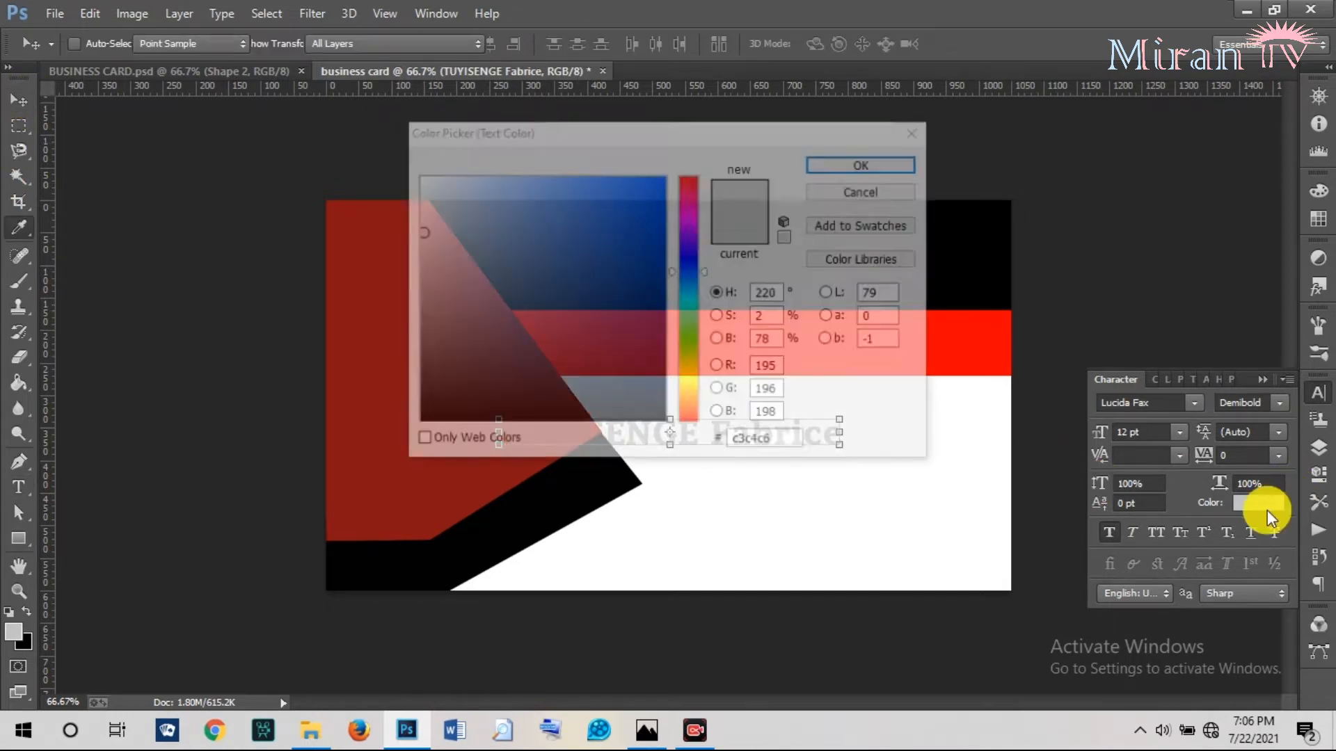
{"action": "left_click", "coordinate": [417, 421]}
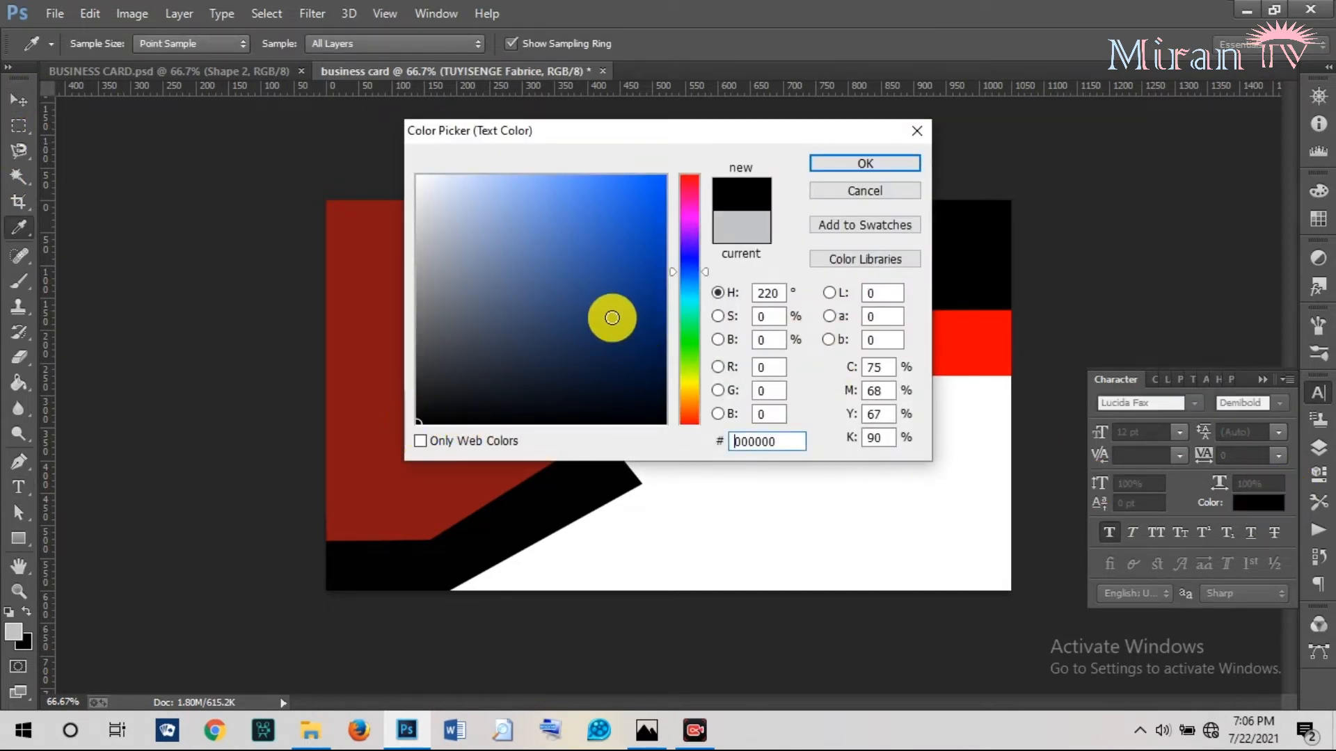
{"action": "left_click", "coordinate": [842, 165]}
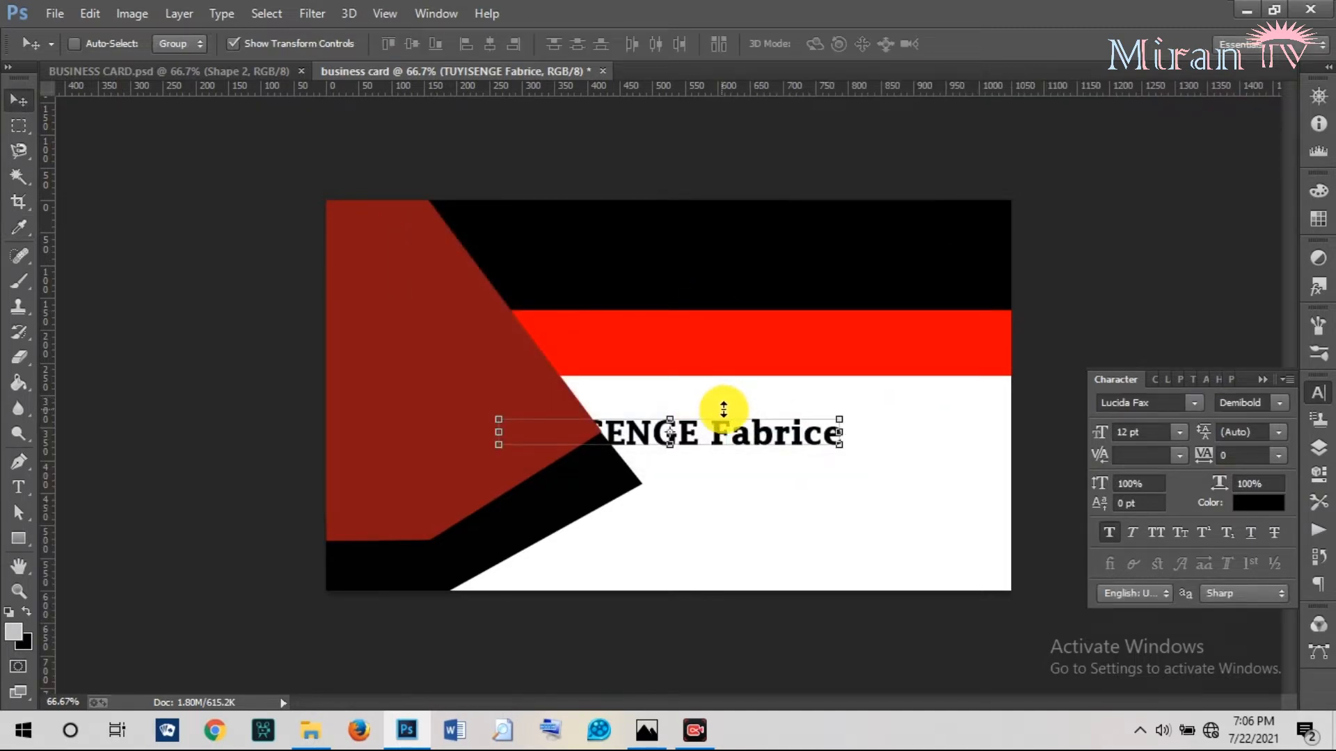
Move the name layer to the top of the stack and up onto the top black band.
{"action": "left_click", "coordinate": [1319, 449]}
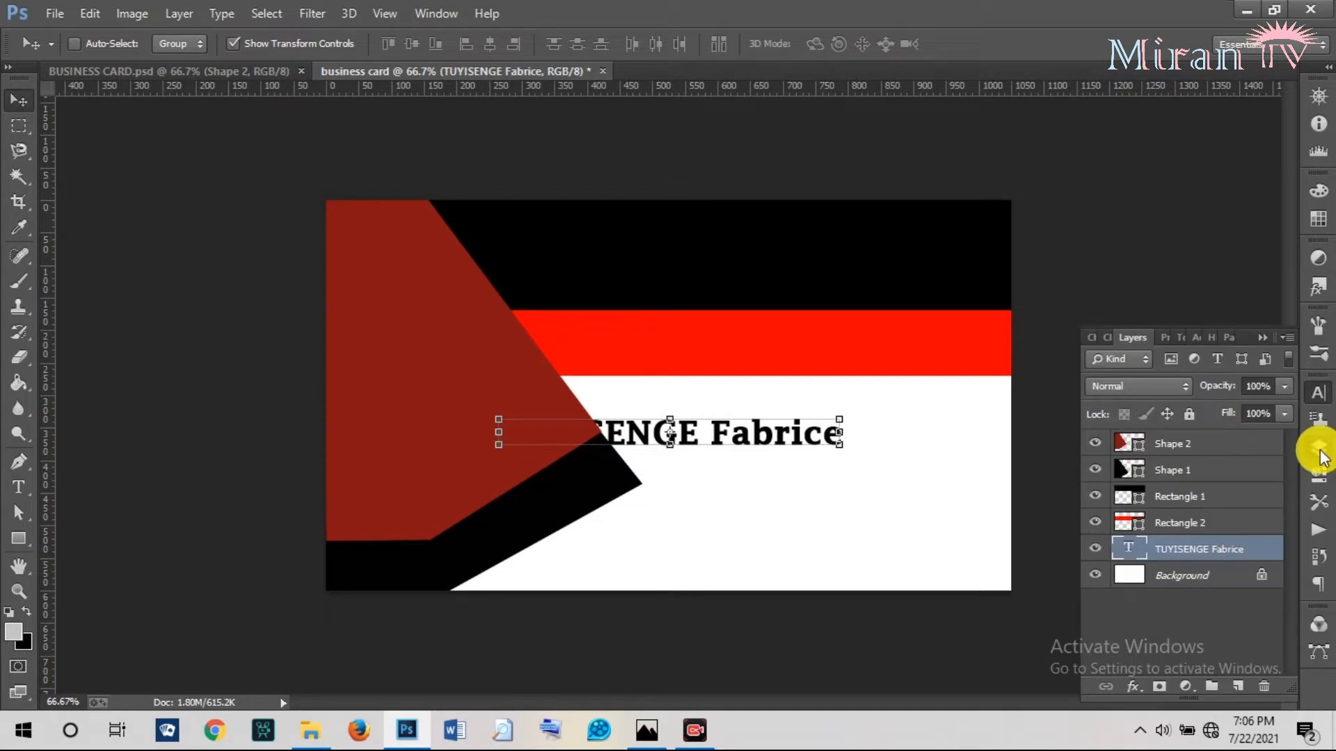
{"action": "left_click_drag", "start_coordinate": [1148, 547], "coordinate": [1152, 439]}
{"action": "left_click_drag", "start_coordinate": [713, 432], "coordinate": [791, 278]}
{"action": "left_click", "coordinate": [196, 65]}
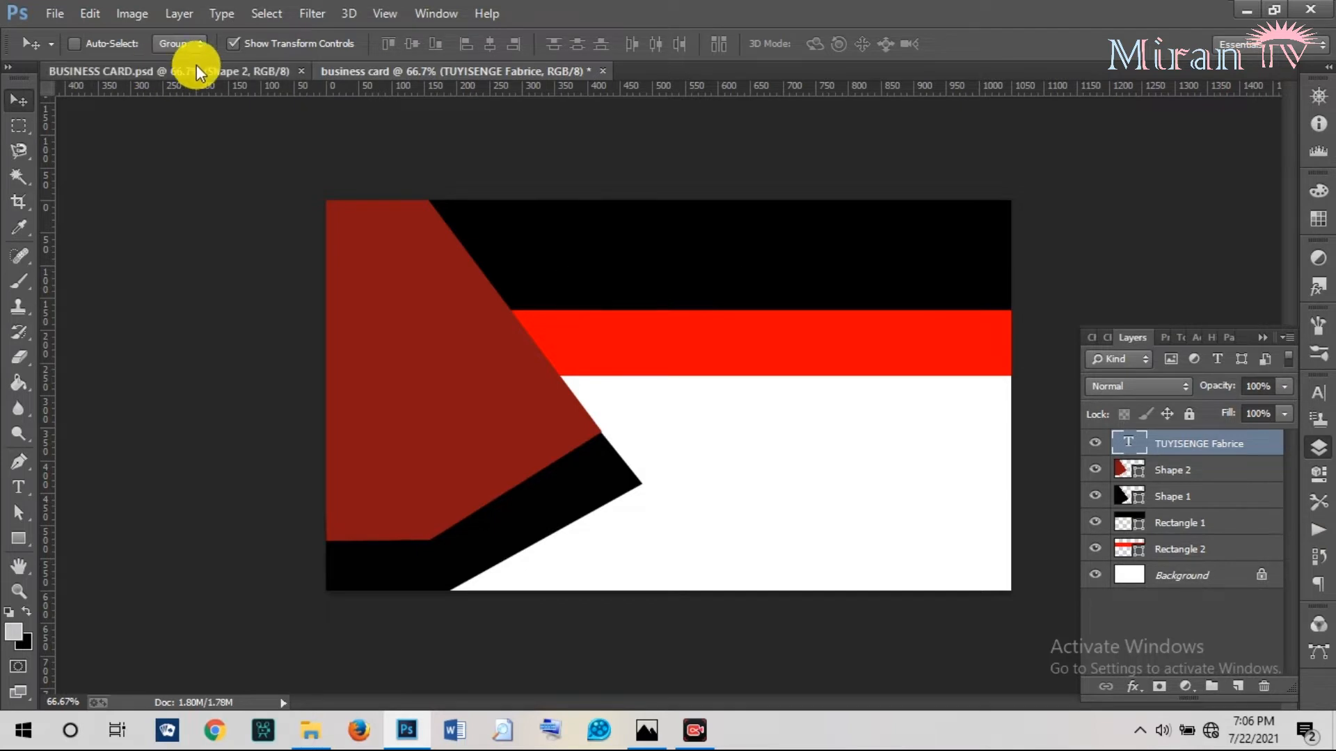
{"action": "left_click", "coordinate": [440, 69]}
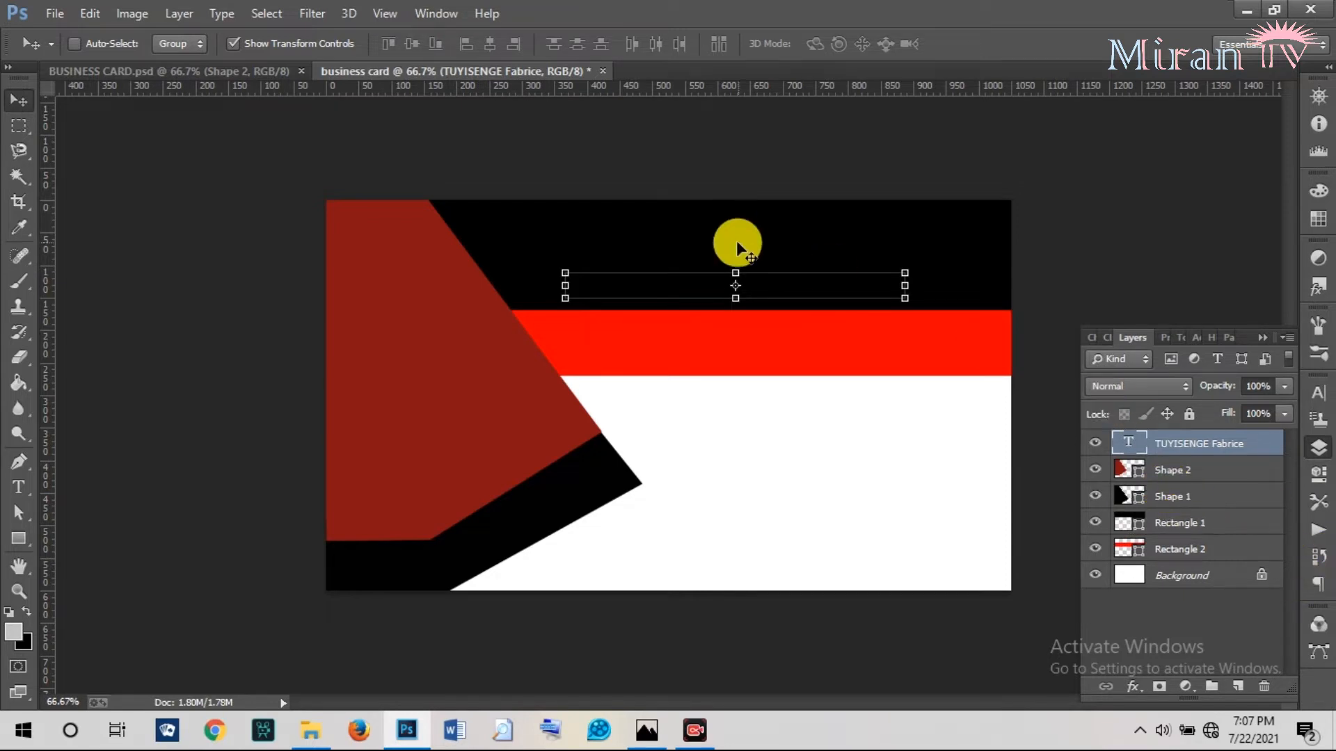
Change the name's text colour to white in the Character panel.
{"action": "left_click", "coordinate": [1318, 393]}
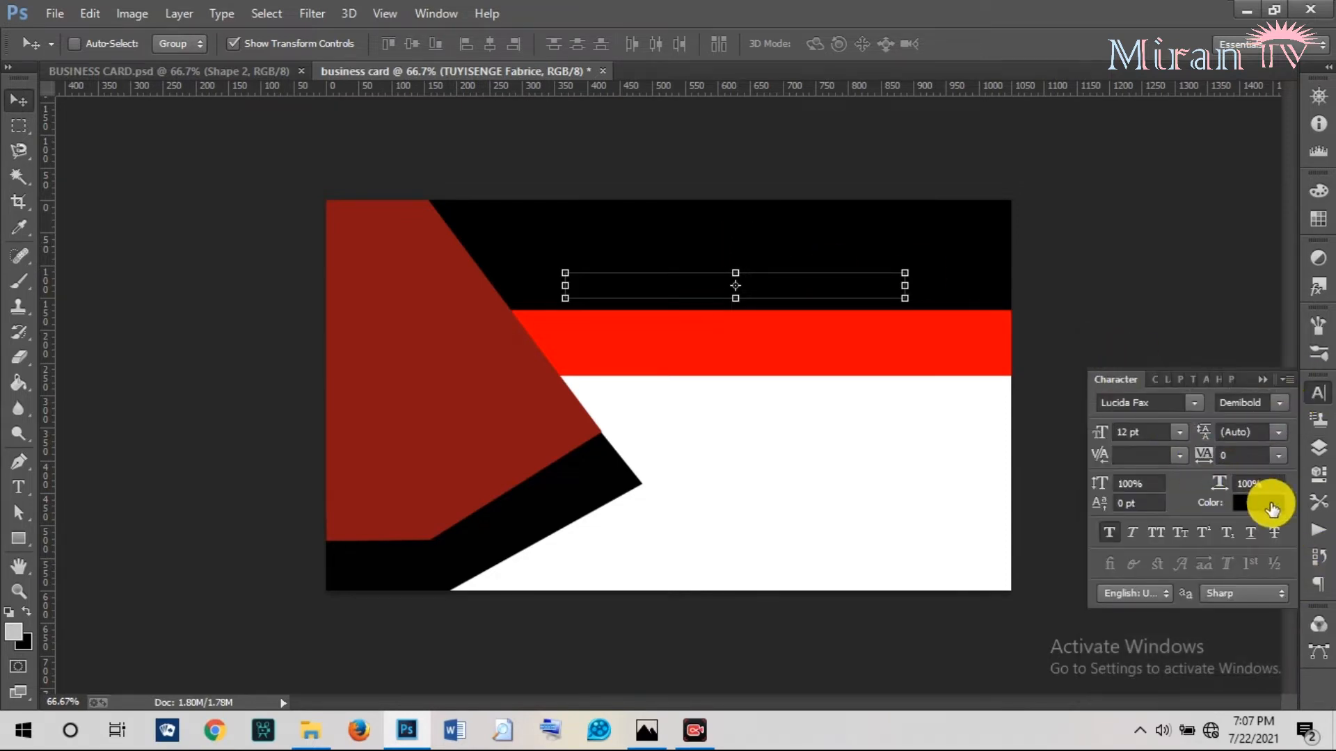
{"action": "left_click", "coordinate": [1275, 507]}
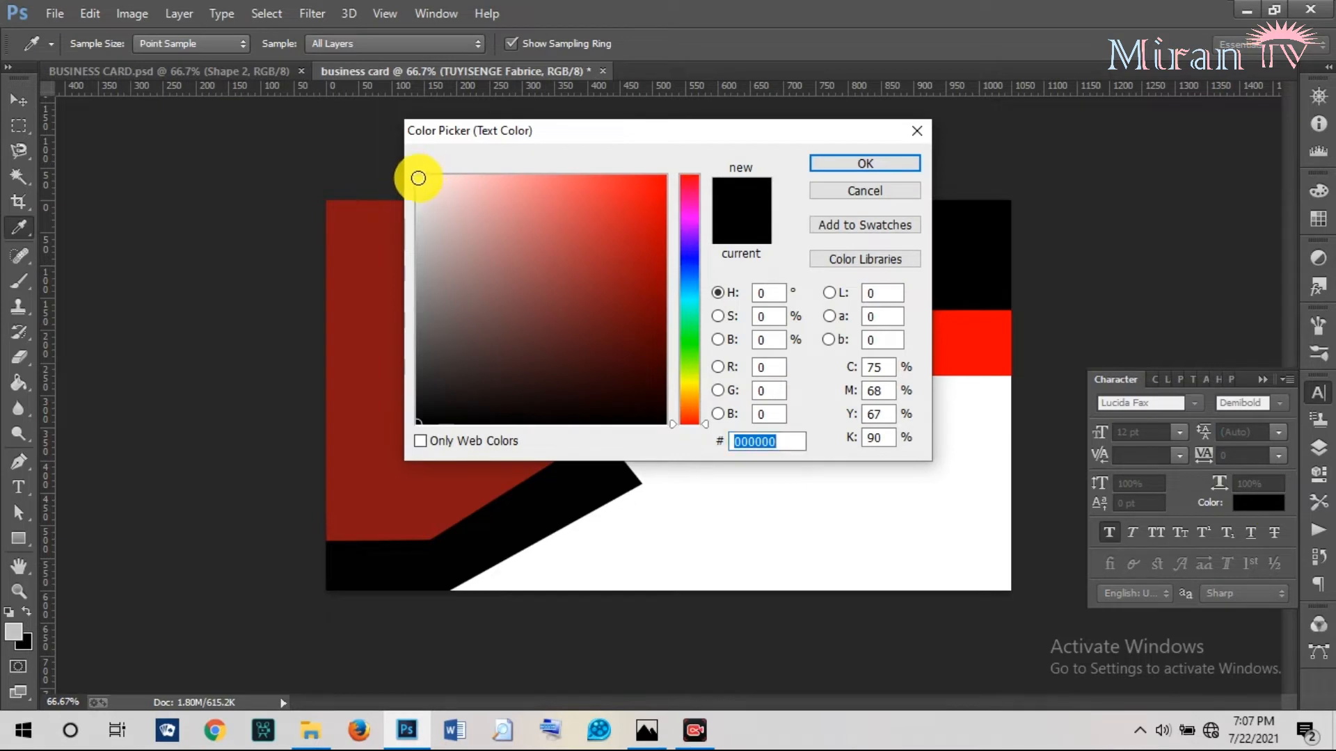
{"action": "left_click", "coordinate": [418, 178]}
{"action": "left_click", "coordinate": [844, 164]}
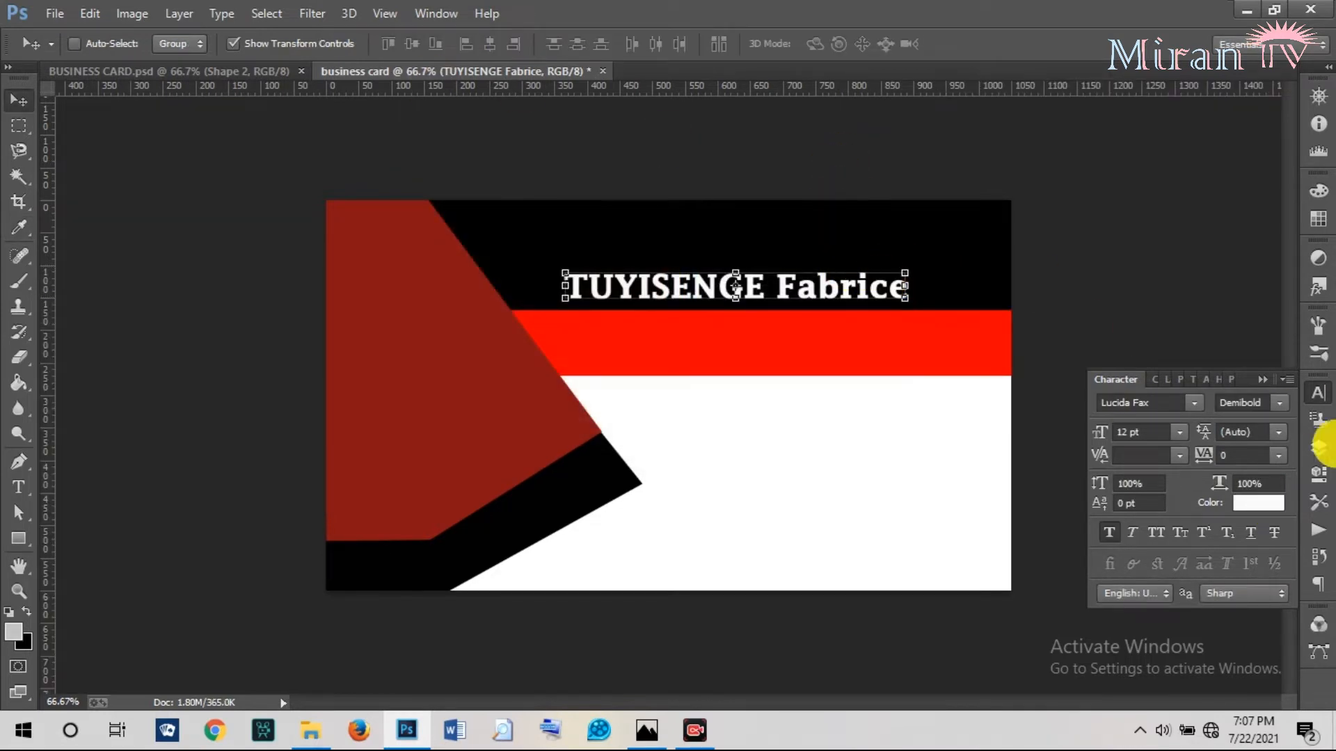
{"action": "left_click", "coordinate": [1316, 394]}
{"action": "left_click", "coordinate": [1317, 397]}
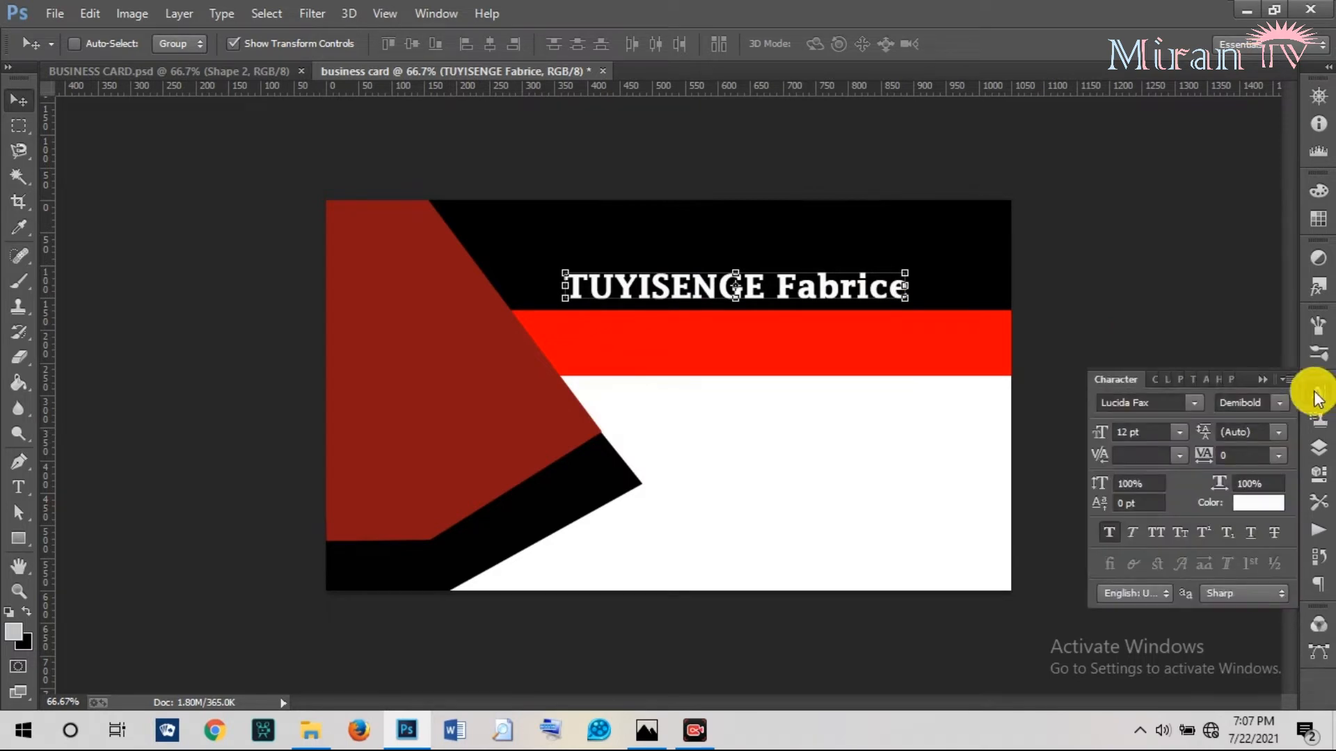
Resize the name from 24 pt to 18 pt, then 16 pt, positioning it in the top band.
{"action": "left_click", "coordinate": [1188, 432]}
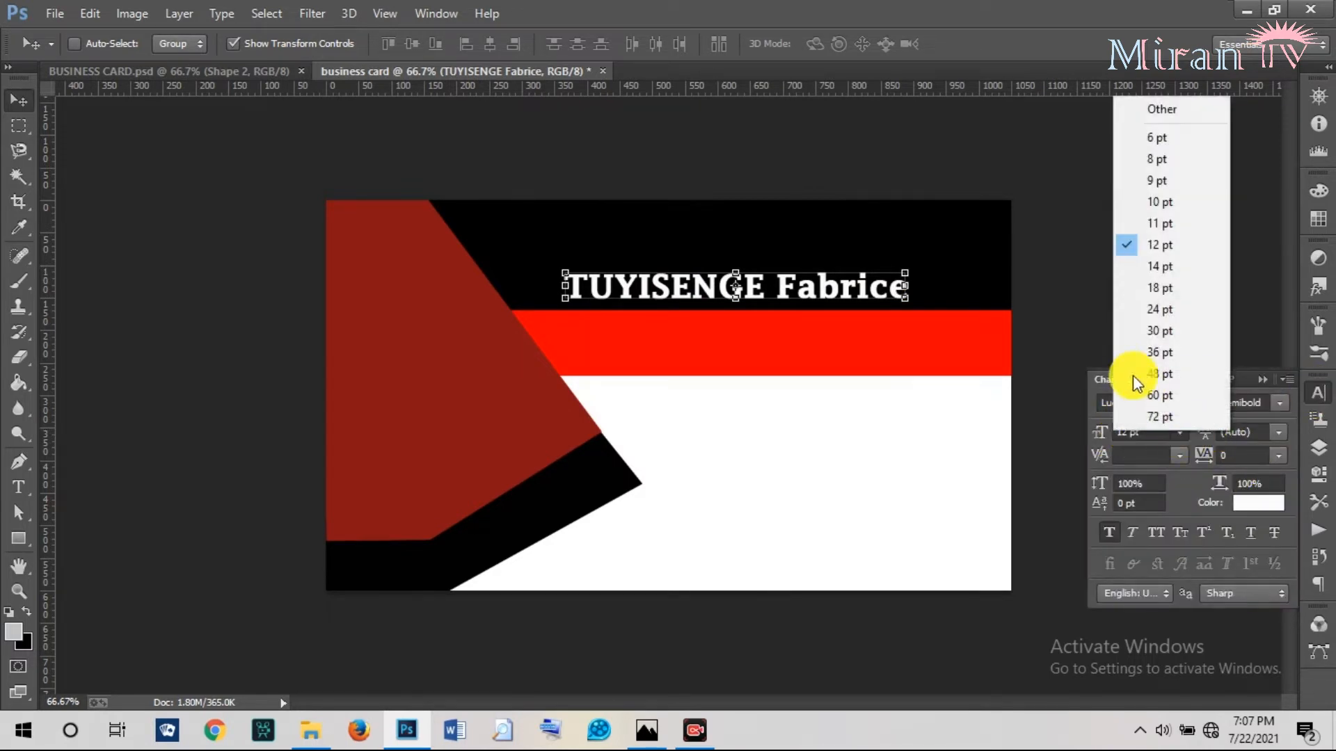
{"action": "left_click", "coordinate": [1146, 311]}
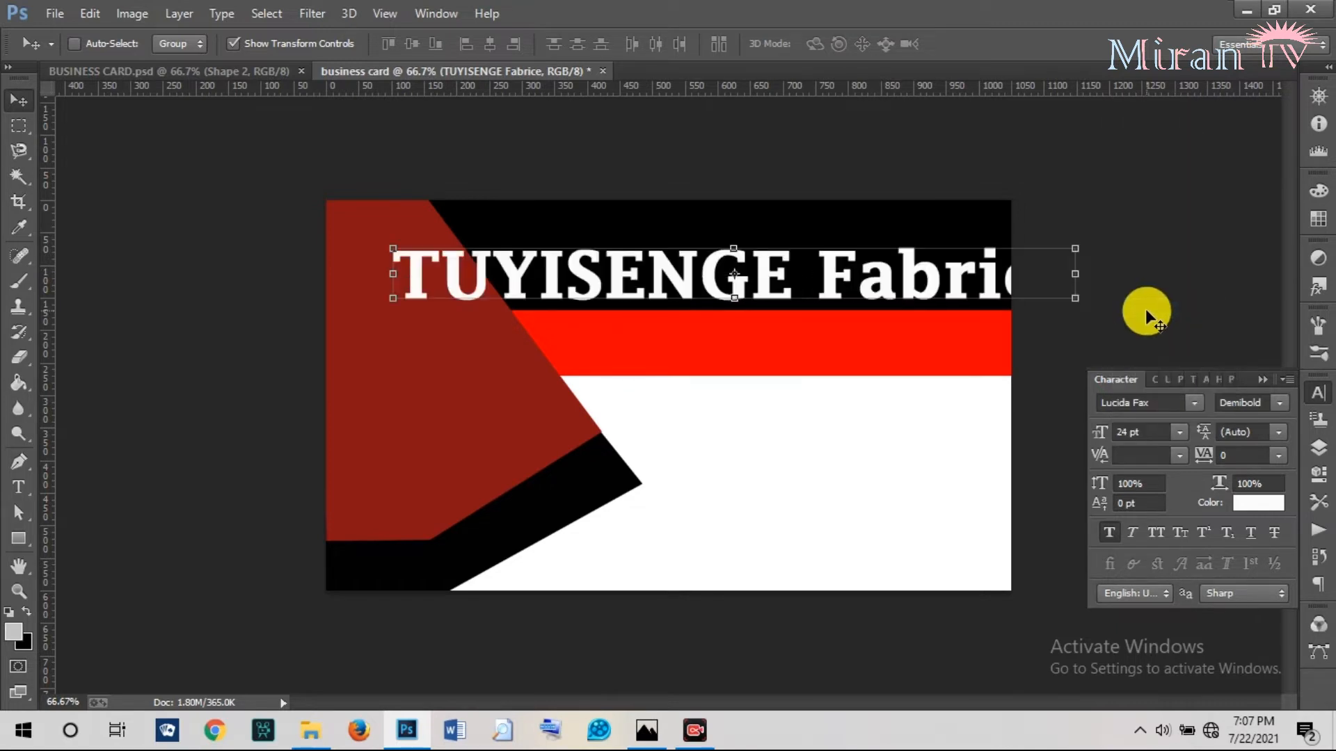
{"action": "left_click", "coordinate": [1188, 432]}
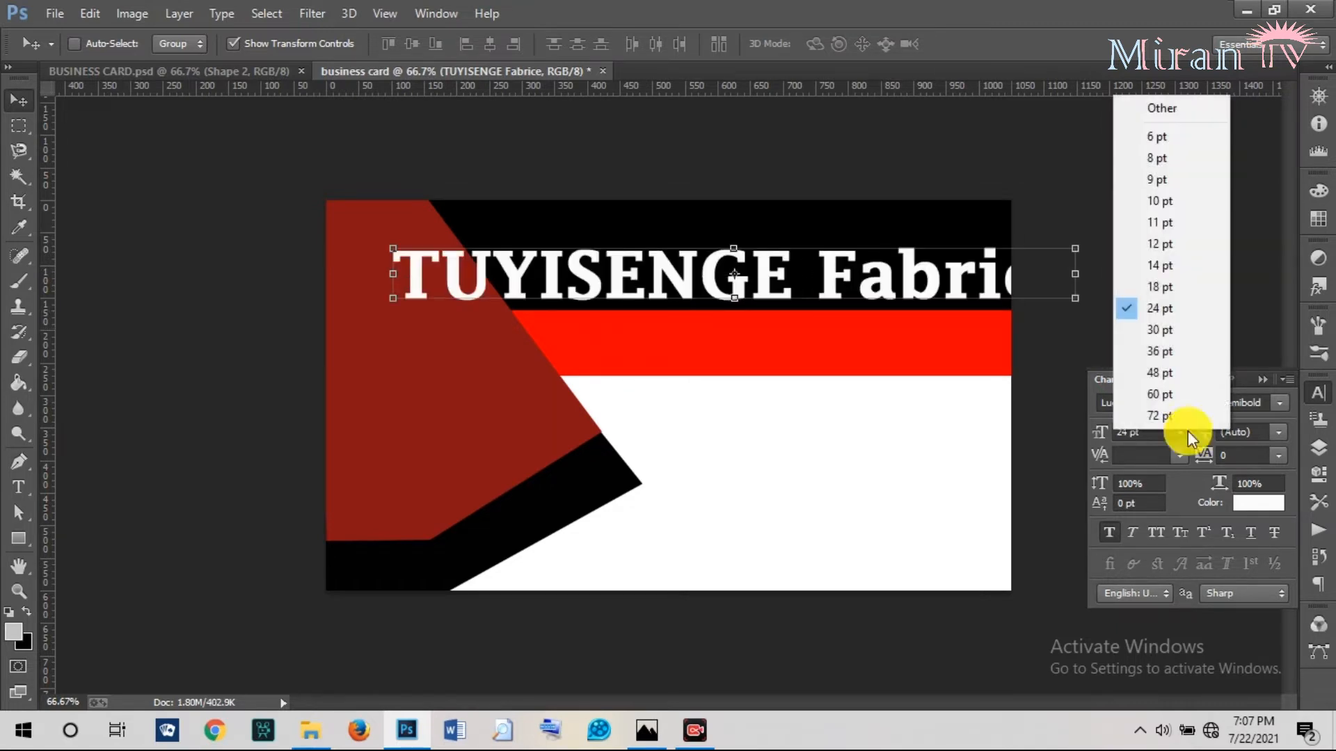
{"action": "left_click", "coordinate": [1137, 278]}
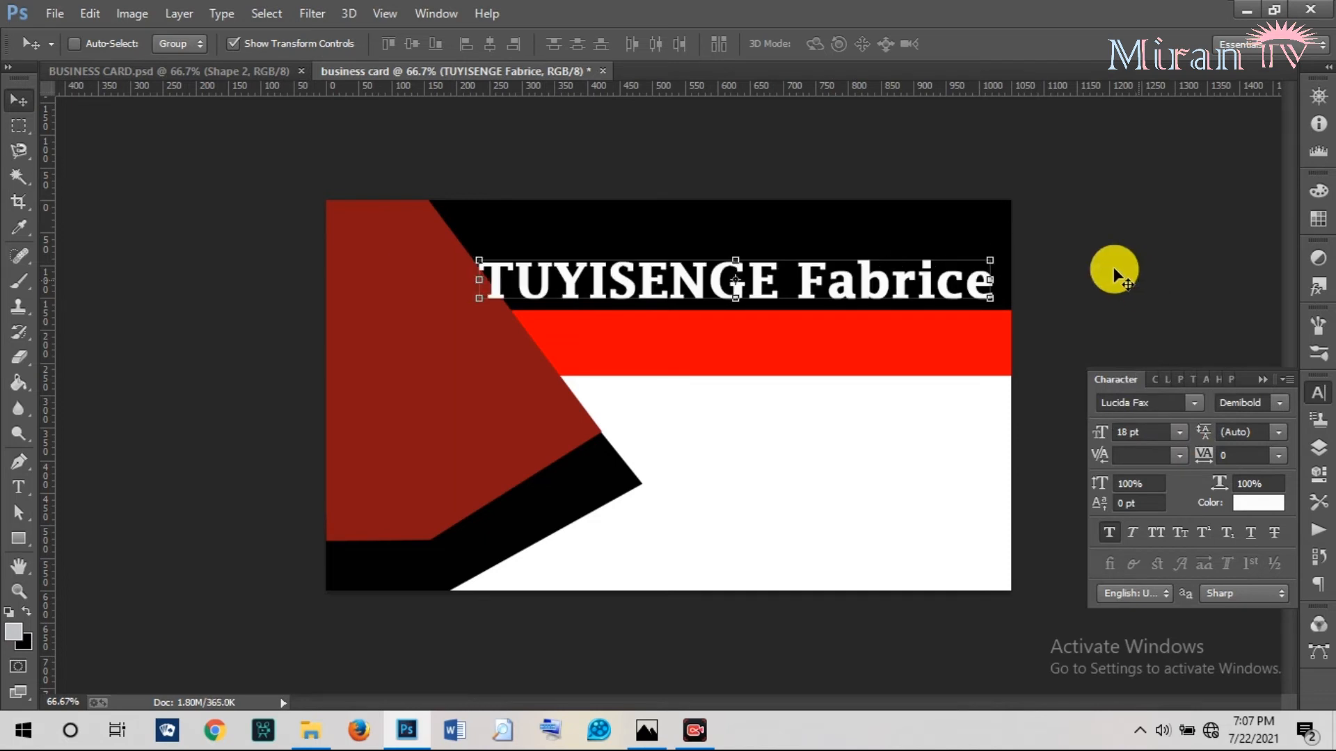
{"action": "left_click_drag", "start_coordinate": [604, 285], "coordinate": [608, 251]}
{"action": "left_click", "coordinate": [1098, 433]}
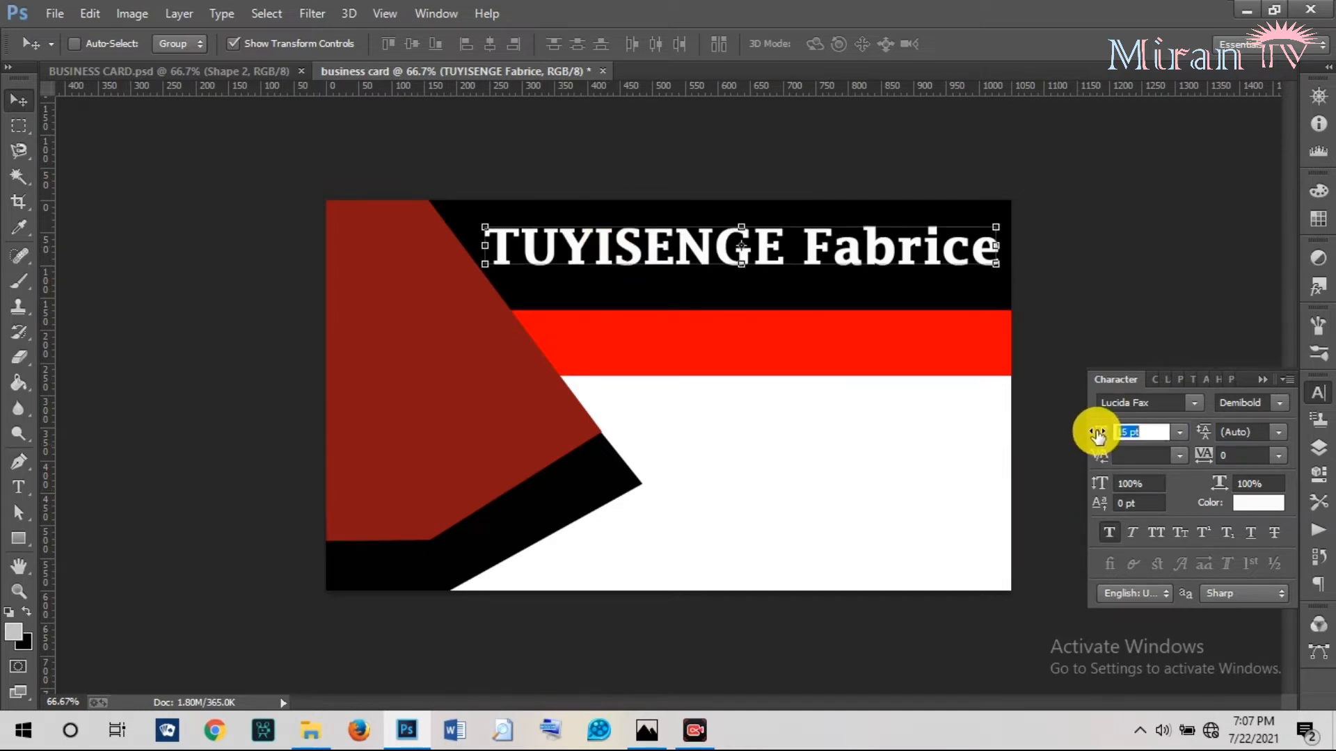
{"action": "left_click_drag", "start_coordinate": [1098, 433], "coordinate": [1095, 433]}
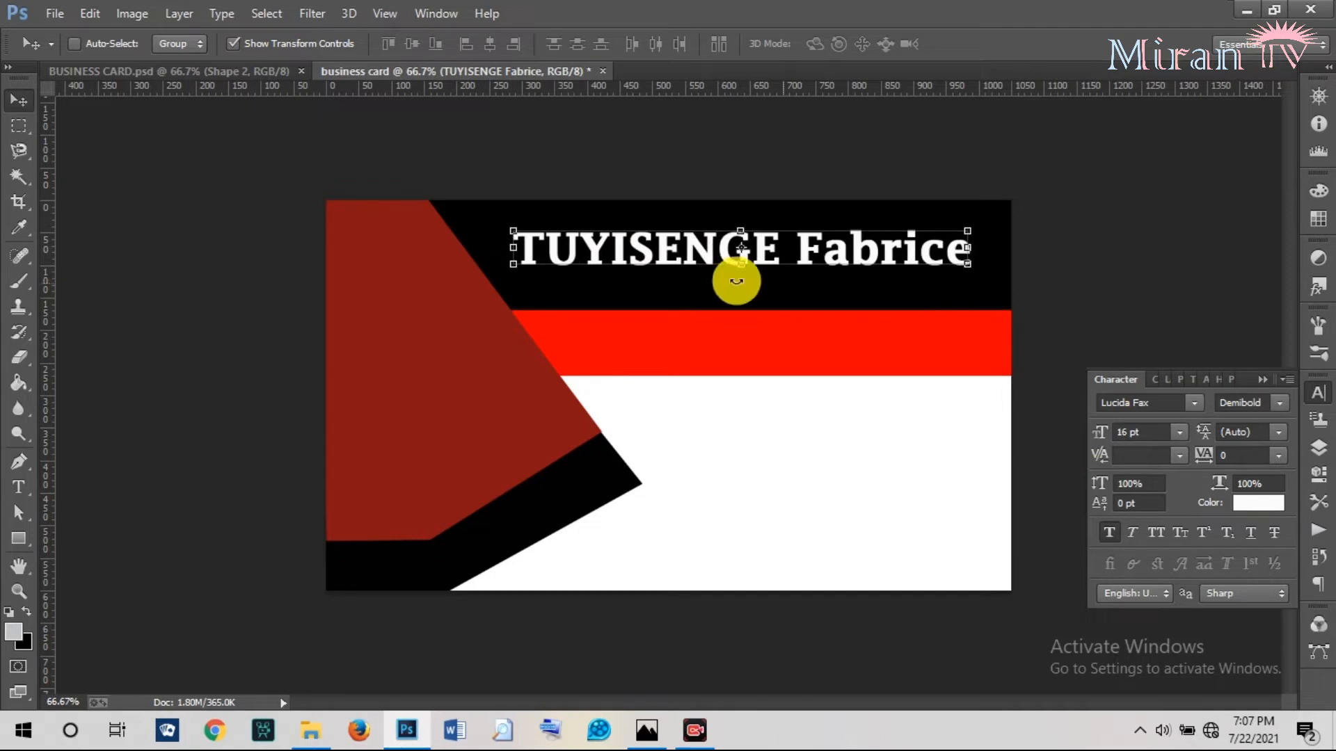
{"action": "left_click_drag", "start_coordinate": [694, 248], "coordinate": [701, 248]}
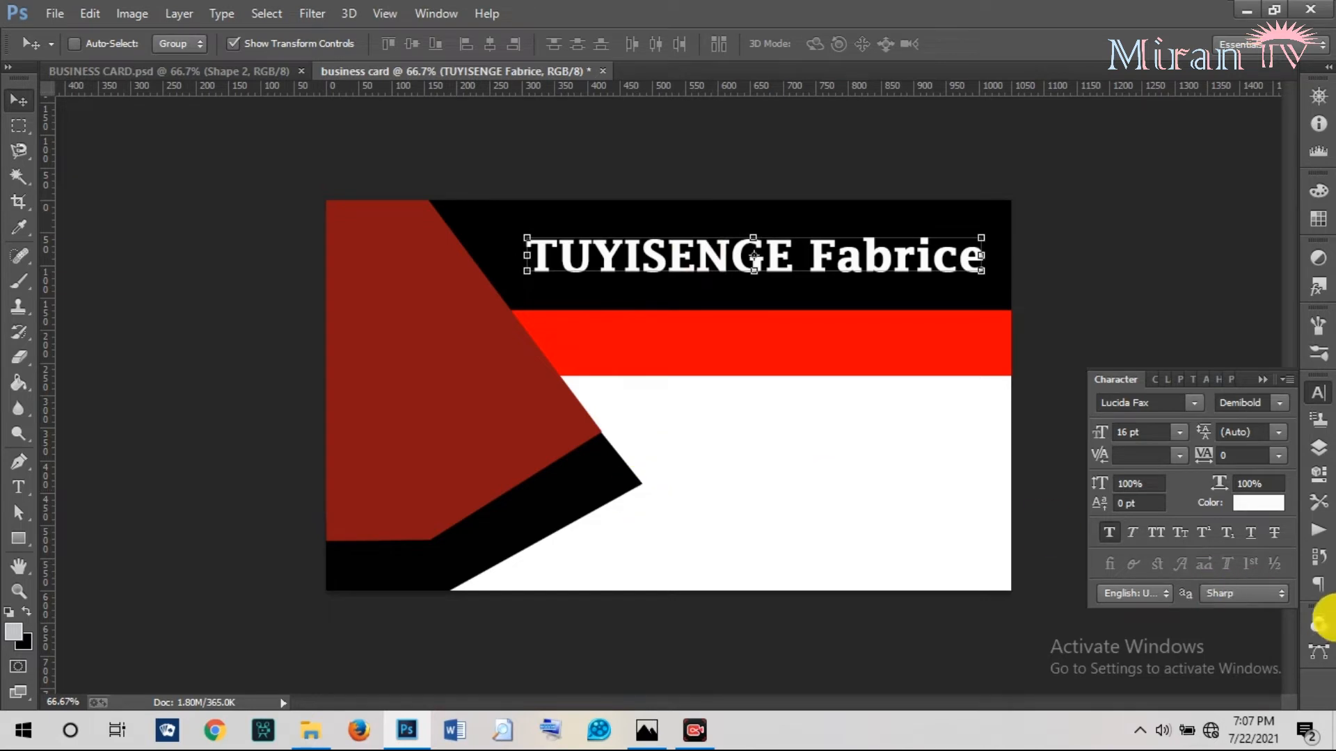
{"action": "left_click", "coordinate": [1321, 454]}
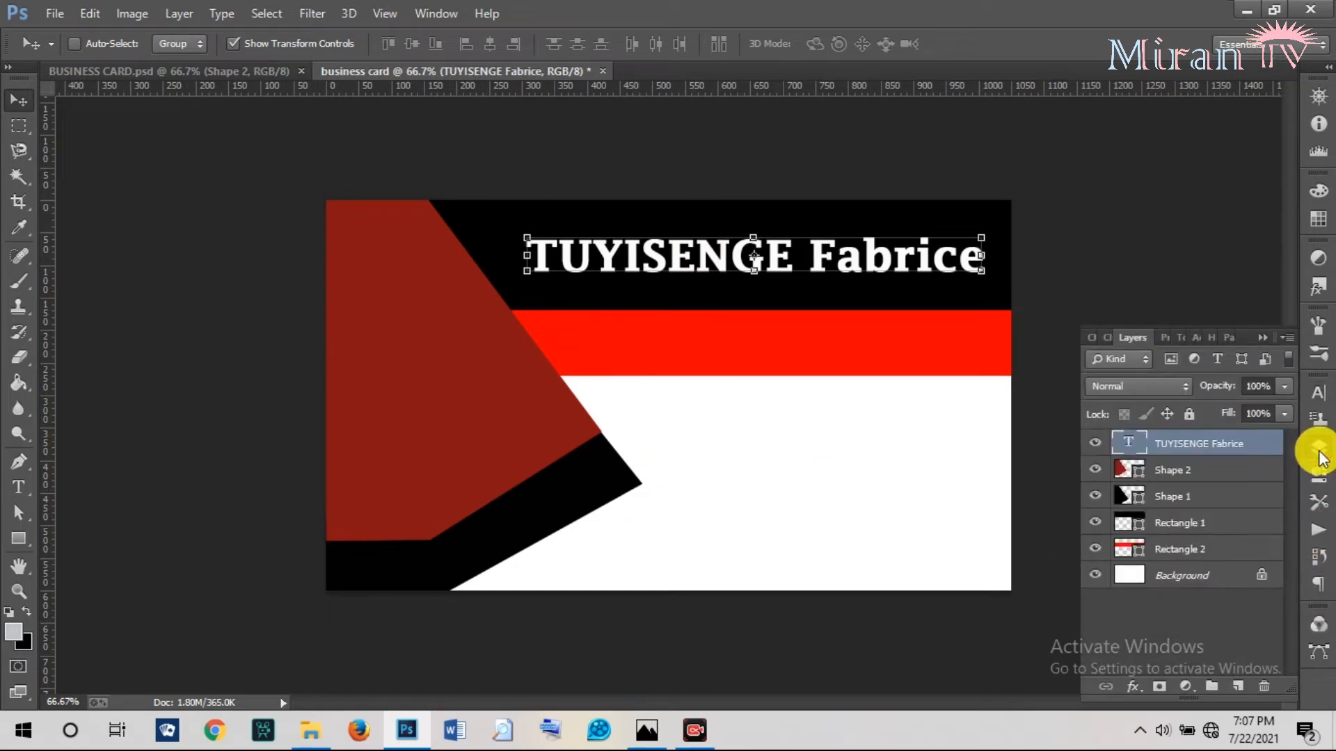
Duplicate the Shape 1 layer and fill the copy with white.
{"action": "left_click", "coordinate": [1172, 499]}
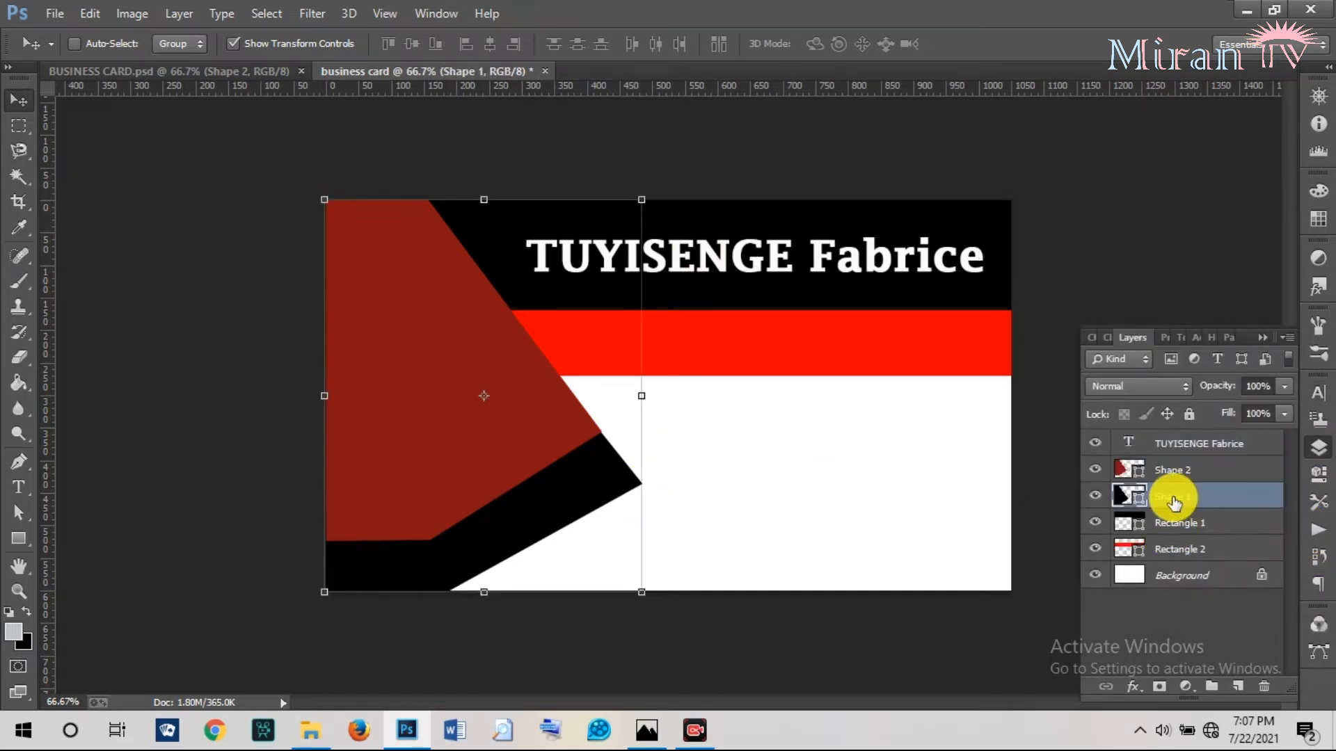
{"action": "right_click", "coordinate": [1172, 500]}
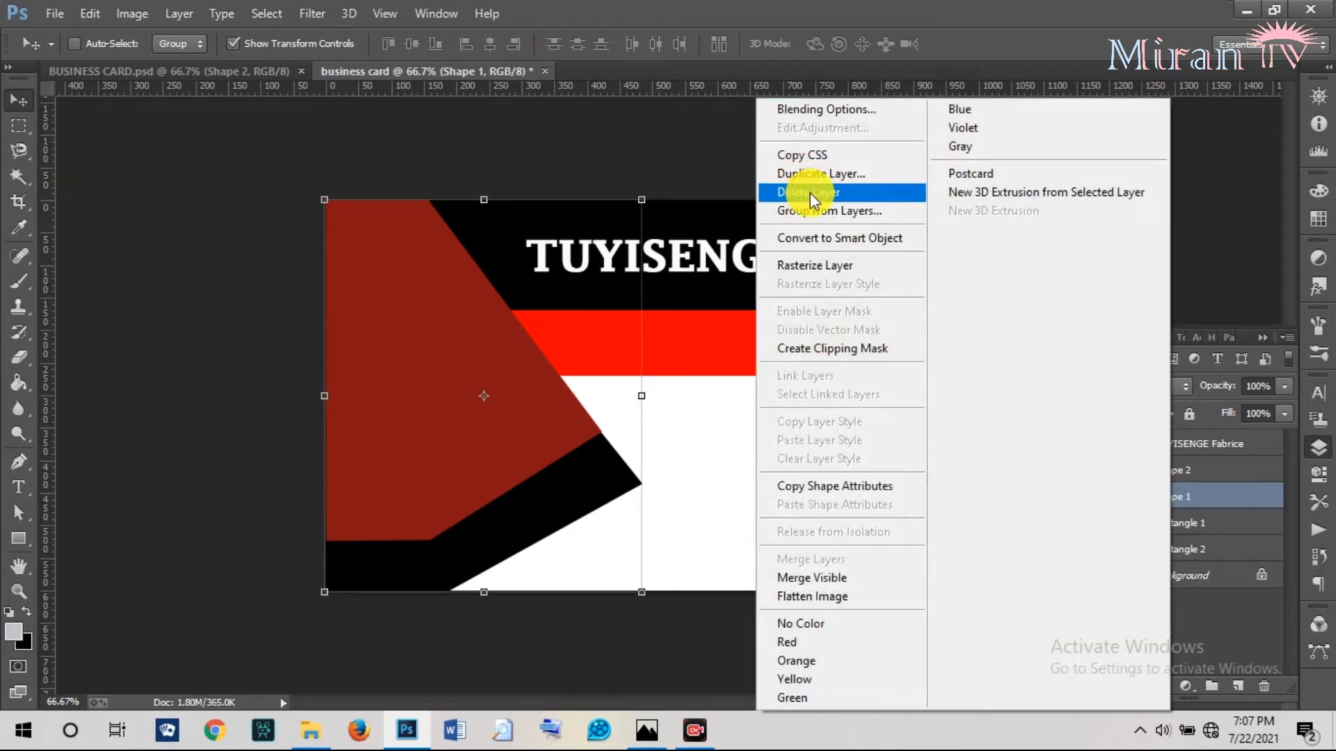
{"action": "left_click", "coordinate": [838, 219]}
{"action": "double_click", "coordinate": [1141, 496]}
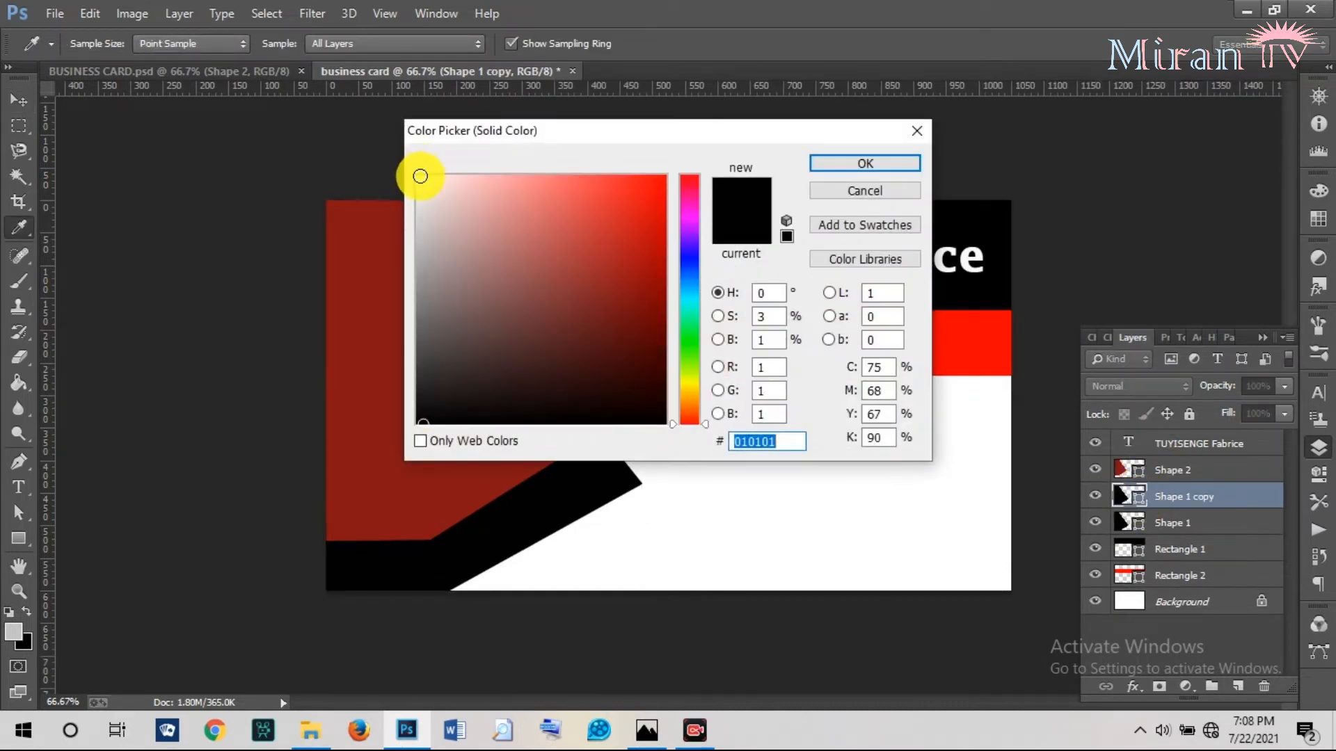
{"action": "left_click_drag", "start_coordinate": [423, 174], "coordinate": [411, 173]}
{"action": "left_click", "coordinate": [837, 170]}
Place the white copy beneath Shape 1, offset so a white edge shows along the diagonal.
{"action": "key", "text": "v"}
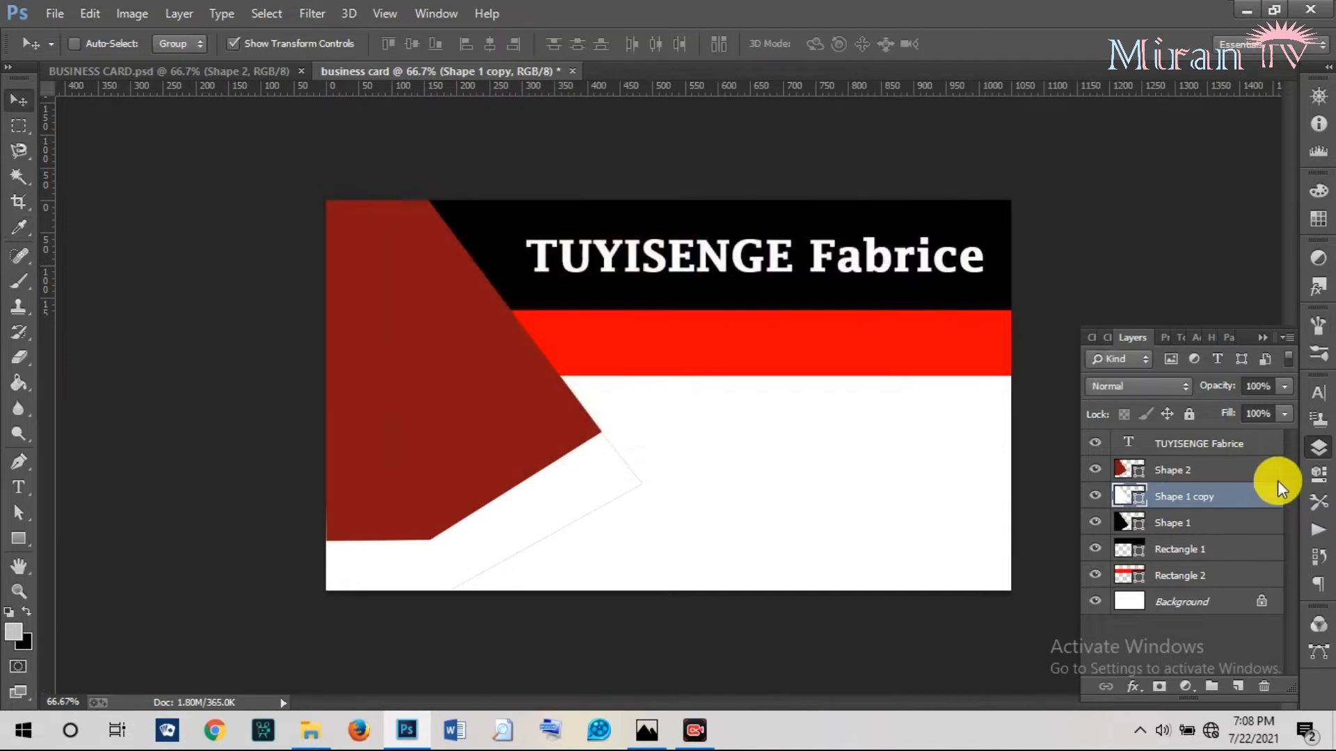
{"action": "left_click_drag", "start_coordinate": [1204, 518], "coordinate": [1188, 487]}
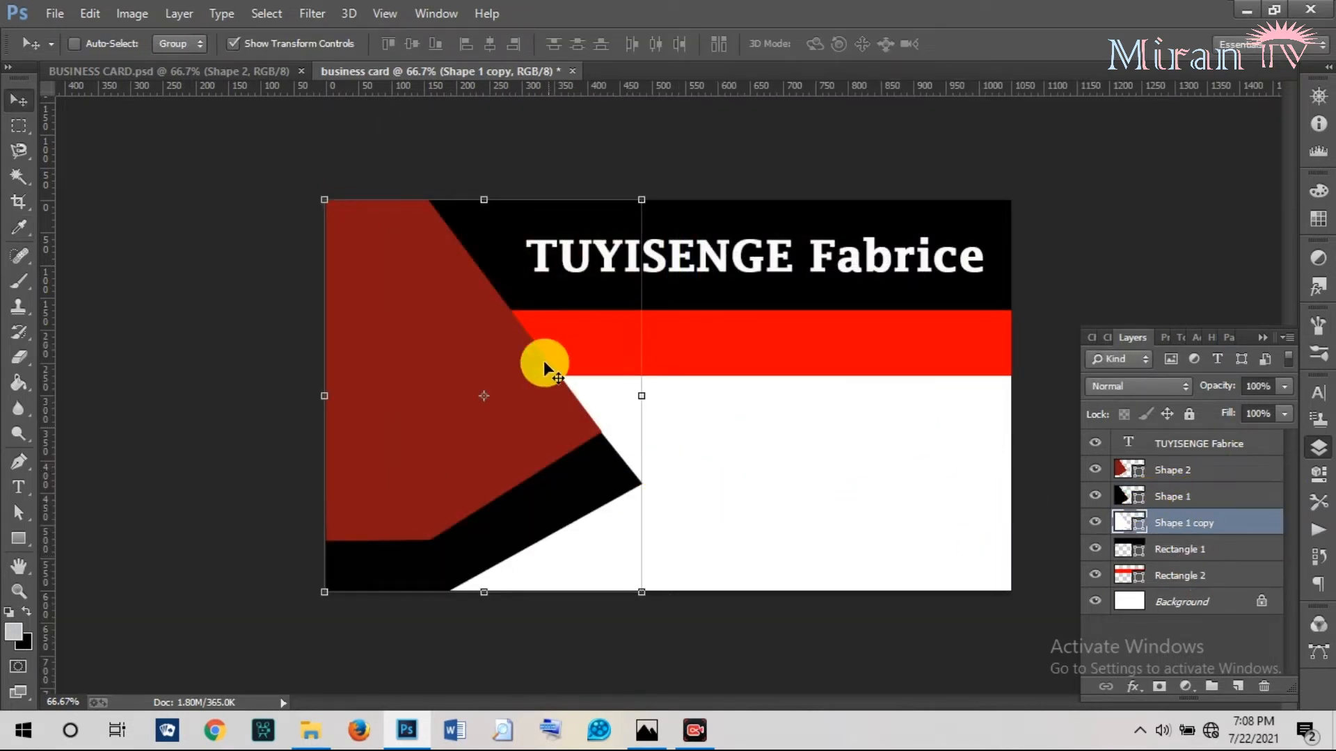
{"action": "left_click_drag", "start_coordinate": [515, 378], "coordinate": [523, 365]}
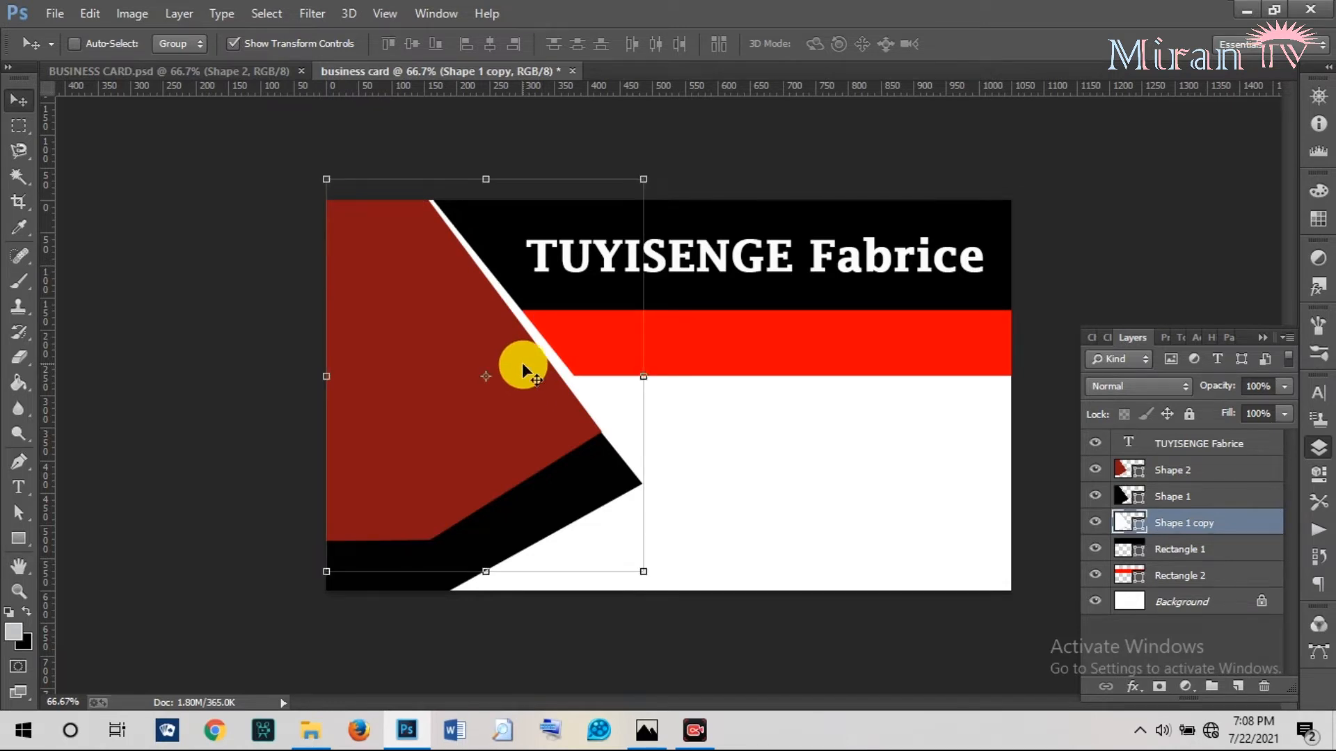
{"action": "left_click", "coordinate": [262, 71]}
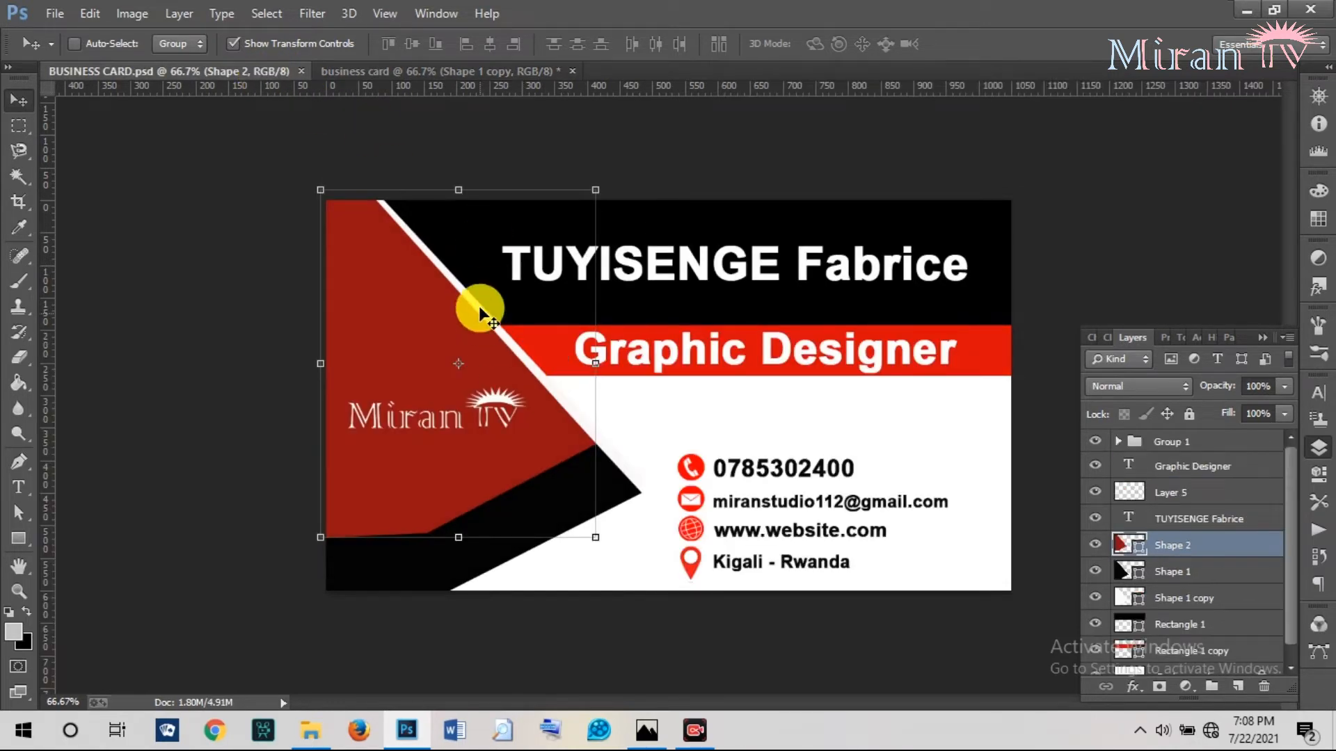
Add a 'Graphic esign' text line, move its layer to the top and into the red band.
{"action": "left_click", "coordinate": [406, 69]}
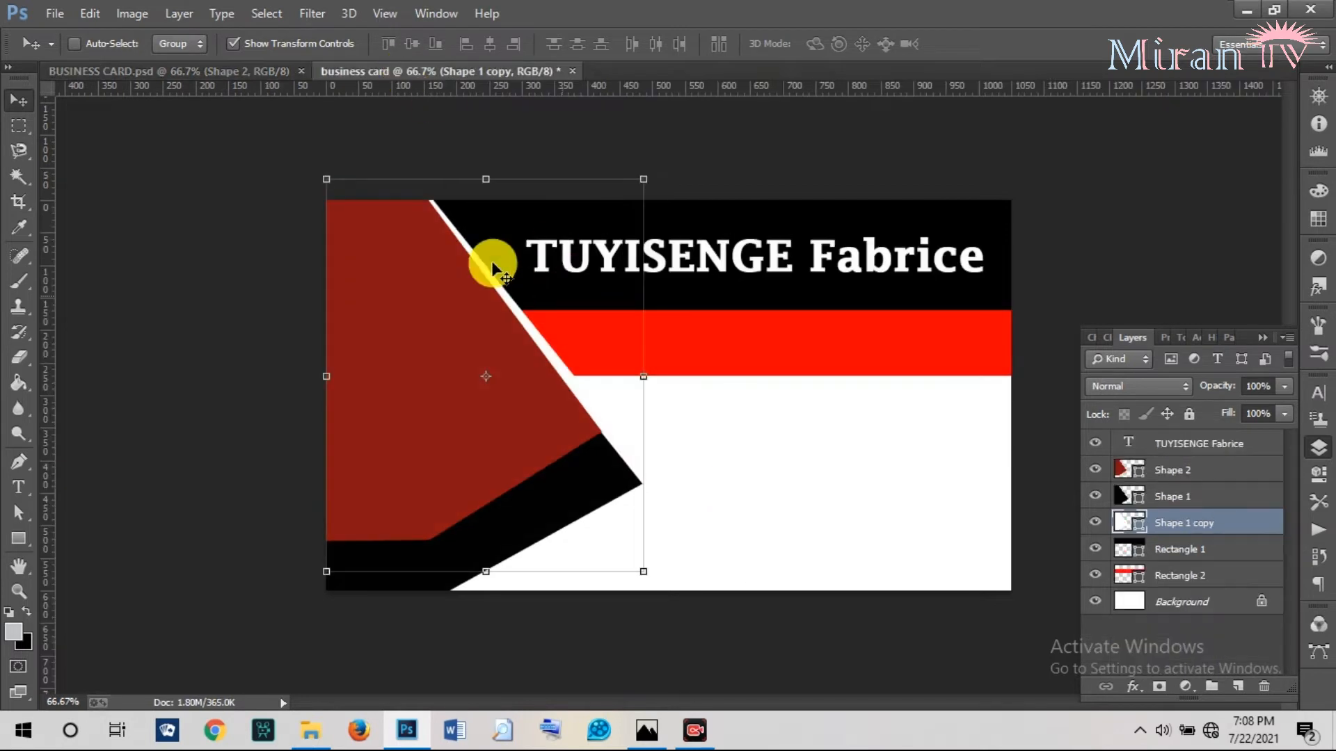
{"action": "left_click", "coordinate": [19, 487]}
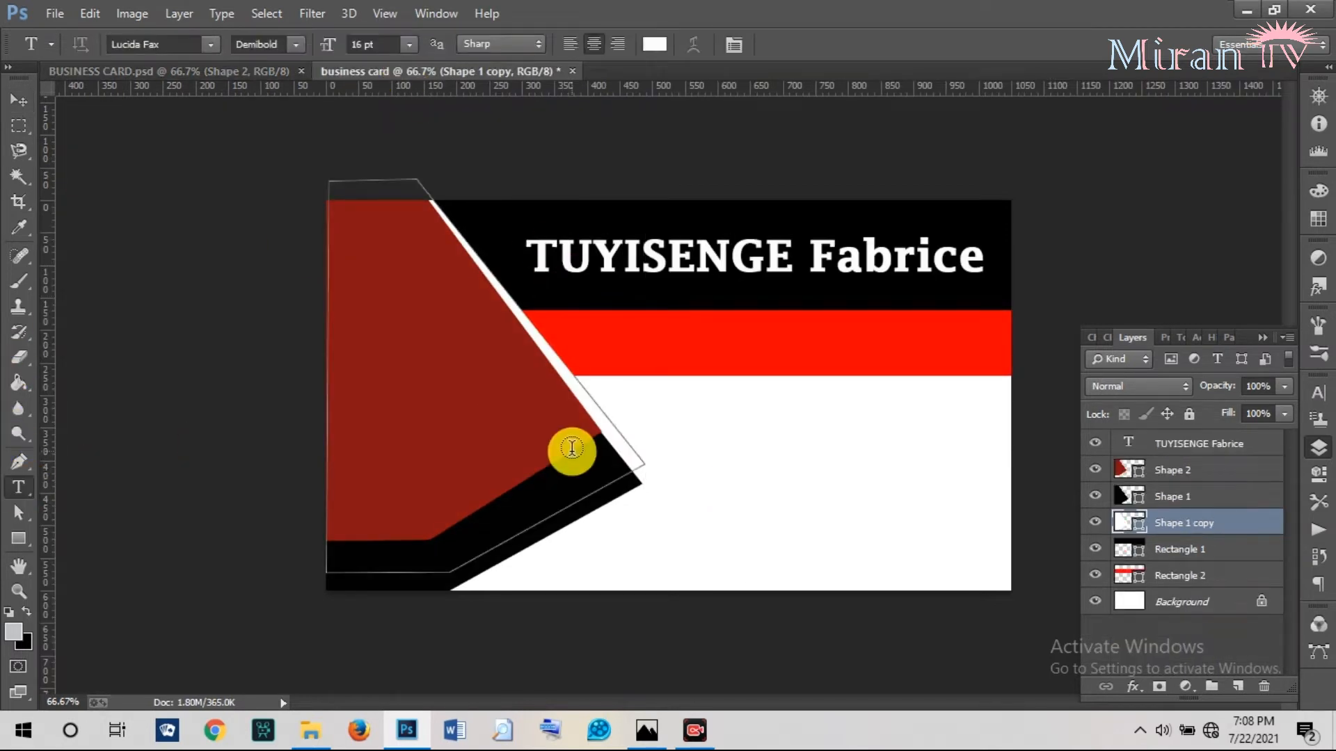
{"action": "left_click", "coordinate": [758, 467]}
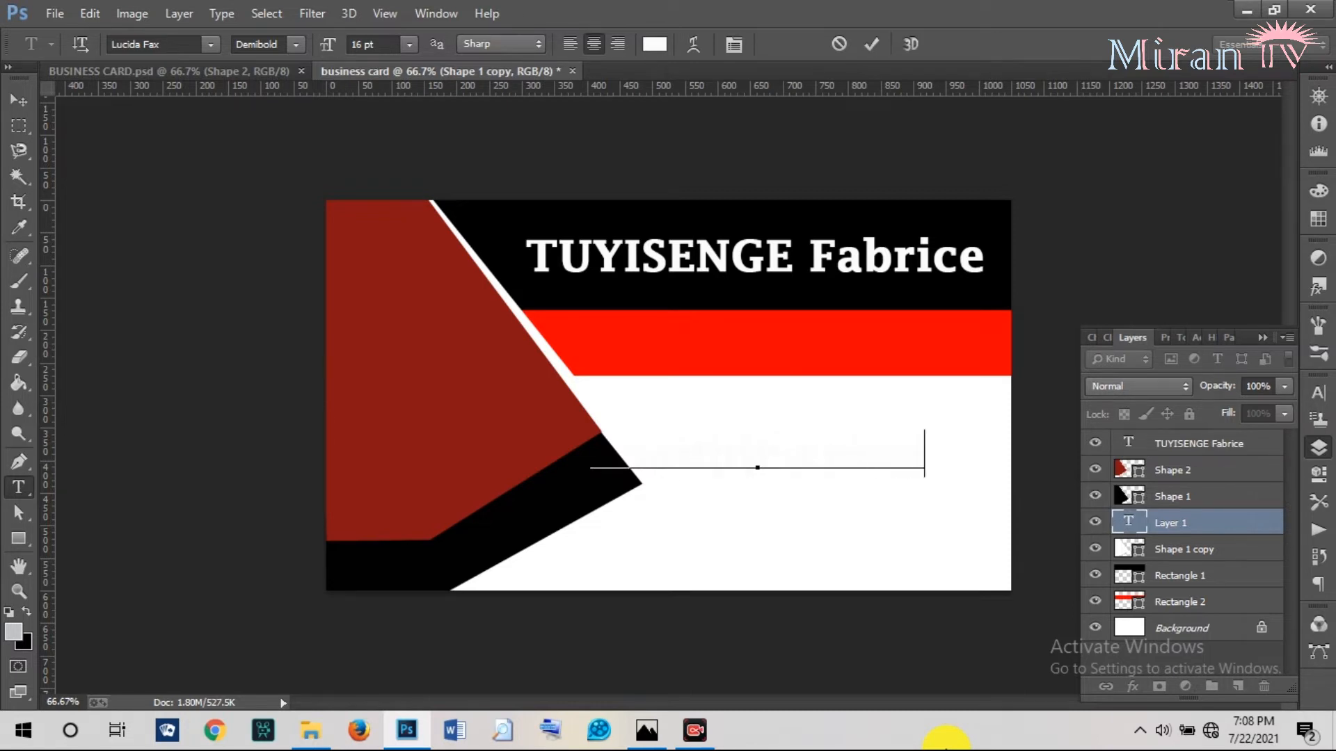
{"action": "left_click", "coordinate": [875, 45]}
{"action": "left_click", "coordinate": [20, 100]}
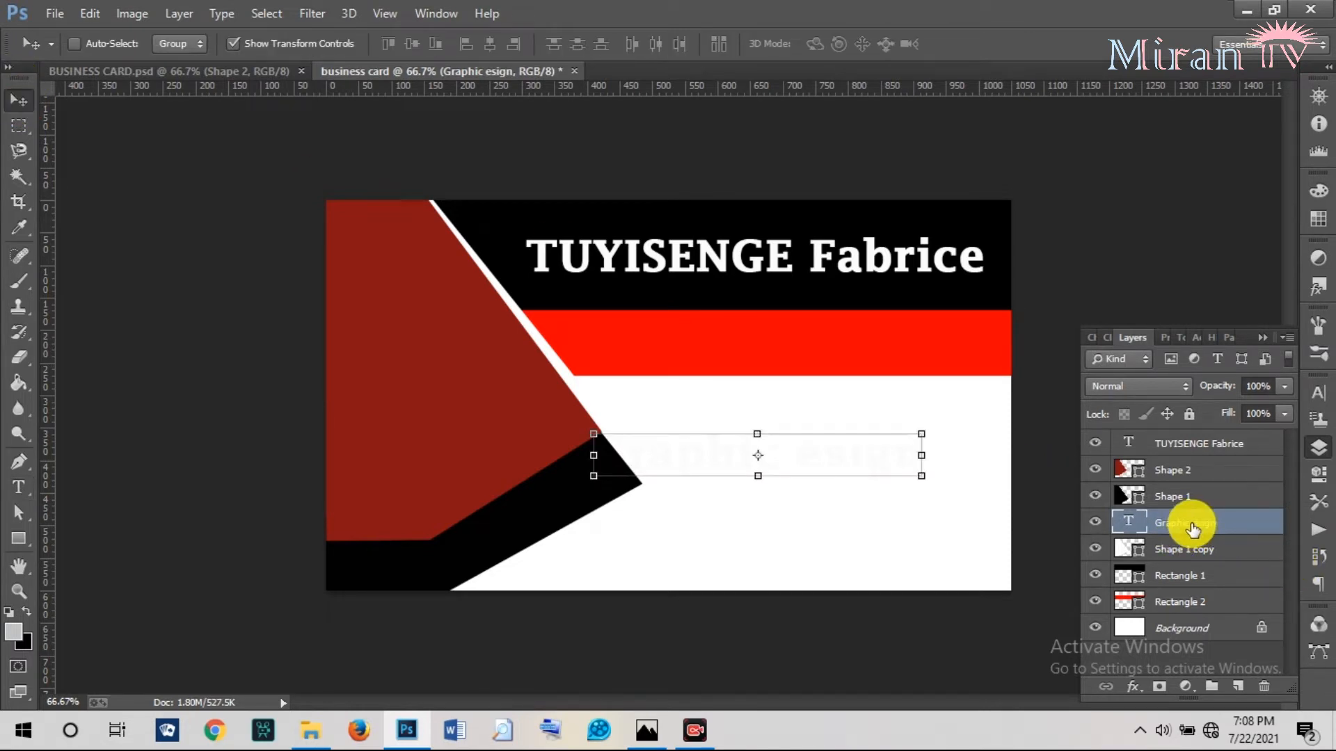
{"action": "left_click_drag", "start_coordinate": [1192, 529], "coordinate": [1193, 440]}
{"action": "left_click_drag", "start_coordinate": [825, 460], "coordinate": [846, 347]}
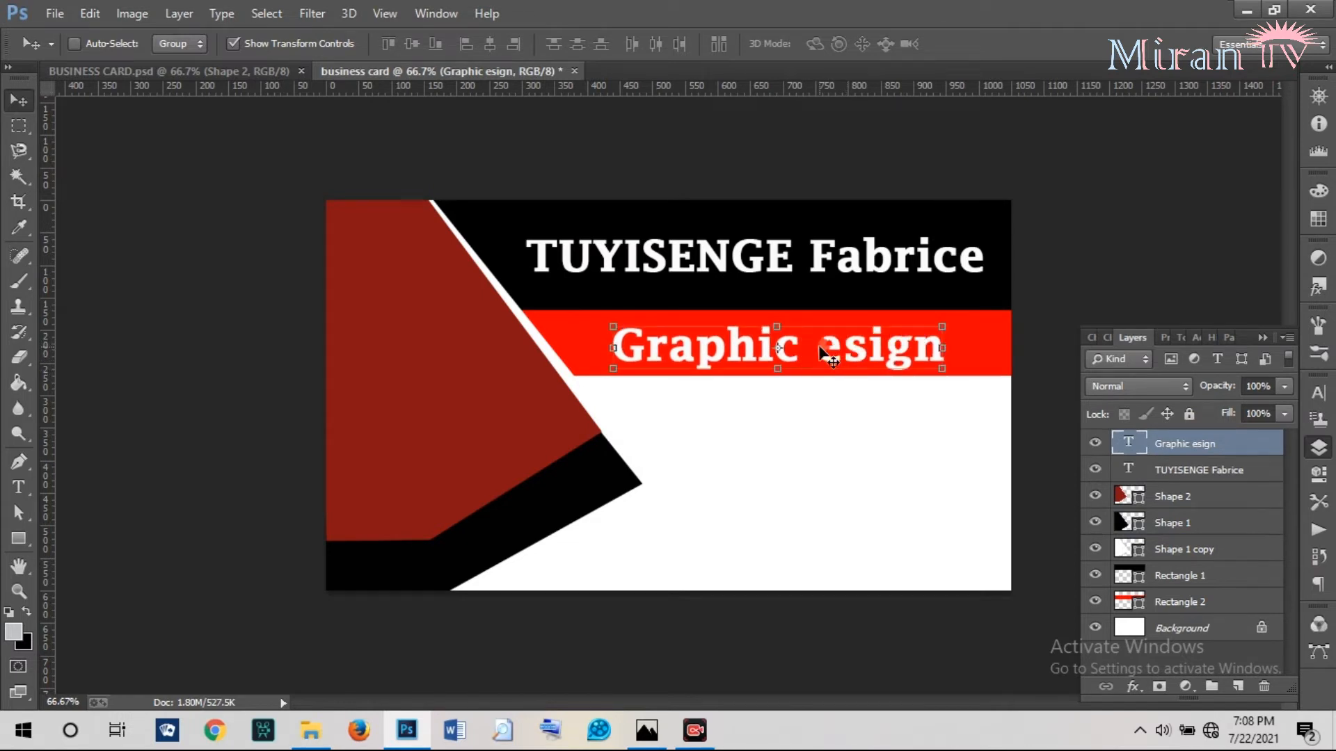
Insert the missing 'D' to make it 'Graphic Design' and nudge it right and up.
{"action": "left_click", "coordinate": [19, 487]}
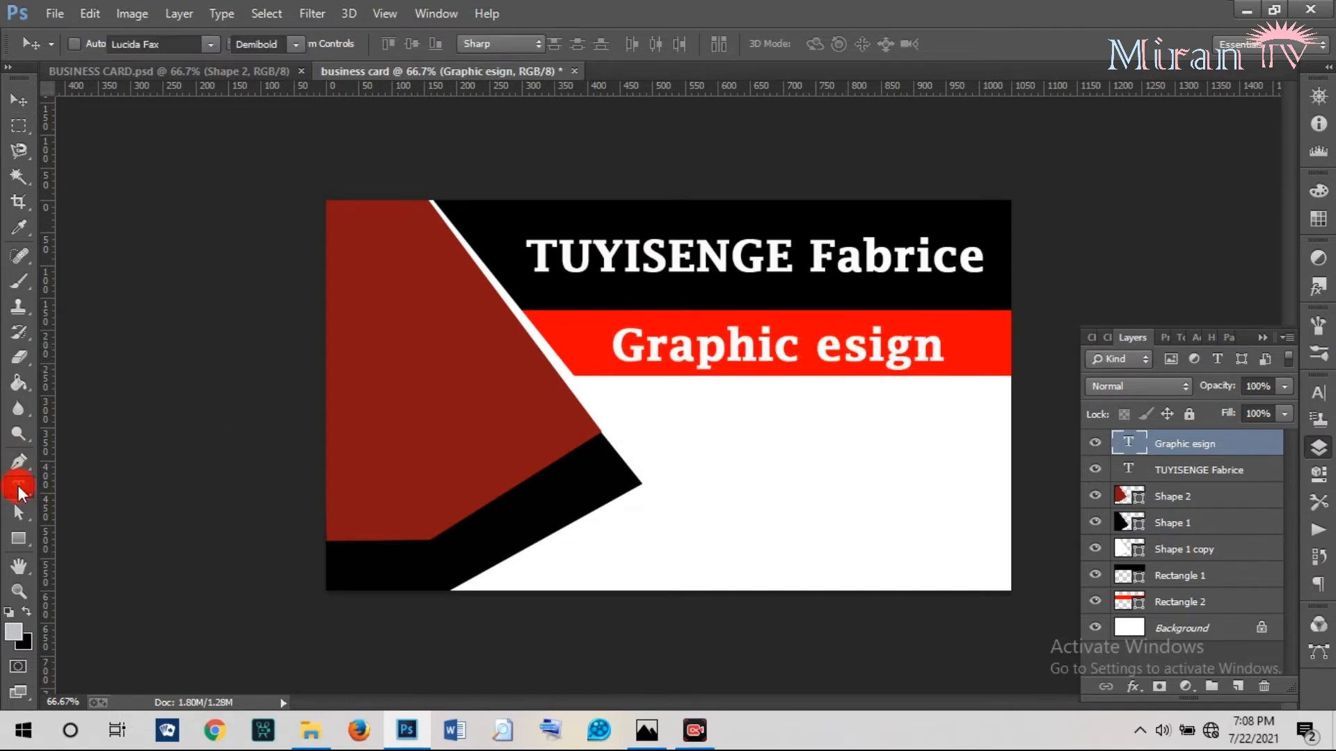
{"action": "left_click", "coordinate": [822, 349]}
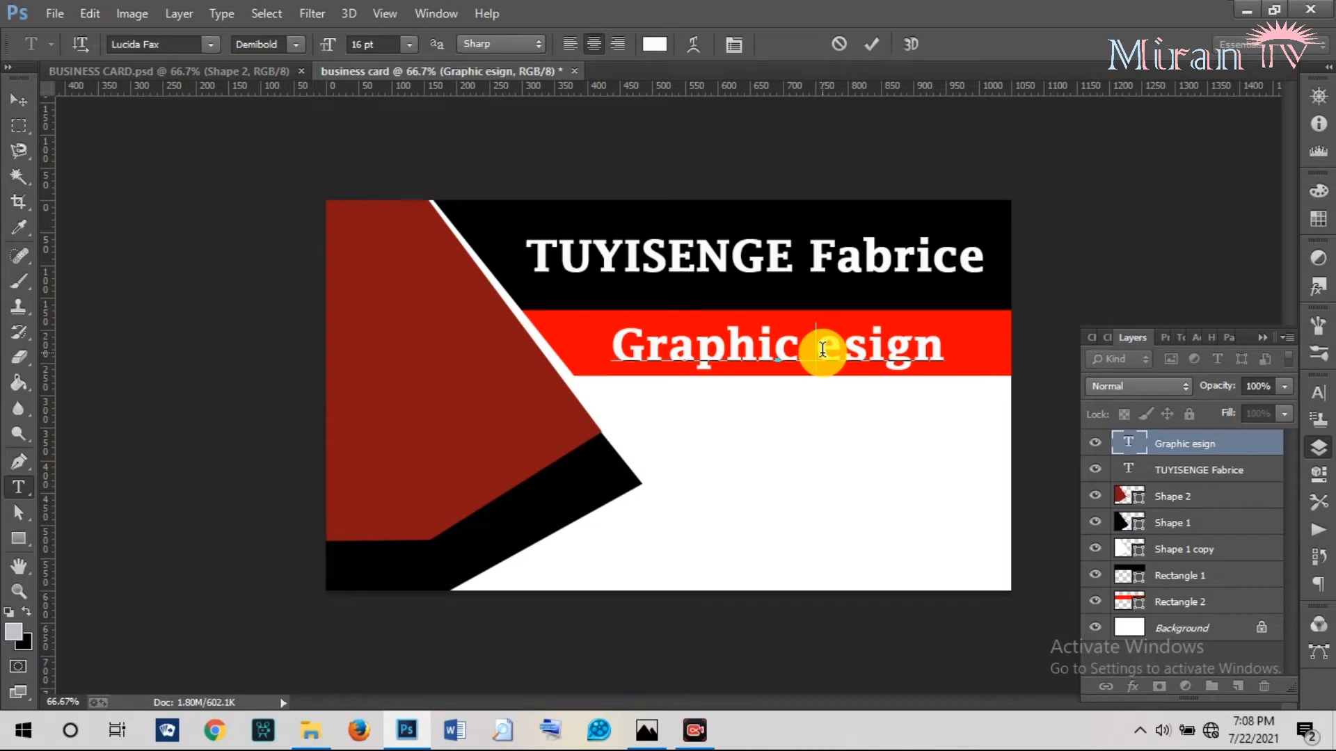
{"action": "type", "text": "D"}
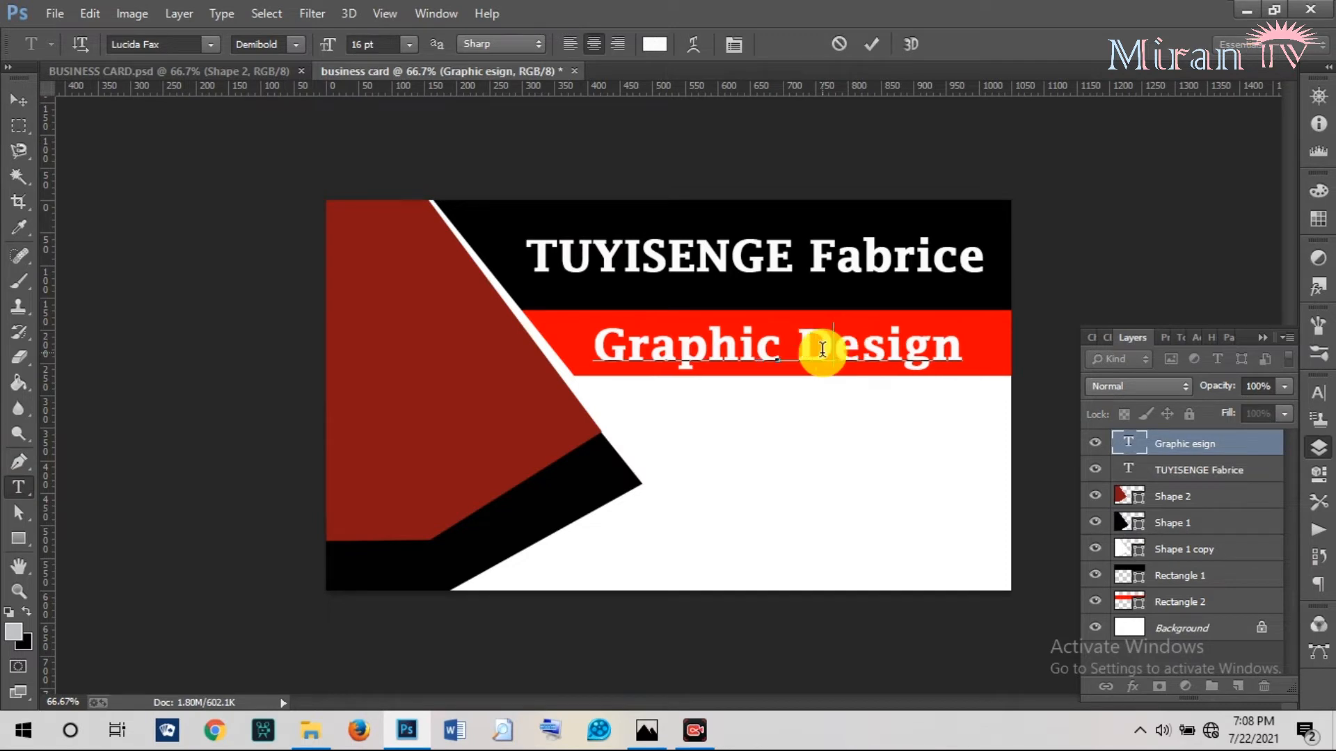
{"action": "left_click", "coordinate": [866, 45]}
{"action": "left_click", "coordinate": [17, 101]}
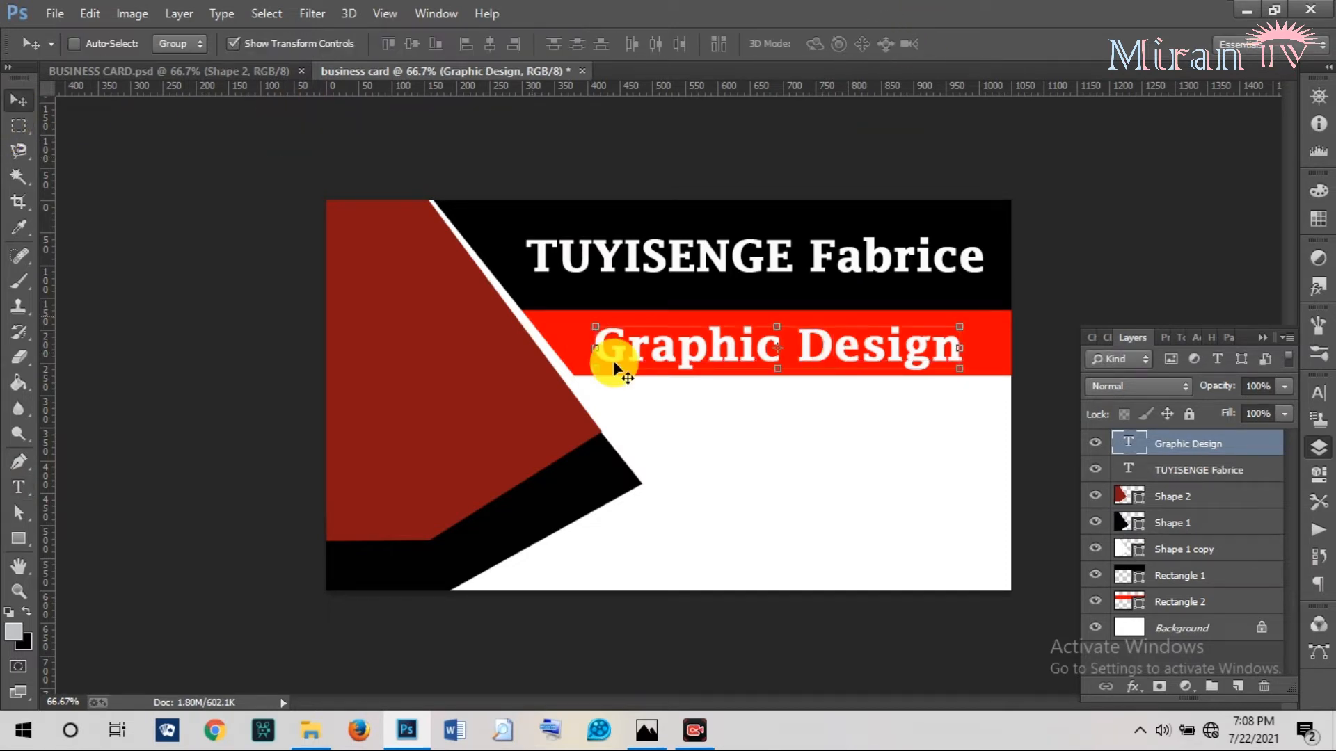
{"action": "left_click_drag", "start_coordinate": [673, 344], "coordinate": [679, 334]}
Append 'er' so the line reads 'Graphic Designer', then shift it about 9 px left.
{"action": "left_click", "coordinate": [259, 73]}
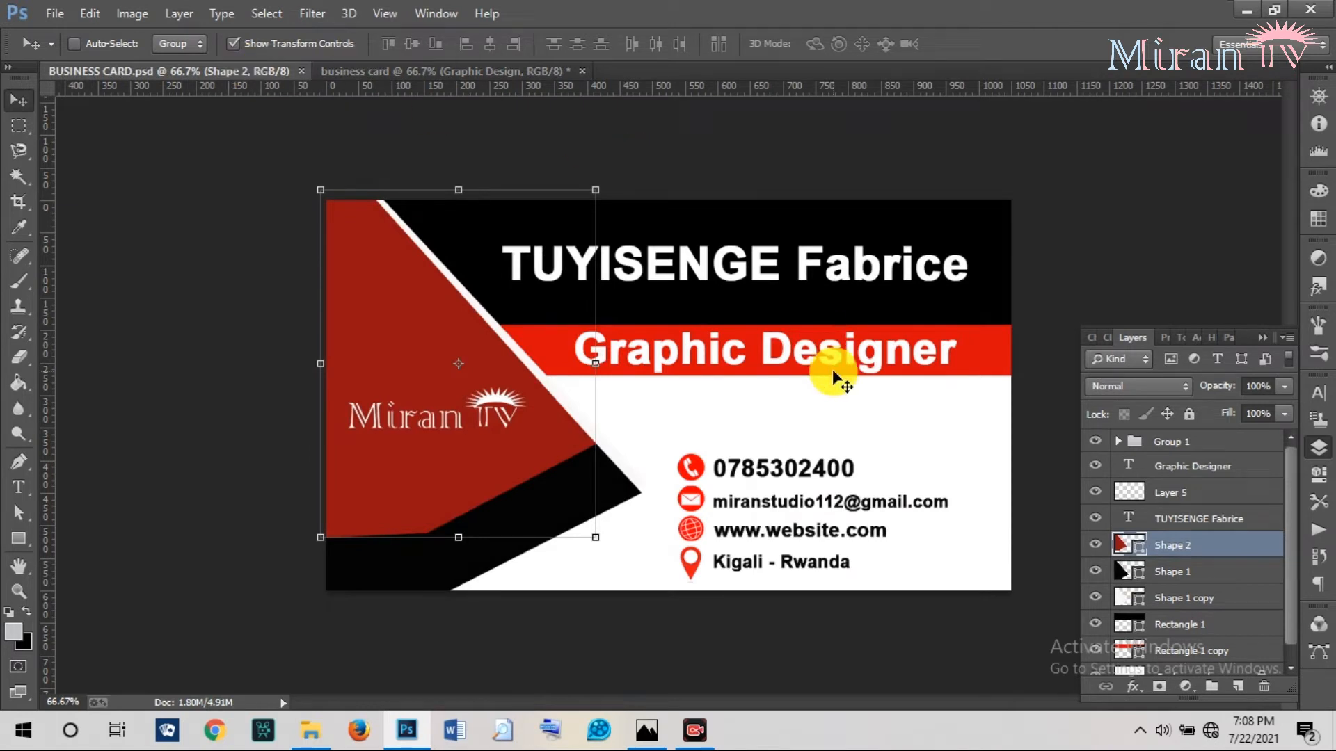
{"action": "left_click", "coordinate": [433, 68]}
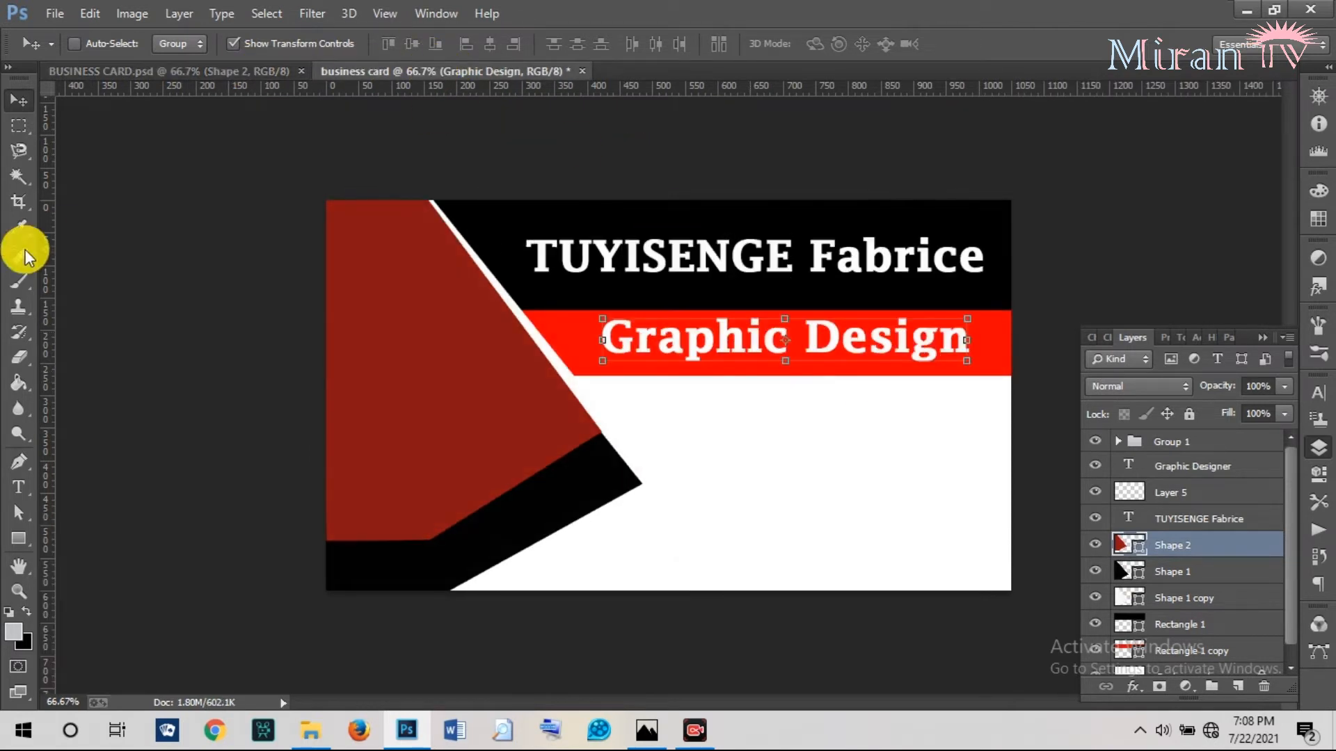
{"action": "left_click", "coordinate": [27, 484]}
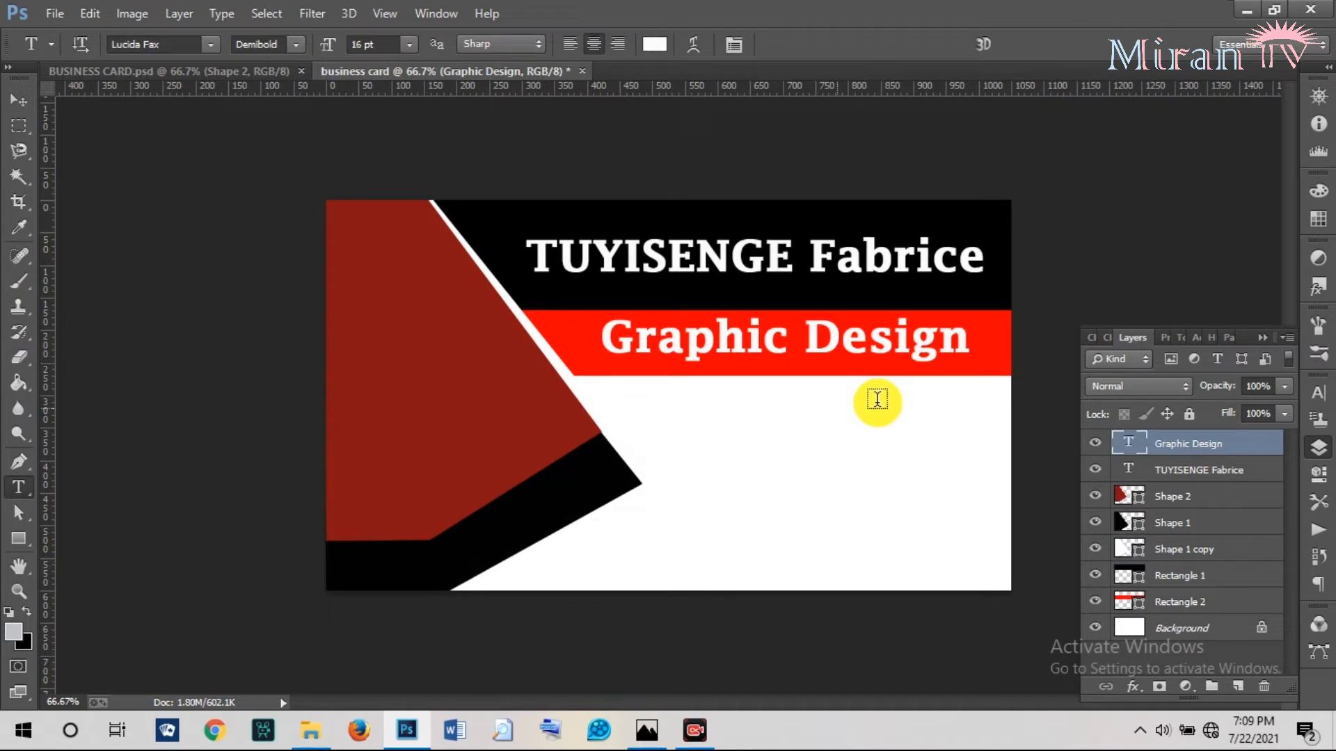
{"action": "left_click", "coordinate": [948, 340]}
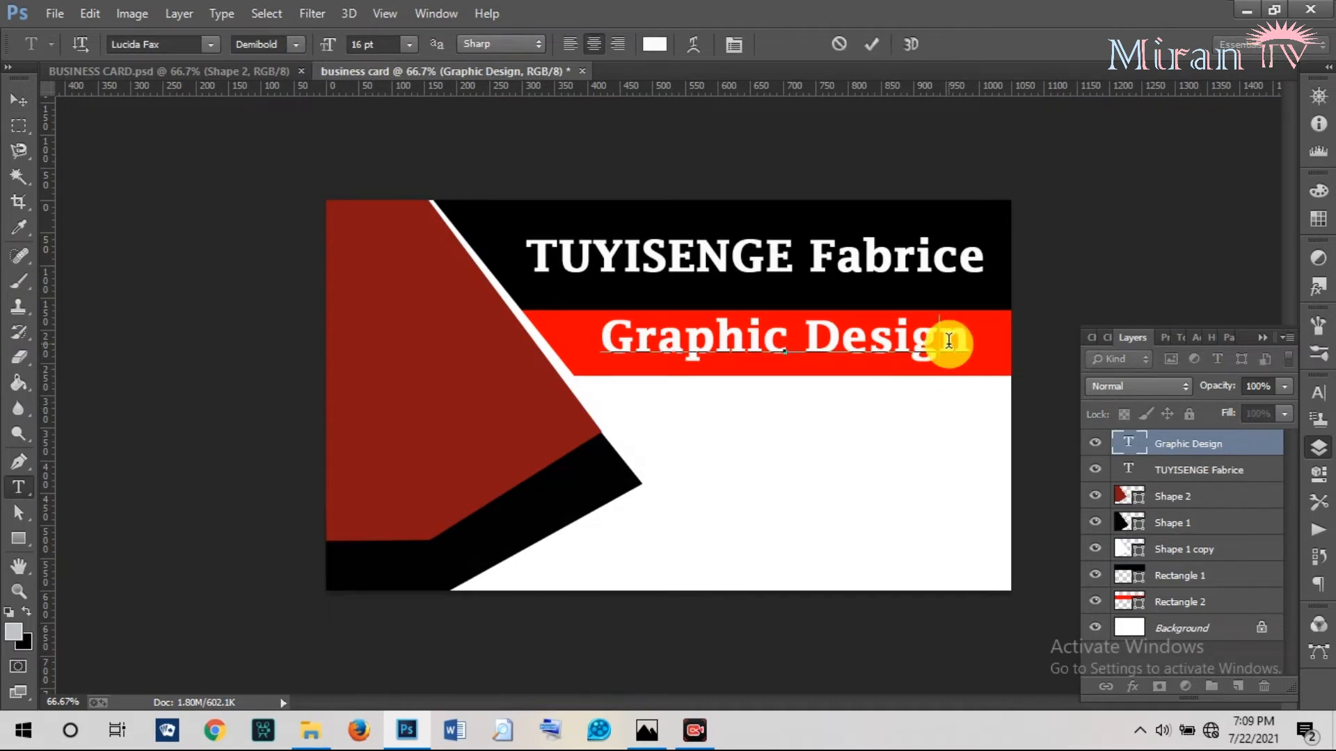
{"action": "type", "text": "er"}
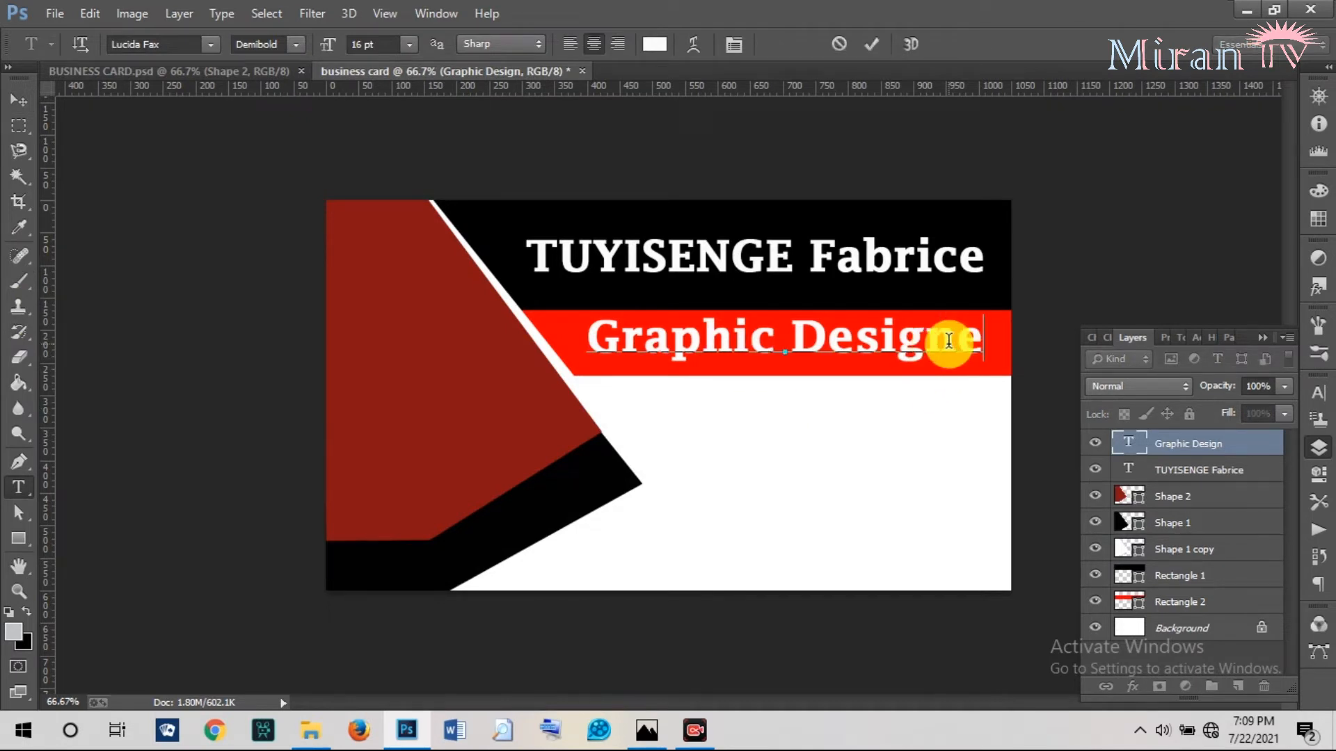
{"action": "left_click", "coordinate": [870, 46]}
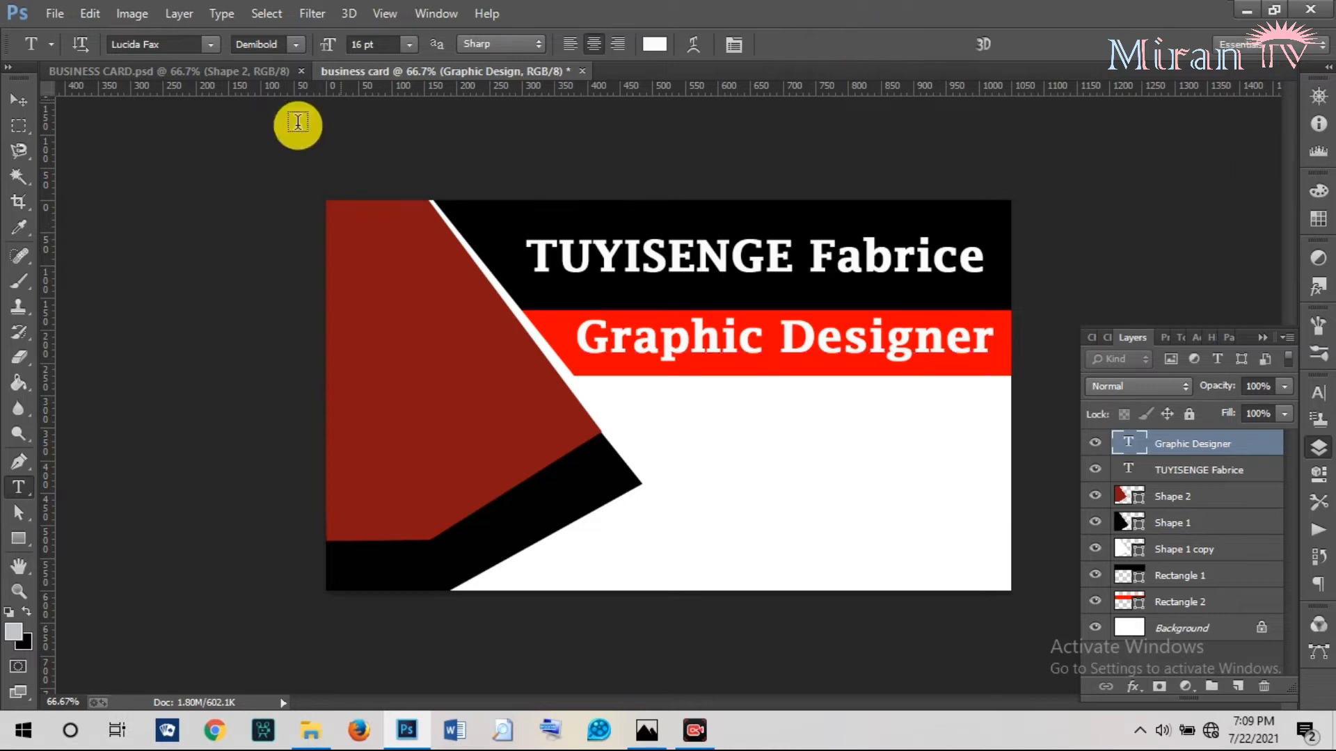
{"action": "left_click", "coordinate": [18, 102]}
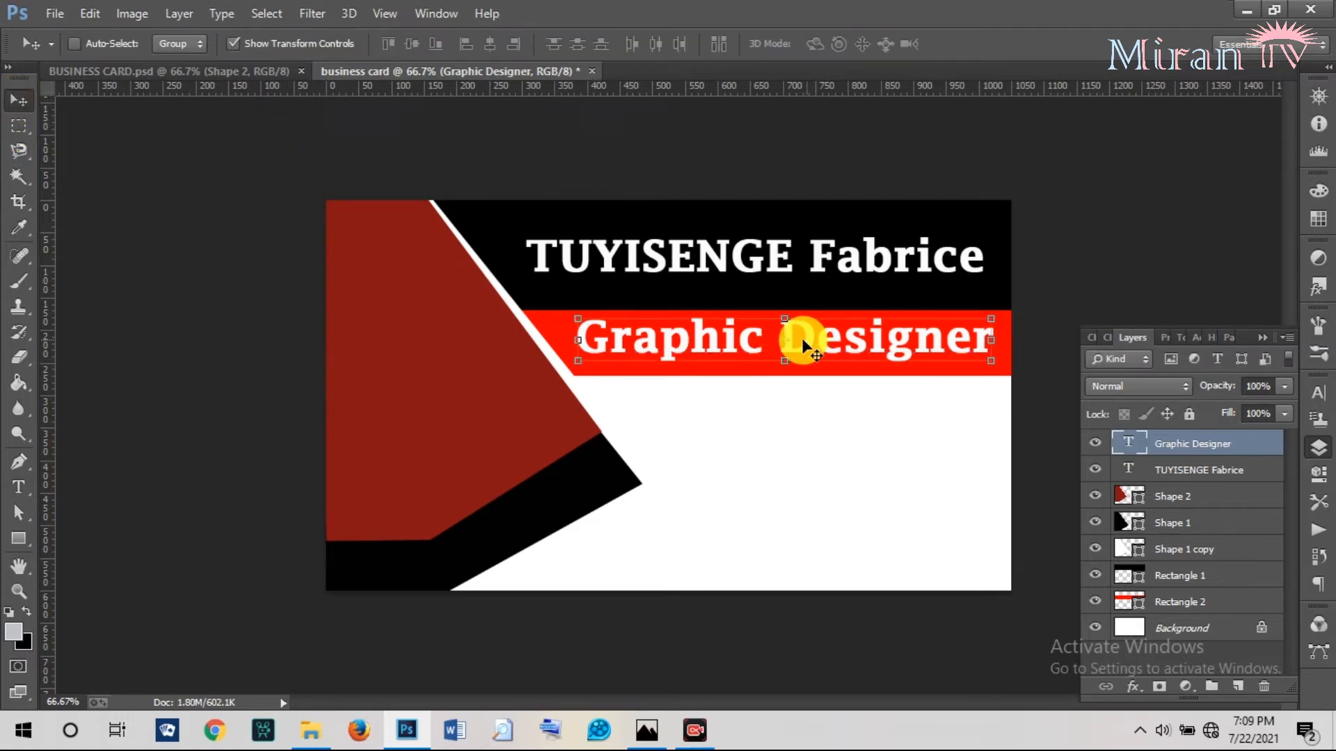
{"action": "left_click_drag", "start_coordinate": [761, 341], "coordinate": [758, 343]}
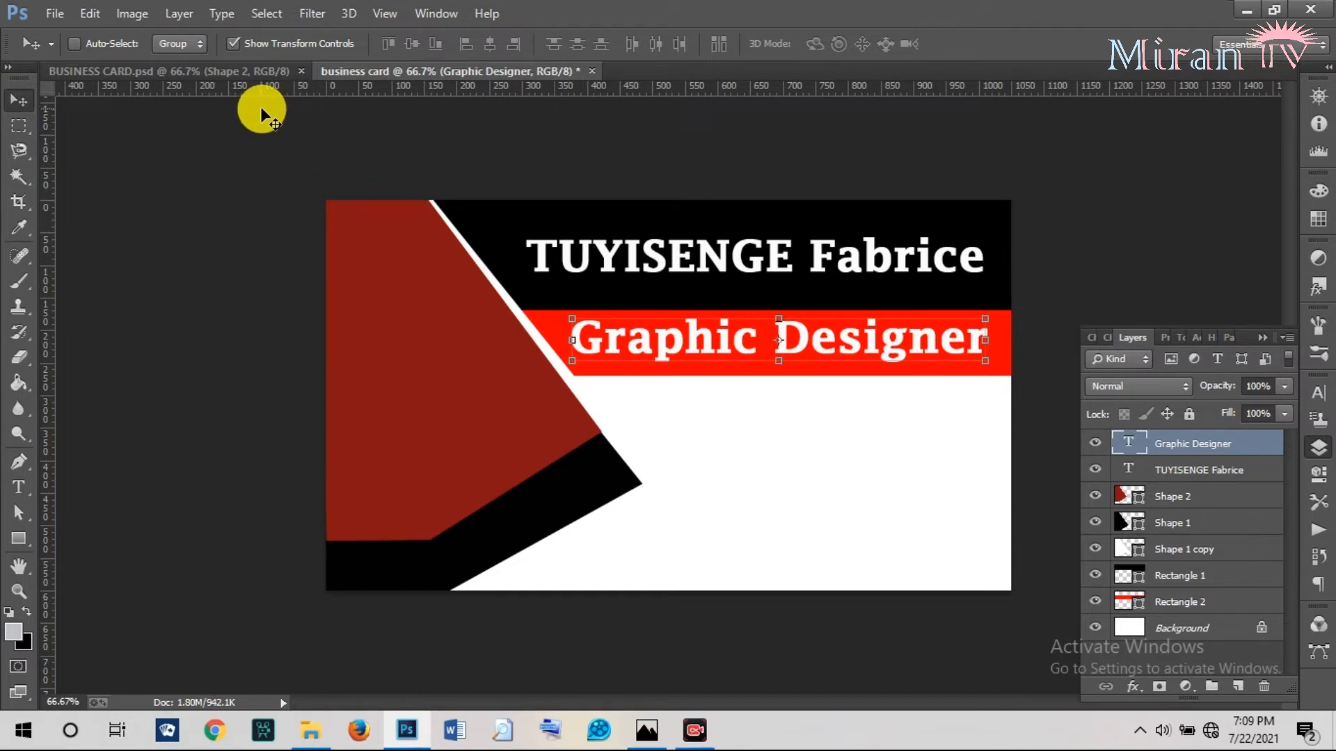
Select the phone icon's Layer 4 in BUSINESS CARD.psd and drag it into the working card.
{"action": "left_click", "coordinate": [240, 72]}
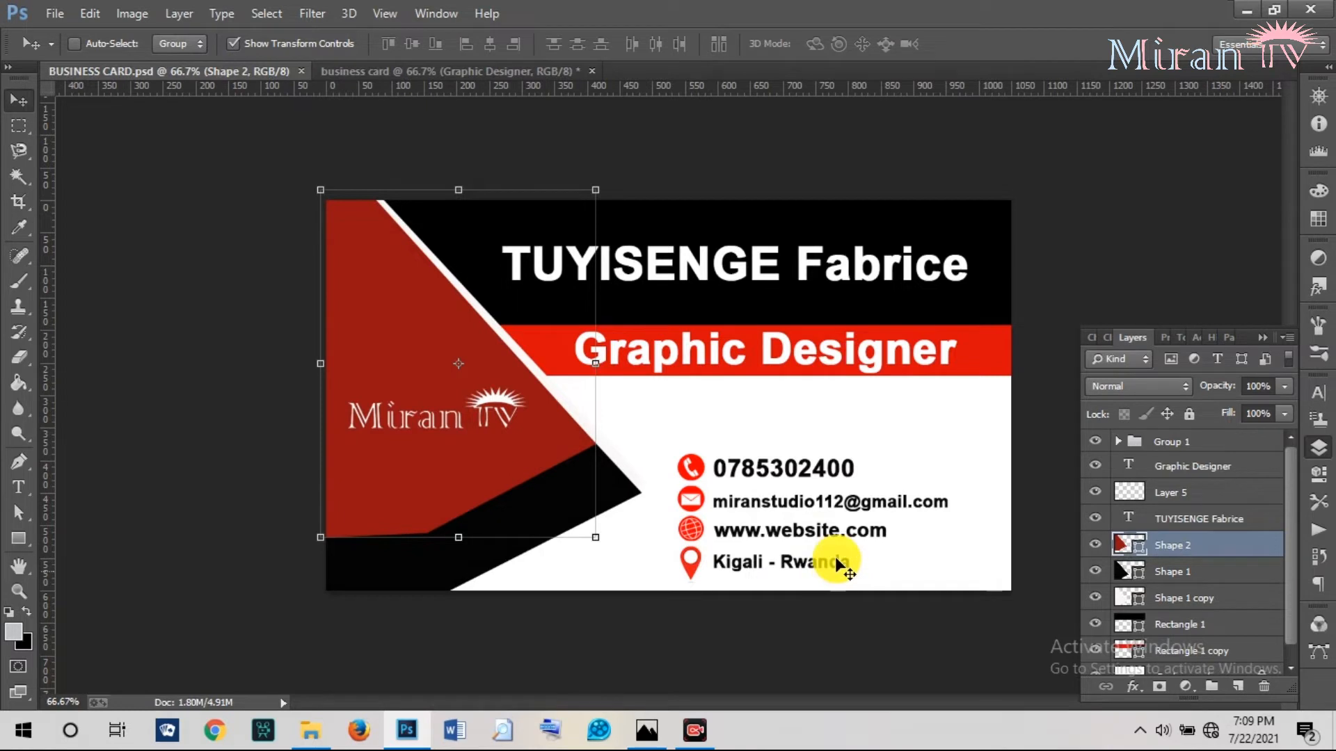
{"action": "right_click", "coordinate": [696, 477]}
{"action": "left_click", "coordinate": [724, 506]}
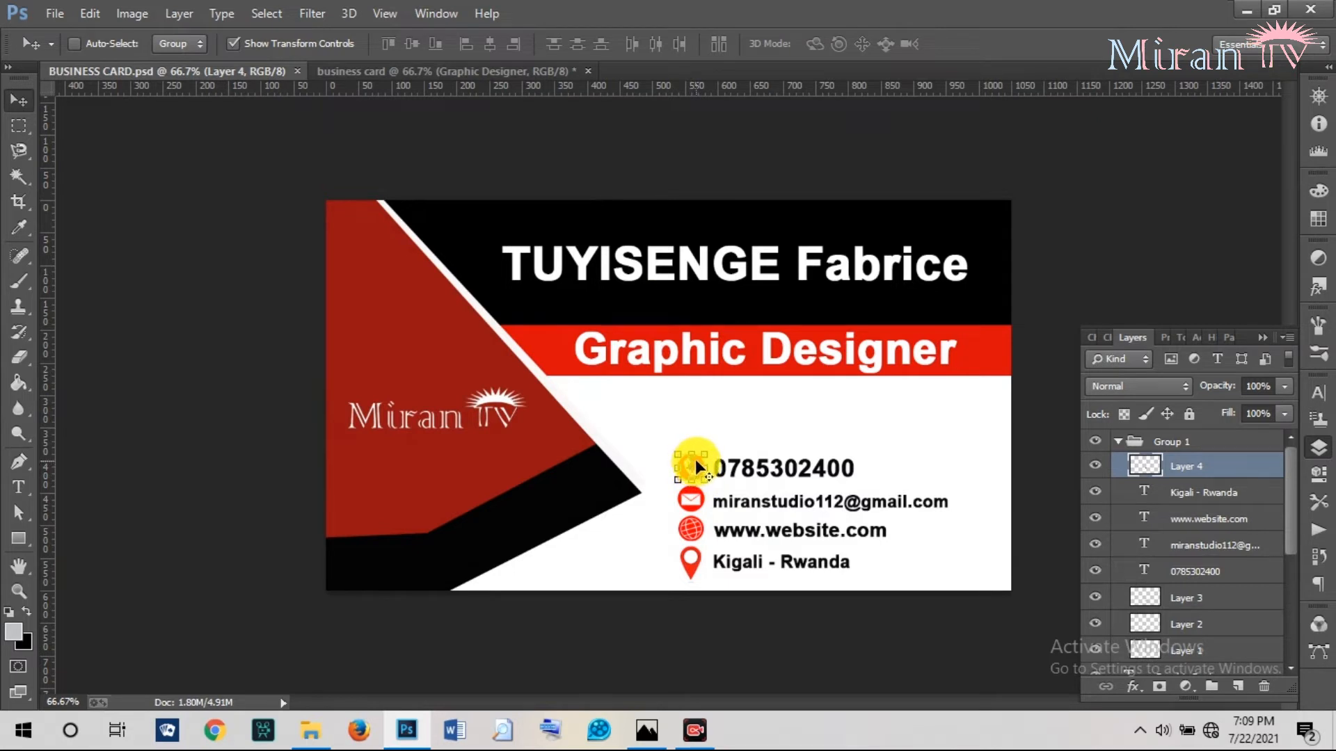
{"action": "key", "text": "ctrl+t"}
{"action": "left_click_drag", "start_coordinate": [691, 467], "coordinate": [667, 406]}
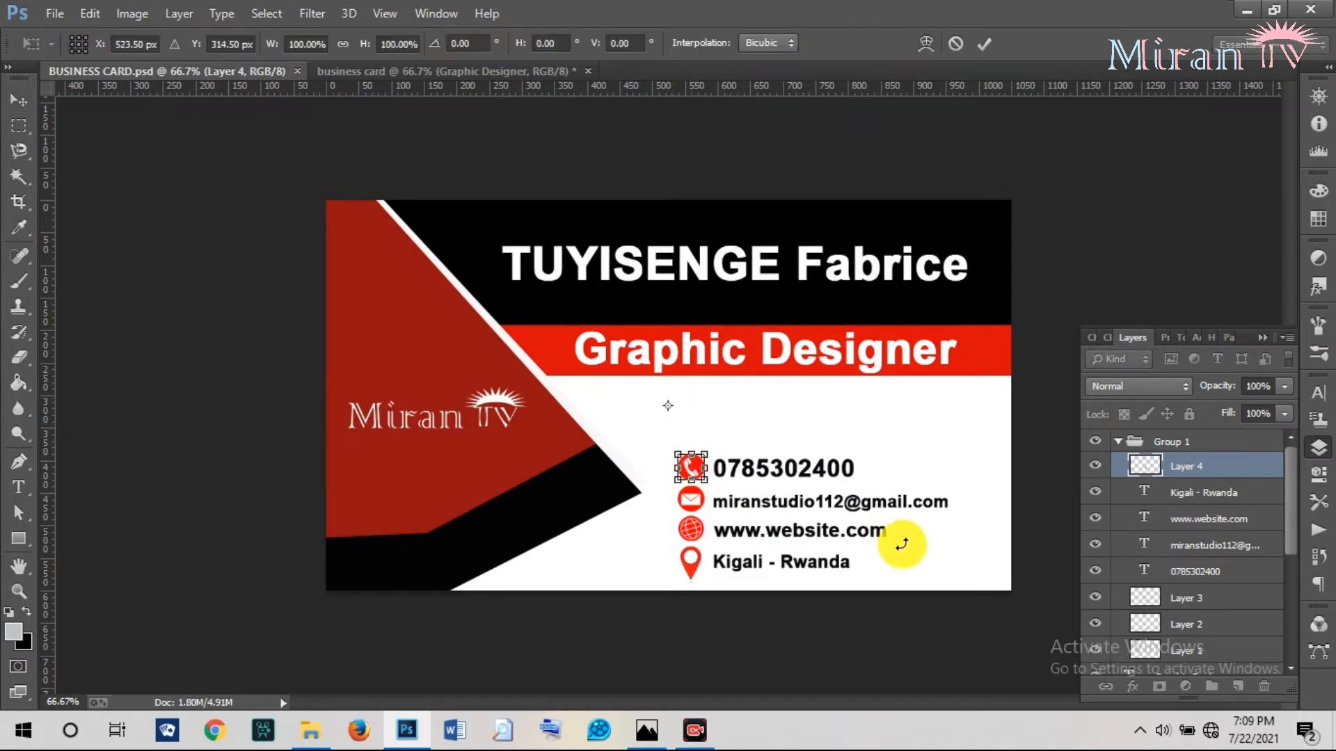
{"action": "left_click", "coordinate": [16, 432]}
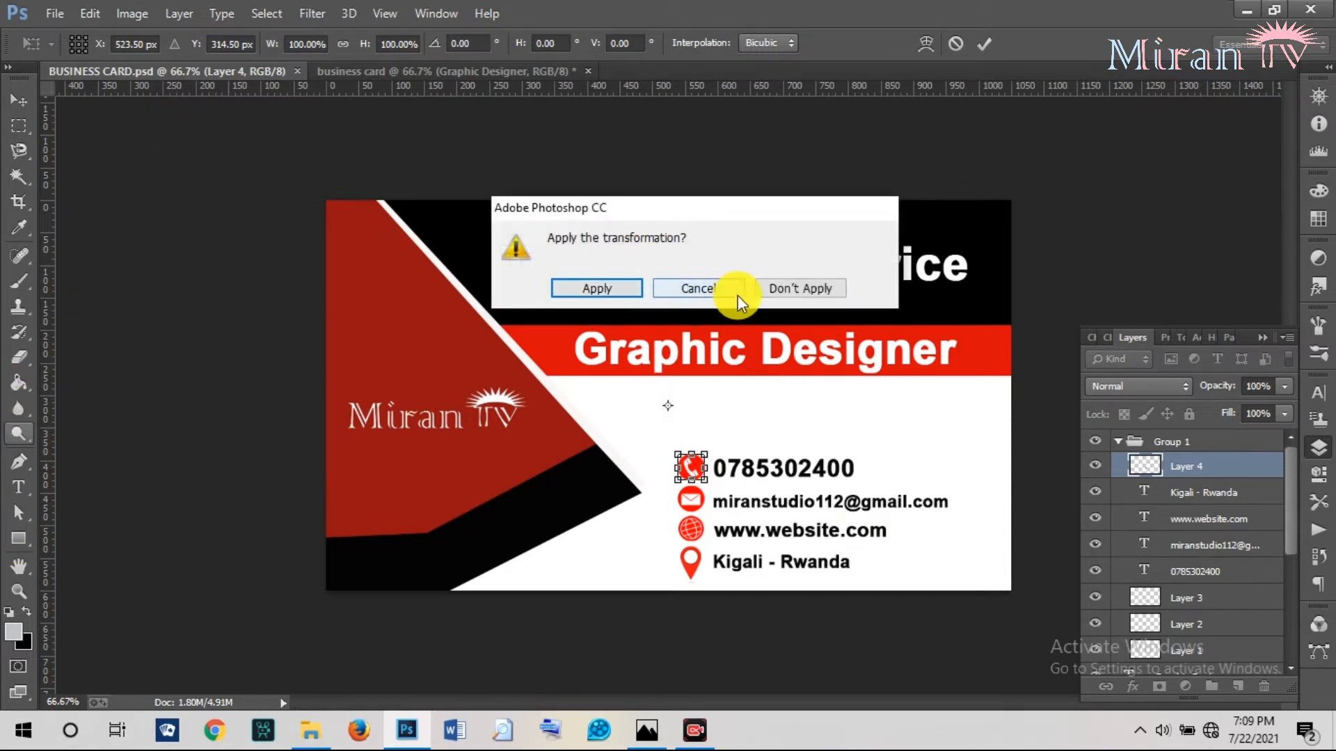
{"action": "left_click", "coordinate": [787, 289]}
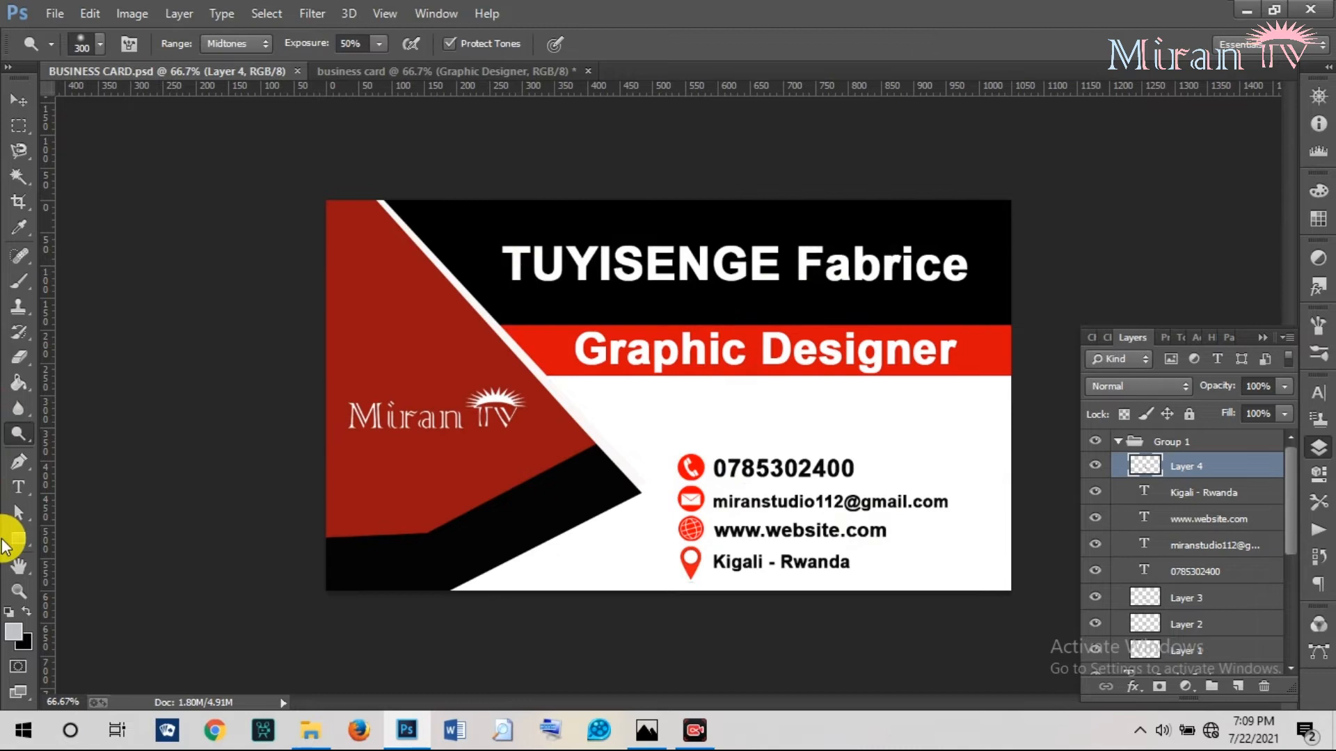
{"action": "left_click", "coordinate": [18, 590]}
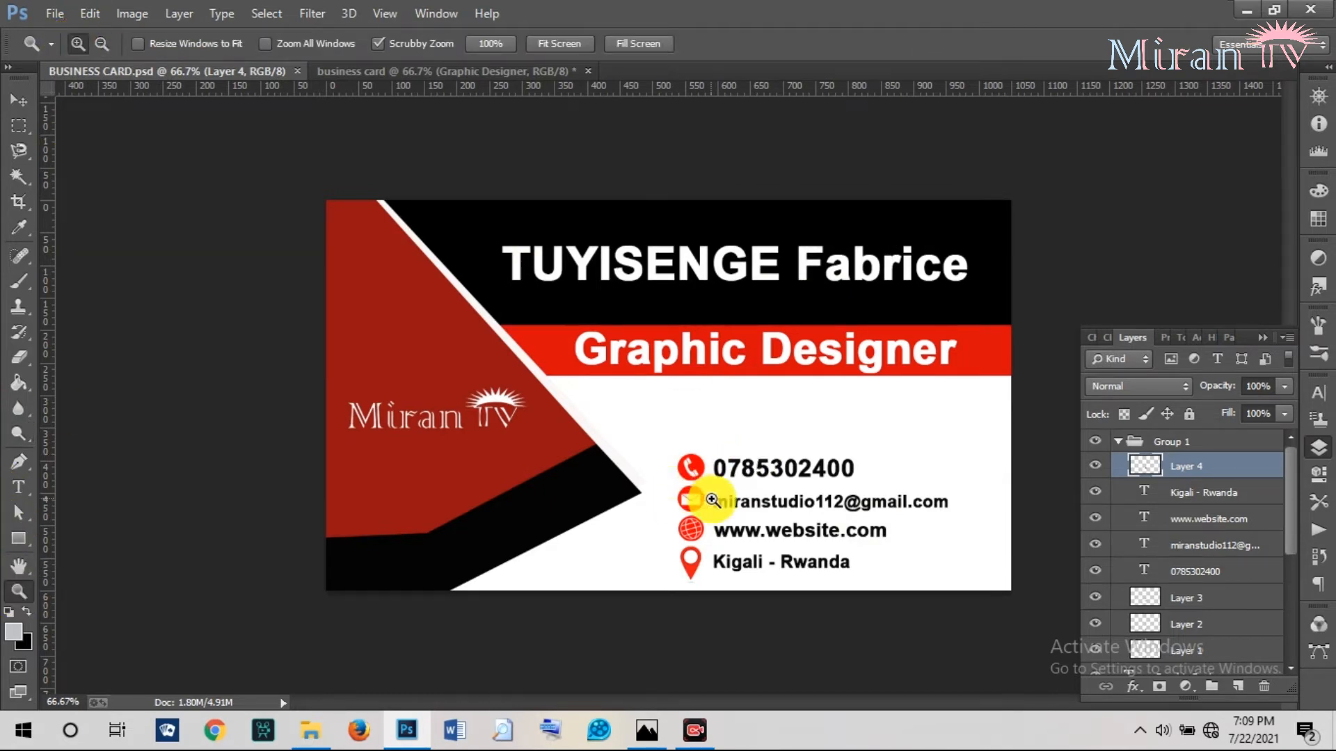
{"action": "left_click", "coordinate": [698, 466]}
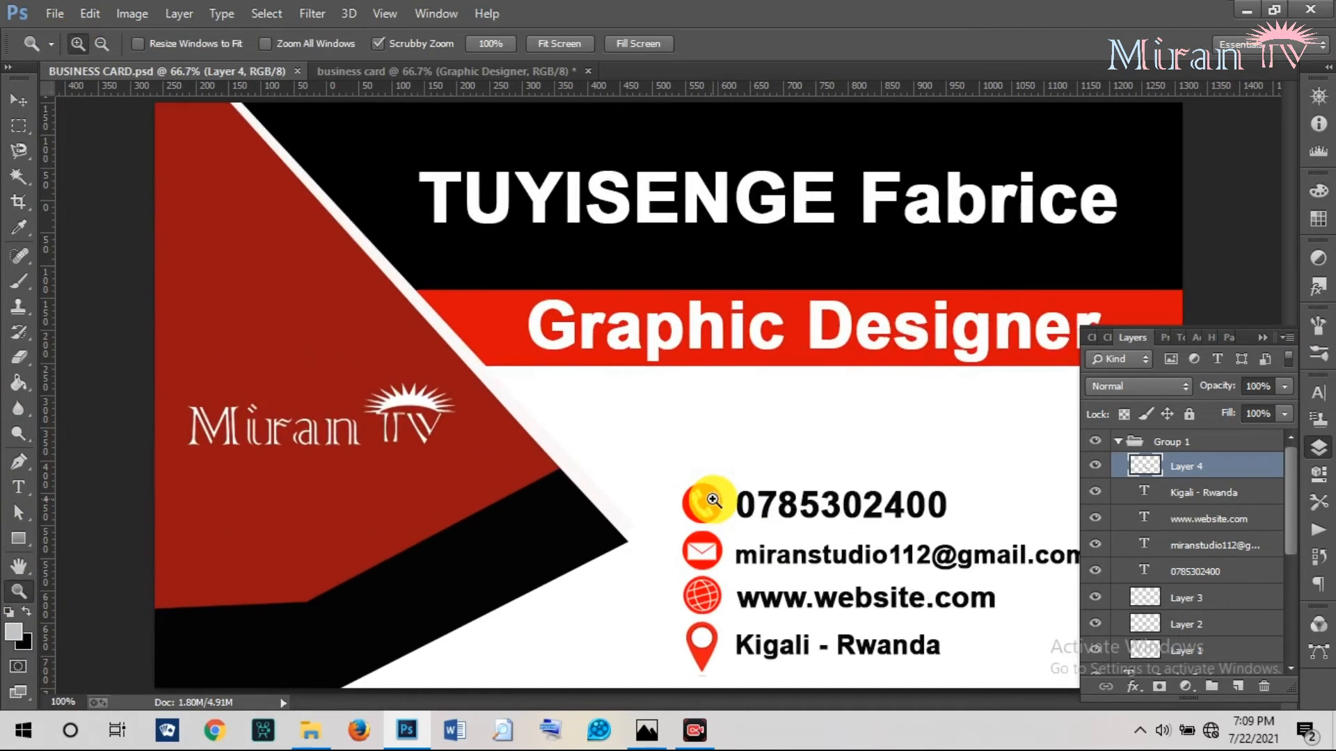
{"action": "left_click", "coordinate": [19, 100]}
{"action": "mouse_move", "coordinate": [713, 495]}
{"action": "left_mouse_down"}
{"action": "mouse_move", "coordinate": [706, 399]}
{"action": "mouse_move", "coordinate": [462, 28]}
{"action": "mouse_move", "coordinate": [462, 78]}
{"action": "mouse_move", "coordinate": [656, 403]}
{"action": "mouse_move", "coordinate": [724, 480]}
{"action": "left_mouse_up"}
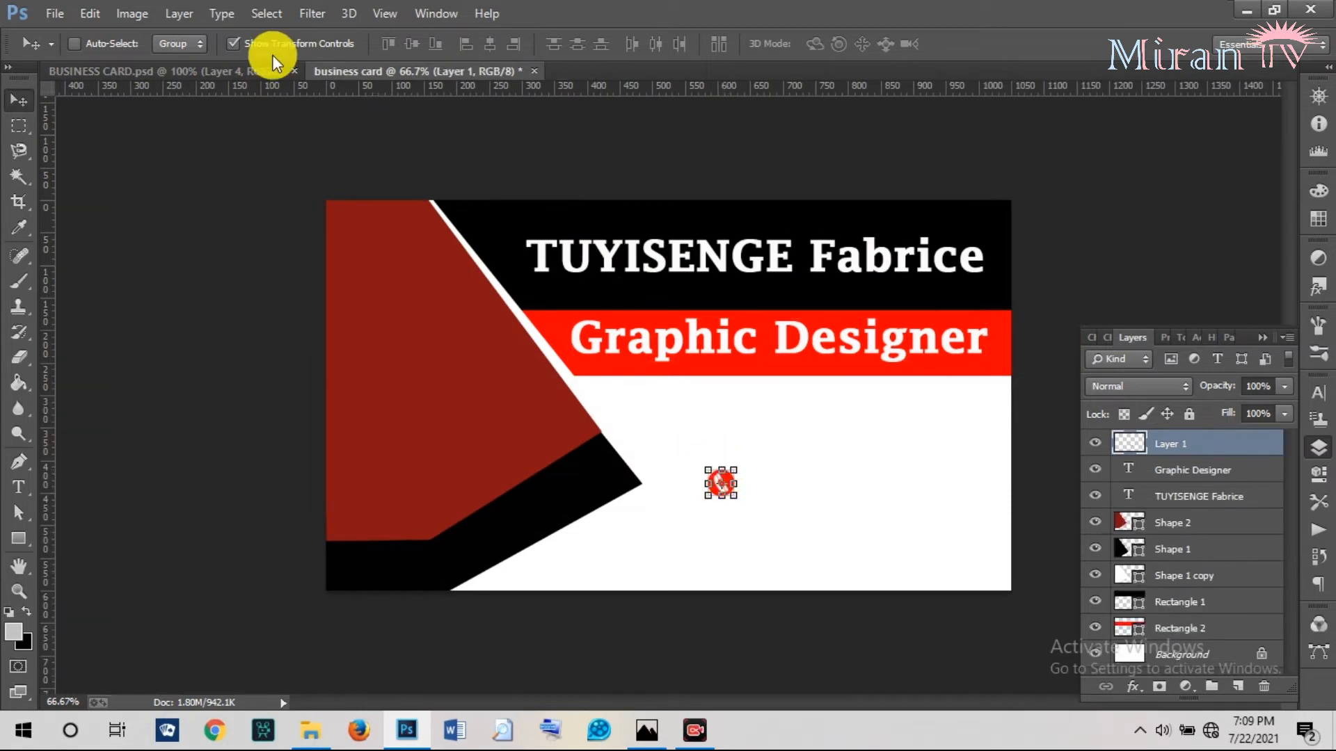
Copy the email and globe icon layers from BUSINESS CARD.psd into the working card.
{"action": "left_click", "coordinate": [252, 70]}
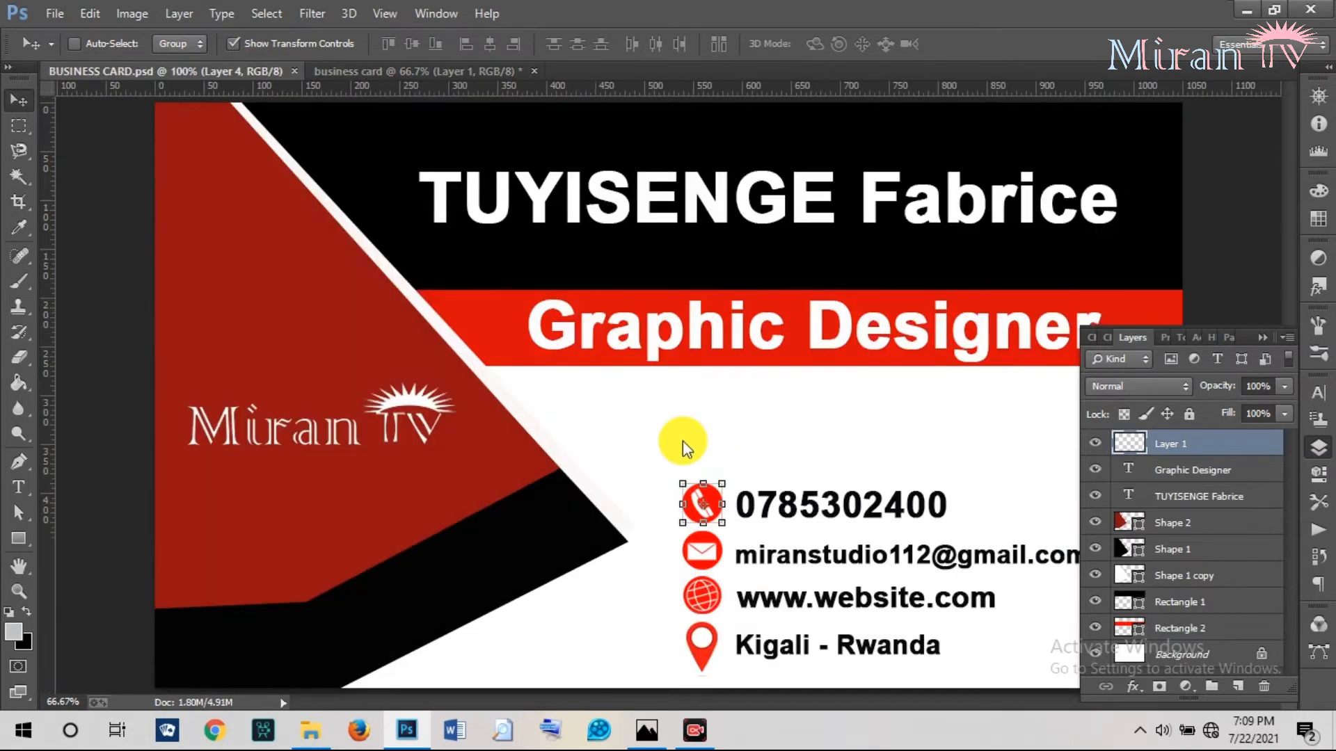
{"action": "right_click", "coordinate": [700, 551]}
{"action": "left_click", "coordinate": [728, 587]}
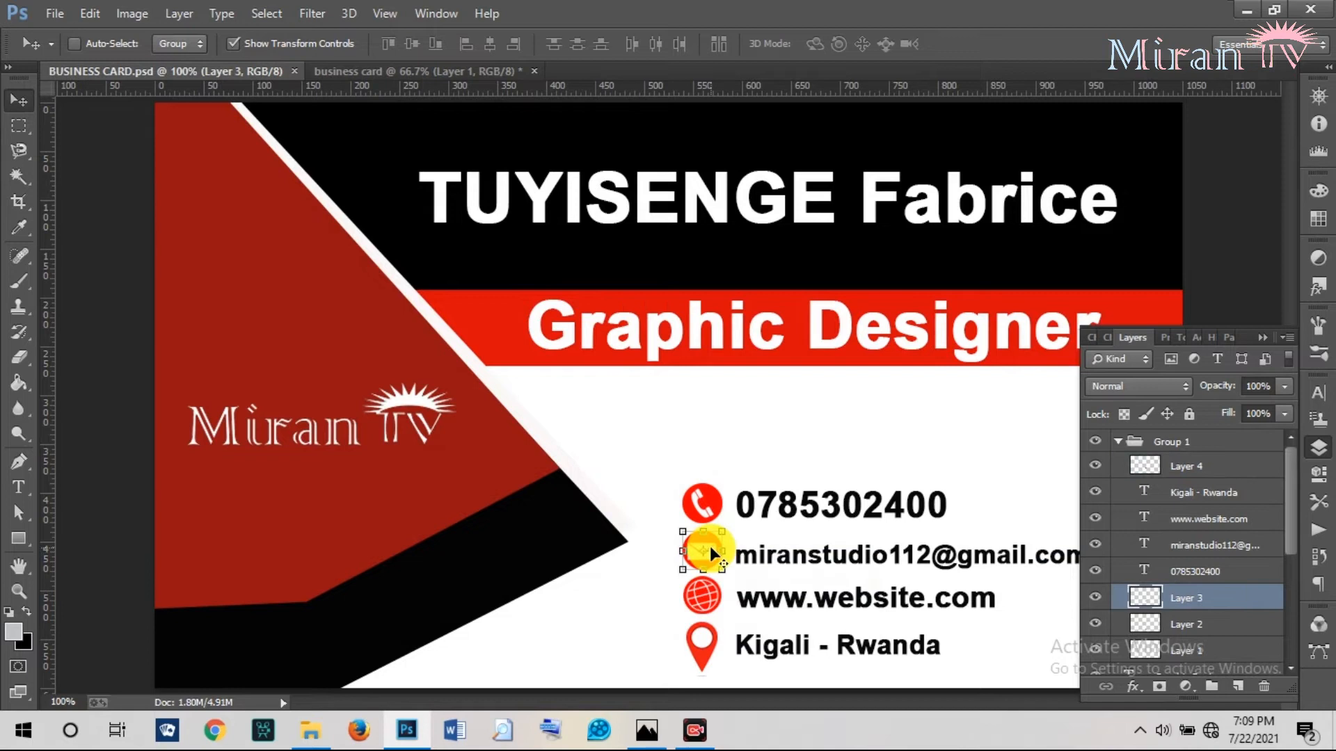
{"action": "left_click_drag", "start_coordinate": [711, 540], "coordinate": [714, 503]}
{"action": "left_click", "coordinate": [266, 72]}
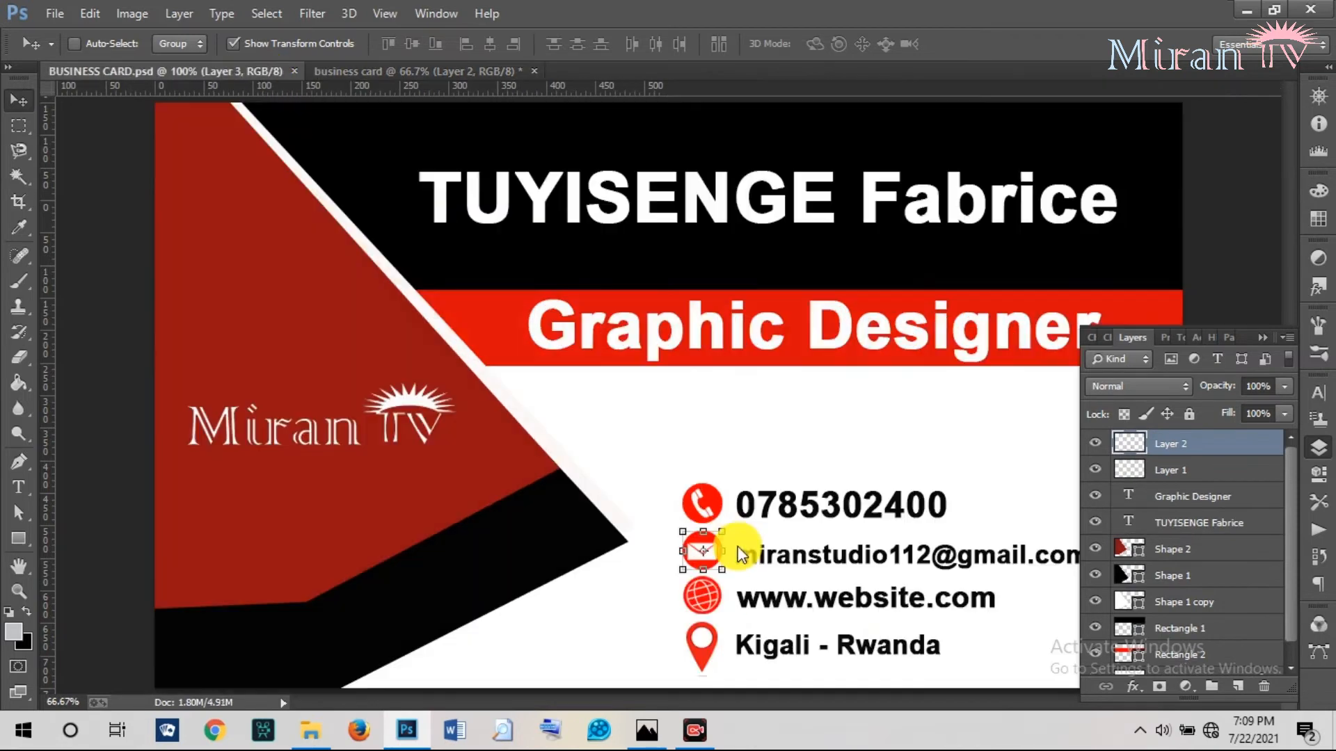
{"action": "right_click", "coordinate": [703, 596]}
{"action": "left_click", "coordinate": [723, 633]}
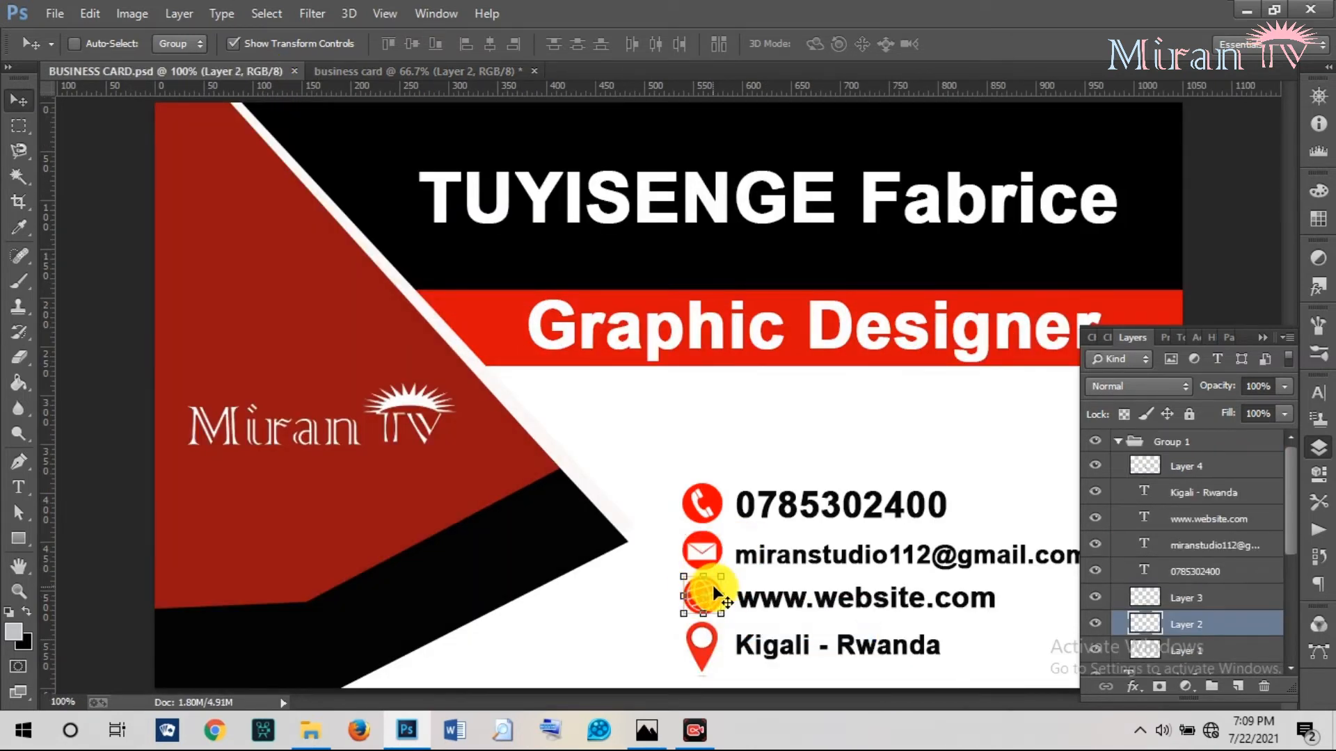
{"action": "left_click_drag", "start_coordinate": [709, 583], "coordinate": [713, 542]}
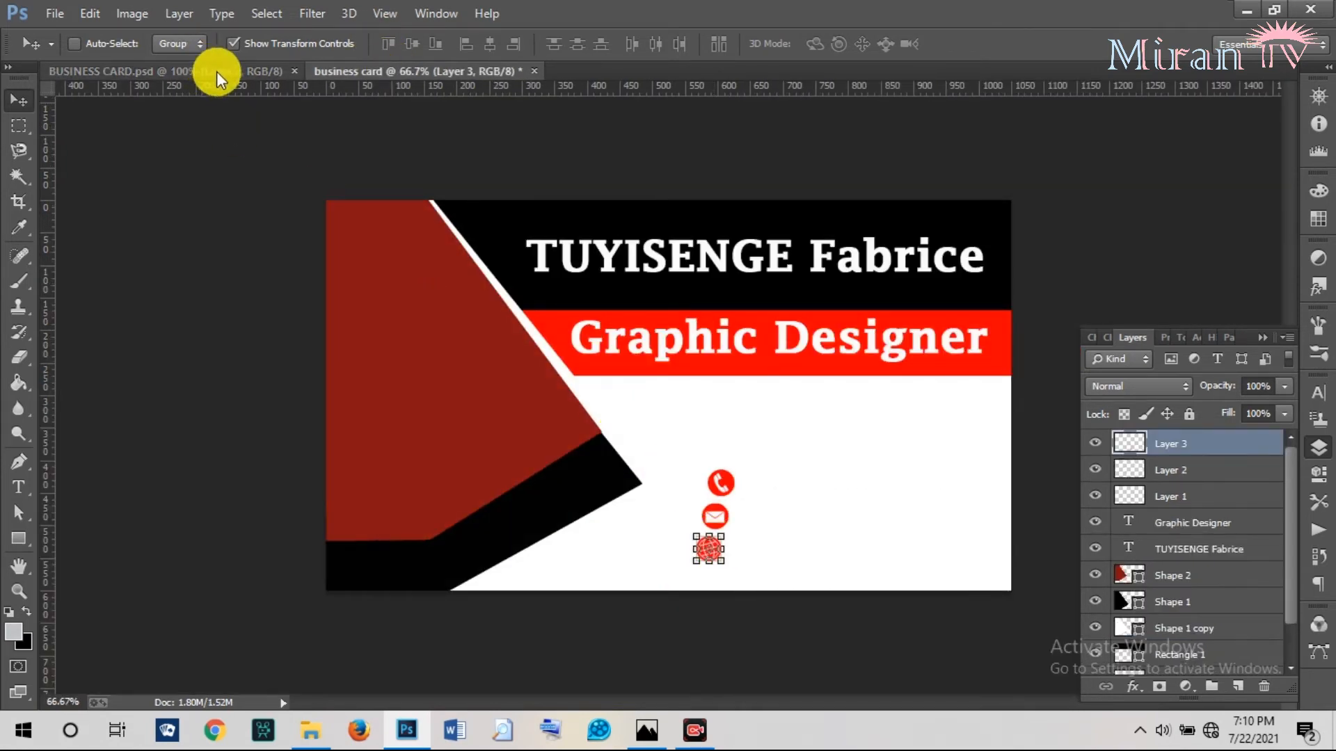
Copy the location pin icon layer into the working card as well.
{"action": "key", "text": "ctrl+Tab"}
{"action": "right_click", "coordinate": [713, 641]}
{"action": "left_click", "coordinate": [740, 571]}
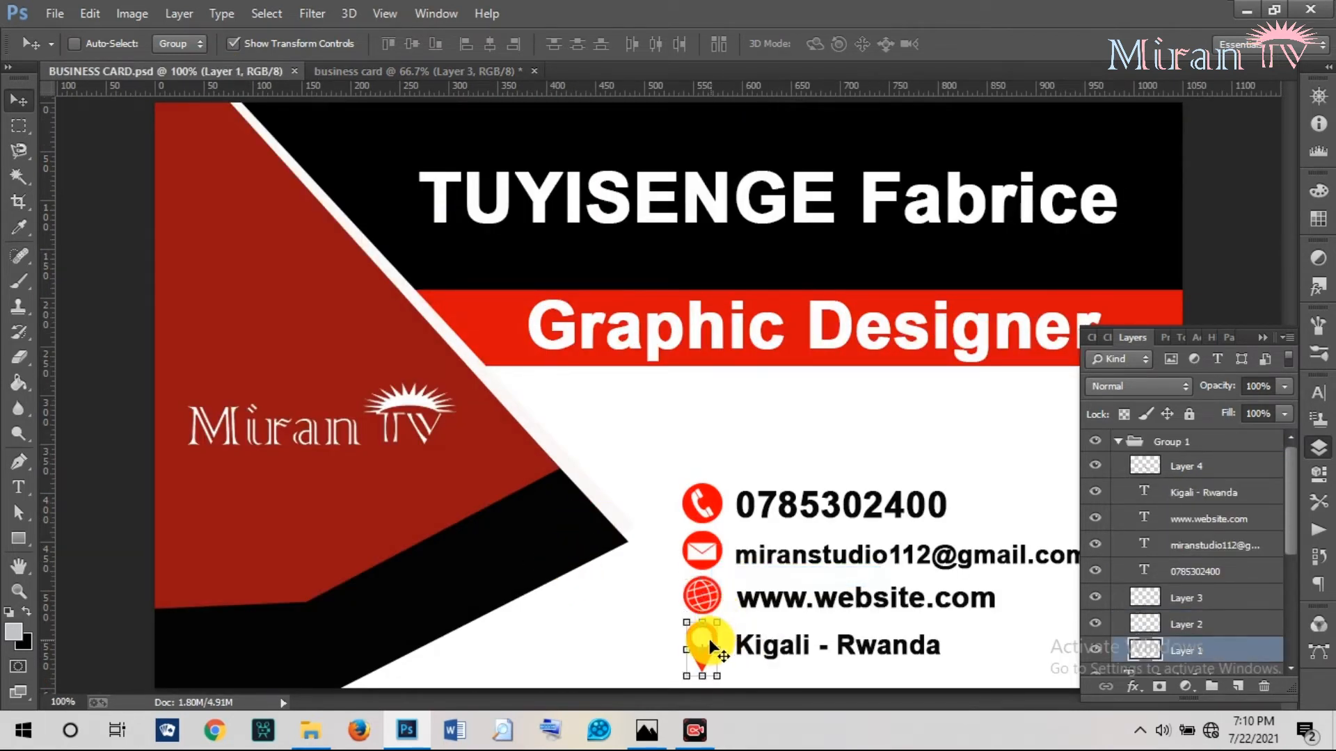
{"action": "left_click_drag", "start_coordinate": [707, 629], "coordinate": [740, 550]}
{"action": "right_click", "coordinate": [722, 485]}
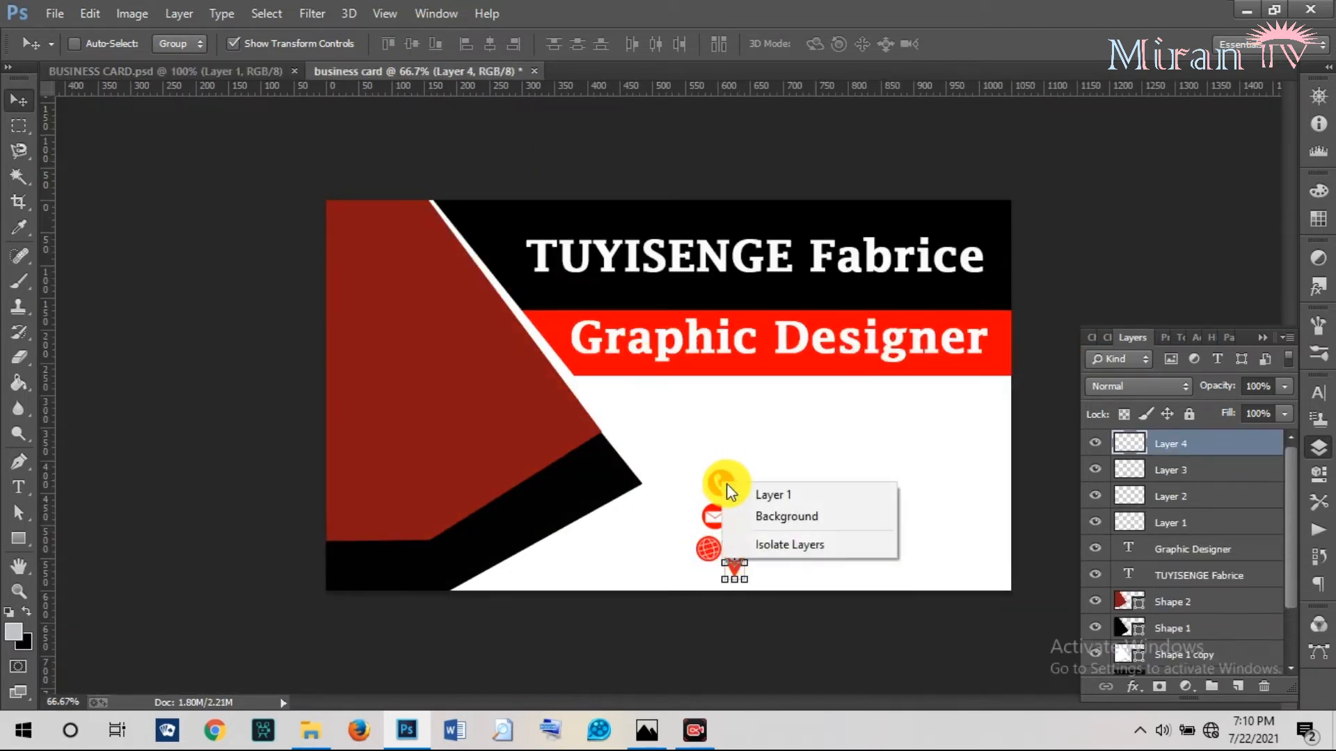
Zoom the view to 100% and move the phone icon up on the card.
{"action": "left_click", "coordinate": [745, 495]}
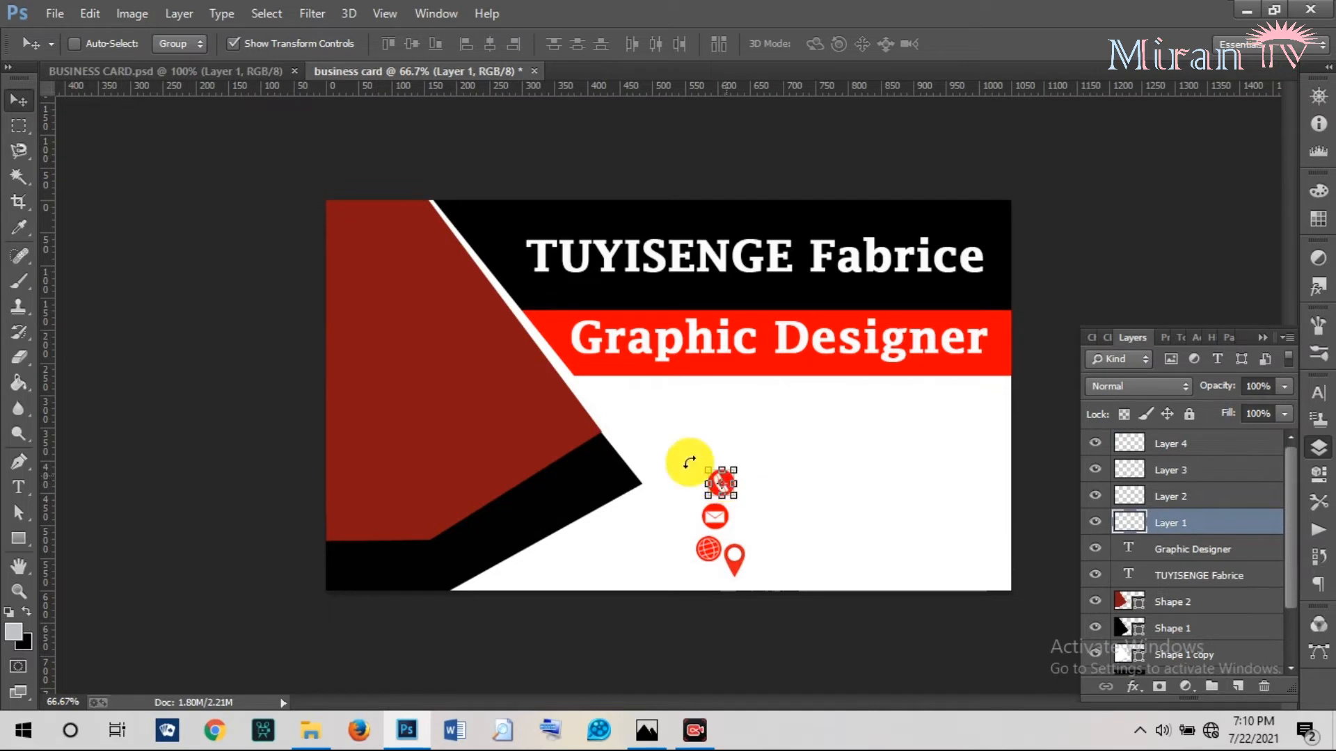
{"action": "left_click", "coordinate": [19, 590]}
{"action": "left_click", "coordinate": [749, 506]}
{"action": "left_click", "coordinate": [748, 506]}
{"action": "left_click", "coordinate": [21, 100]}
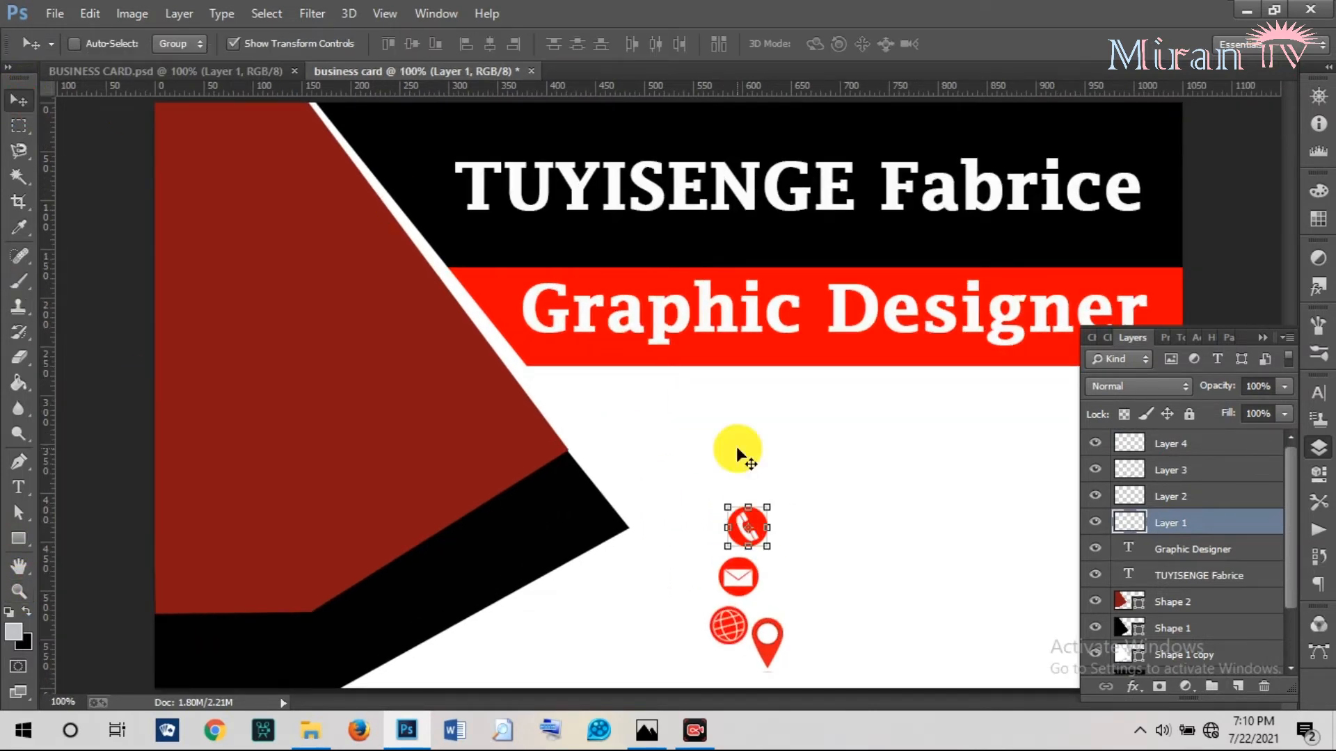
{"action": "left_click_drag", "start_coordinate": [758, 519], "coordinate": [763, 451]}
Move the mail icon (Layer 2) up directly under the phone icon.
{"action": "right_click", "coordinate": [749, 572]}
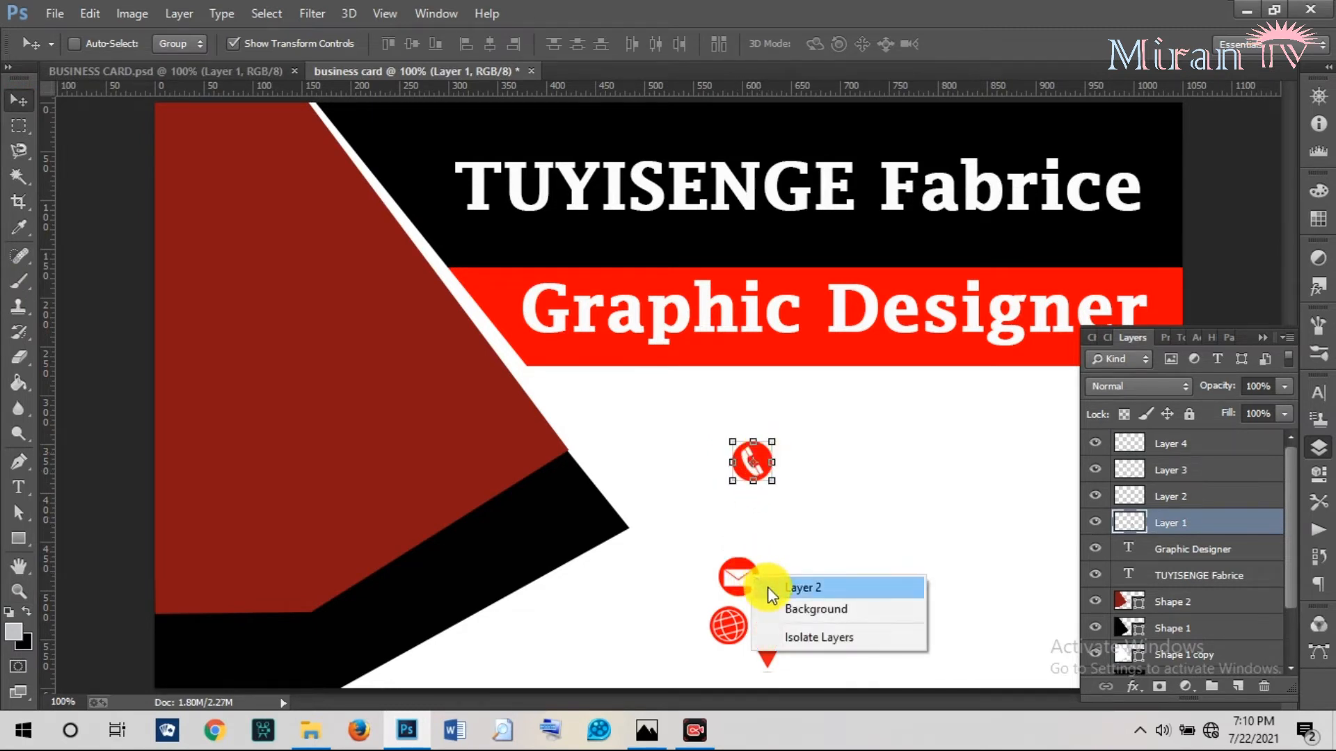
{"action": "left_click", "coordinate": [807, 587]}
{"action": "key", "text": "ctrl+t"}
{"action": "left_click_drag", "start_coordinate": [749, 565], "coordinate": [768, 506]}
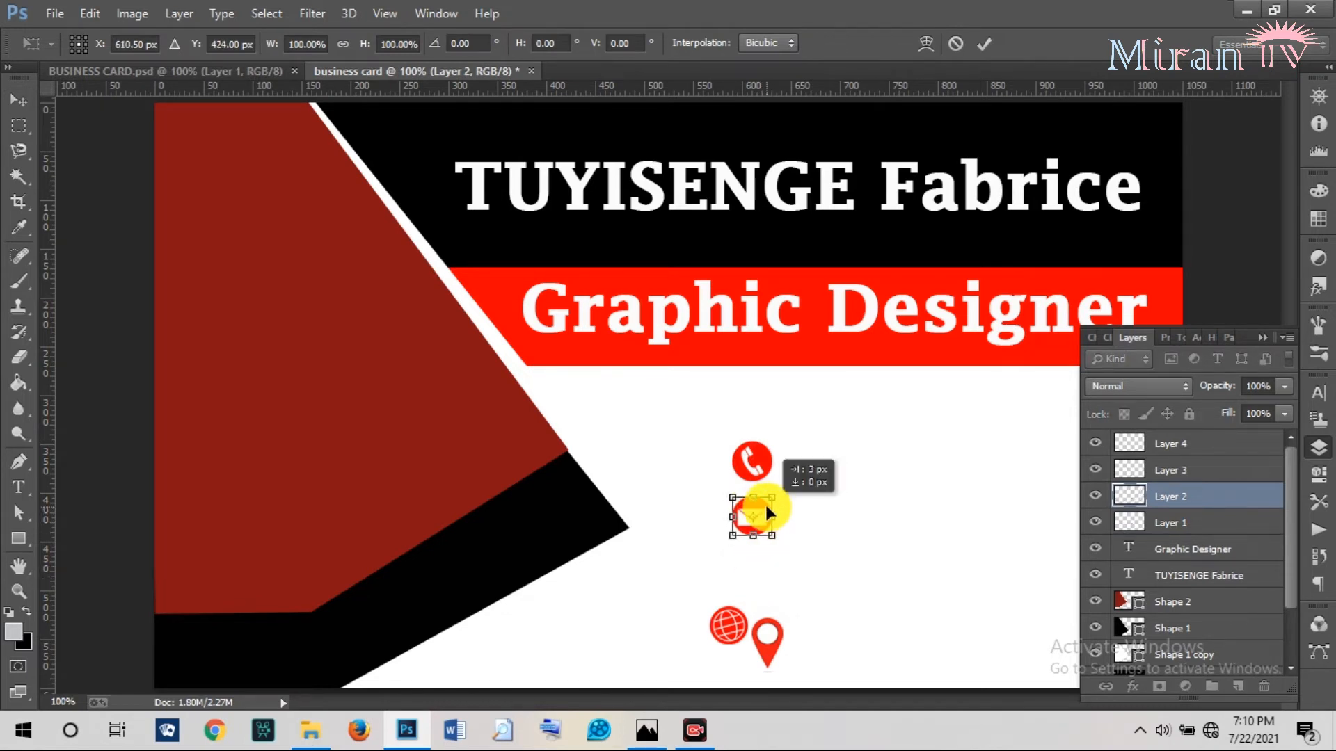
{"action": "right_click", "coordinate": [724, 618]}
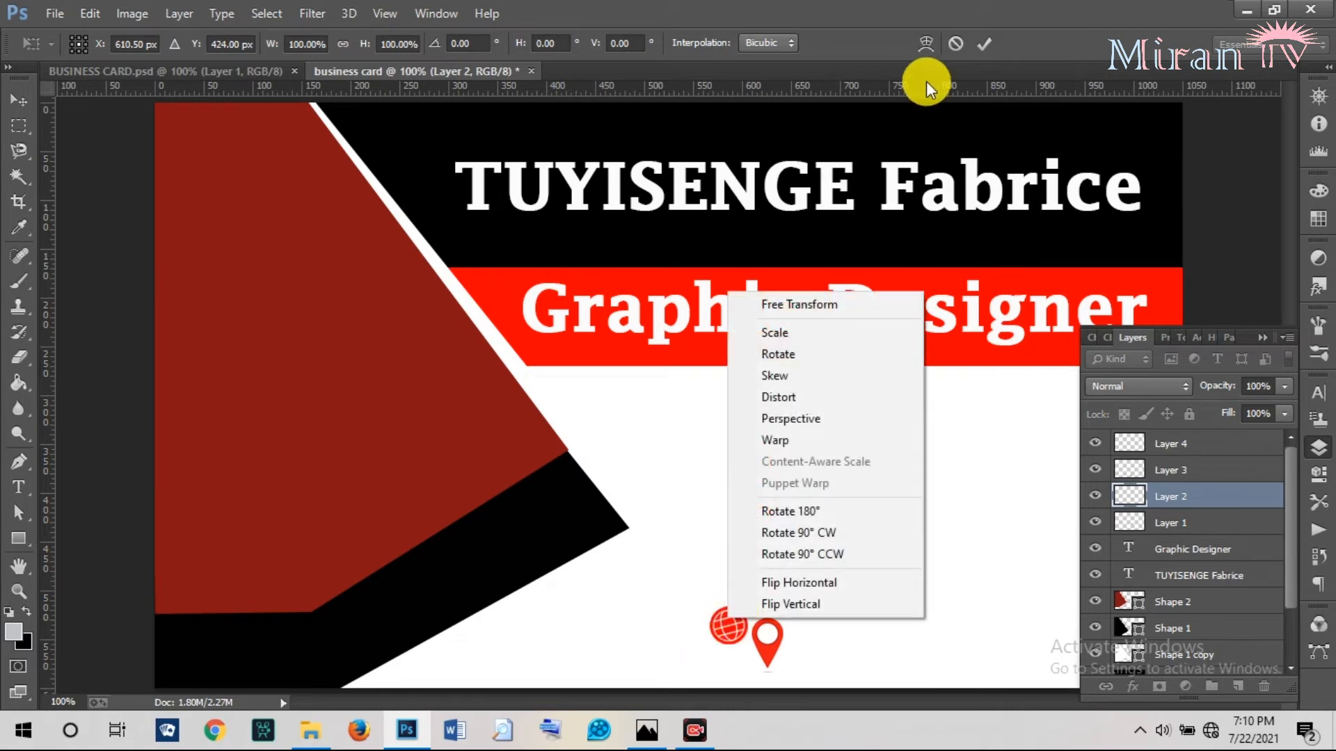
{"action": "left_click", "coordinate": [985, 39]}
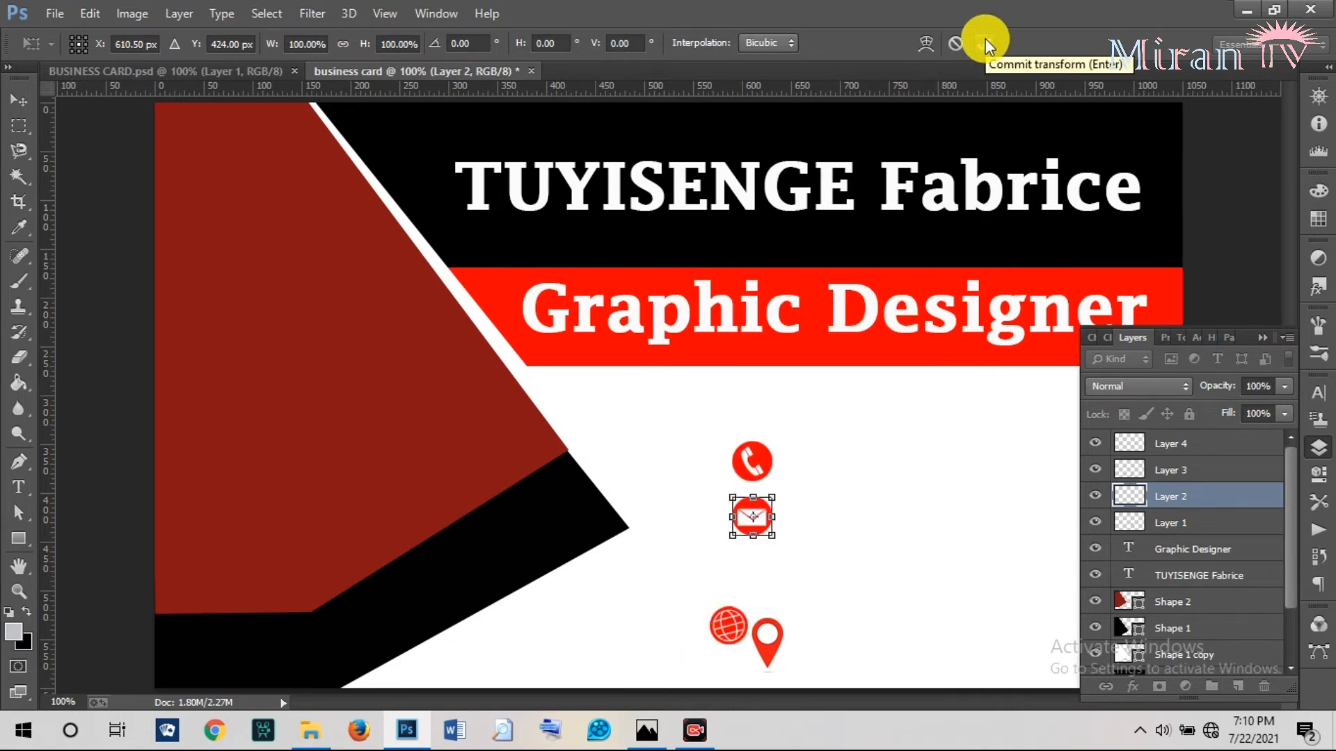
{"action": "left_click", "coordinate": [985, 39]}
Stack the globe (Layer 3) below the mail icon and the pin (Layer 4) below the globe.
{"action": "right_click", "coordinate": [723, 629]}
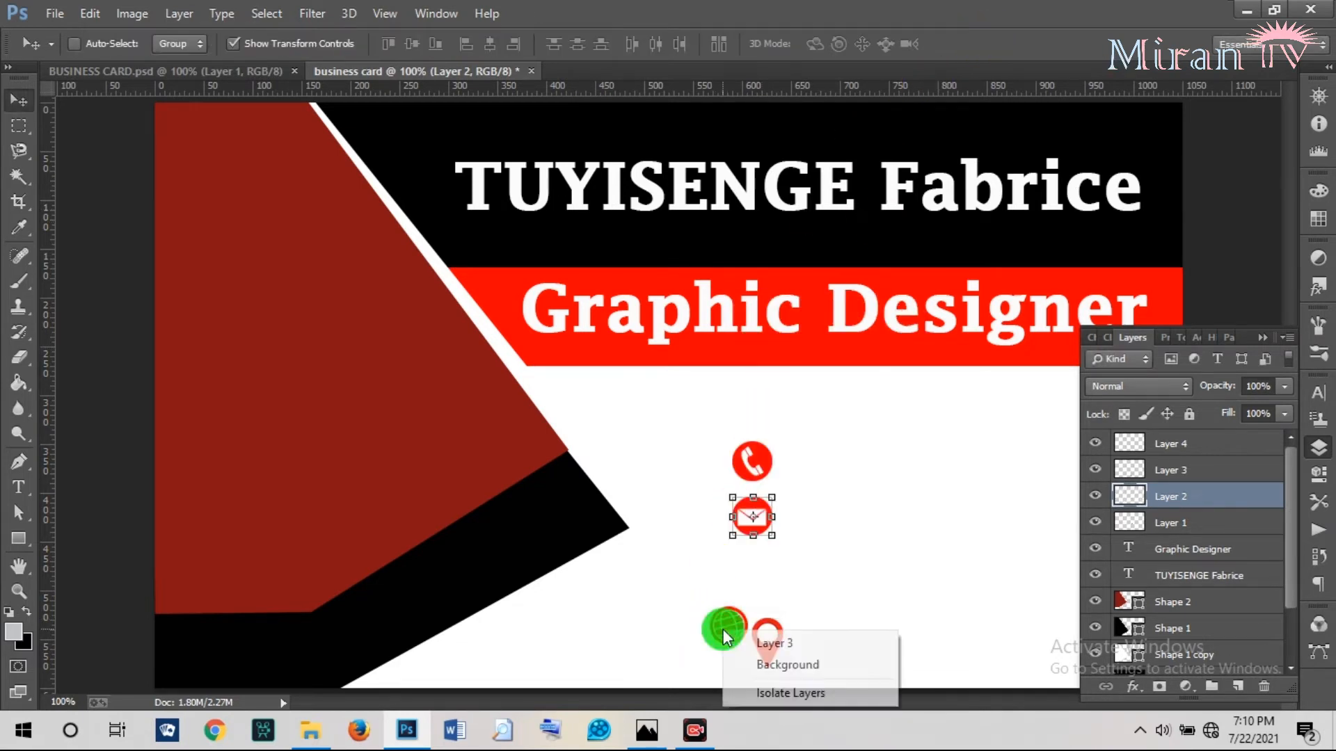
{"action": "left_click", "coordinate": [780, 643]}
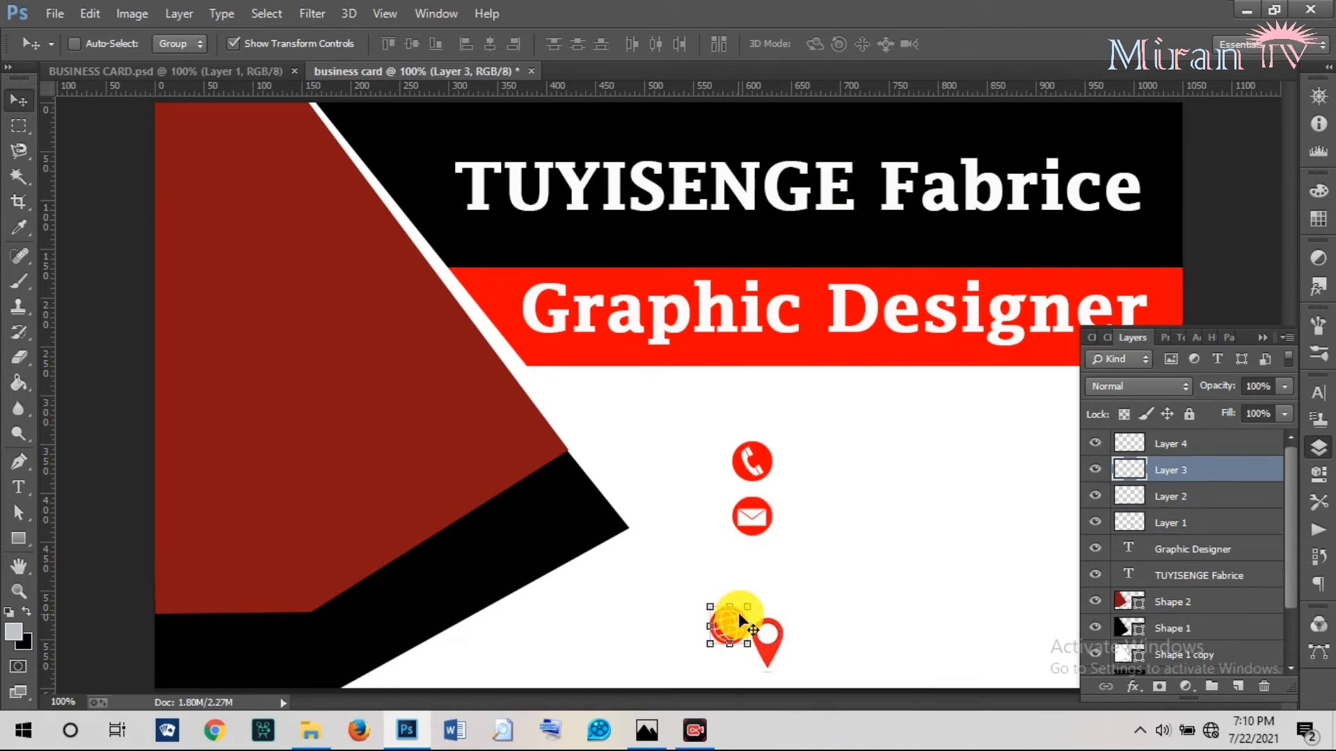
{"action": "left_click_drag", "start_coordinate": [738, 612], "coordinate": [766, 558]}
{"action": "right_click", "coordinate": [770, 647]}
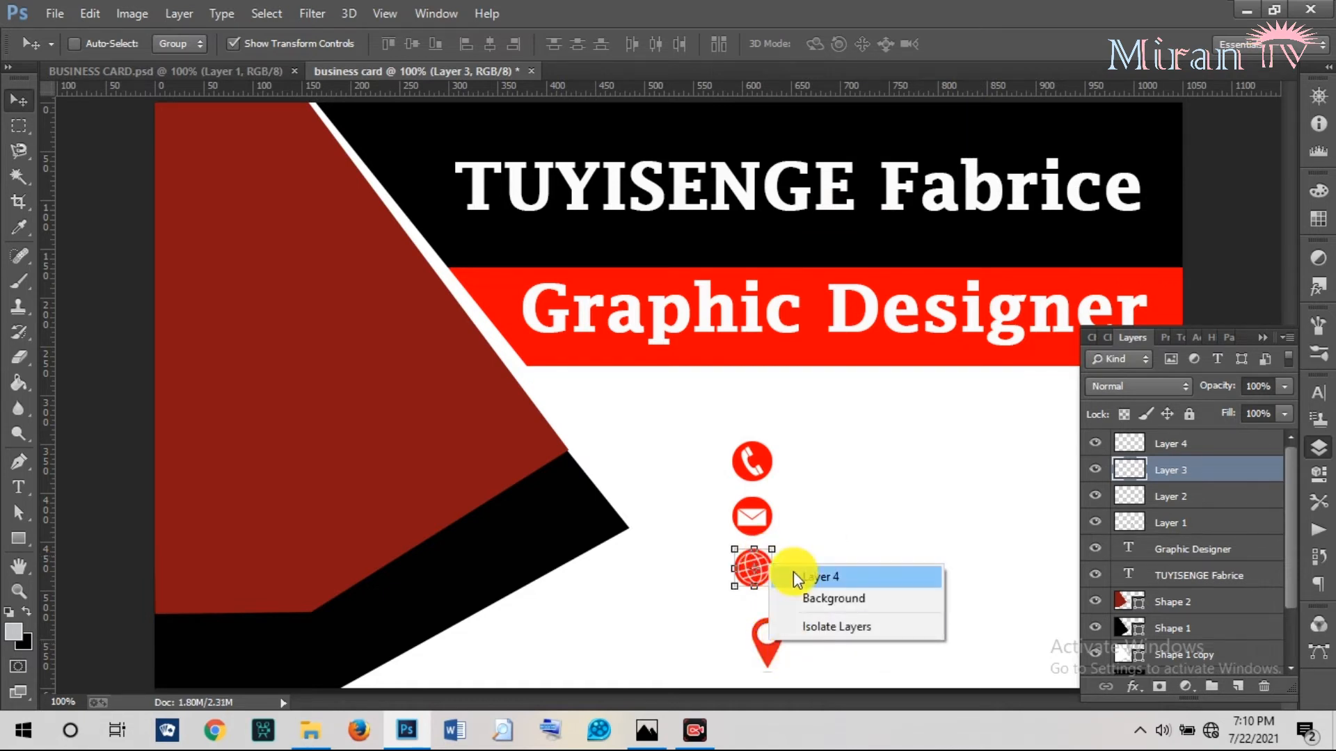
{"action": "left_click", "coordinate": [795, 572]}
{"action": "left_click_drag", "start_coordinate": [775, 624], "coordinate": [768, 618]}
{"action": "right_click", "coordinate": [751, 561]}
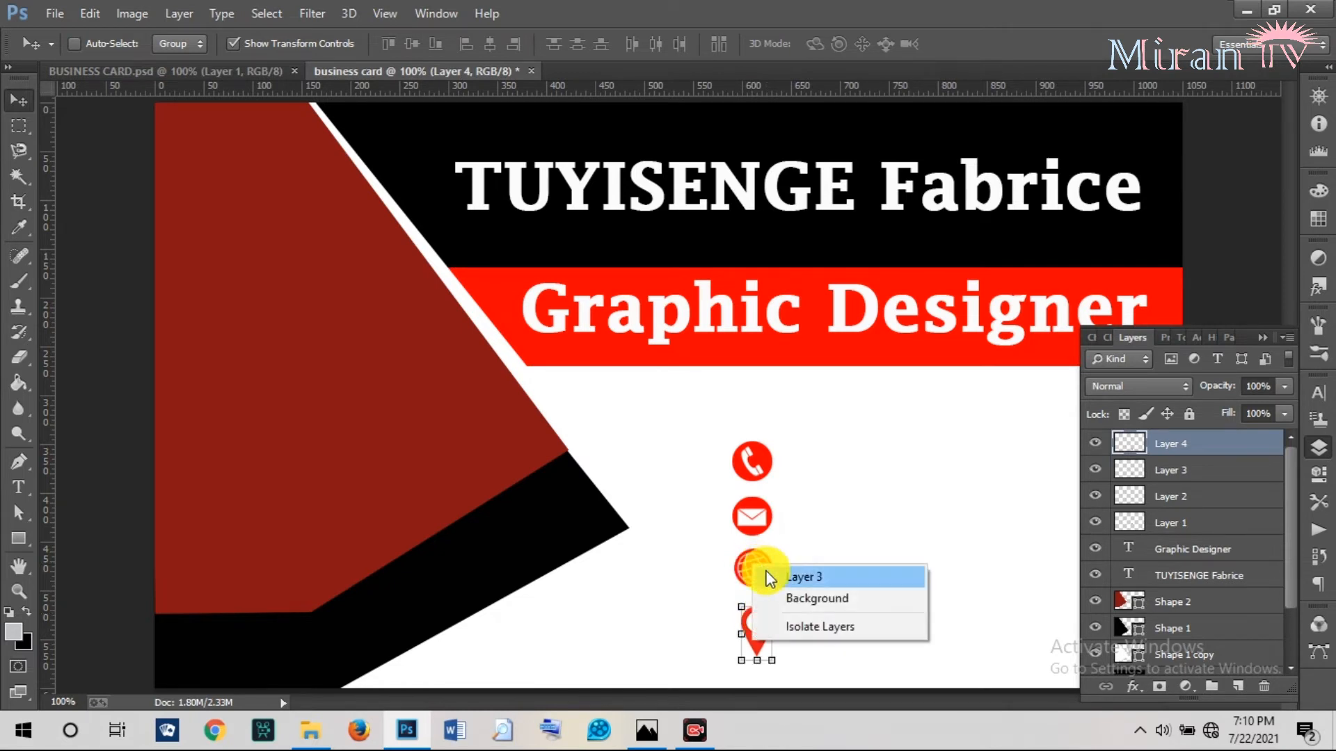
{"action": "left_click", "coordinate": [764, 569]}
{"action": "left_click_drag", "start_coordinate": [763, 560], "coordinate": [769, 568]}
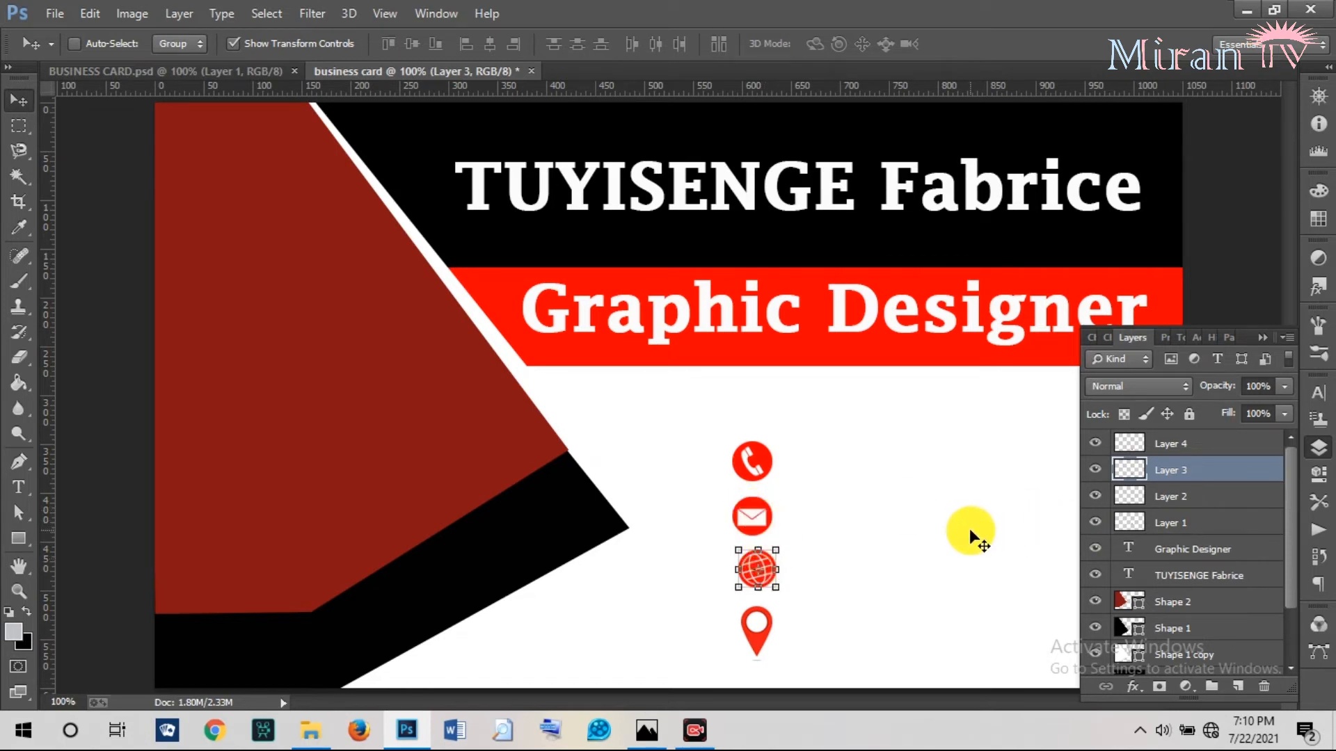
Select Layers 1–4, align them on horizontal centres, and shift the column slightly up.
{"action": "left_click", "coordinate": [1176, 524], "text": "shift"}
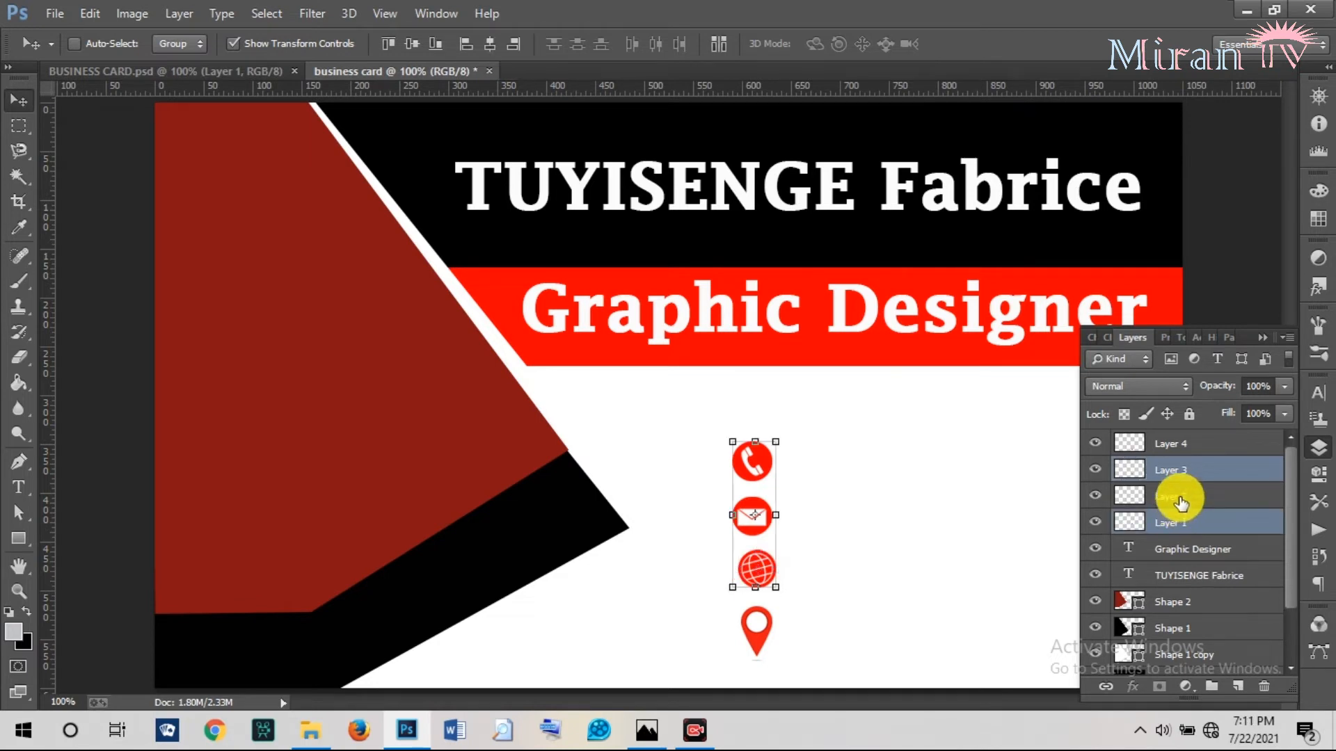
{"action": "left_click", "coordinate": [1172, 443], "text": "shift"}
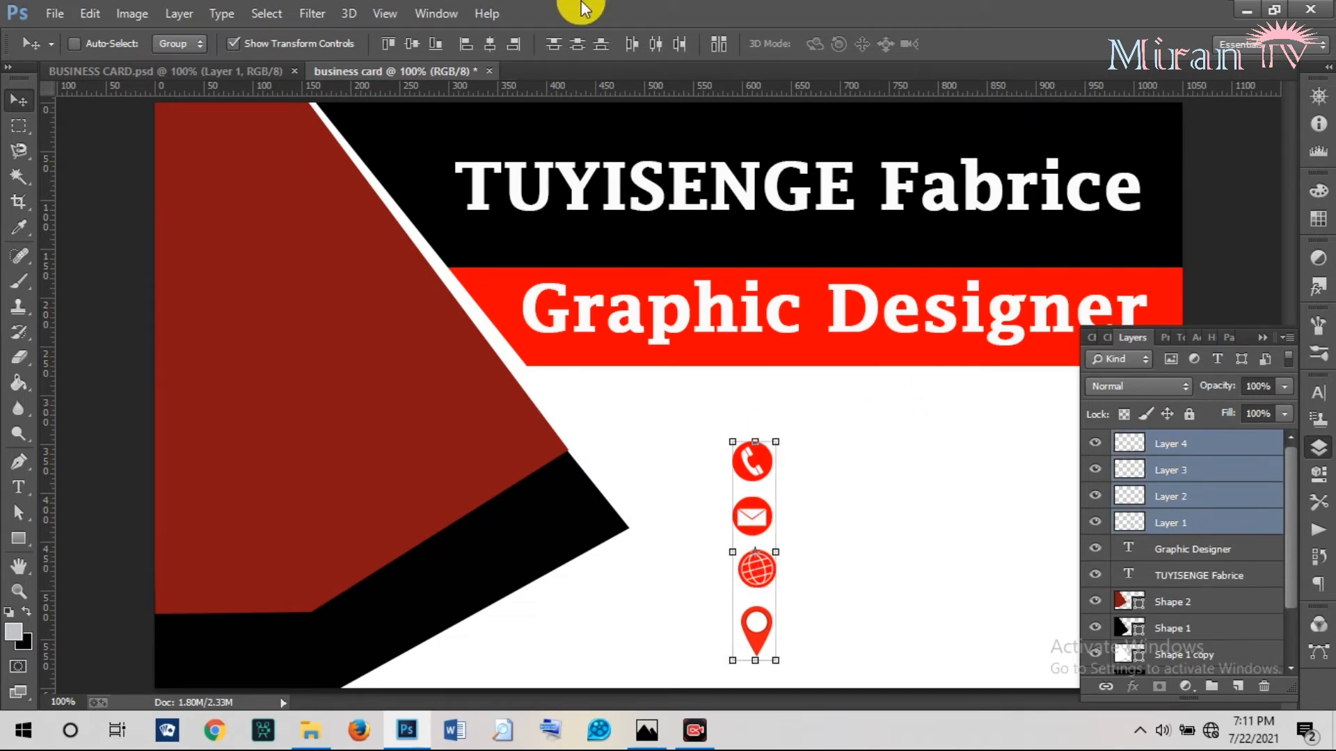
{"action": "left_click", "coordinate": [490, 44]}
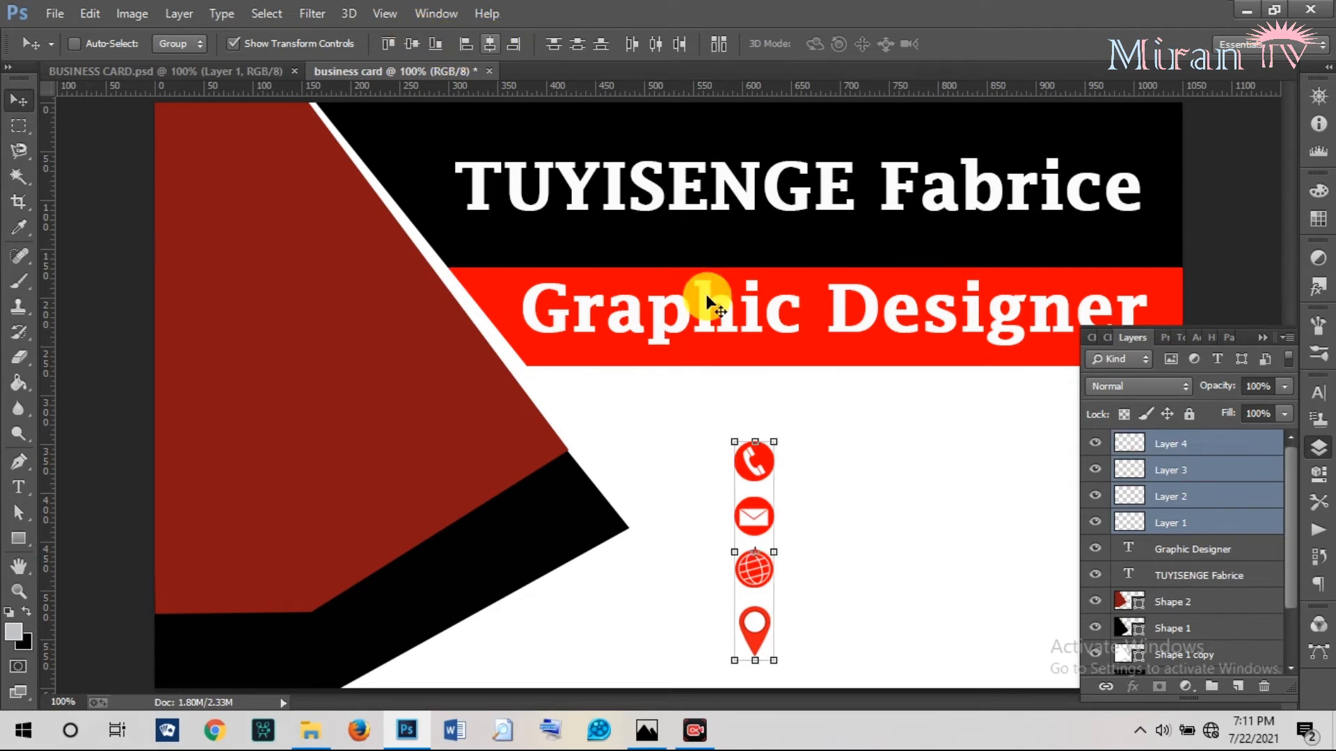
{"action": "left_click_drag", "start_coordinate": [755, 482], "coordinate": [755, 474]}
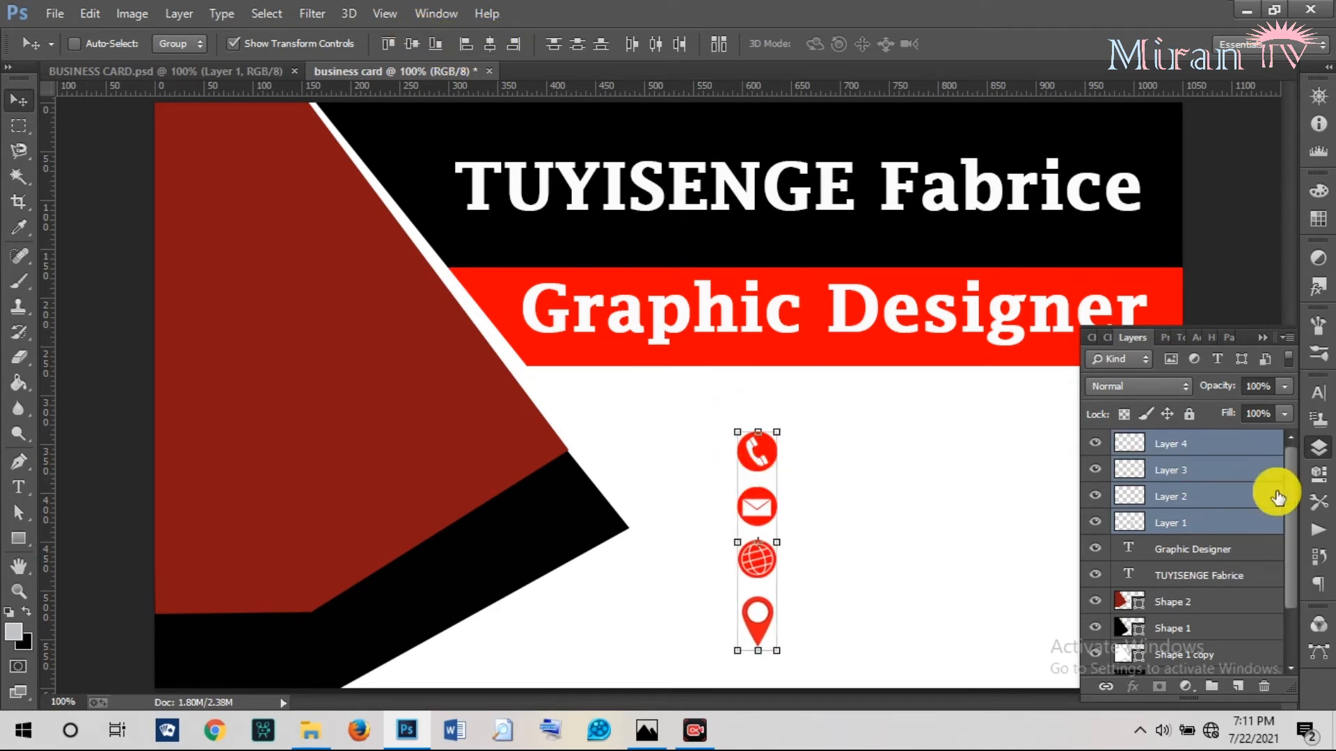
{"action": "left_click", "coordinate": [1187, 444]}
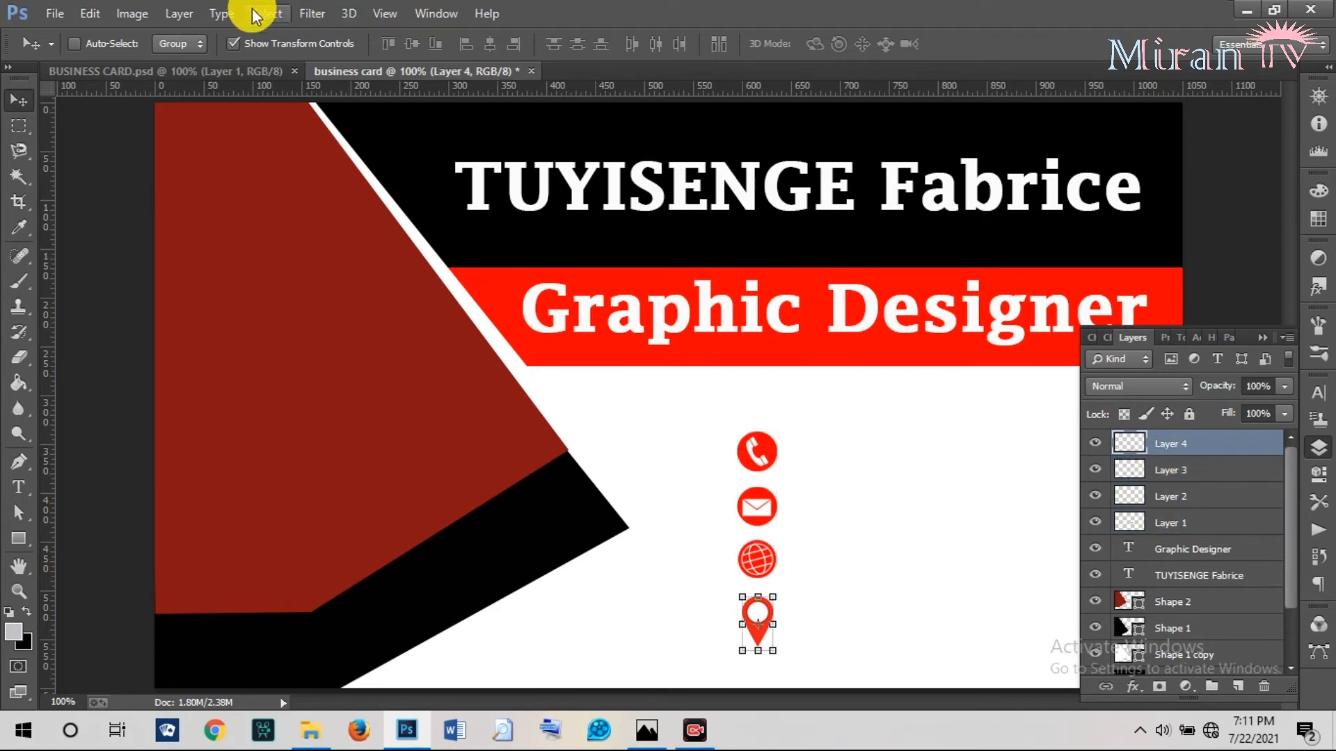
{"action": "left_click", "coordinate": [259, 69]}
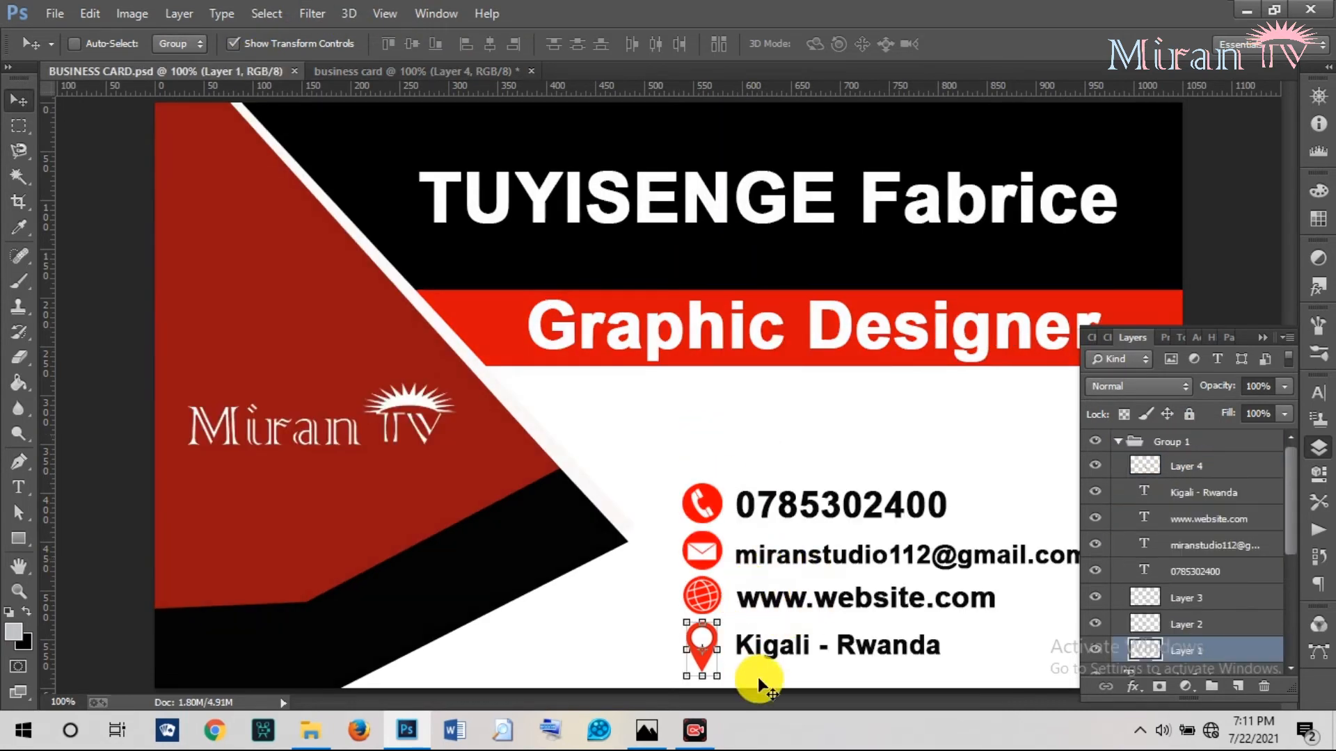
{"action": "left_click", "coordinate": [412, 72]}
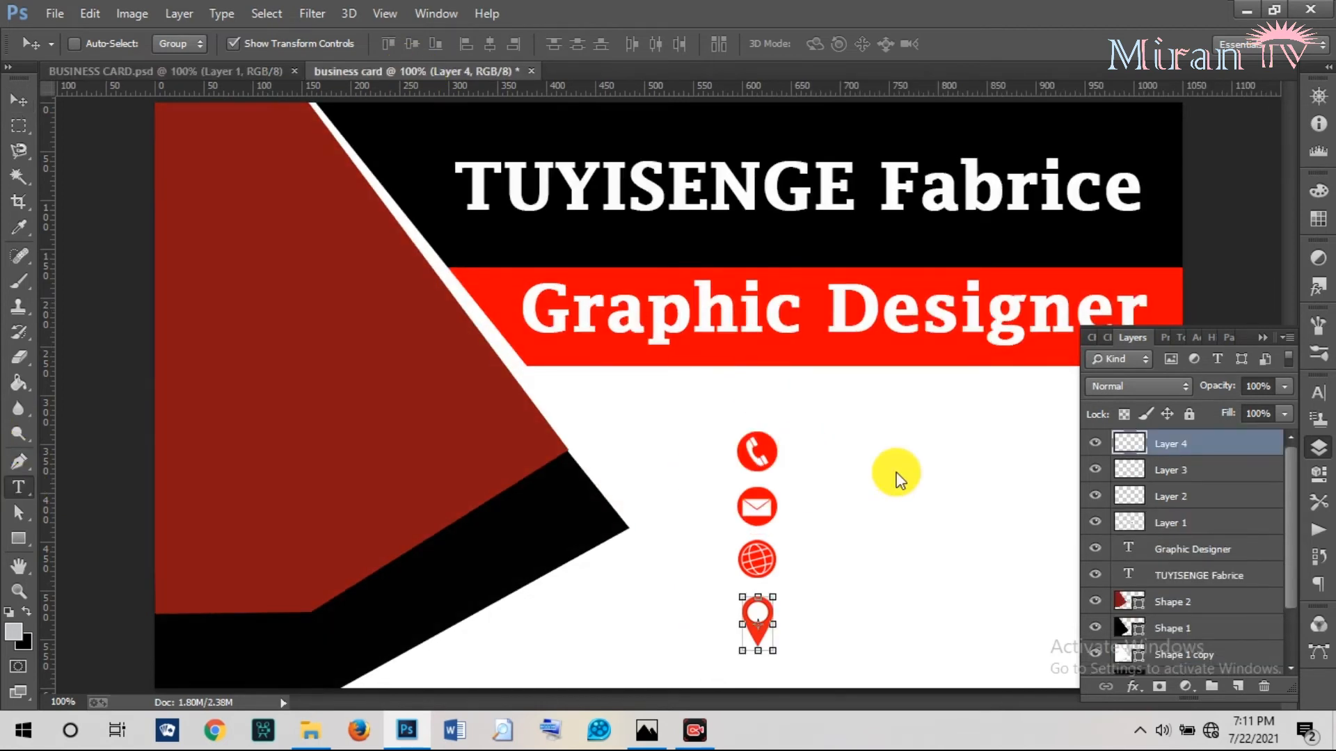
Type the phone number as a new text layer beside the phone icon.
{"action": "key", "text": "t"}
{"action": "left_click", "coordinate": [804, 450]}
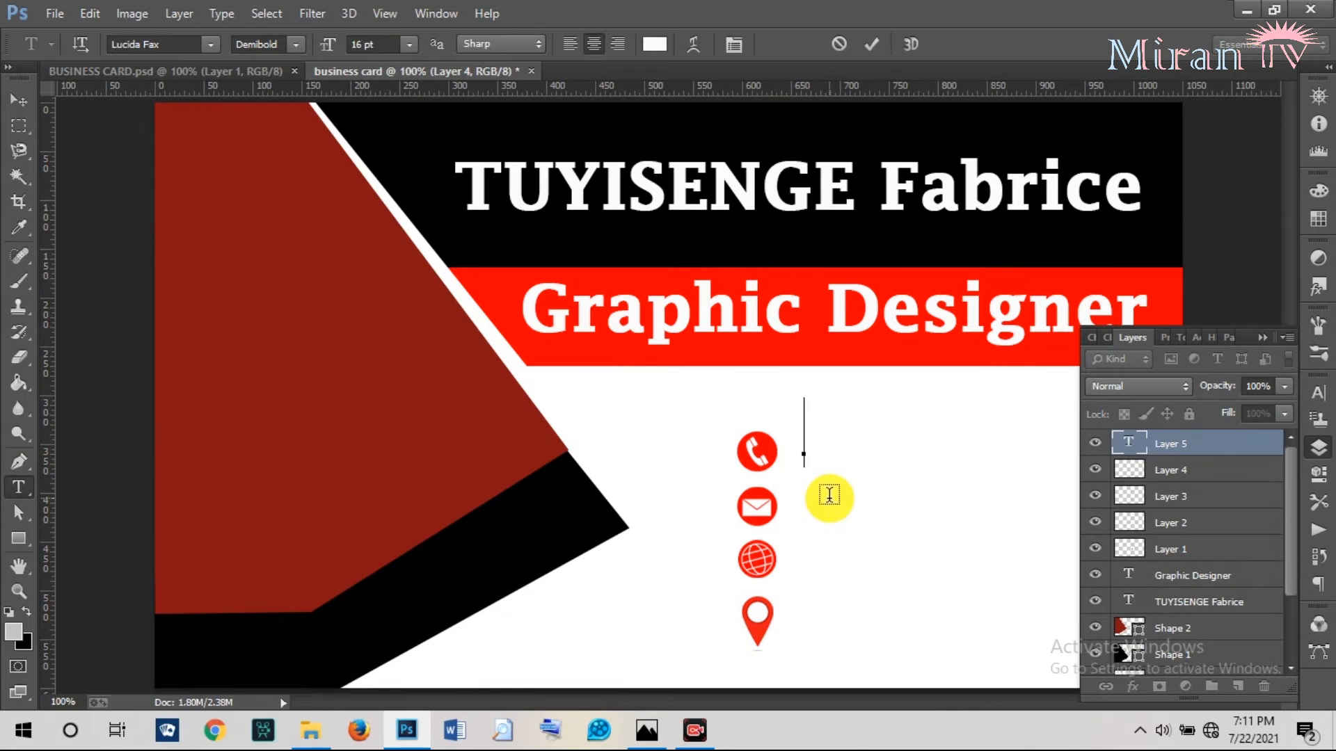
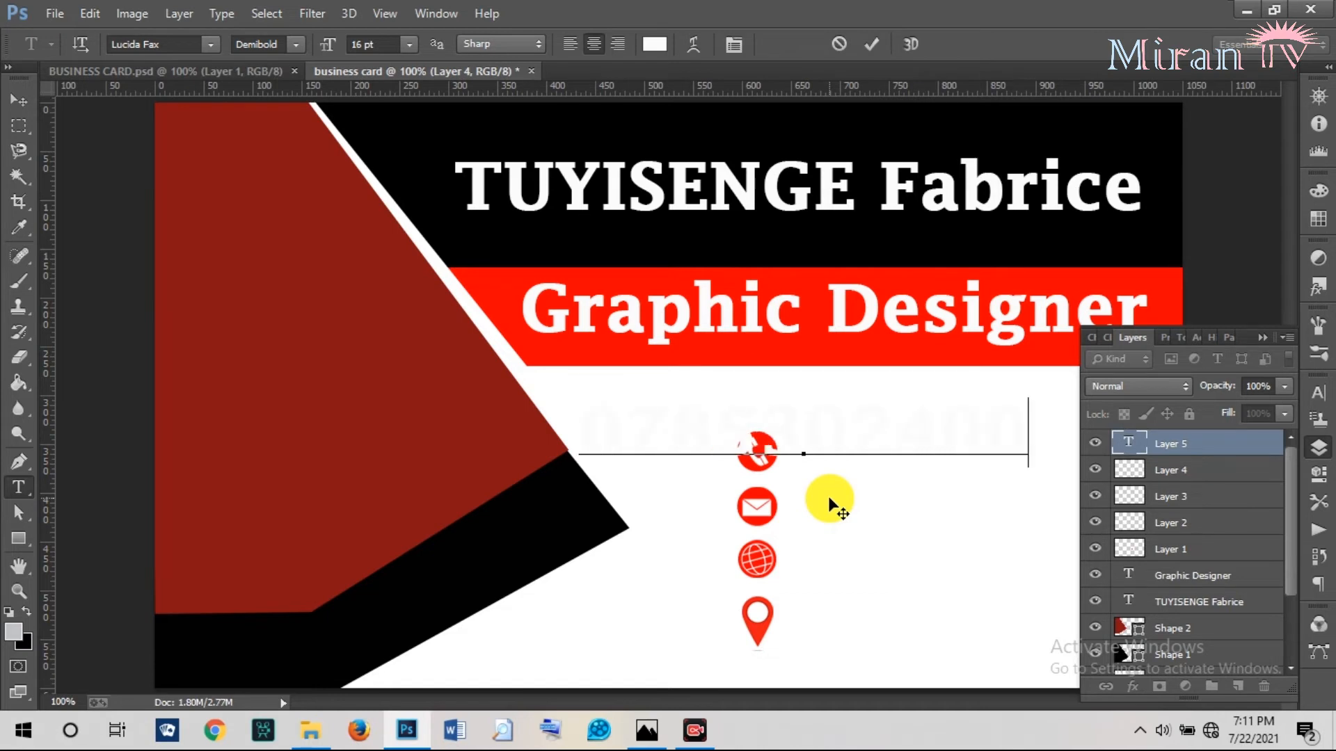
{"action": "left_click", "coordinate": [871, 44]}
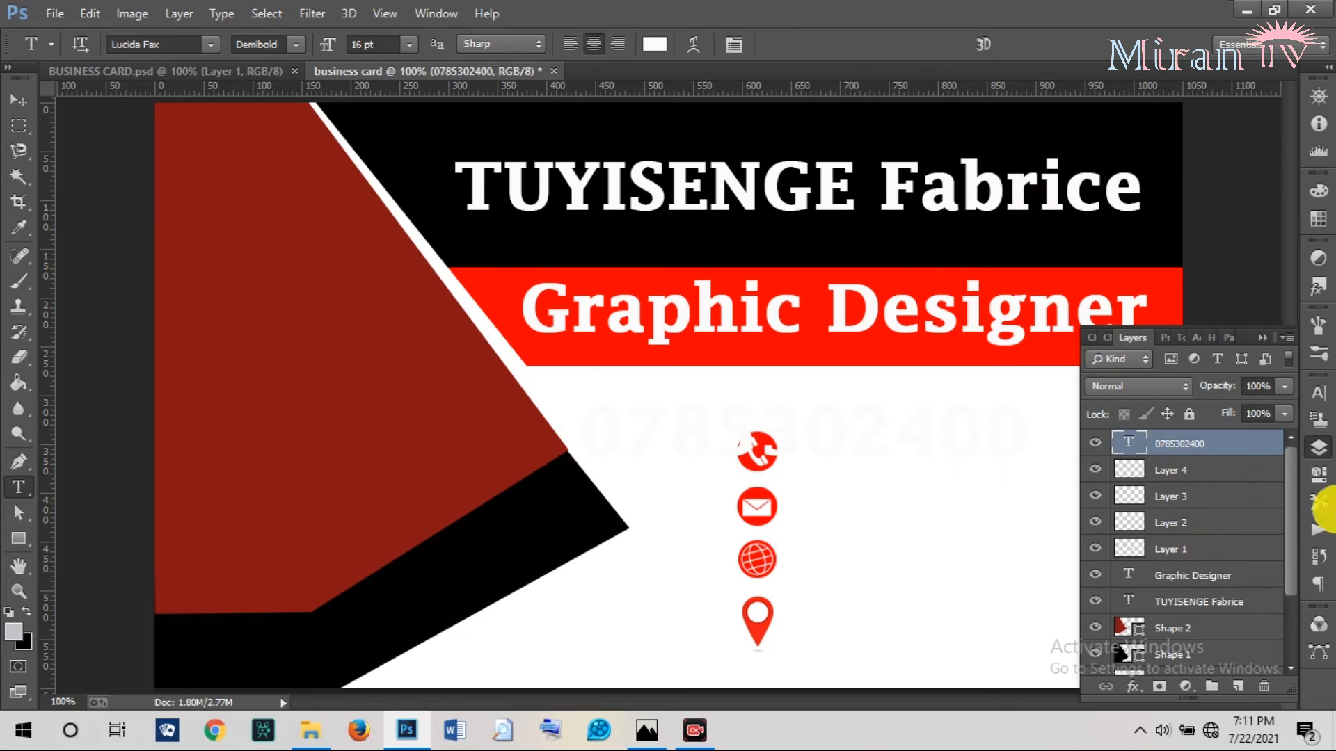
Set the phone number's text colour to near-black 030303.
{"action": "left_click", "coordinate": [1317, 393]}
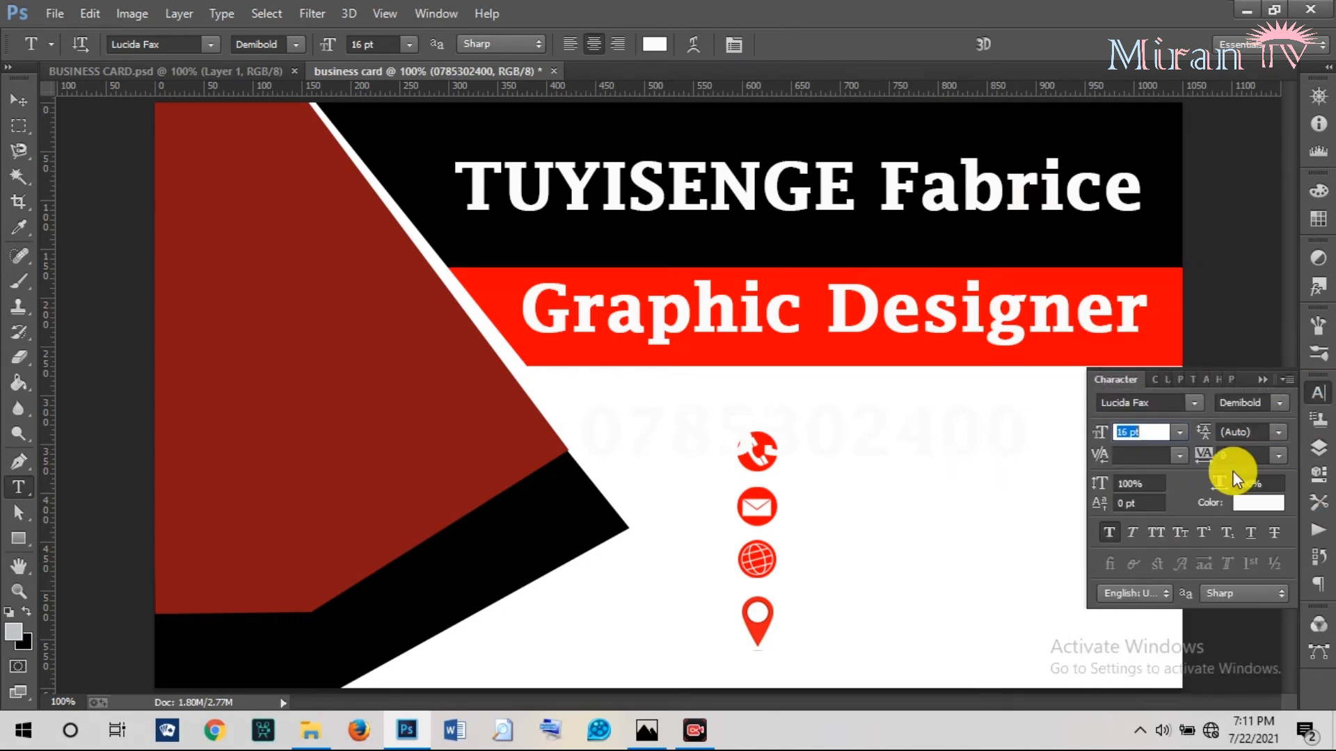
{"action": "left_click", "coordinate": [1317, 447]}
{"action": "left_click", "coordinate": [657, 45]}
{"action": "left_click", "coordinate": [418, 419]}
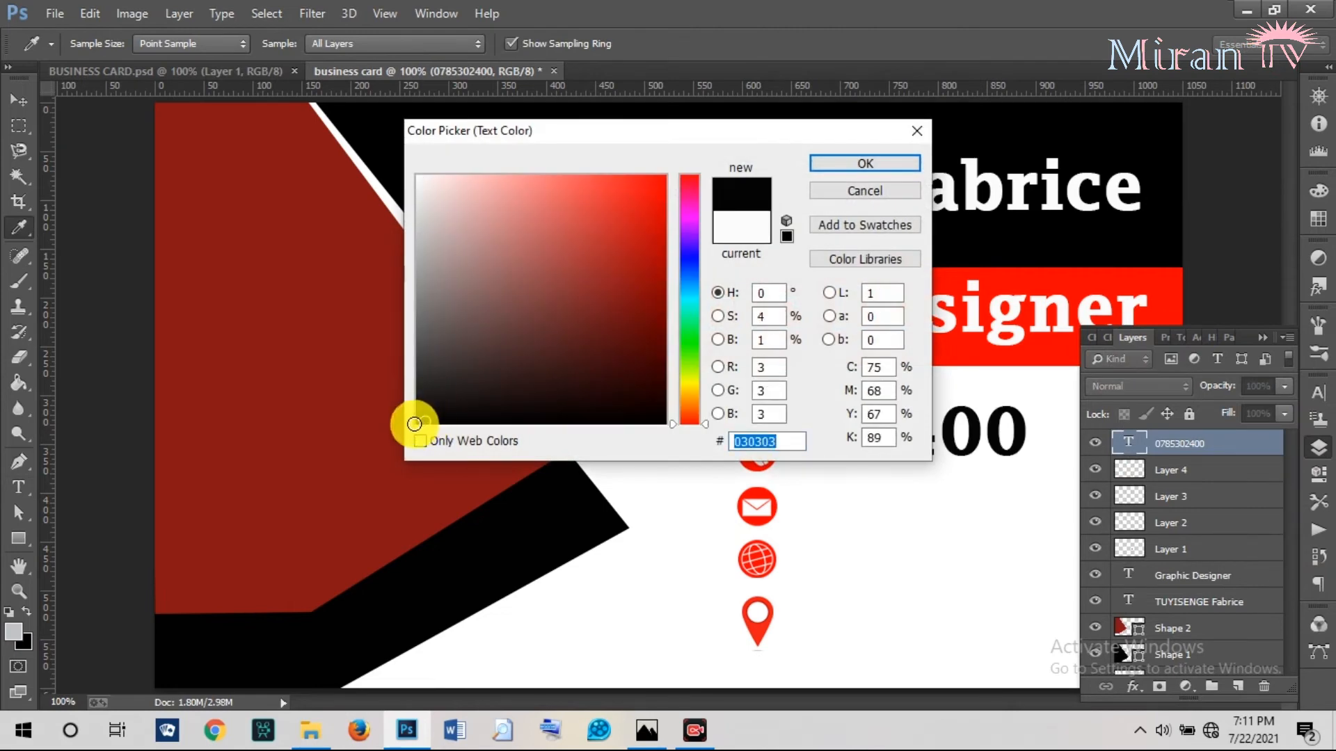
{"action": "left_click", "coordinate": [856, 161]}
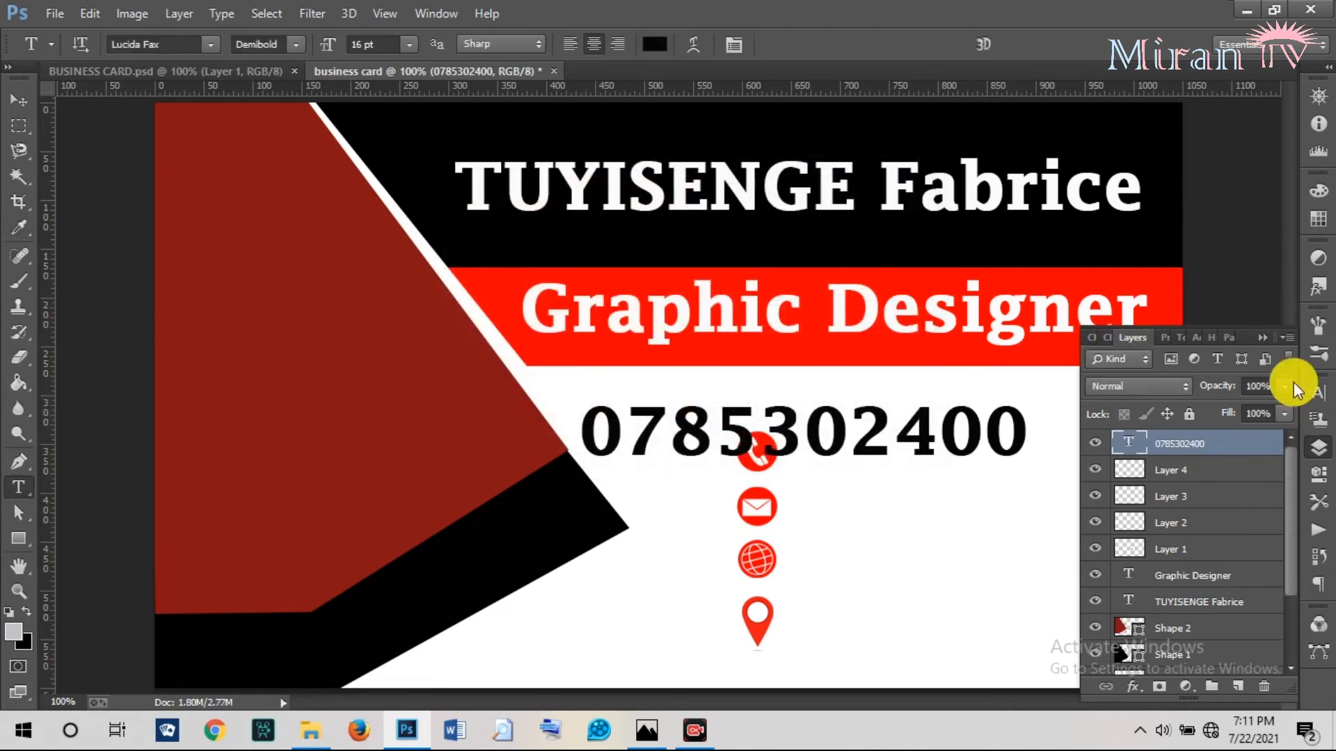
Shrink the phone number to 8 pt and line it up with the phone icon.
{"action": "left_click", "coordinate": [1317, 395]}
{"action": "left_click_drag", "start_coordinate": [1113, 420], "coordinate": [1097, 435]}
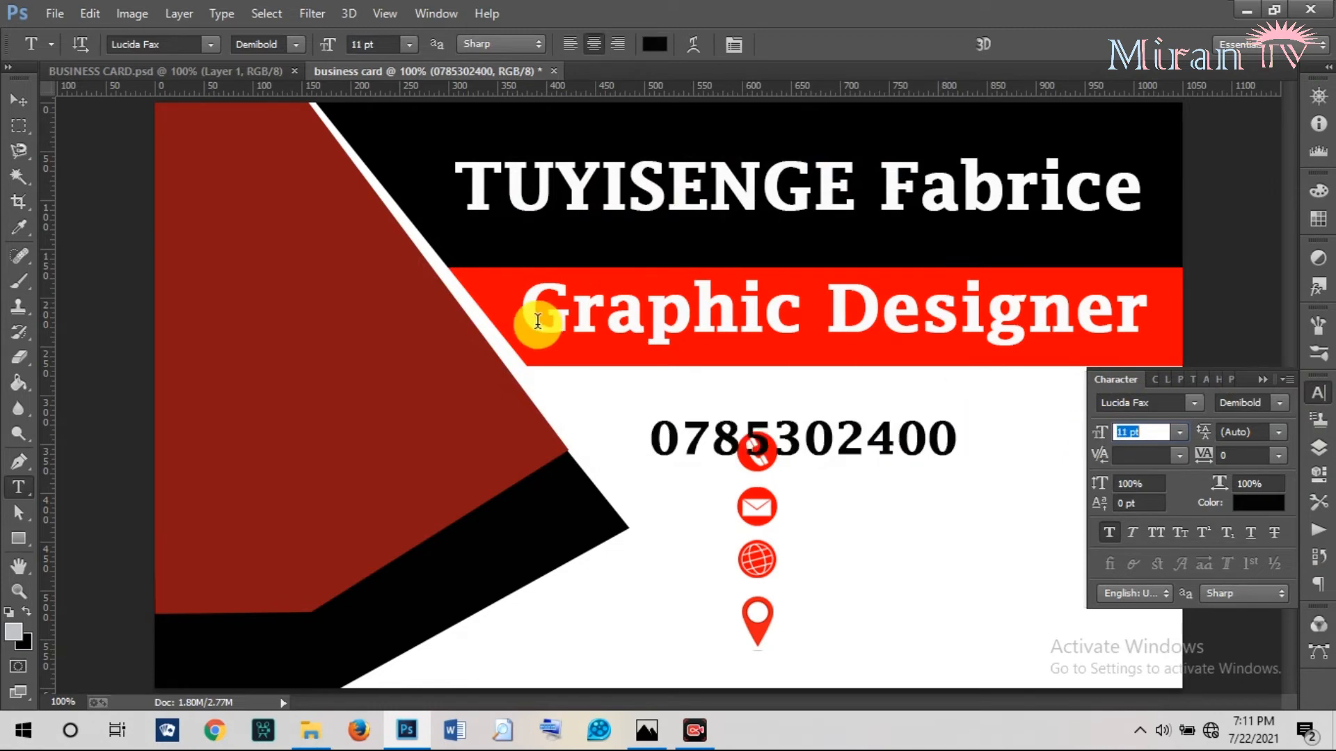
{"action": "left_click", "coordinate": [19, 100]}
{"action": "left_click_drag", "start_coordinate": [924, 440], "coordinate": [1003, 455]}
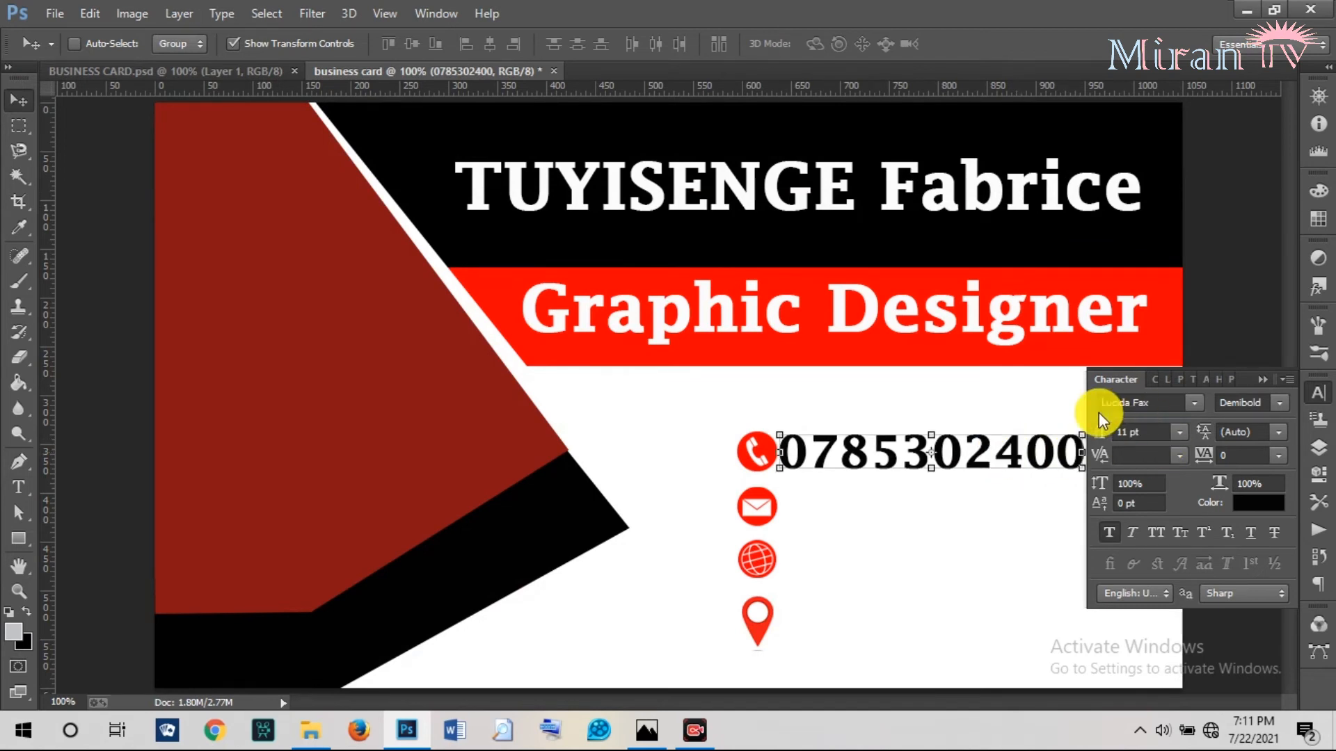
{"action": "left_click_drag", "start_coordinate": [1101, 435], "coordinate": [1100, 437]}
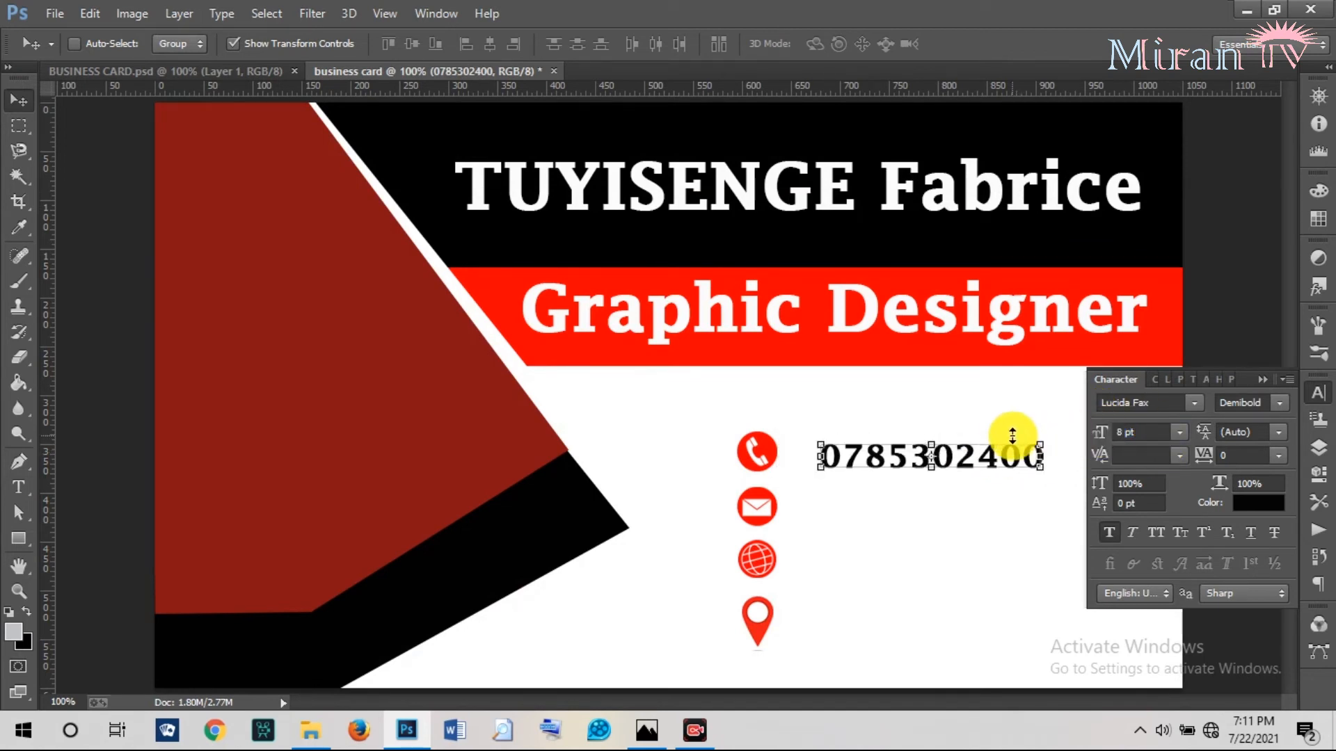
{"action": "left_click_drag", "start_coordinate": [973, 457], "coordinate": [946, 454]}
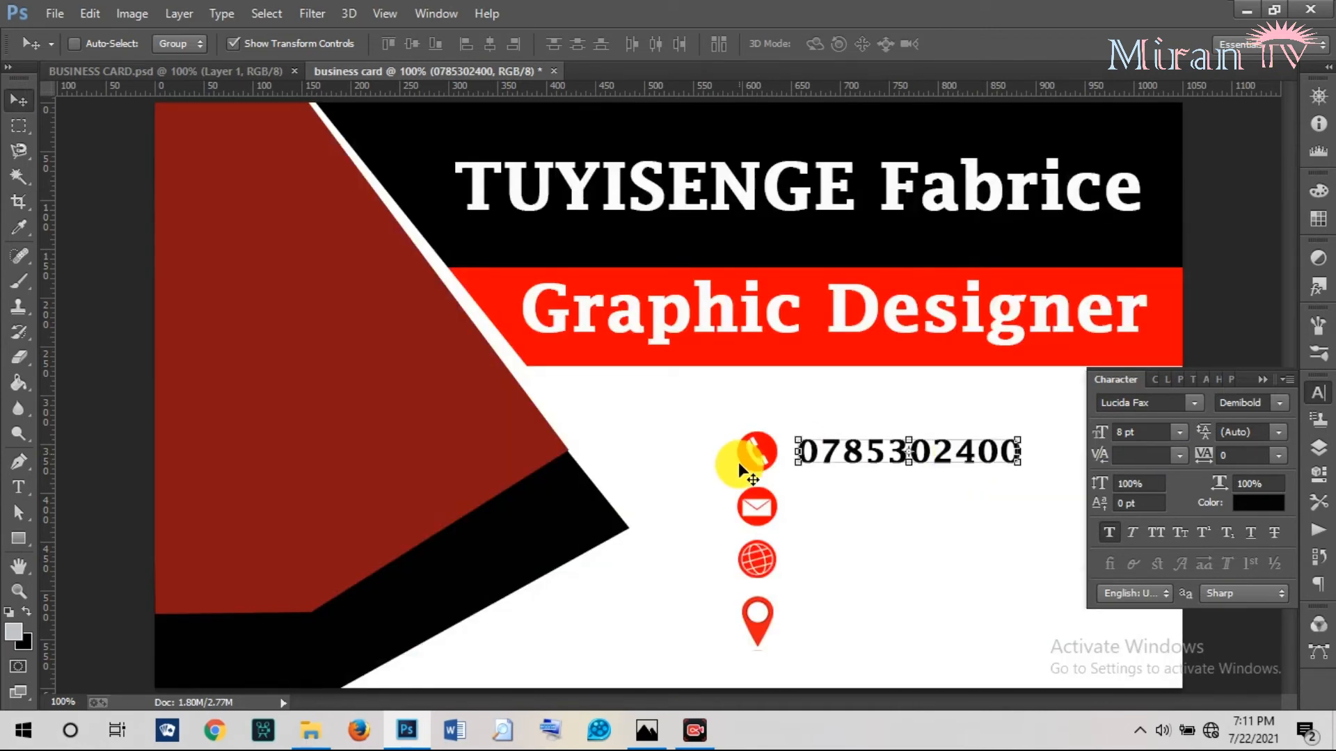
{"action": "left_click", "coordinate": [19, 487]}
Add the +250 country code in front of the phone number and commit the text.
{"action": "left_click", "coordinate": [800, 452]}
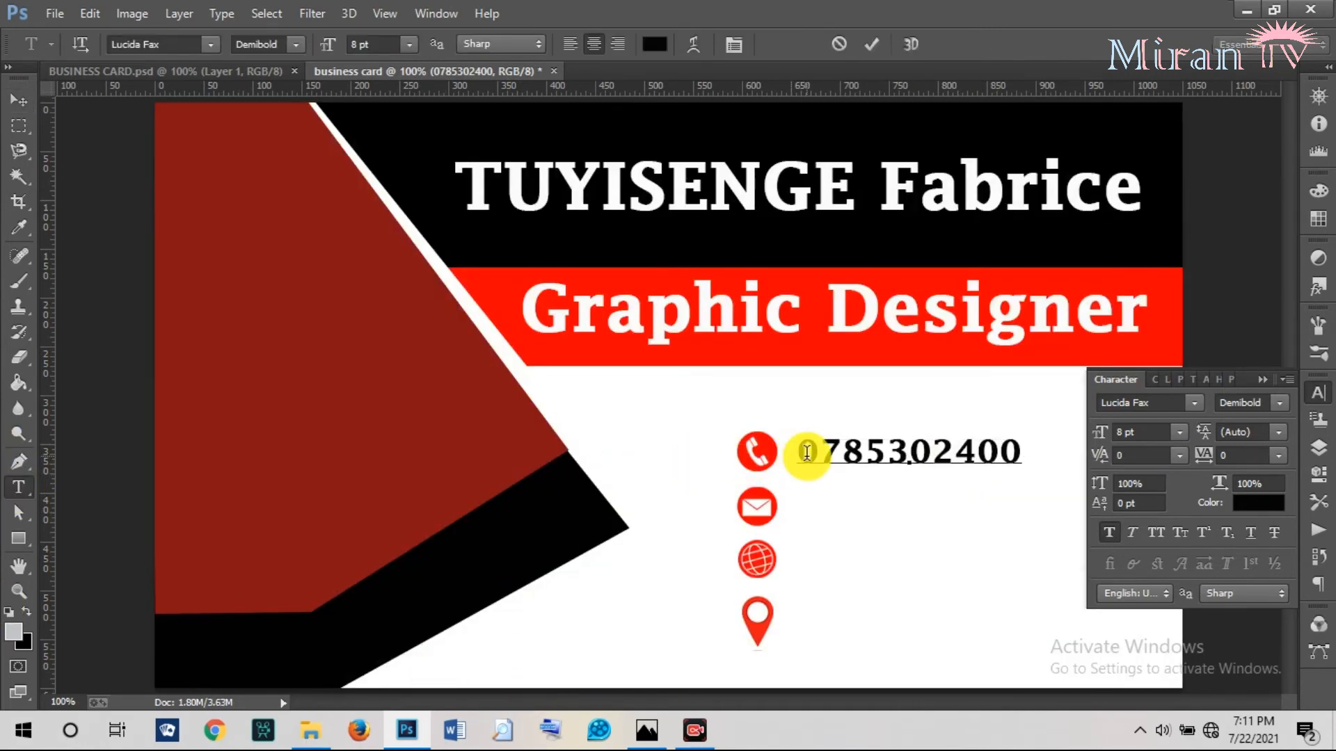
{"action": "type", "text": "("}
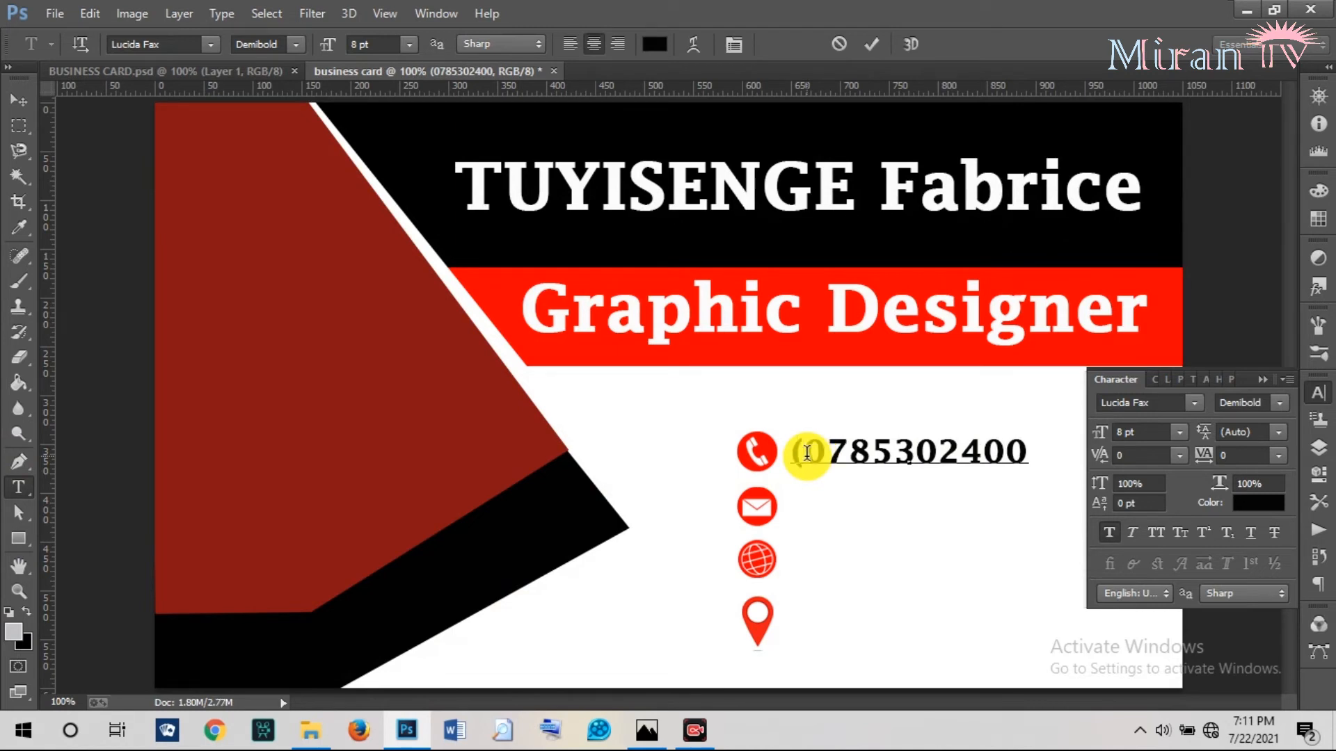
{"action": "type", "text": "+250"}
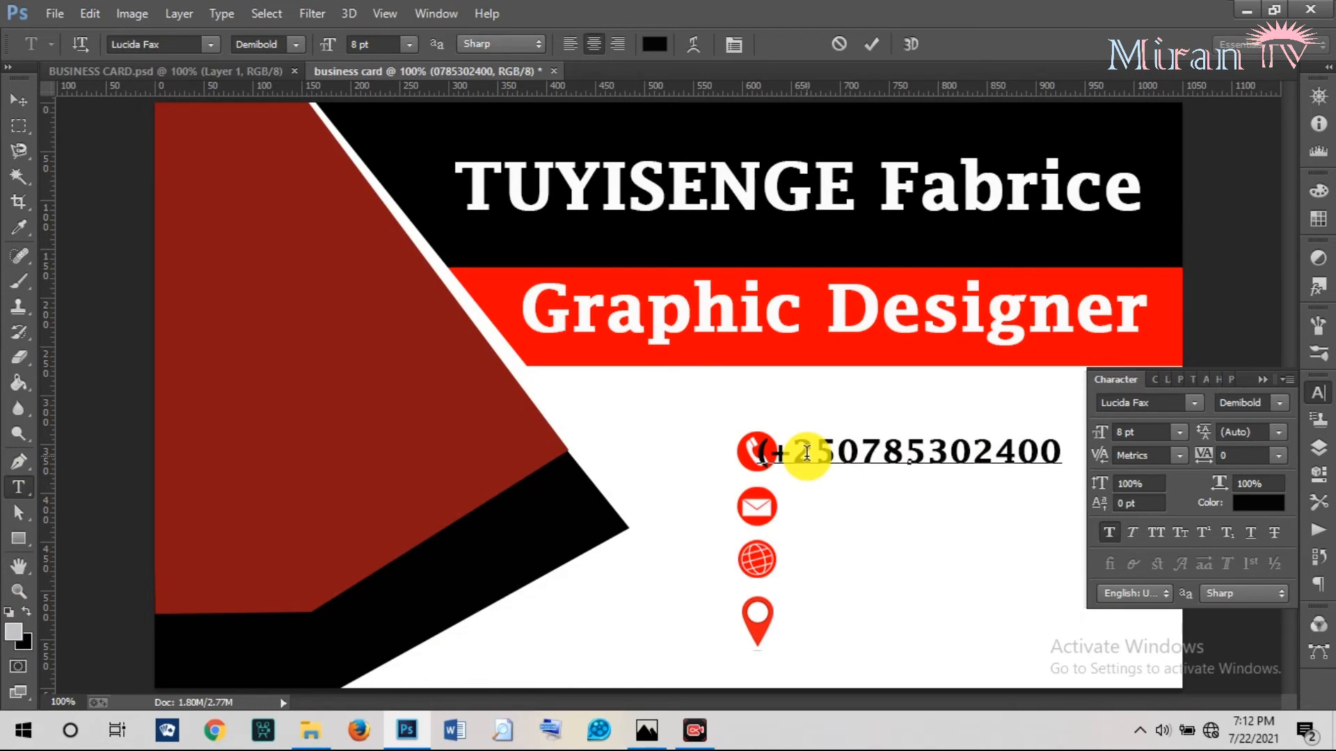
{"action": "type", "text": ")"}
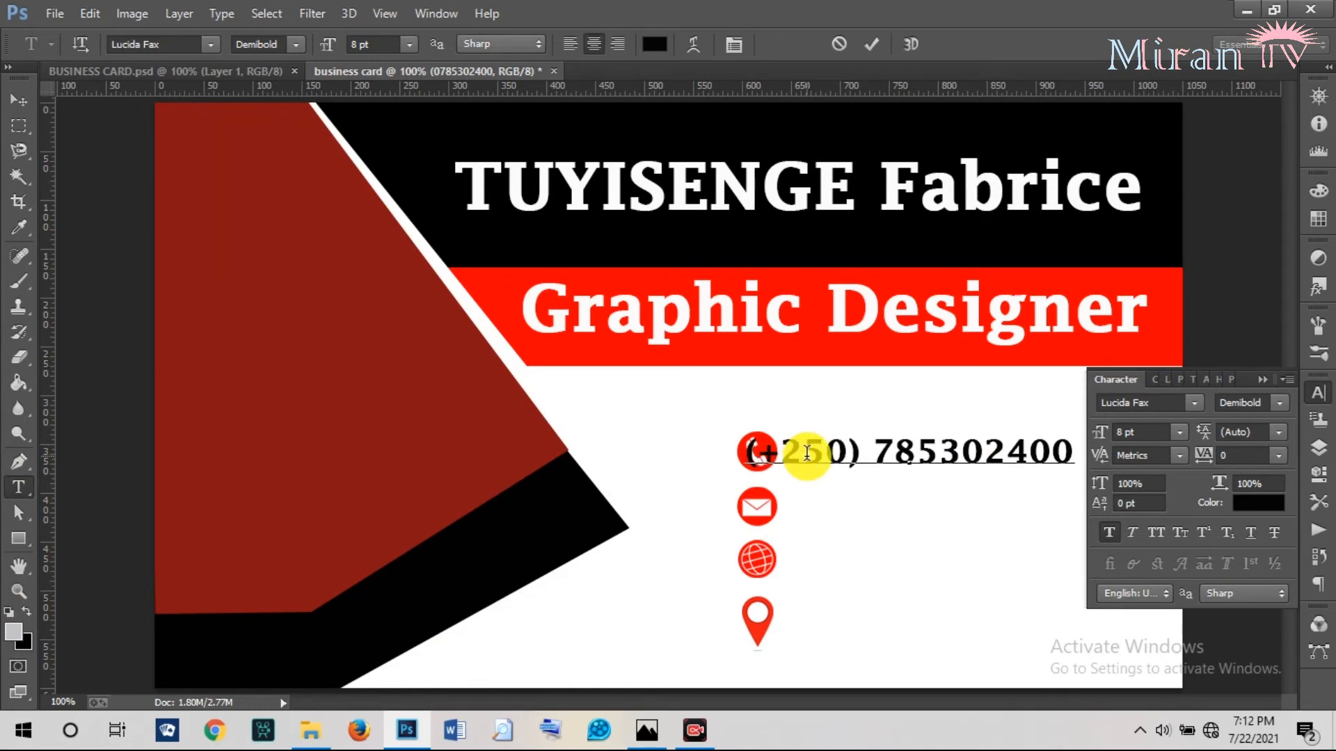
{"action": "left_click", "coordinate": [875, 44]}
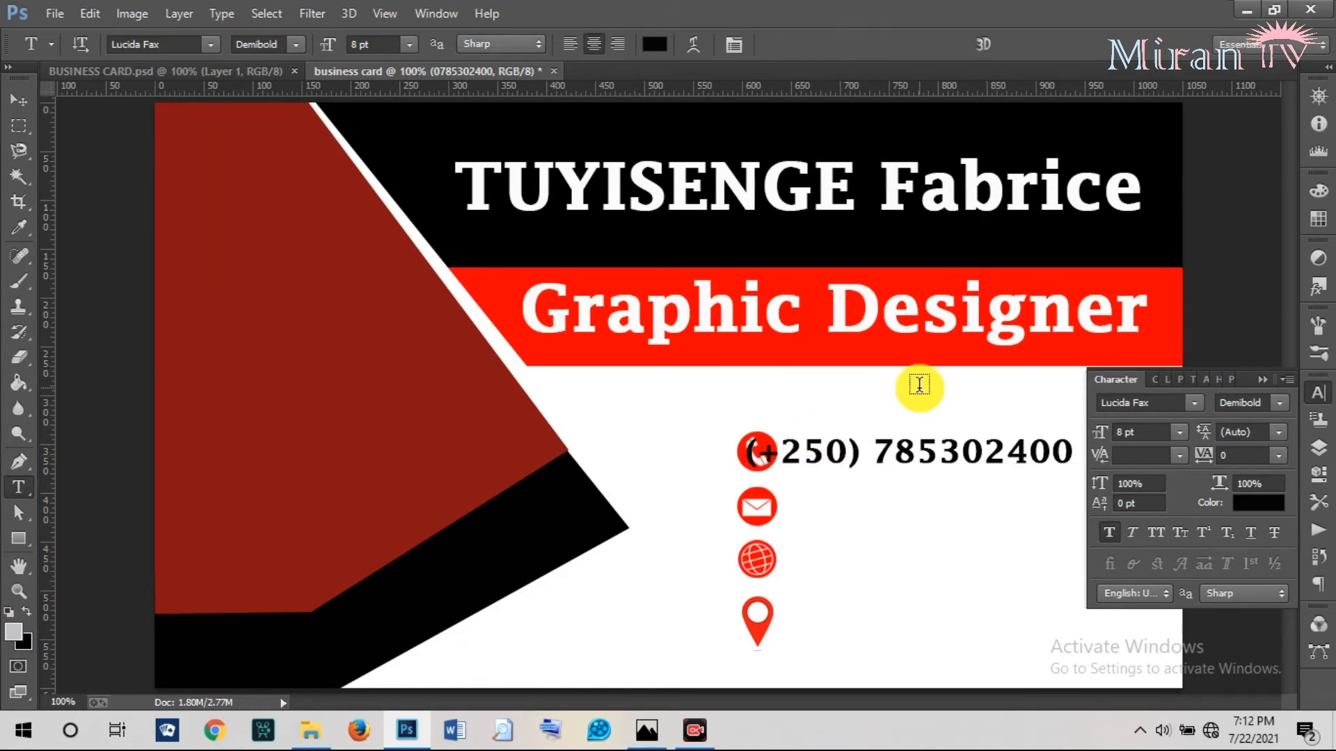
Move the phone number just right of the red phone icon, checking it against the reference card.
{"action": "left_click", "coordinate": [19, 103]}
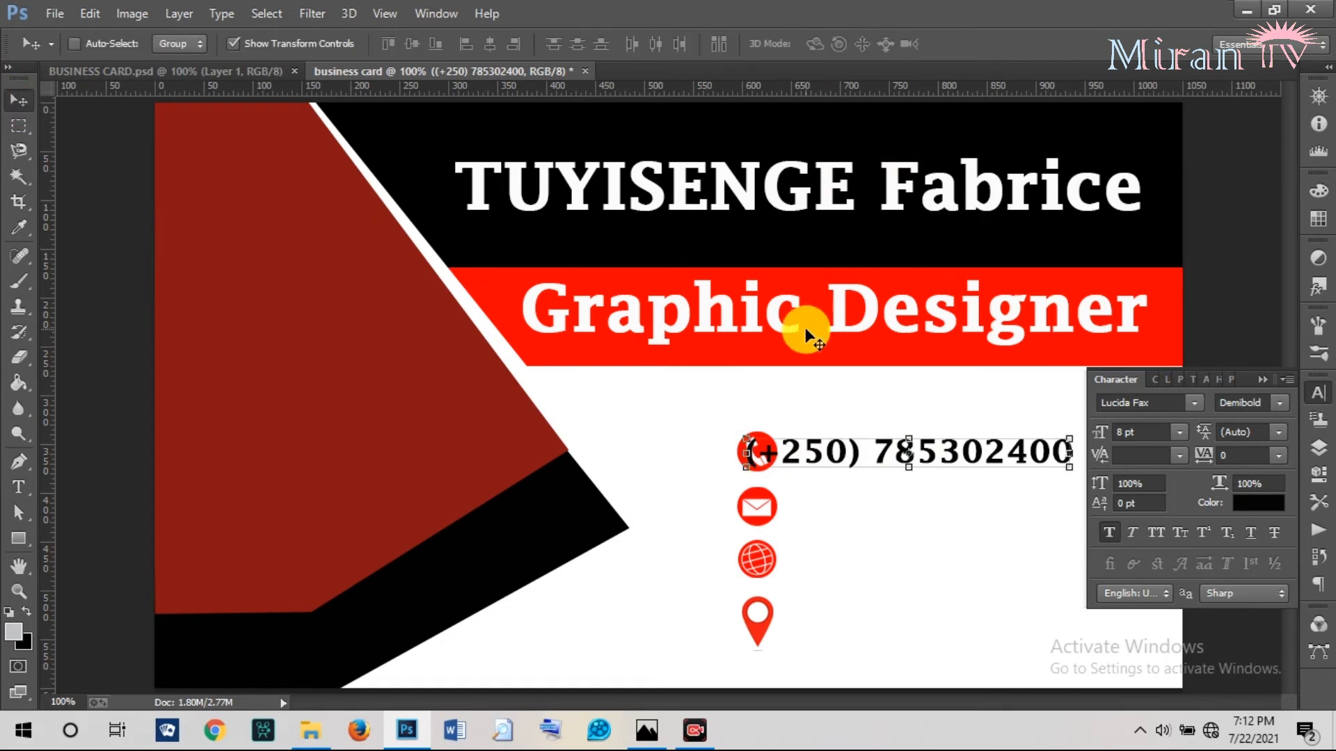
{"action": "left_click_drag", "start_coordinate": [933, 456], "coordinate": [974, 450]}
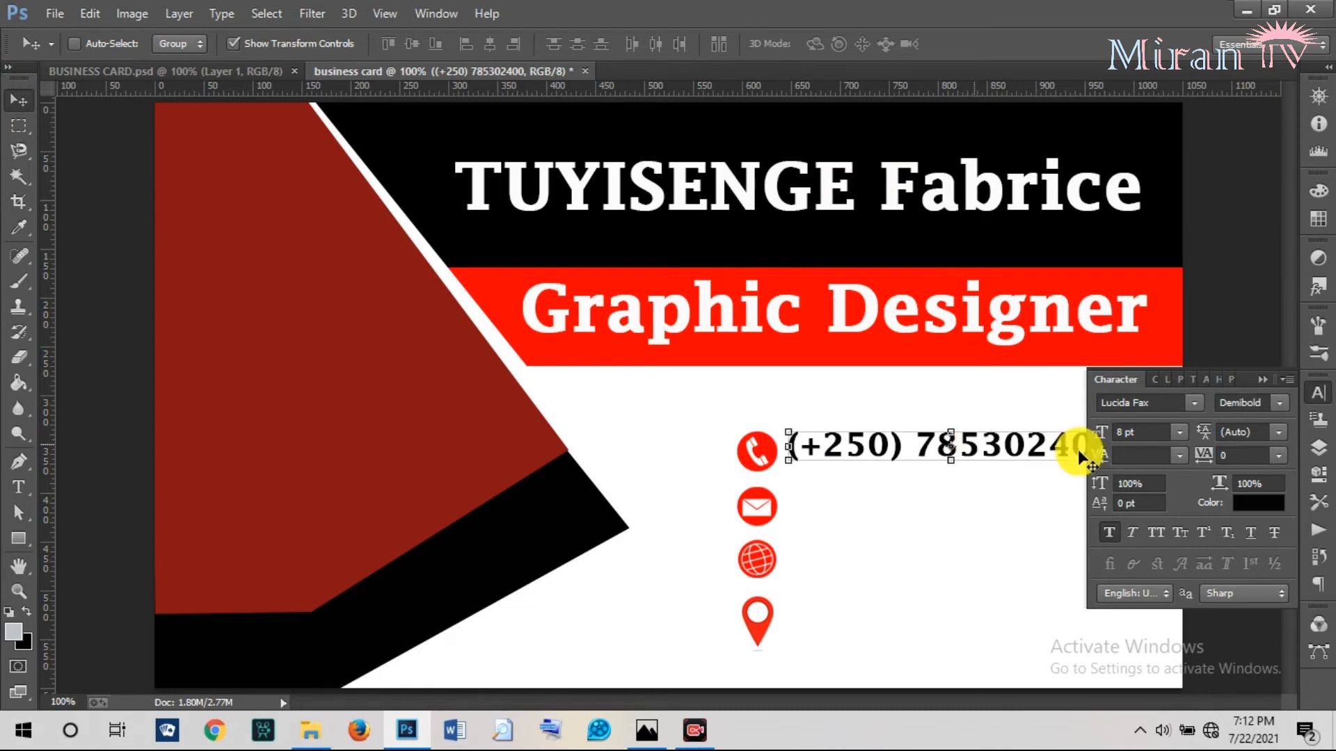
{"action": "left_click", "coordinate": [1264, 379]}
{"action": "left_click", "coordinate": [176, 66]}
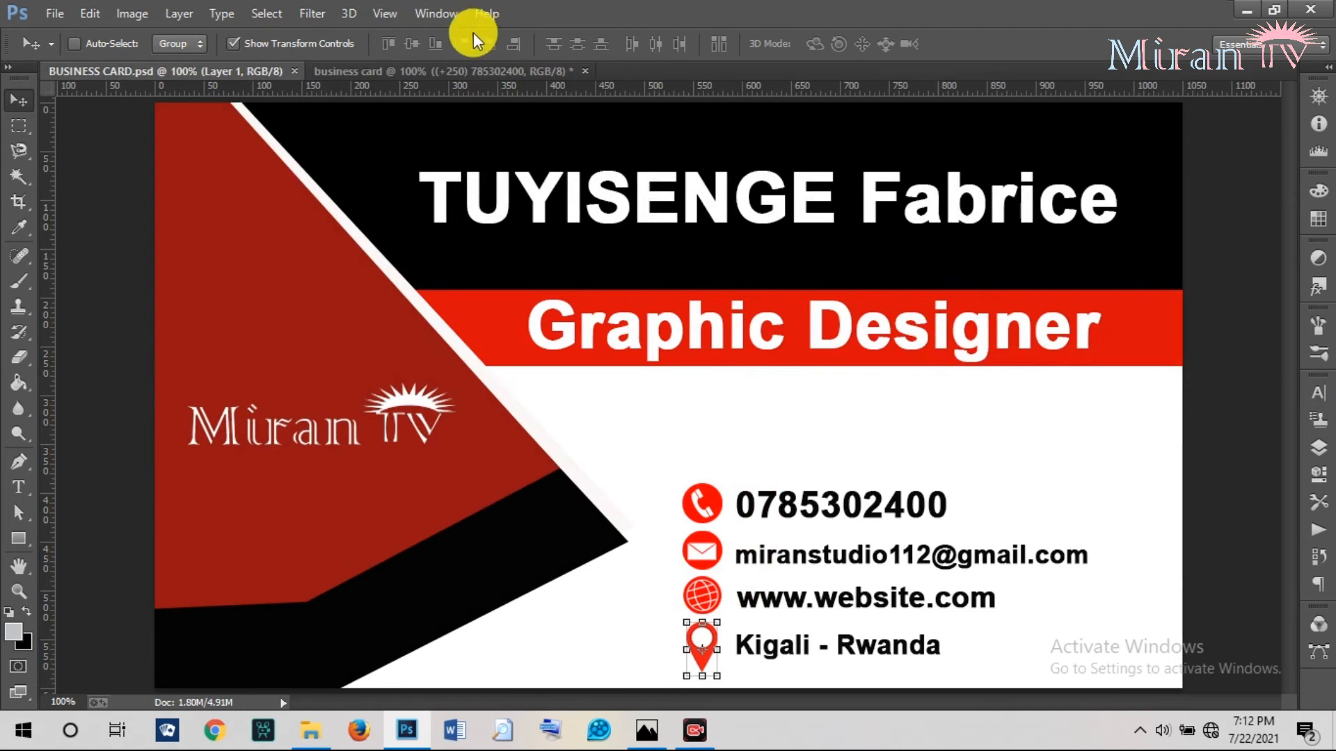
{"action": "left_click", "coordinate": [440, 68]}
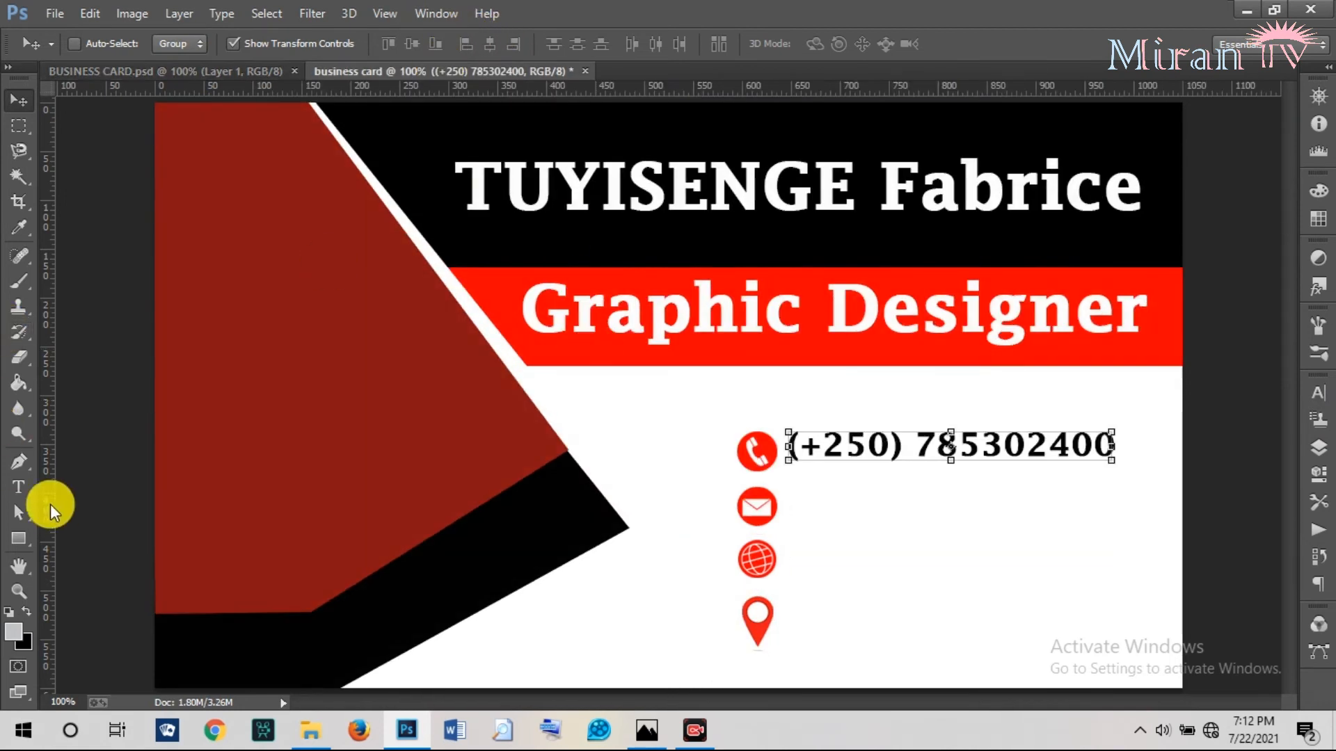
{"action": "left_click", "coordinate": [16, 491]}
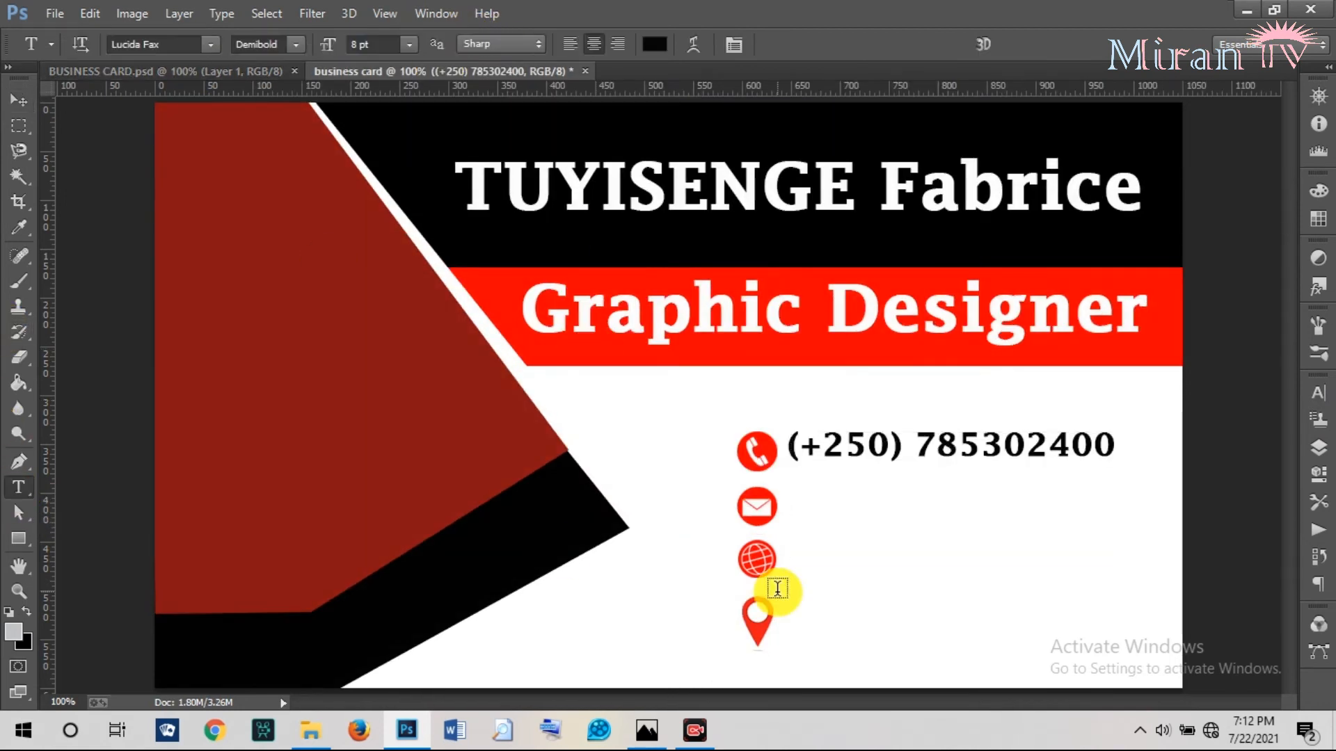
Type the studio's email address beside the envelope icon and shift it right.
{"action": "left_click", "coordinate": [792, 510]}
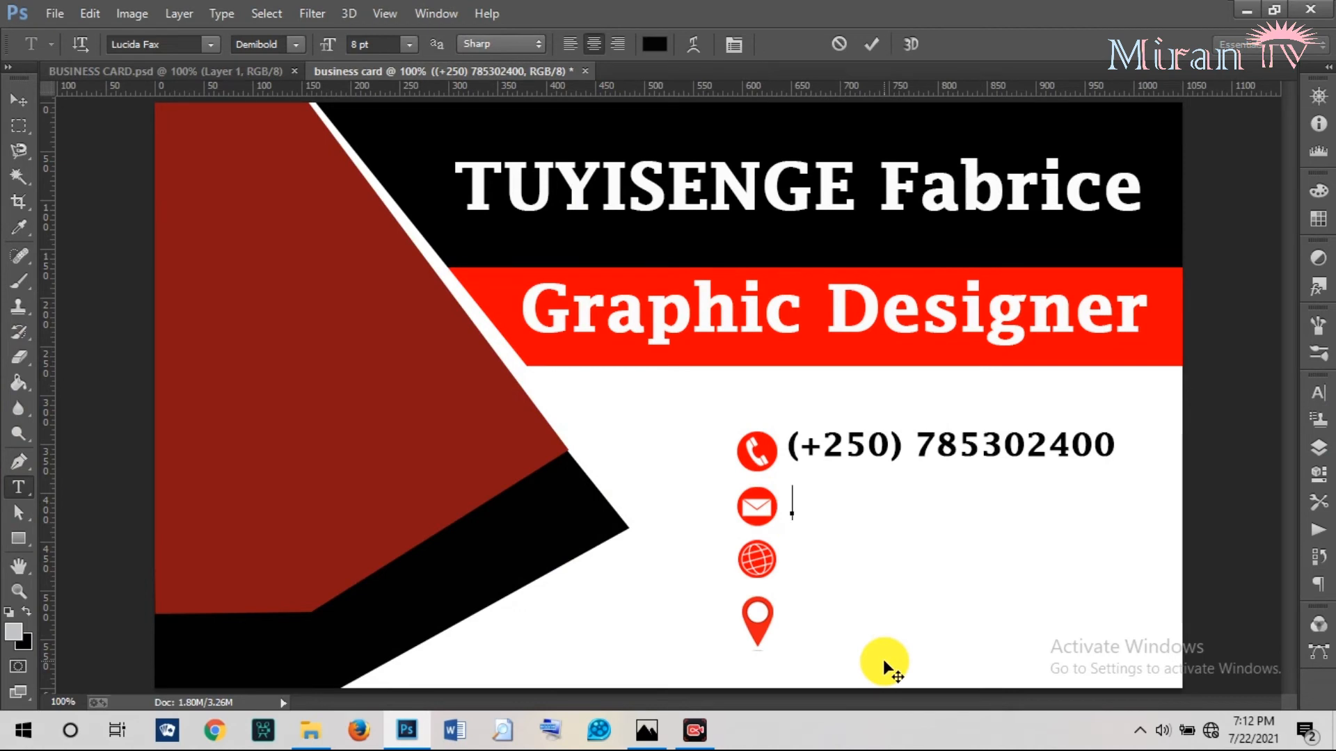
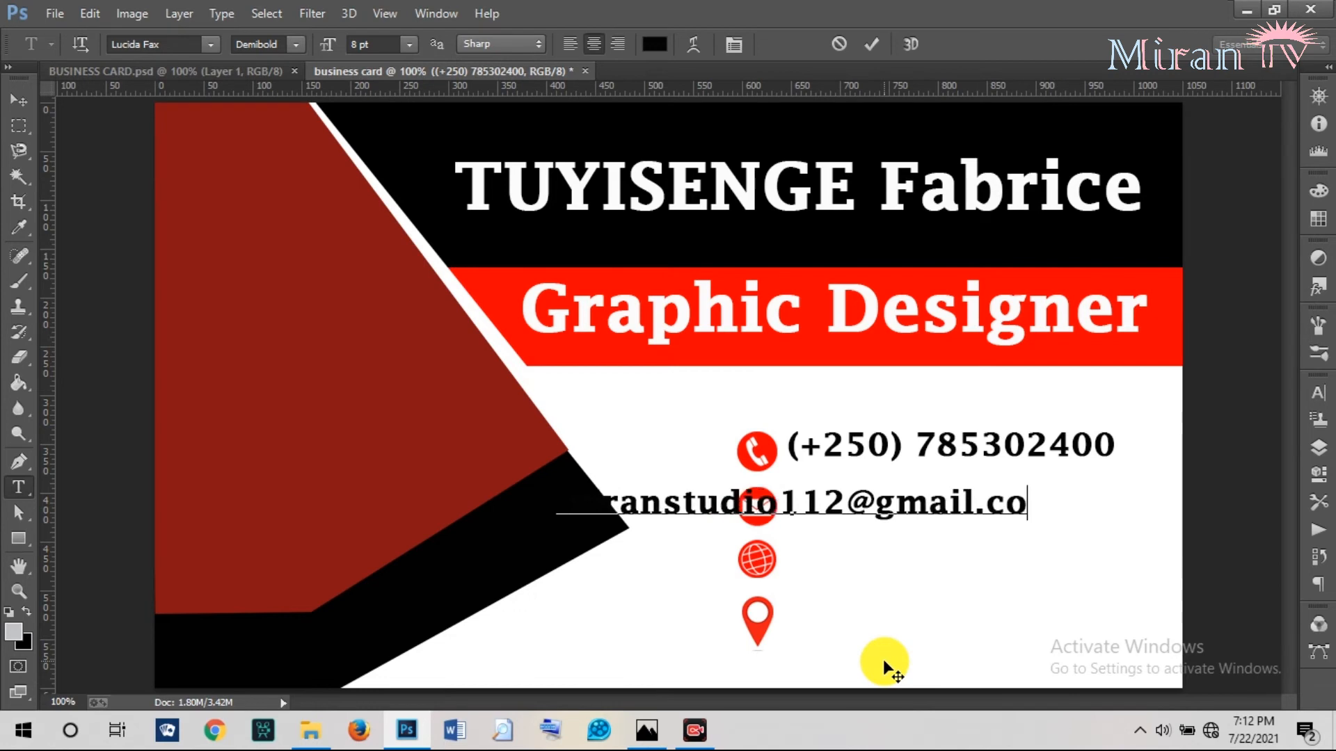
{"action": "left_click", "coordinate": [873, 45]}
{"action": "left_click", "coordinate": [18, 101]}
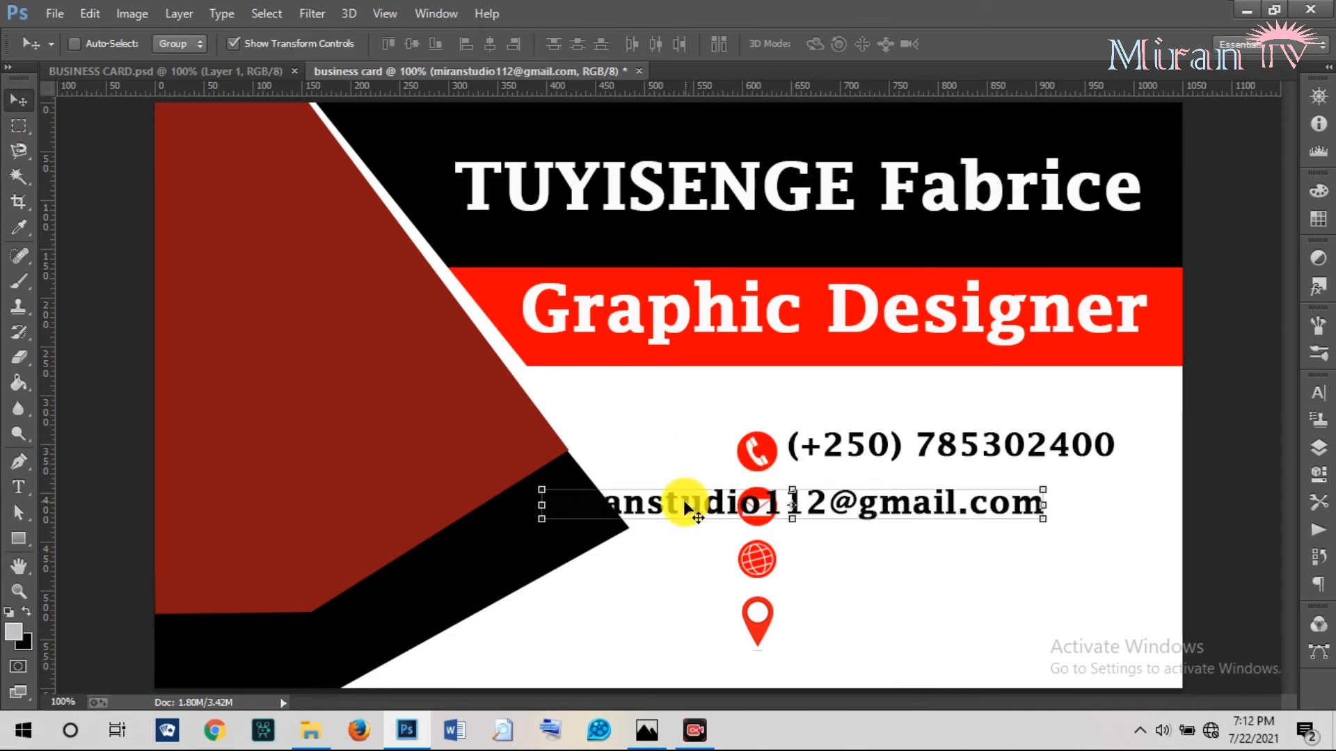
{"action": "left_click_drag", "start_coordinate": [685, 508], "coordinate": [822, 502]}
Set the email text to 6 pt and place it just right of the envelope icon.
{"action": "left_click", "coordinate": [1319, 453]}
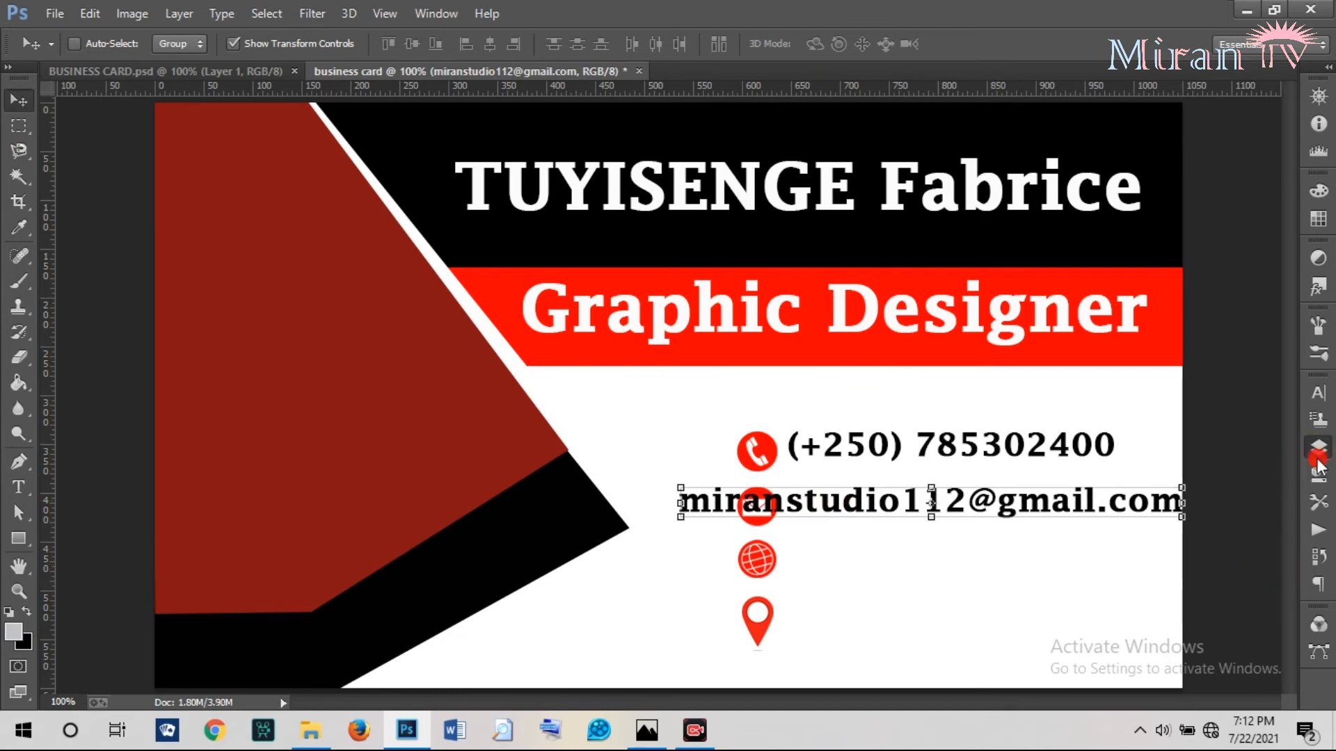
{"action": "left_click", "coordinate": [1318, 393]}
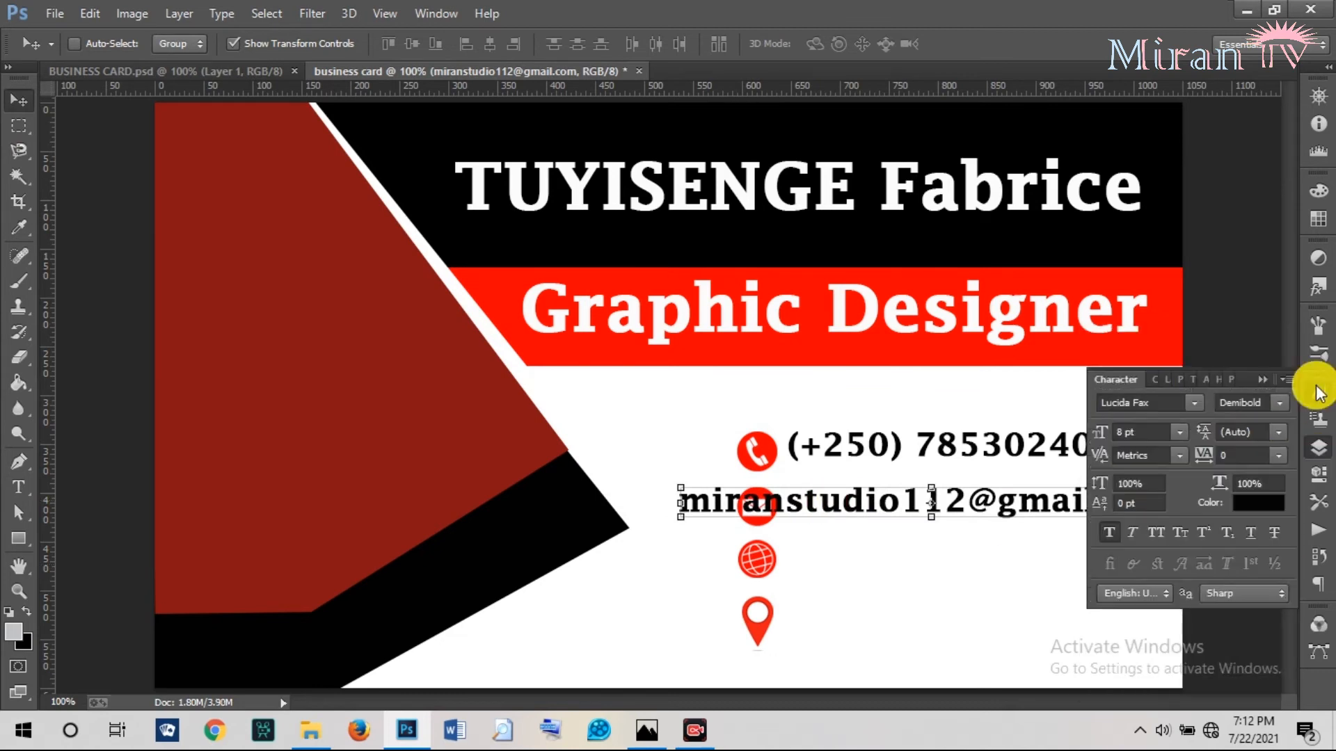
{"action": "left_click", "coordinate": [1098, 430]}
{"action": "left_click_drag", "start_coordinate": [1098, 437], "coordinate": [846, 510]}
{"action": "left_click", "coordinate": [1259, 384]}
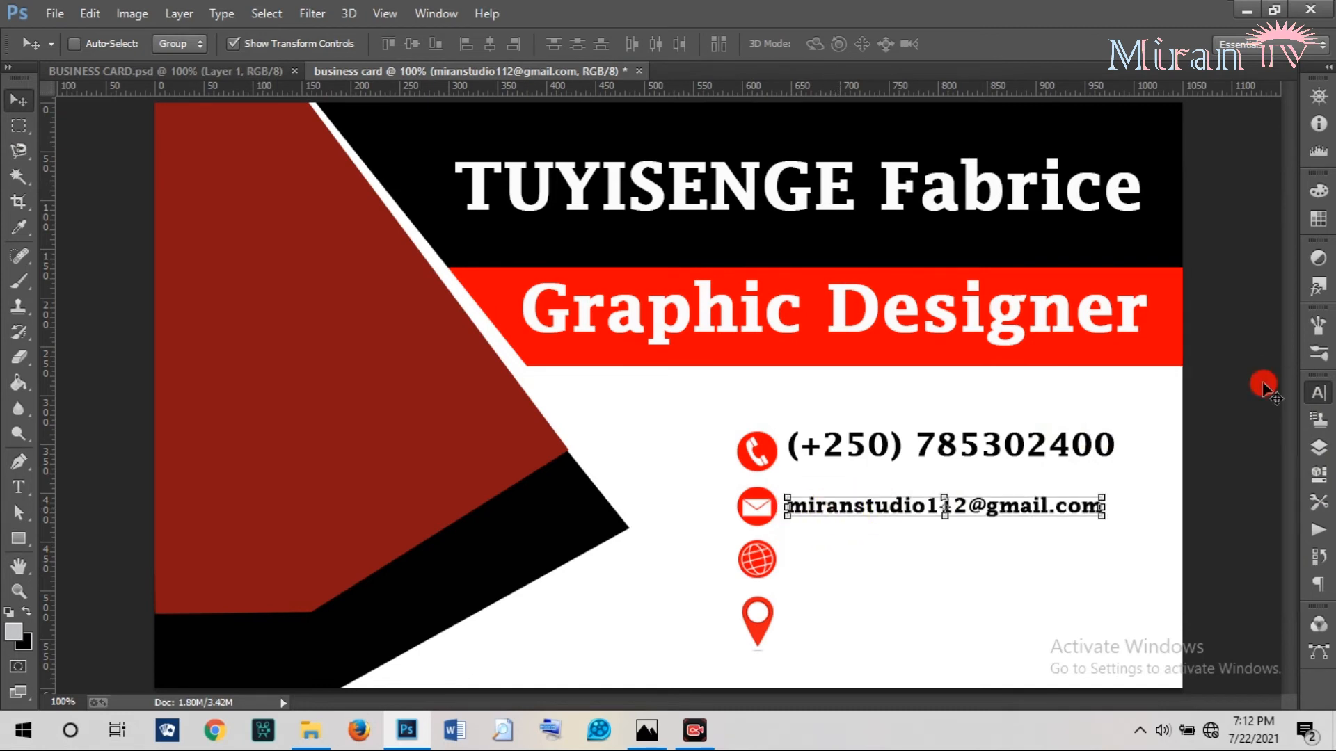
{"action": "left_click", "coordinate": [1309, 401]}
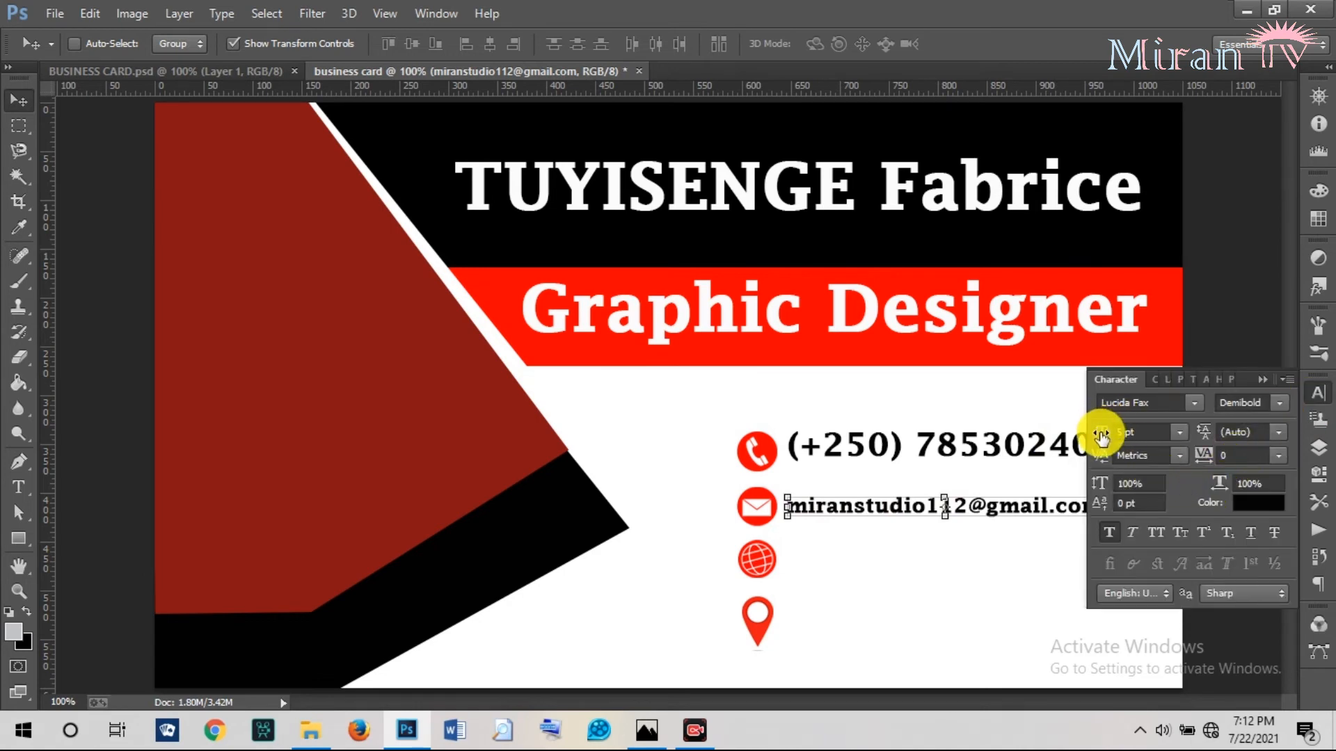
{"action": "left_click_drag", "start_coordinate": [1101, 435], "coordinate": [1105, 437]}
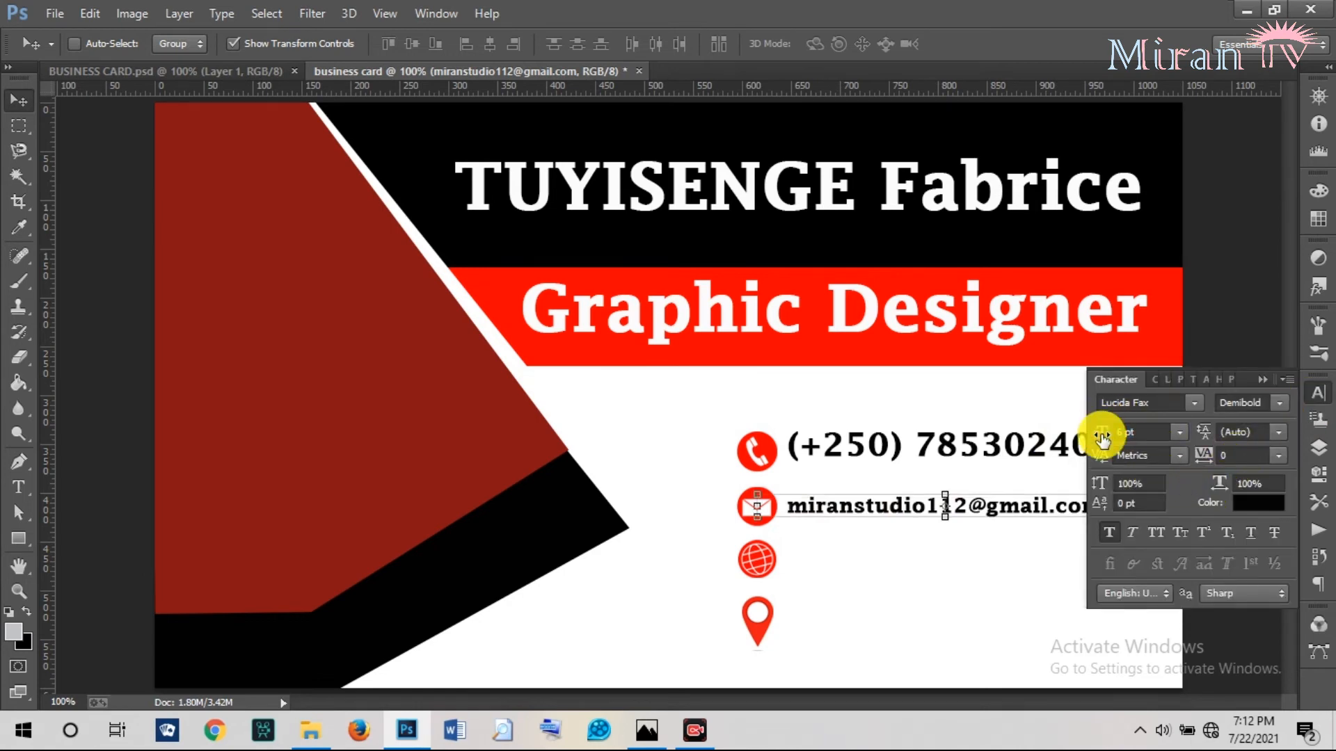
{"action": "left_click", "coordinate": [1267, 376]}
{"action": "left_click_drag", "start_coordinate": [811, 509], "coordinate": [835, 507]}
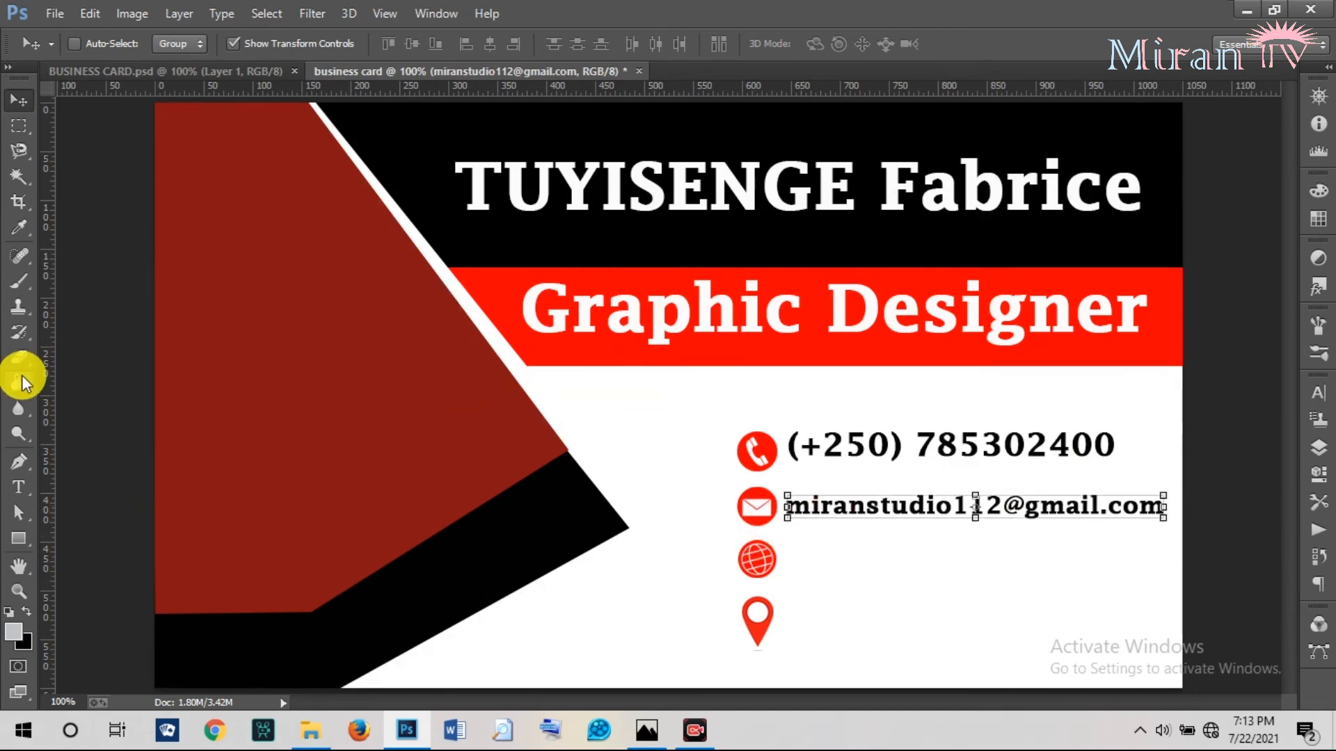
{"action": "left_click", "coordinate": [19, 487]}
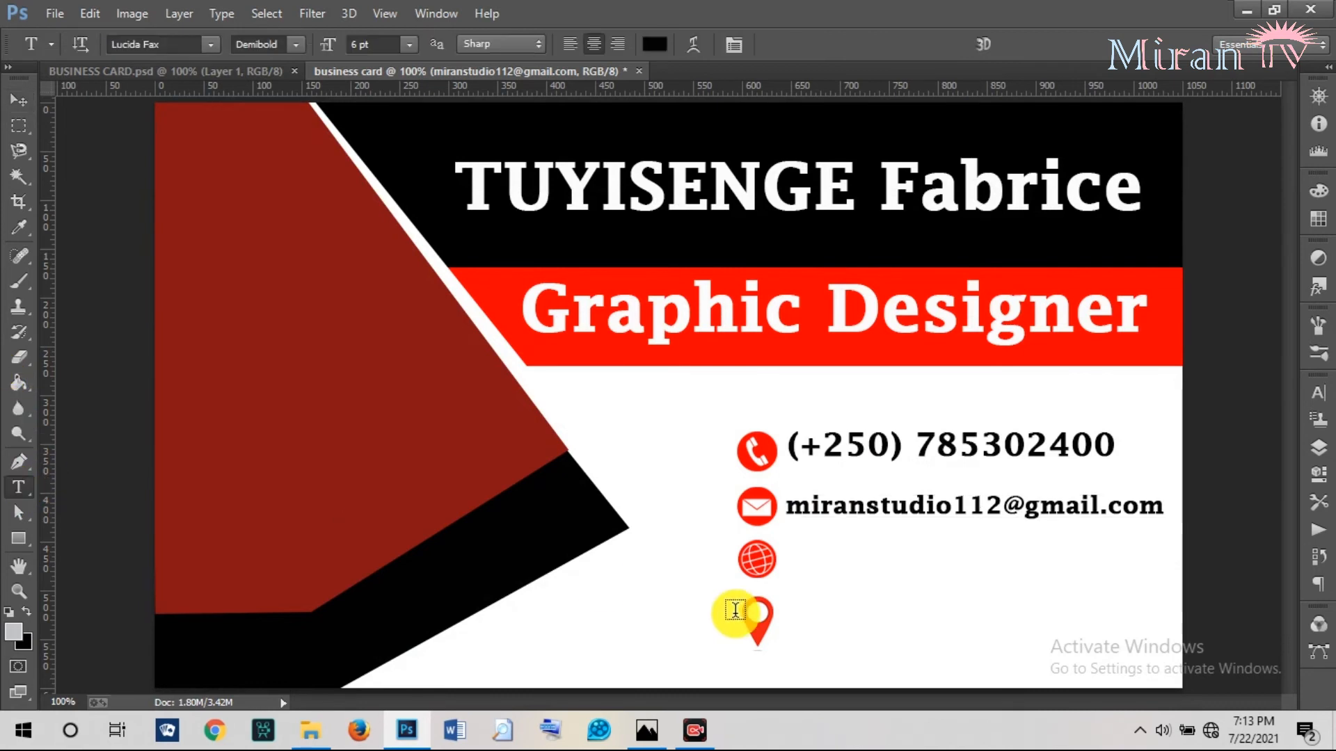
{"action": "left_click", "coordinate": [797, 561]}
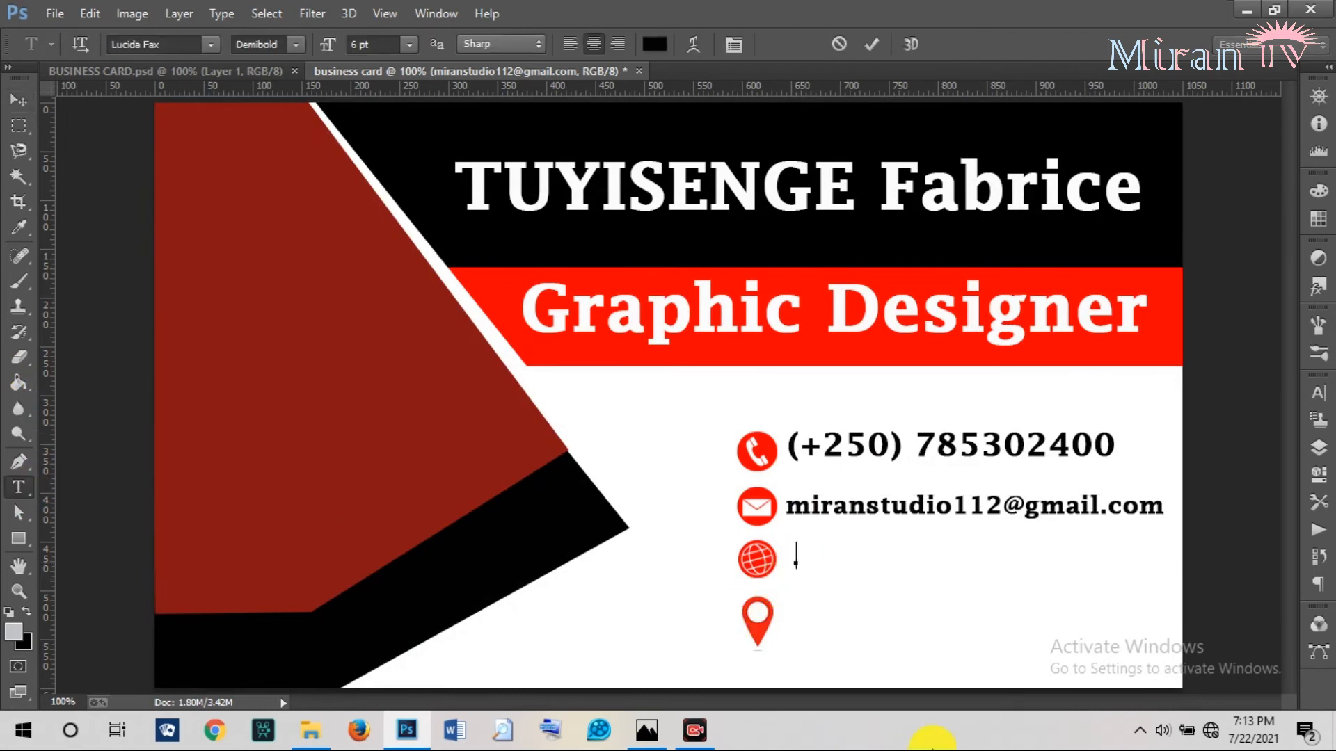
{"action": "type", "text": "www.we"}
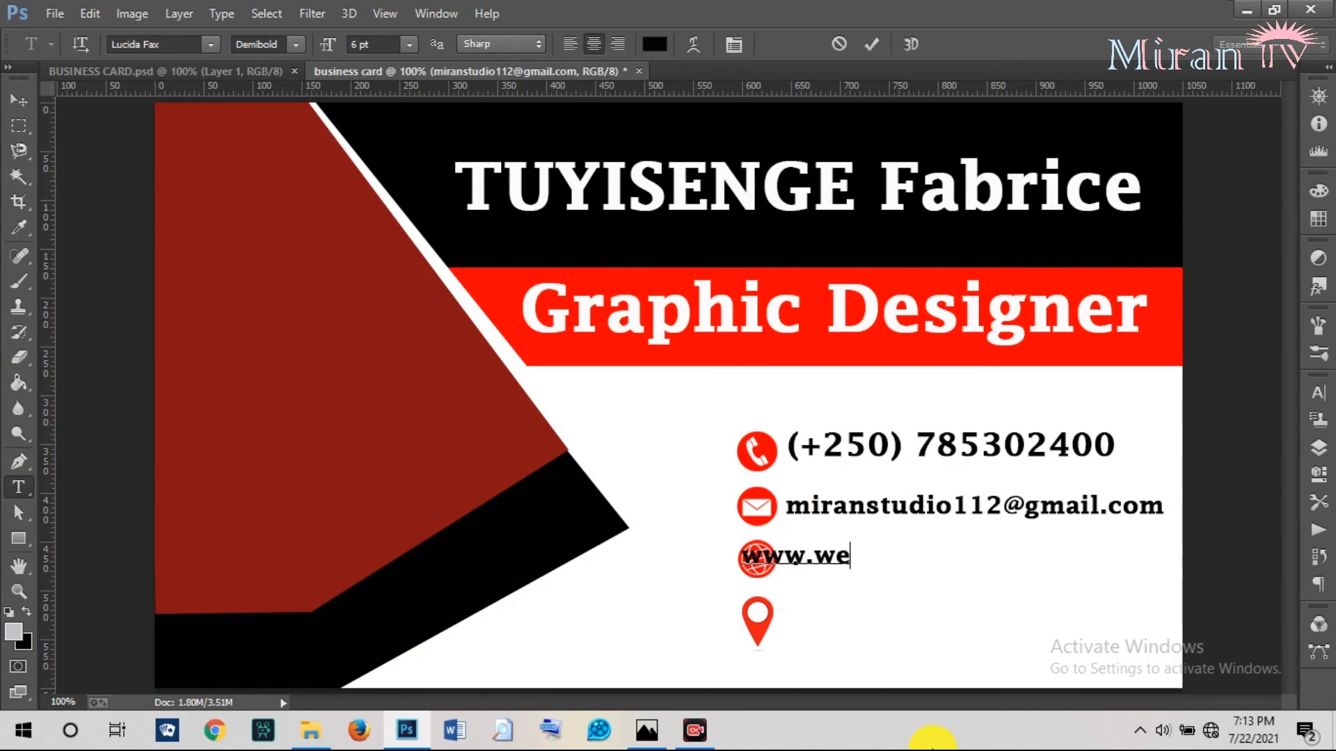
{"action": "type", "text": "bsite"}
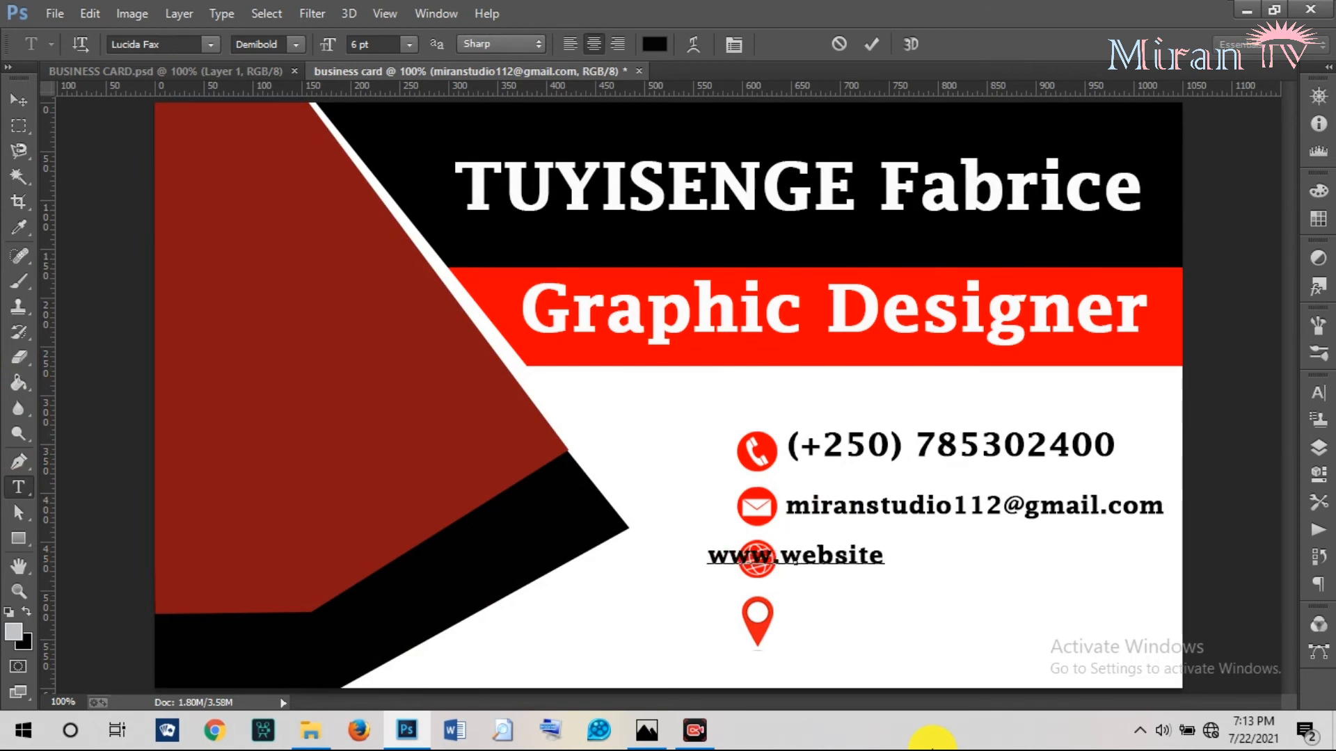
{"action": "type", "text": ".com"}
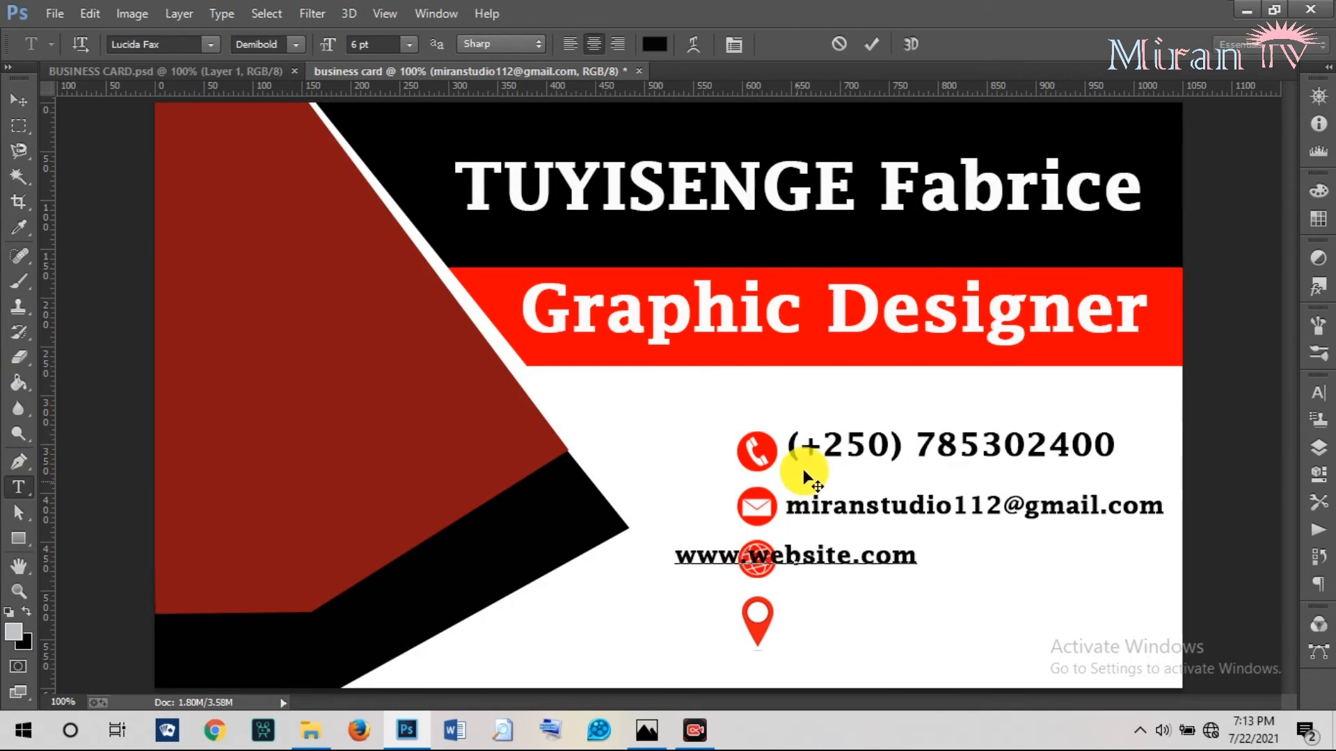
{"action": "left_click", "coordinate": [870, 48]}
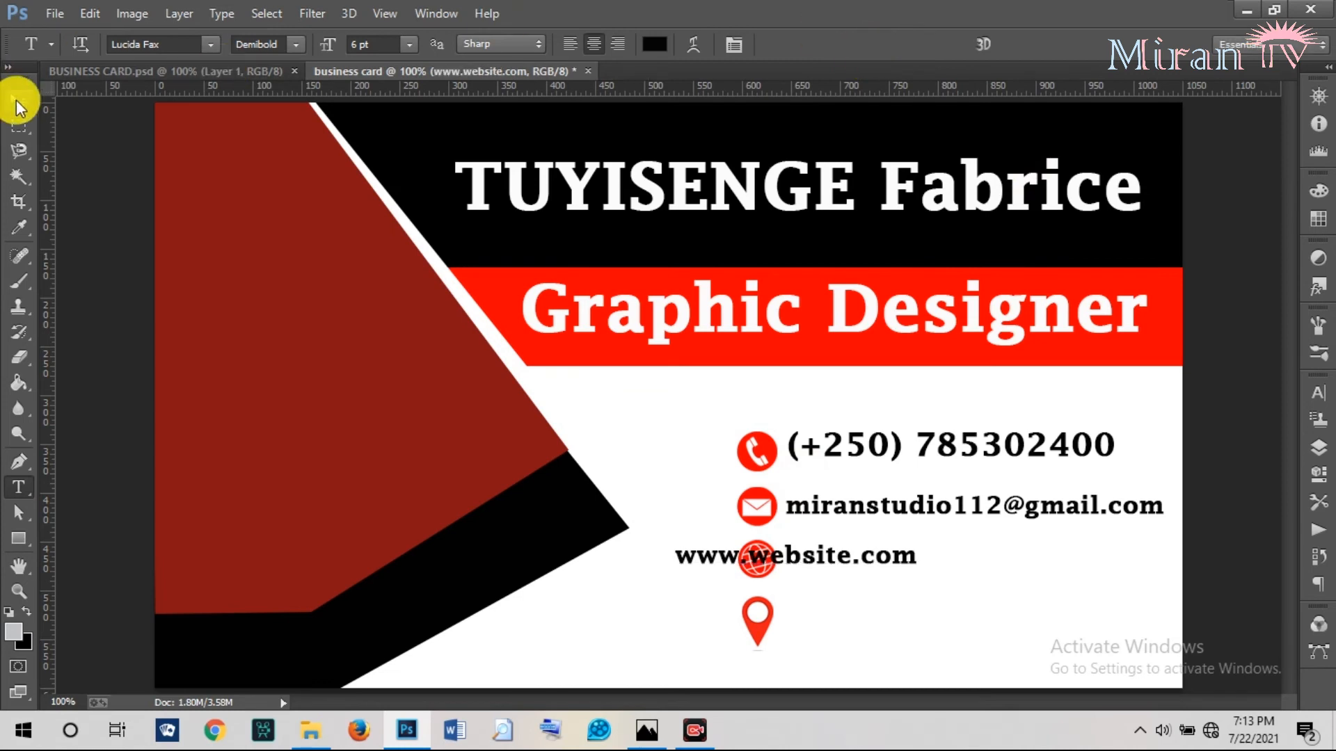
{"action": "left_click", "coordinate": [19, 99]}
{"action": "left_click_drag", "start_coordinate": [832, 566], "coordinate": [942, 561]}
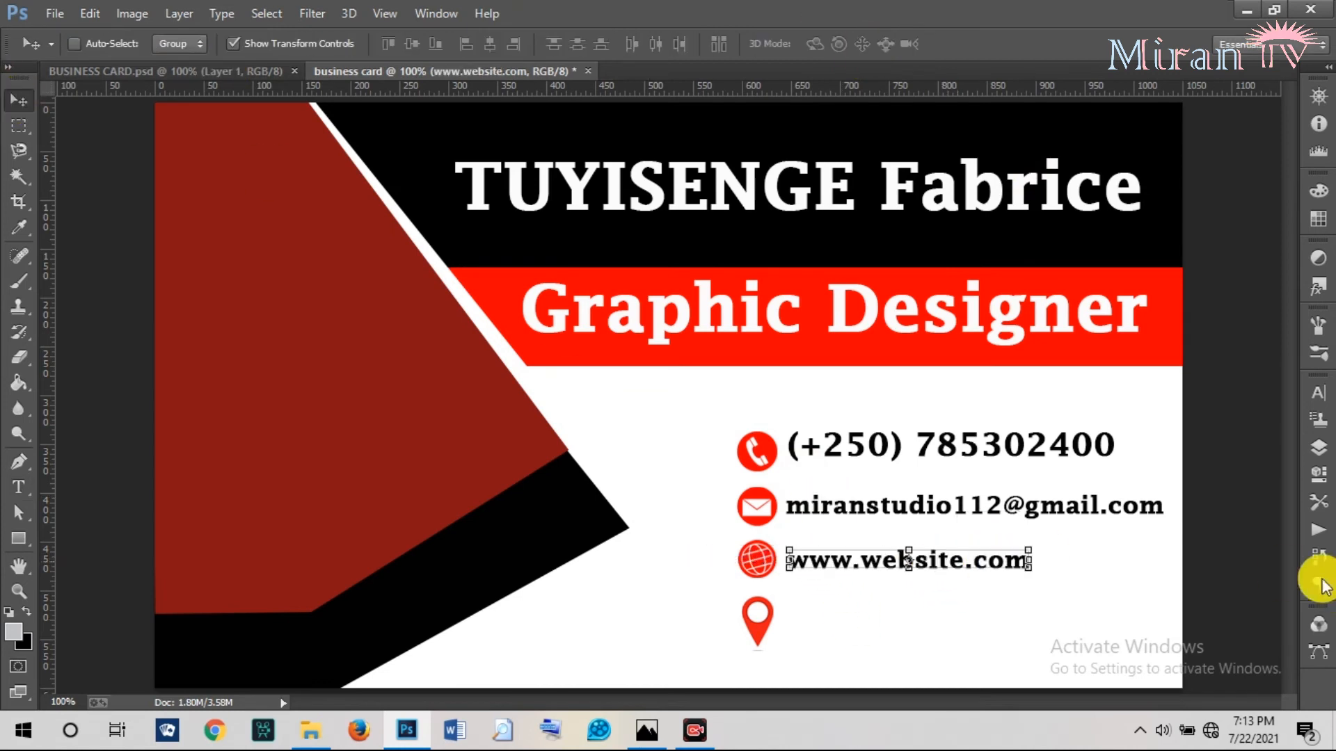
Set the website text to 8 pt and align it with the other contact lines.
{"action": "left_click", "coordinate": [1315, 435]}
{"action": "left_click", "coordinate": [1130, 433]}
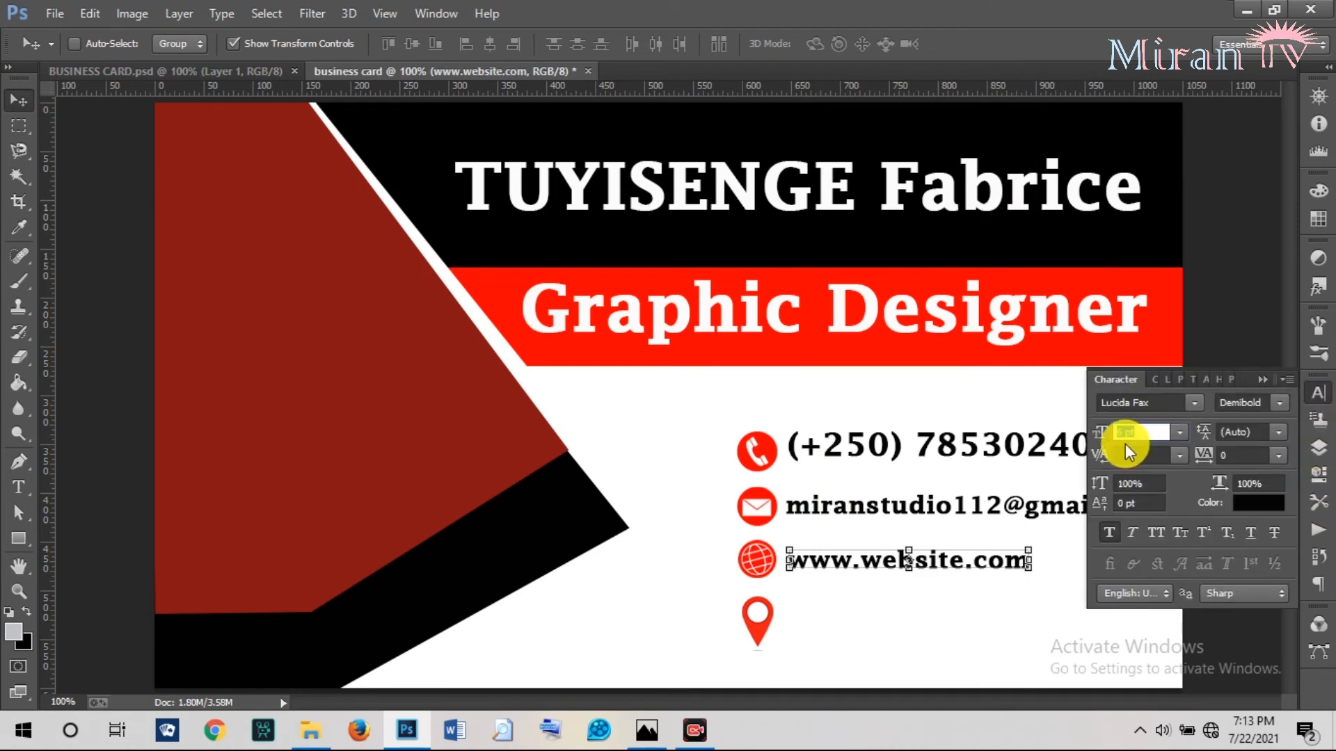
{"action": "type", "text": "8"}
{"action": "key", "text": "Return"}
{"action": "left_click_drag", "start_coordinate": [857, 560], "coordinate": [891, 562]}
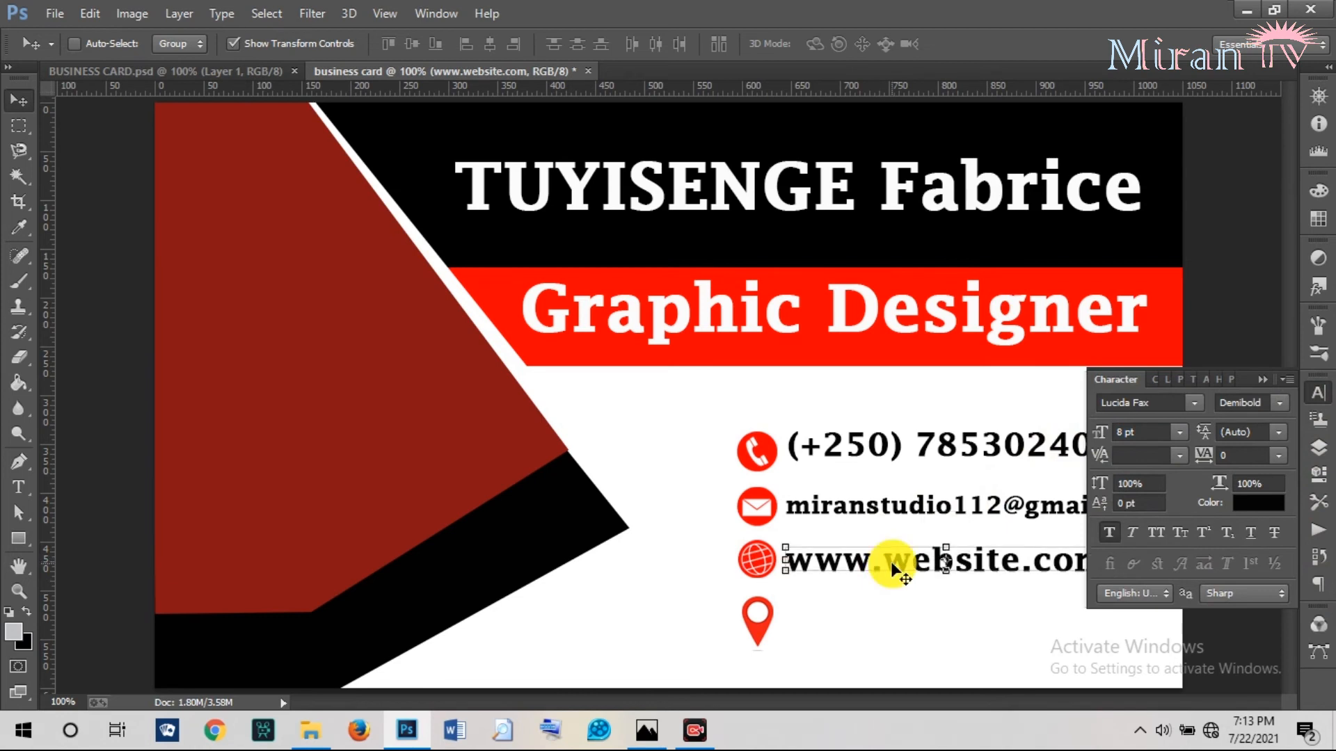
{"action": "left_click", "coordinate": [21, 486]}
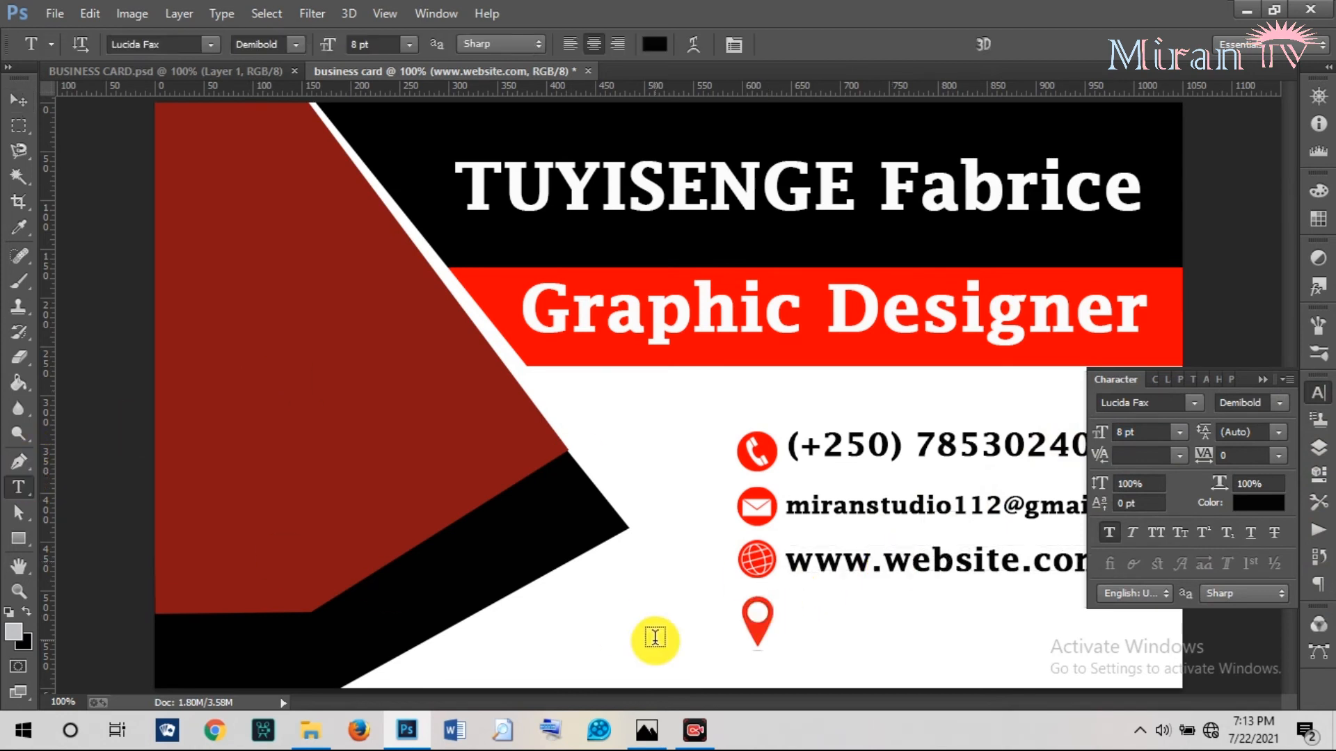
Type 'Kigali - Rwanda' at the map pin, fixing the typo, and place it beside the pin.
{"action": "left_click", "coordinate": [795, 630]}
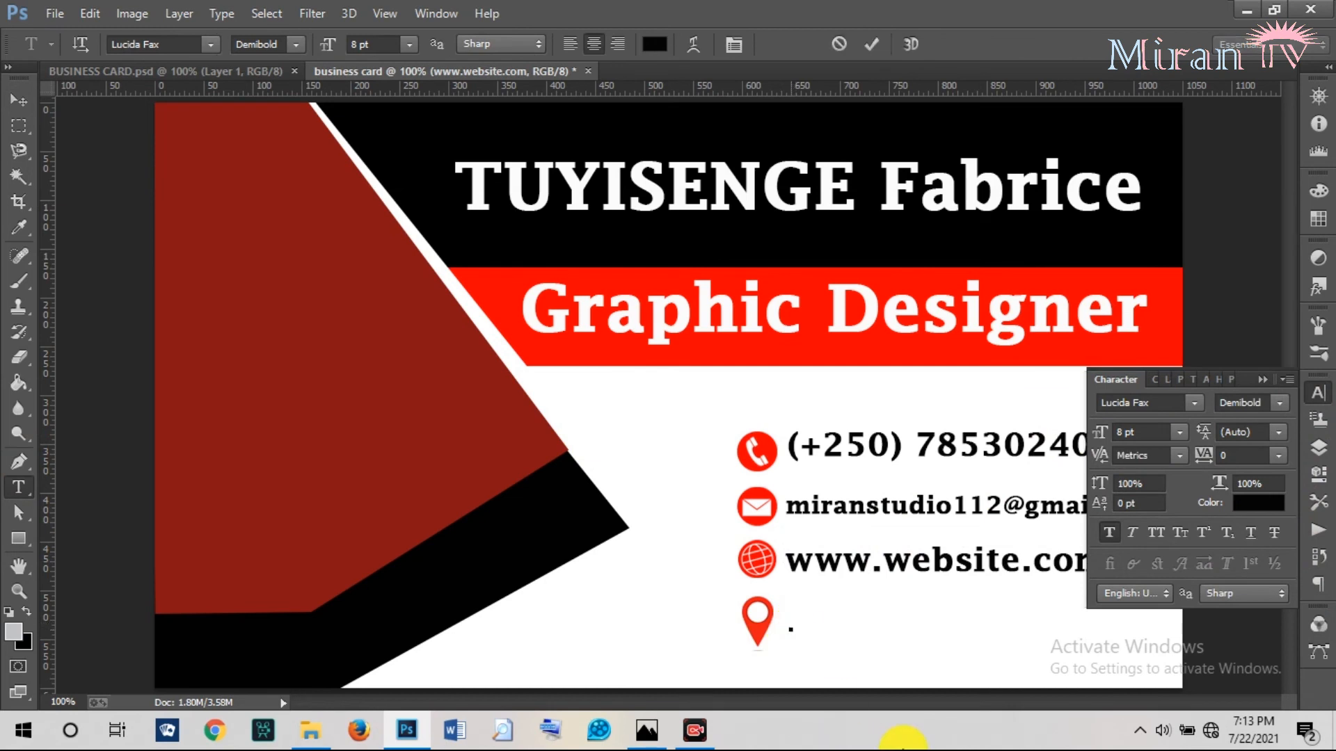
{"action": "type", "text": "Kigali "}
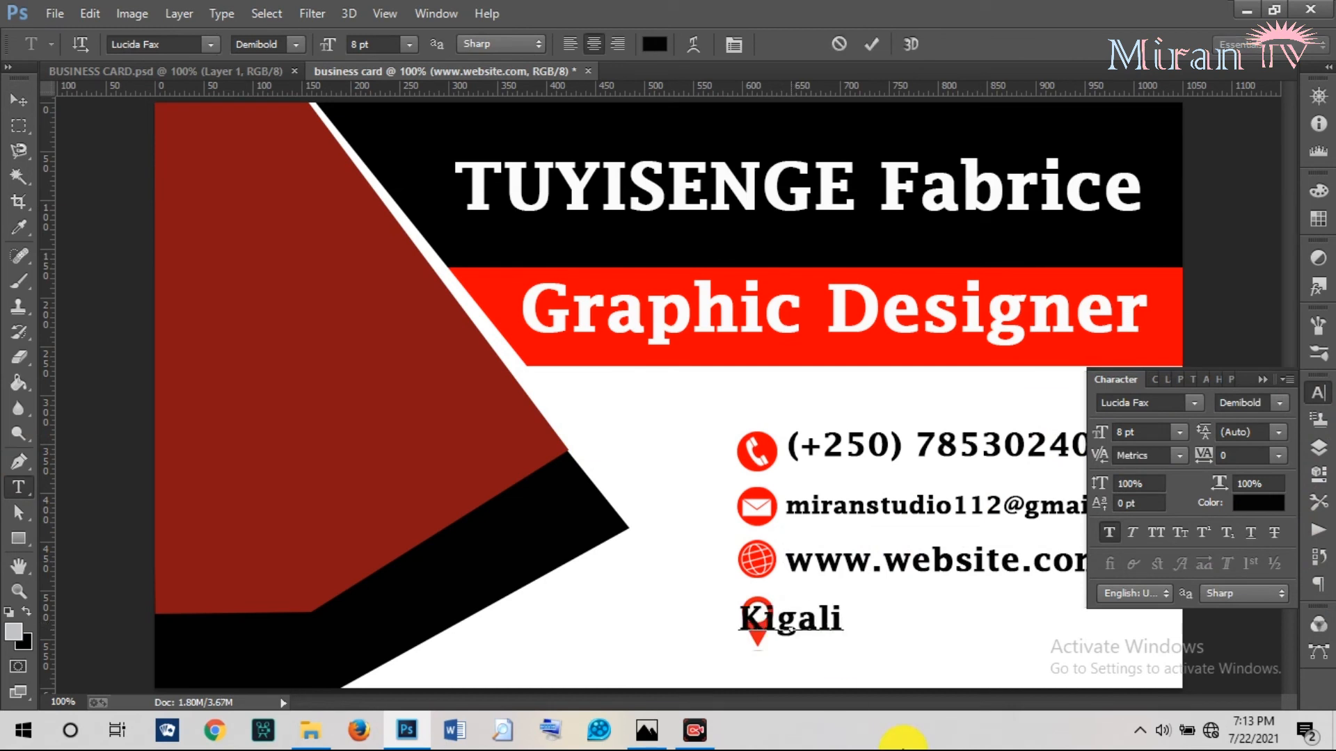
{"action": "type", "text": "- R"}
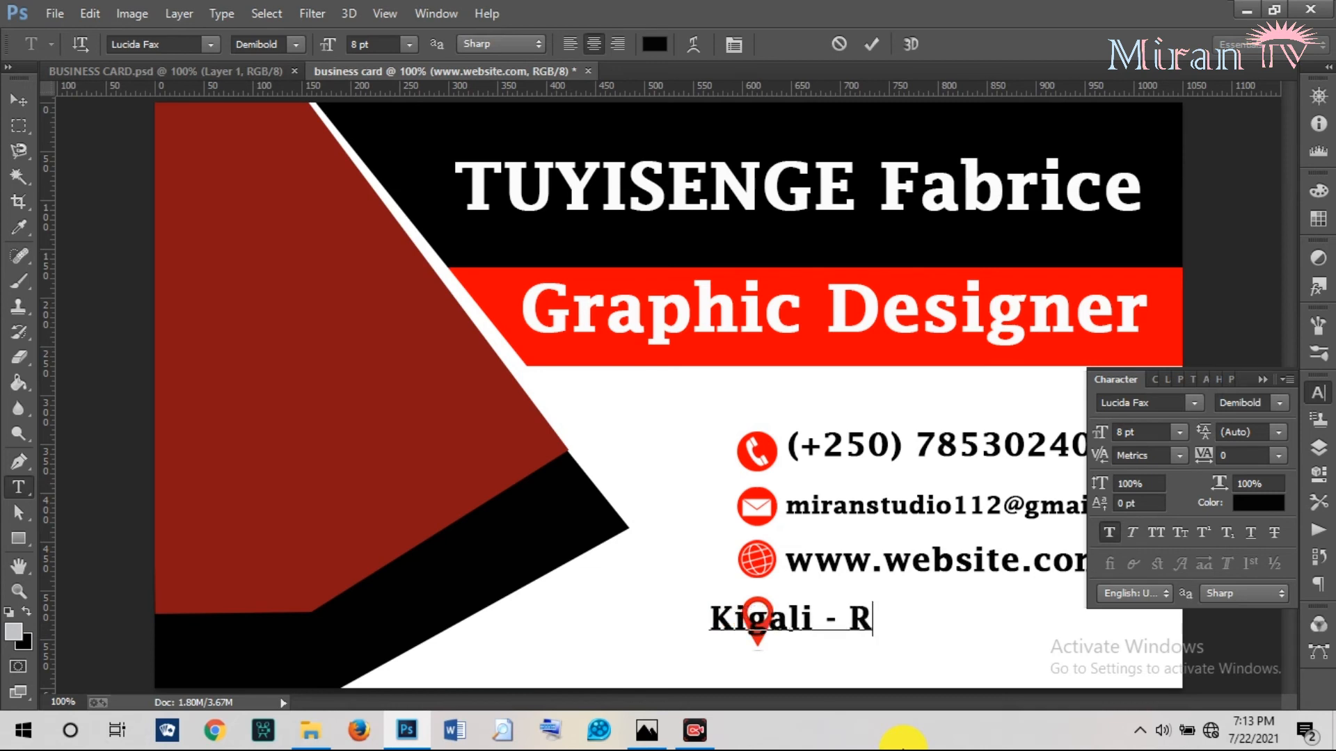
{"action": "type", "text": "wabnd"}
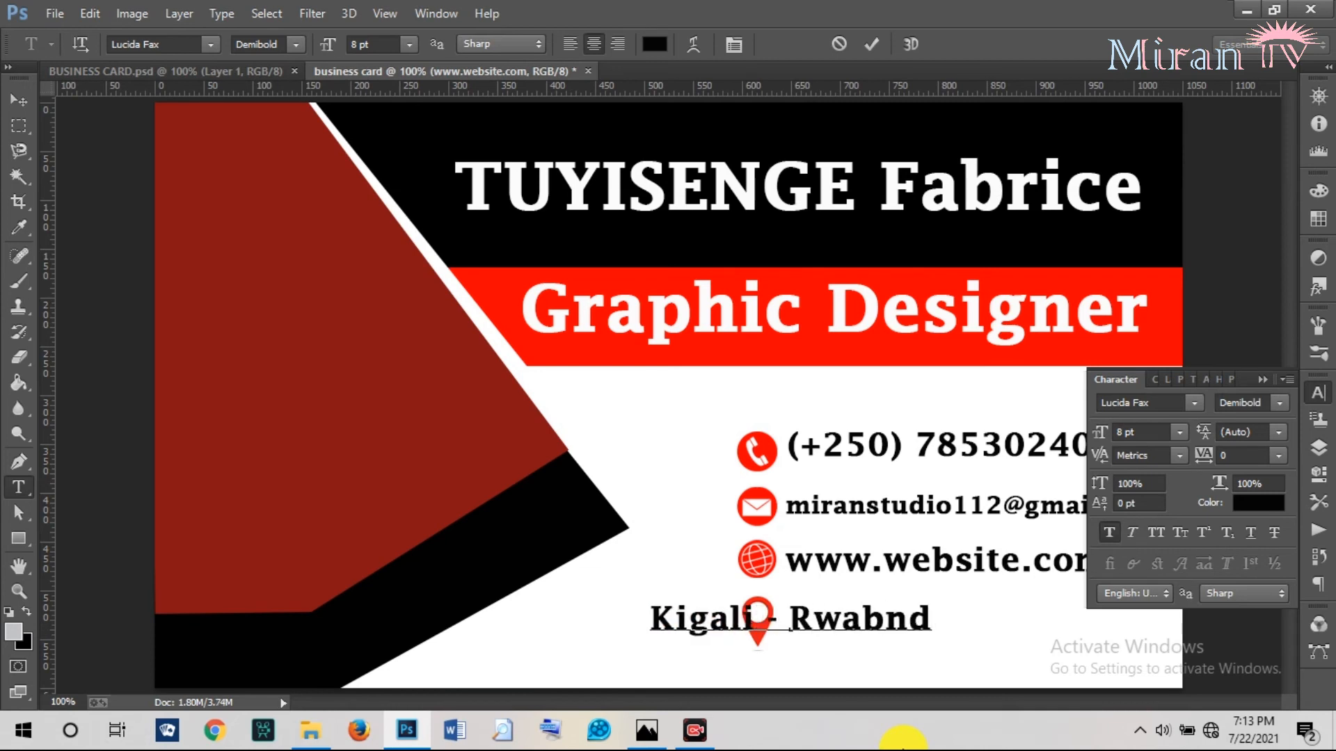
{"action": "type", "text": "a"}
{"action": "key", "text": "BackSpace"}
{"action": "key", "text": "BackSpace"}
{"action": "key", "text": "BackSpace"}
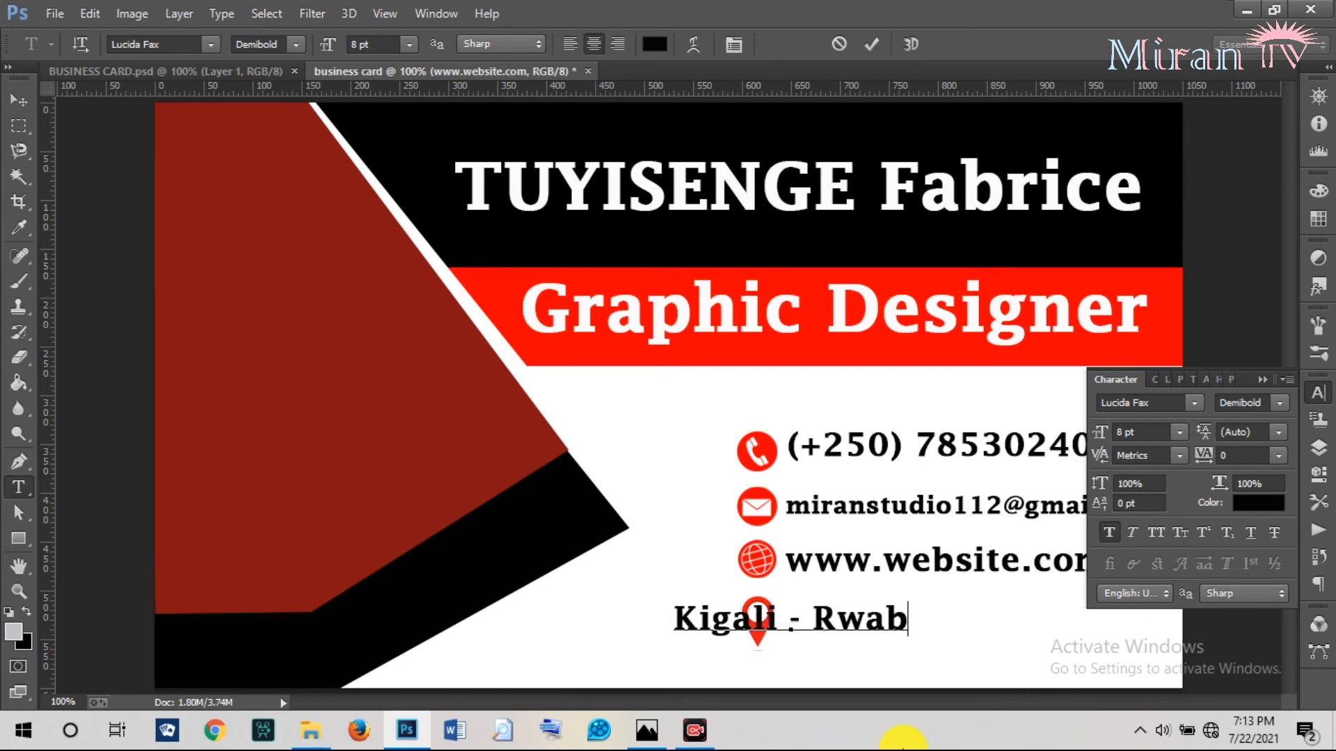
{"action": "key", "text": "BackSpace"}
{"action": "type", "text": "nda"}
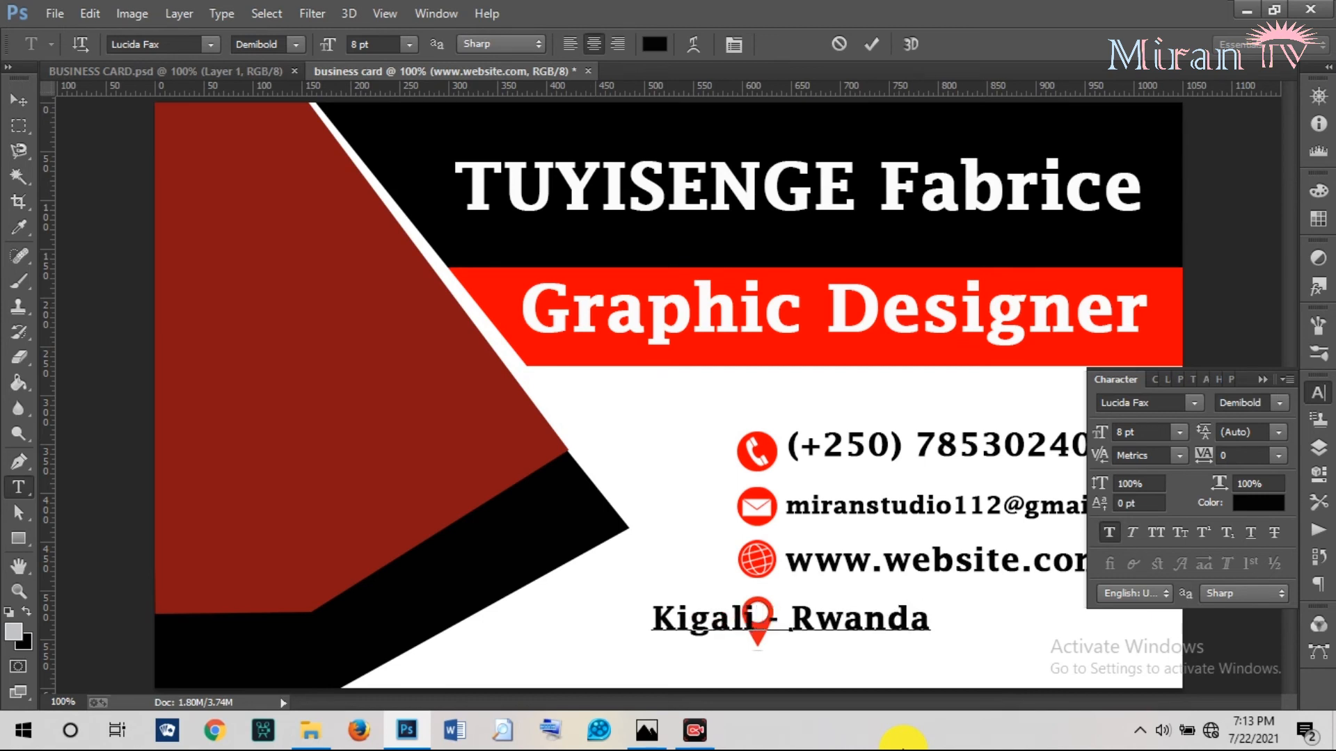
{"action": "key", "text": "ctrl+Return"}
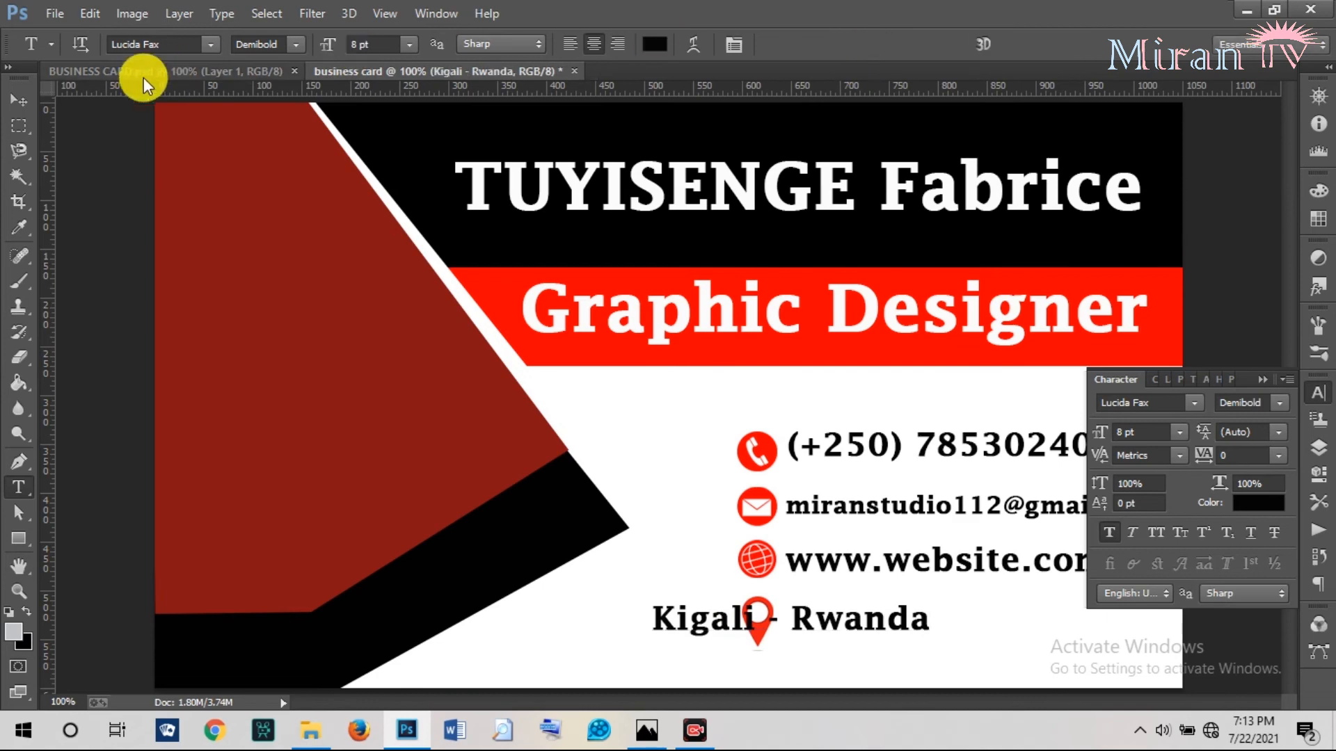
{"action": "left_click", "coordinate": [19, 99]}
{"action": "left_click_drag", "start_coordinate": [855, 611], "coordinate": [988, 631]}
{"action": "left_click", "coordinate": [1265, 379]}
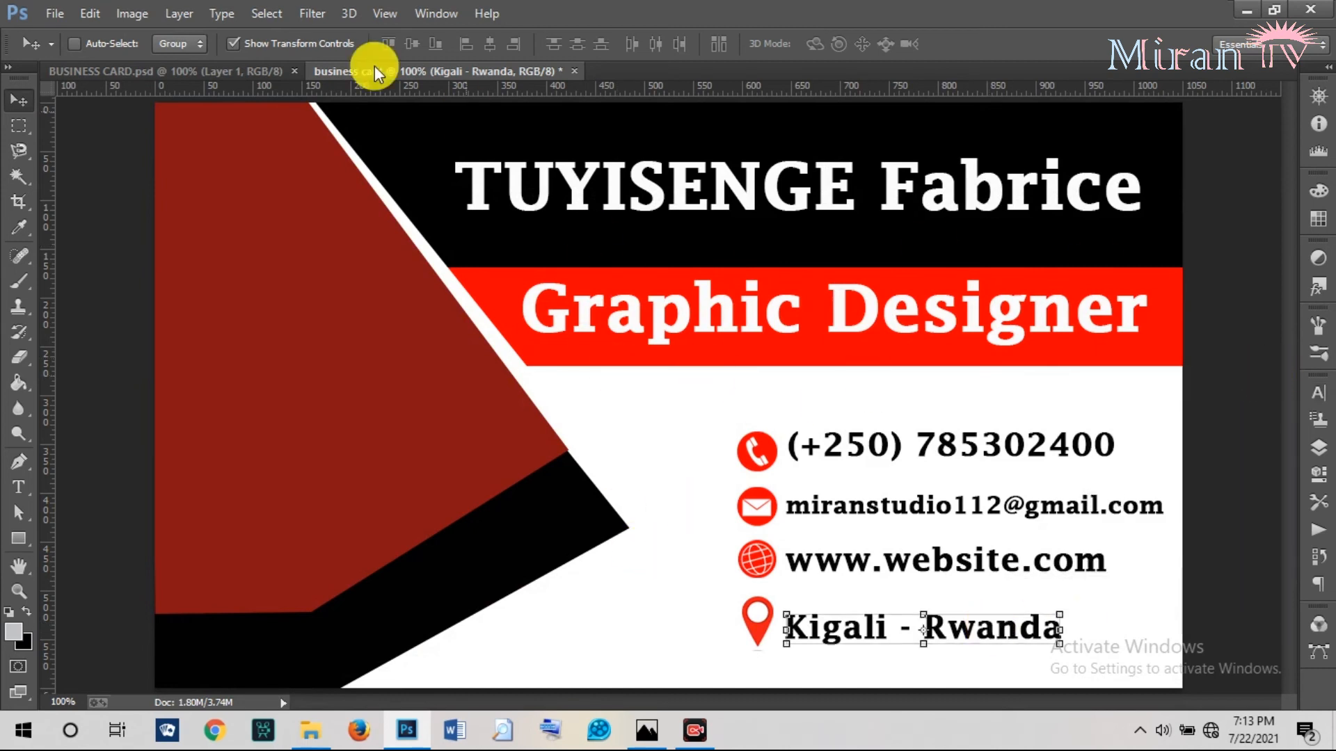
Select the Miran TV logo's Layer 5 in BUSINESS CARD.psd and drag it onto the business card.
{"action": "left_click", "coordinate": [213, 69]}
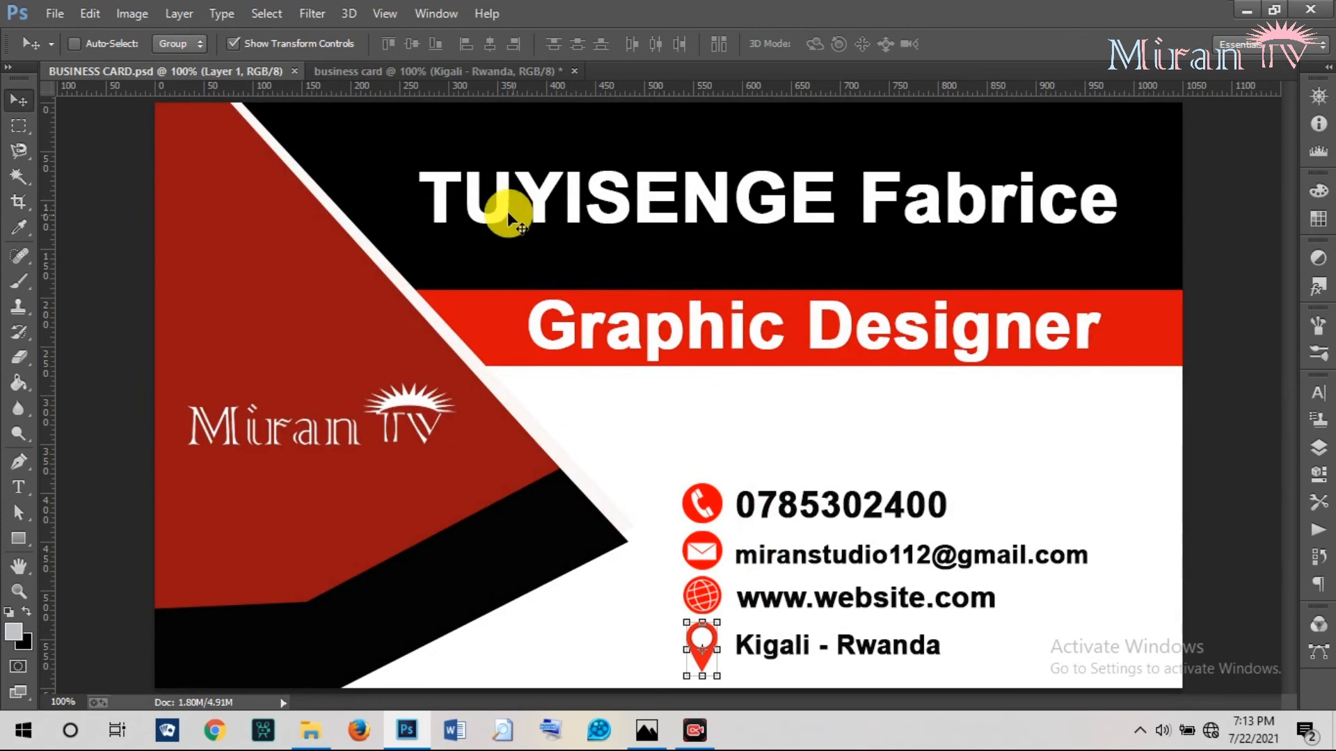
{"action": "left_click", "coordinate": [462, 66]}
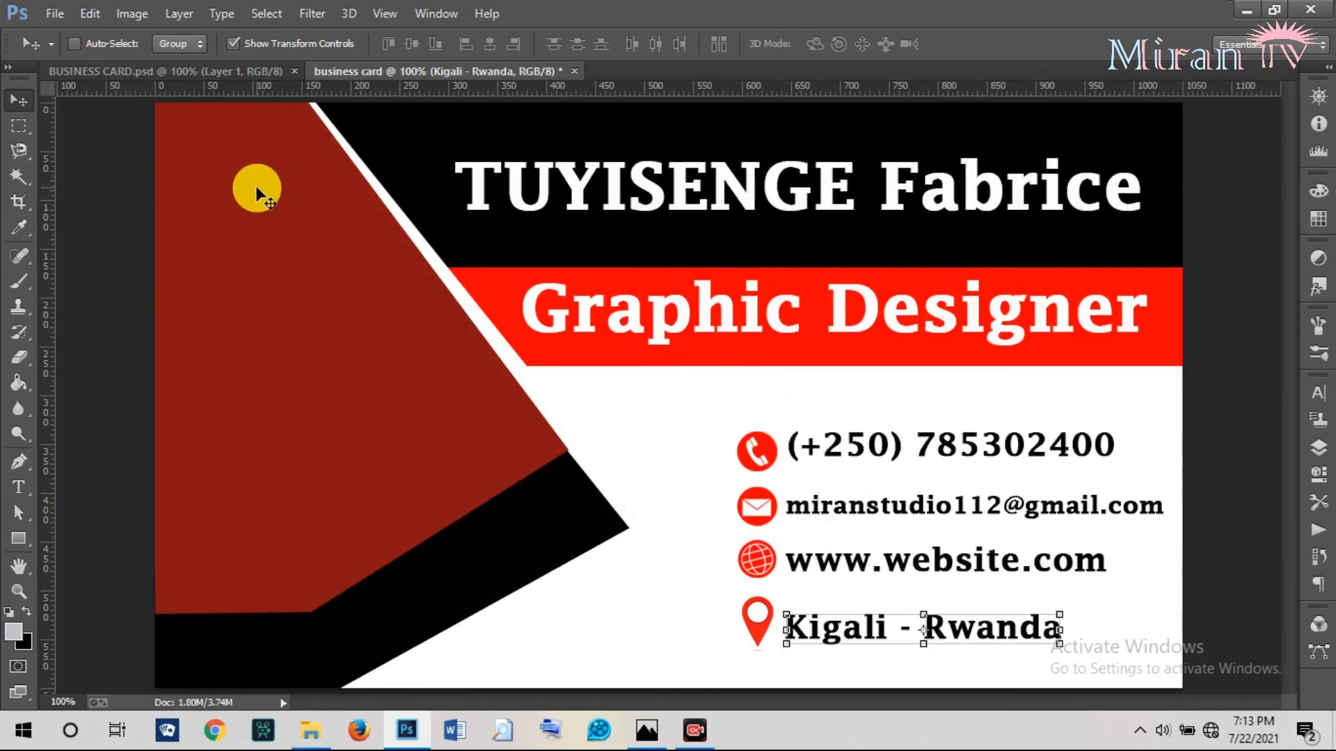
{"action": "left_click", "coordinate": [206, 73]}
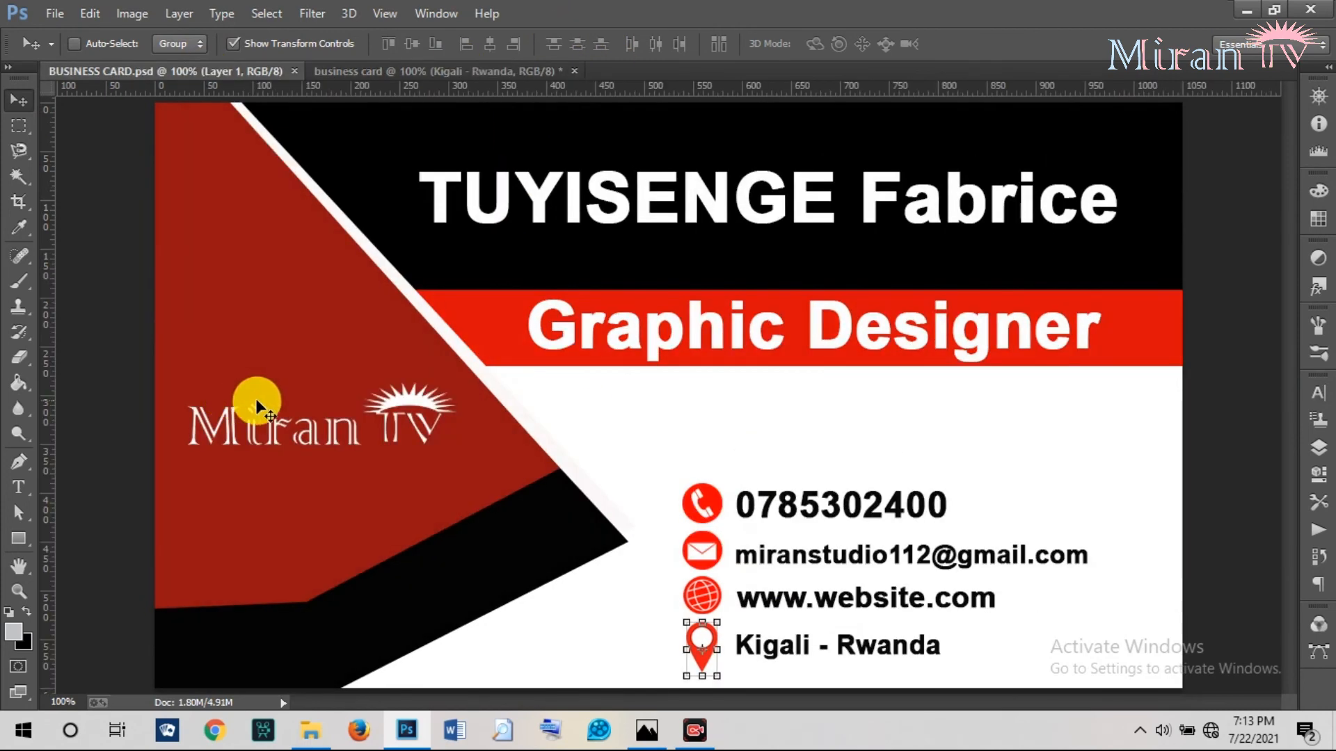
{"action": "right_click", "coordinate": [267, 438]}
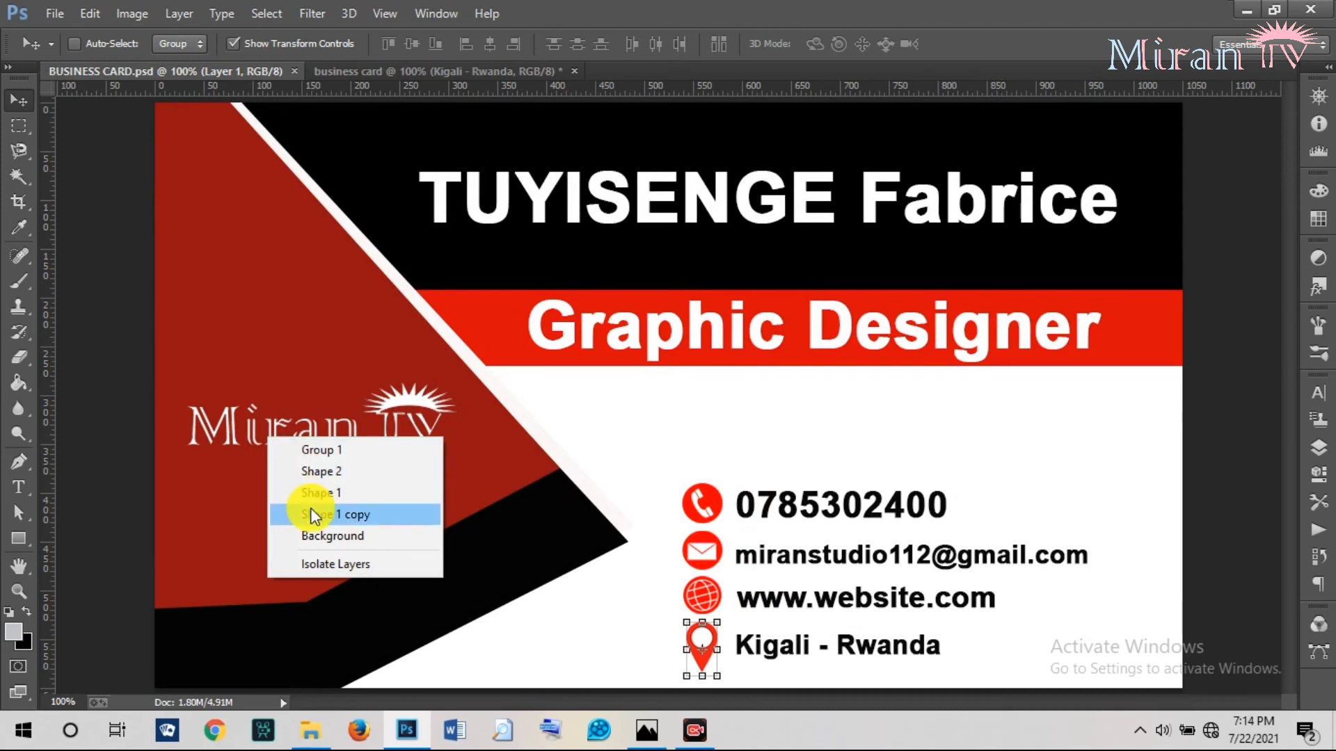
{"action": "right_click", "coordinate": [228, 419]}
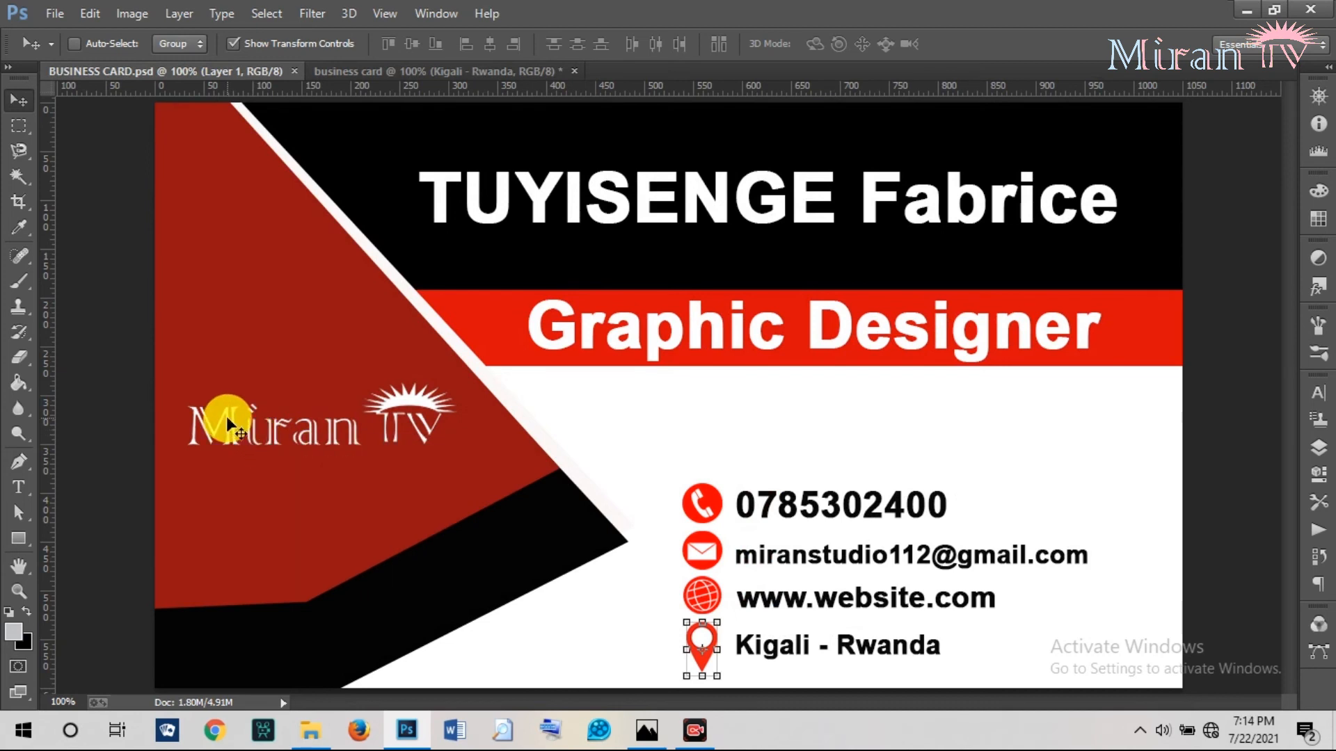
{"action": "right_click", "coordinate": [227, 419]}
{"action": "left_click", "coordinate": [253, 452]}
{"action": "left_click_drag", "start_coordinate": [218, 416], "coordinate": [247, 390]}
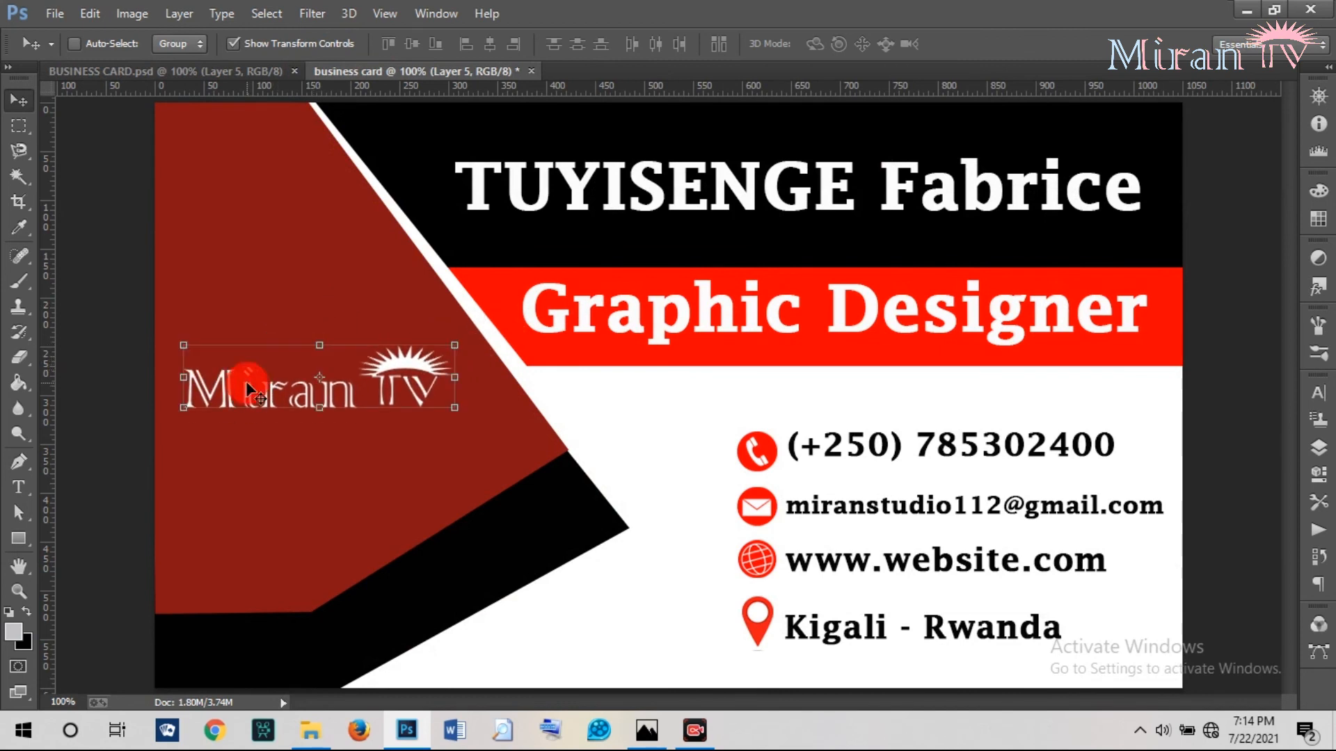
Zoom both the business card and BUSINESS CARD.psd out to 66.67%.
{"action": "left_click", "coordinate": [22, 590]}
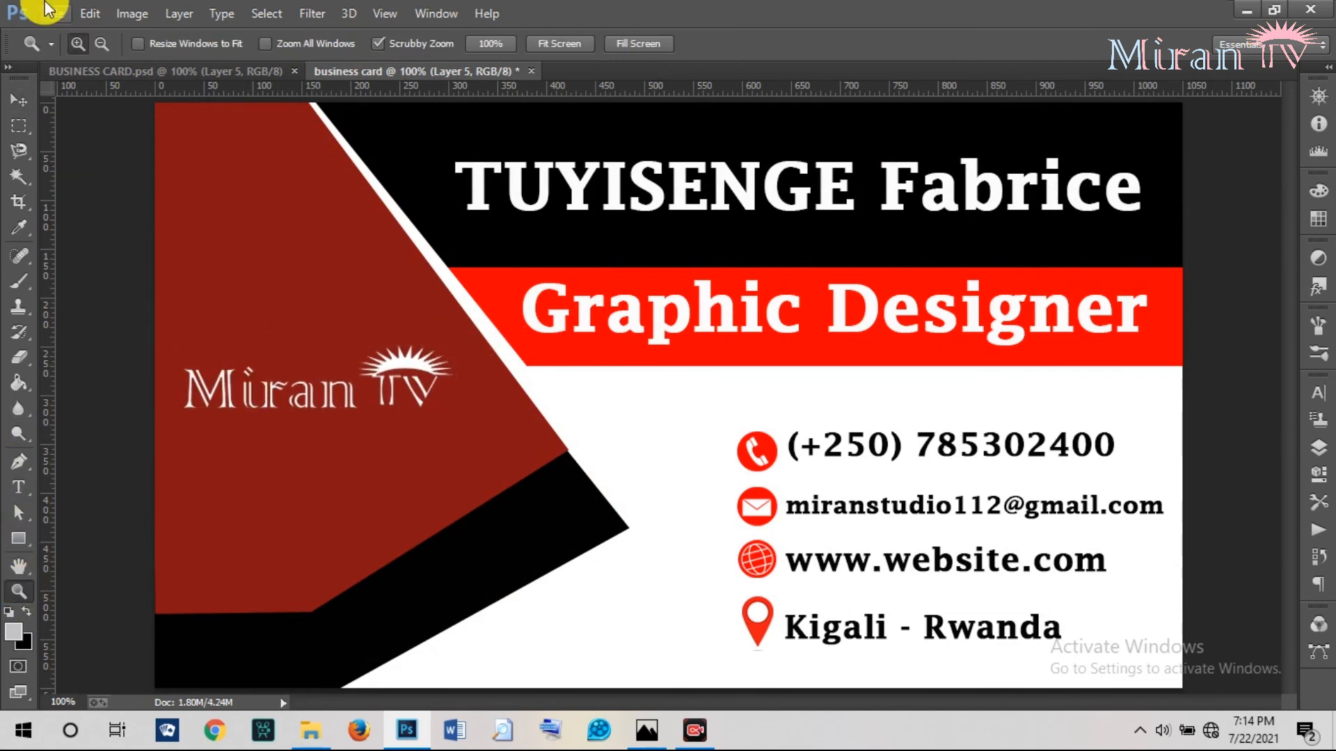
{"action": "left_click", "coordinate": [95, 40]}
{"action": "left_click", "coordinate": [511, 341]}
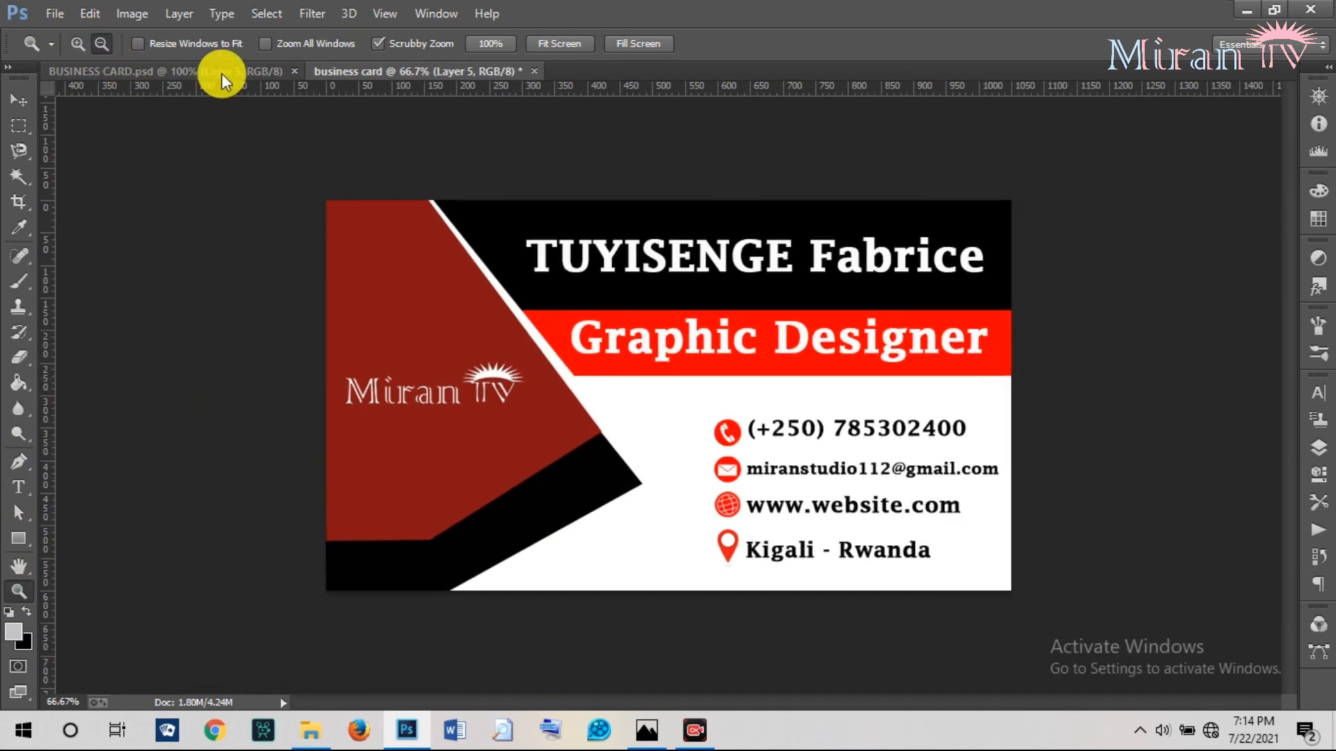
{"action": "left_click", "coordinate": [221, 81]}
{"action": "left_click", "coordinate": [555, 450]}
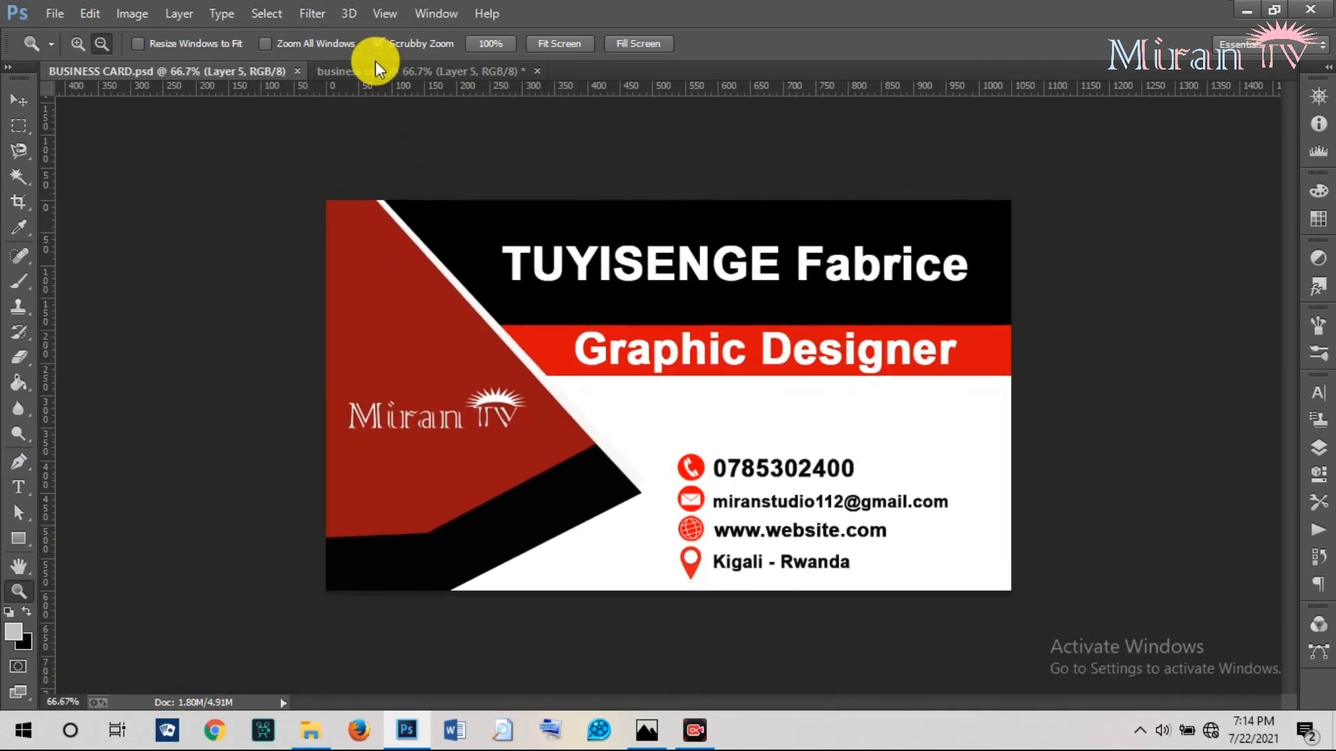
Compare the two designs side by side, then begin Save As from the File menu.
{"action": "left_click", "coordinate": [376, 70]}
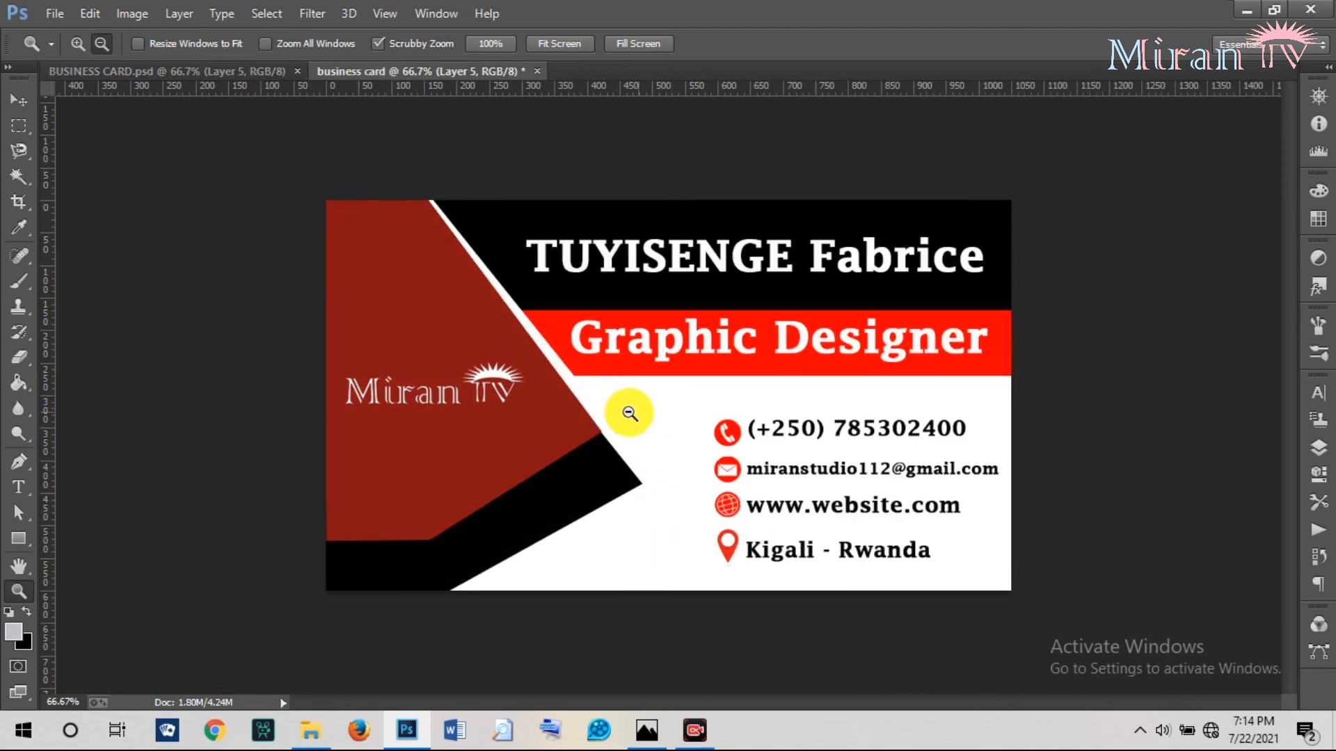
{"action": "left_click", "coordinate": [266, 76]}
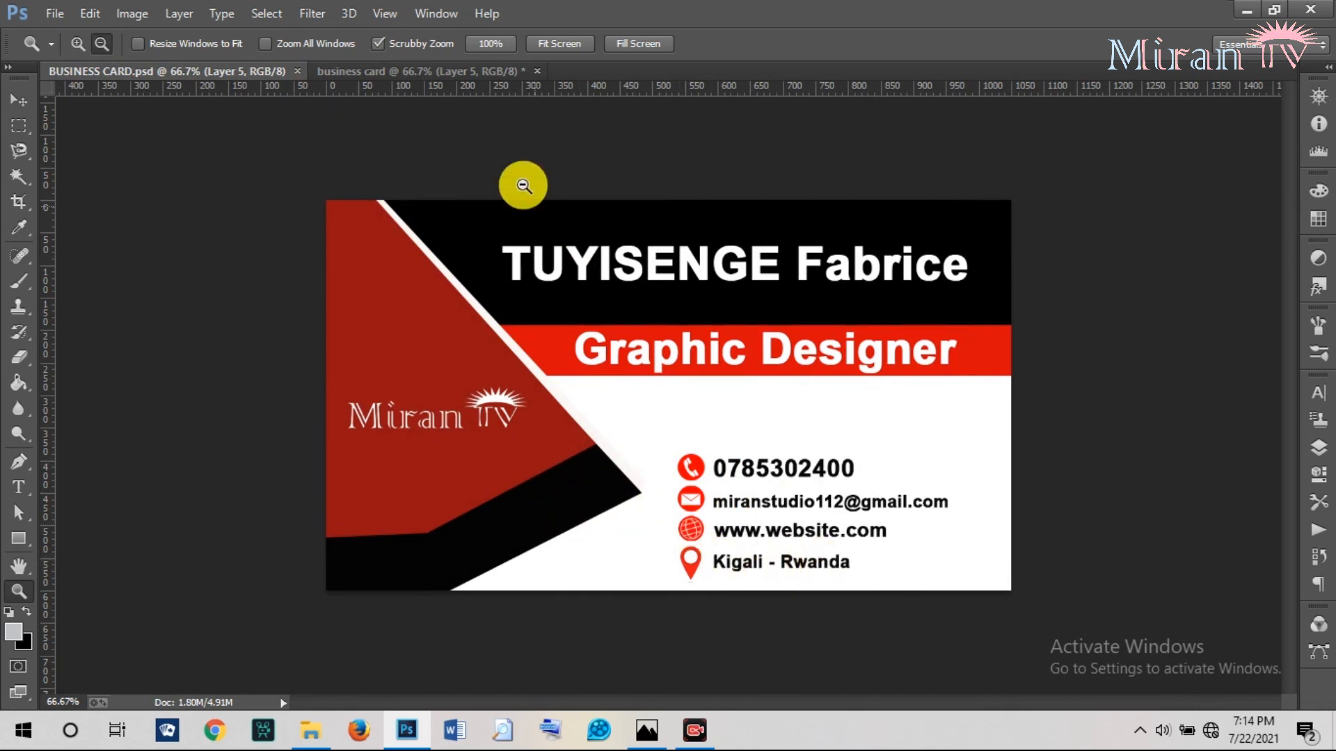
{"action": "left_click", "coordinate": [369, 71]}
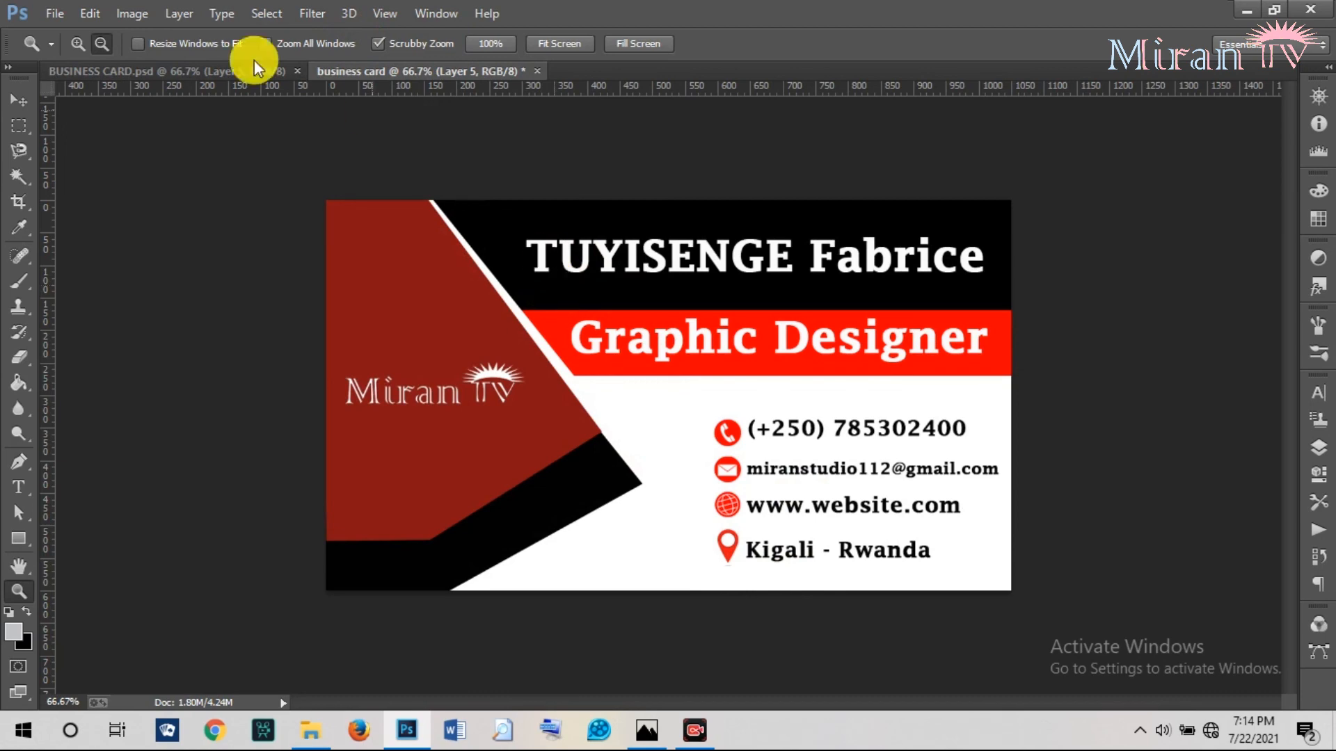
{"action": "left_click", "coordinate": [19, 100]}
{"action": "left_click", "coordinate": [54, 13]}
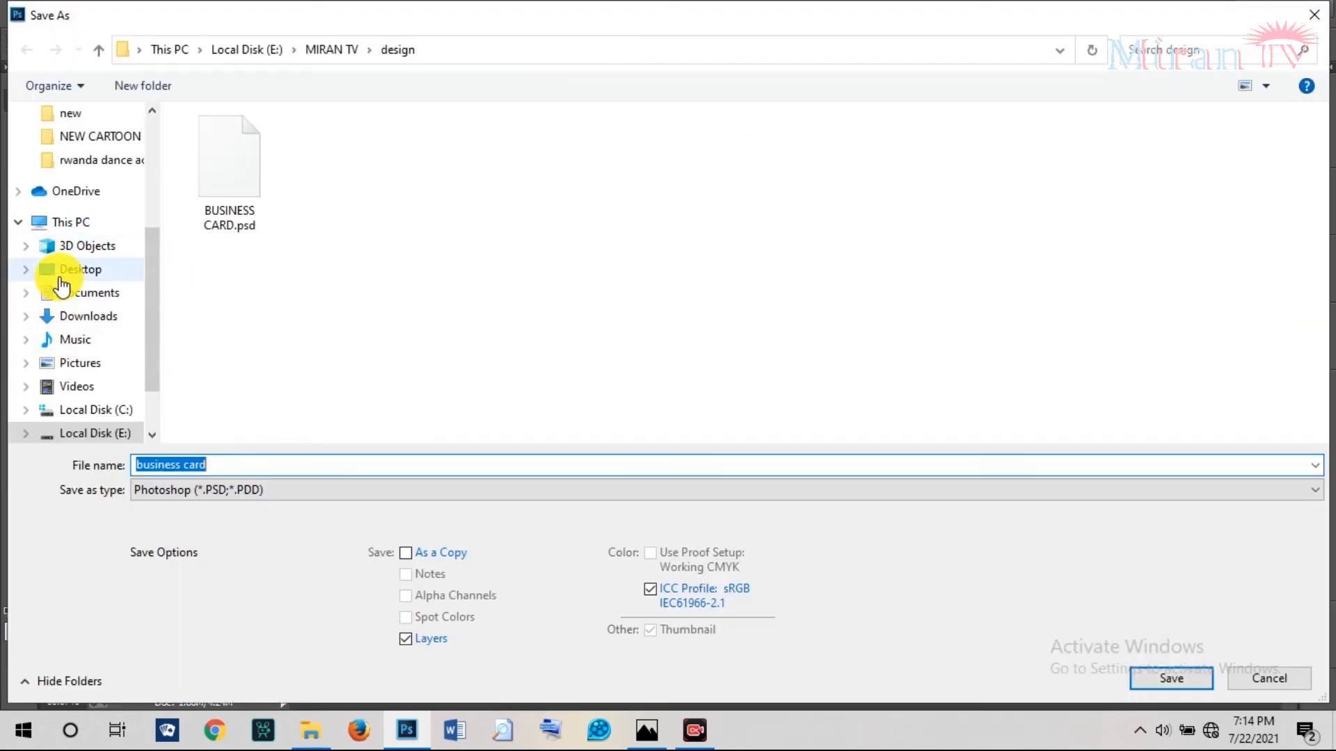
Save the card to the Desktop as a quality-12 JPEG and open the JPG in Photos.
{"action": "left_click", "coordinate": [56, 270]}
{"action": "left_click", "coordinate": [240, 496]}
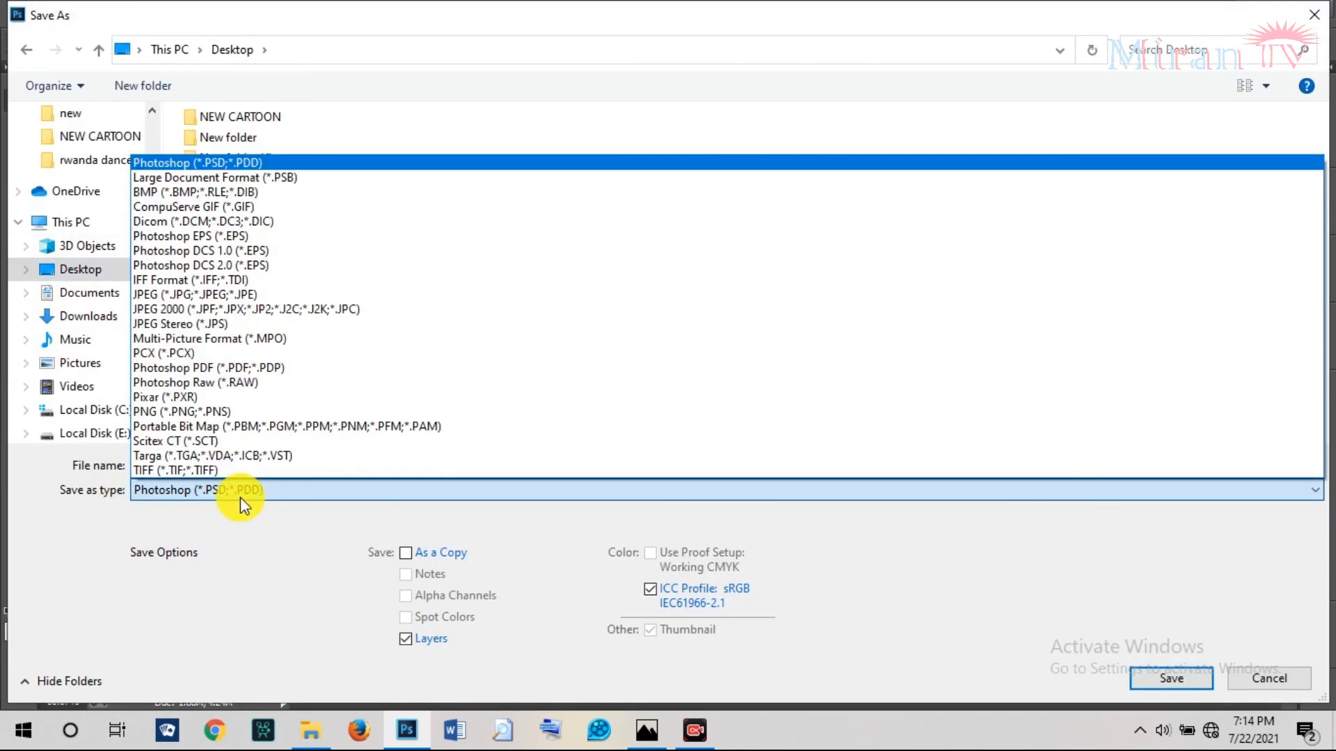
{"action": "left_click", "coordinate": [210, 298]}
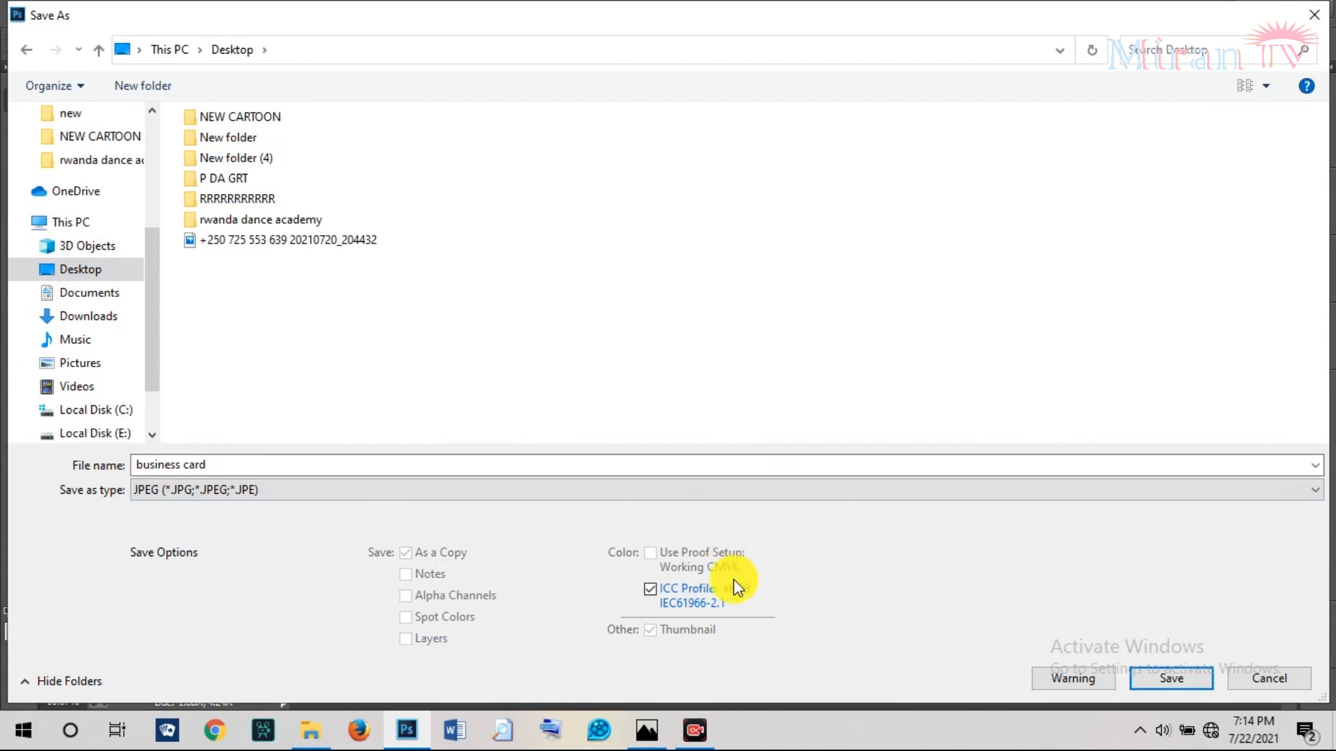
{"action": "left_click", "coordinate": [1143, 683]}
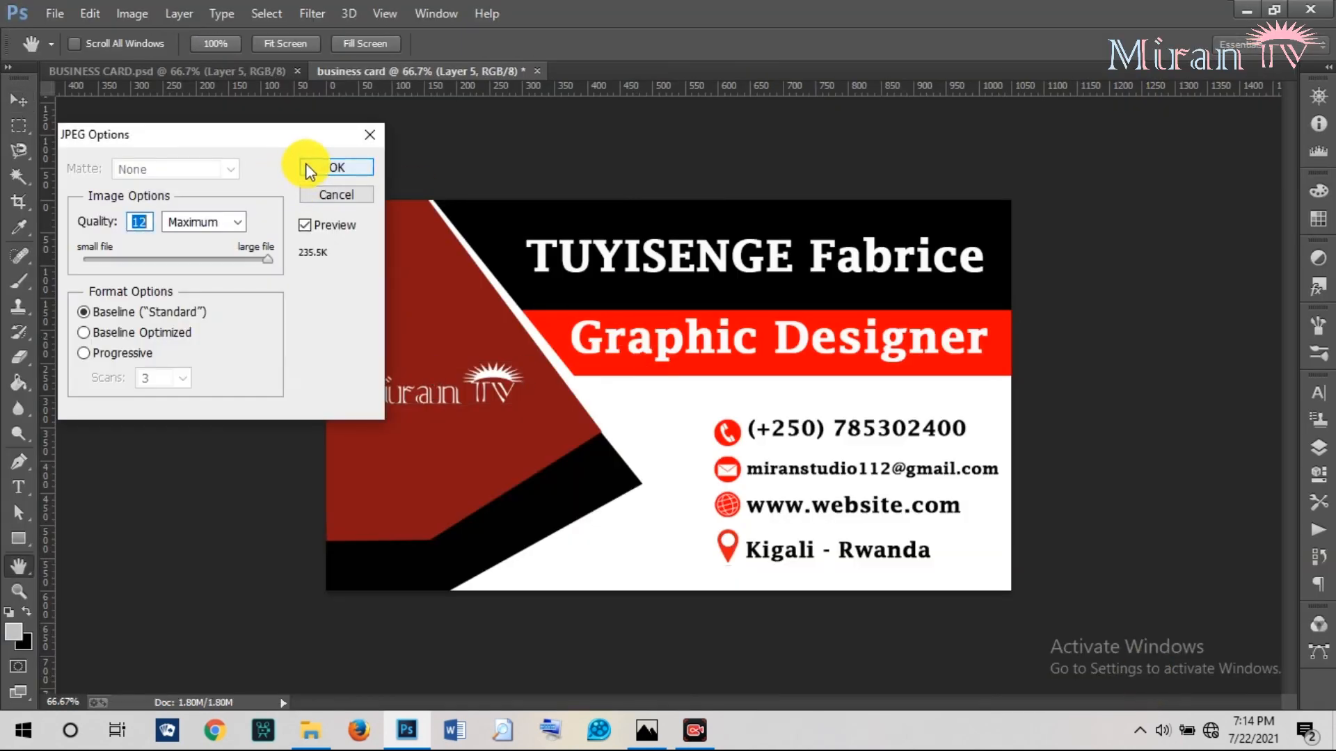
{"action": "left_click", "coordinate": [309, 168]}
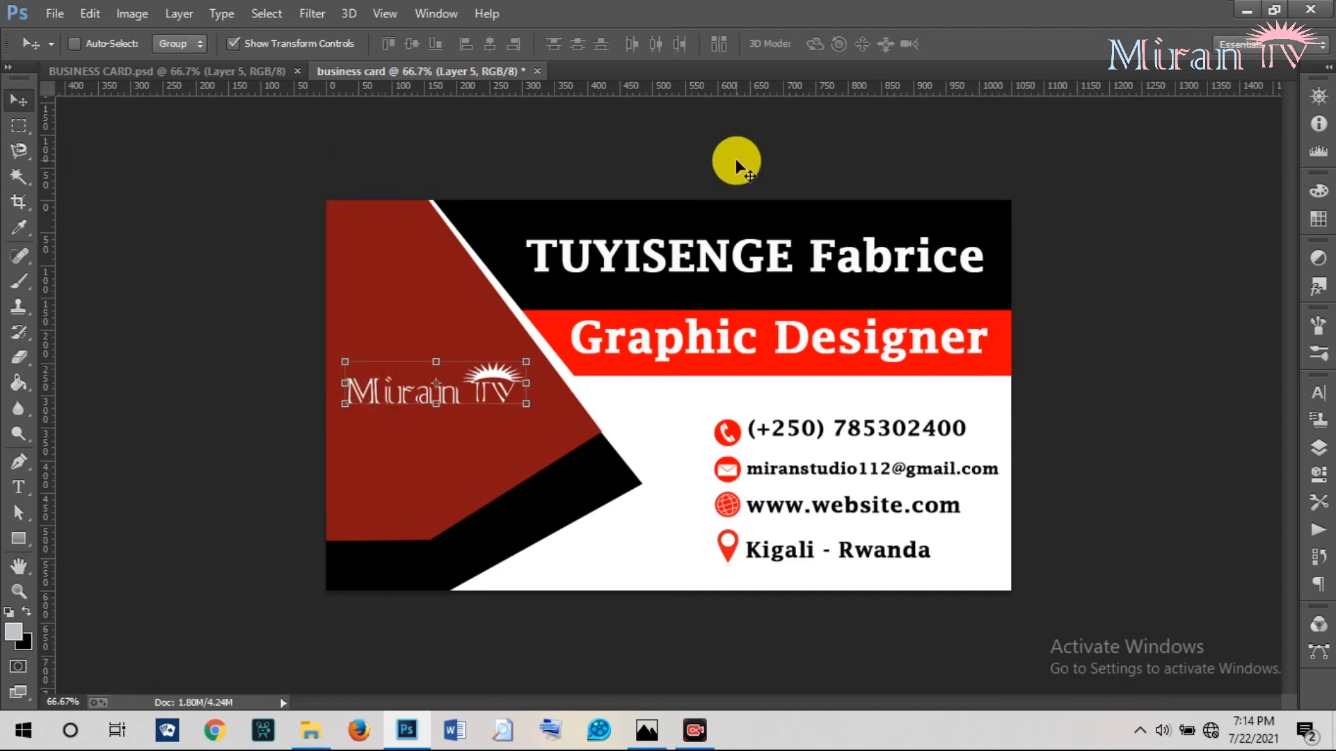
{"action": "left_click", "coordinate": [1251, 9]}
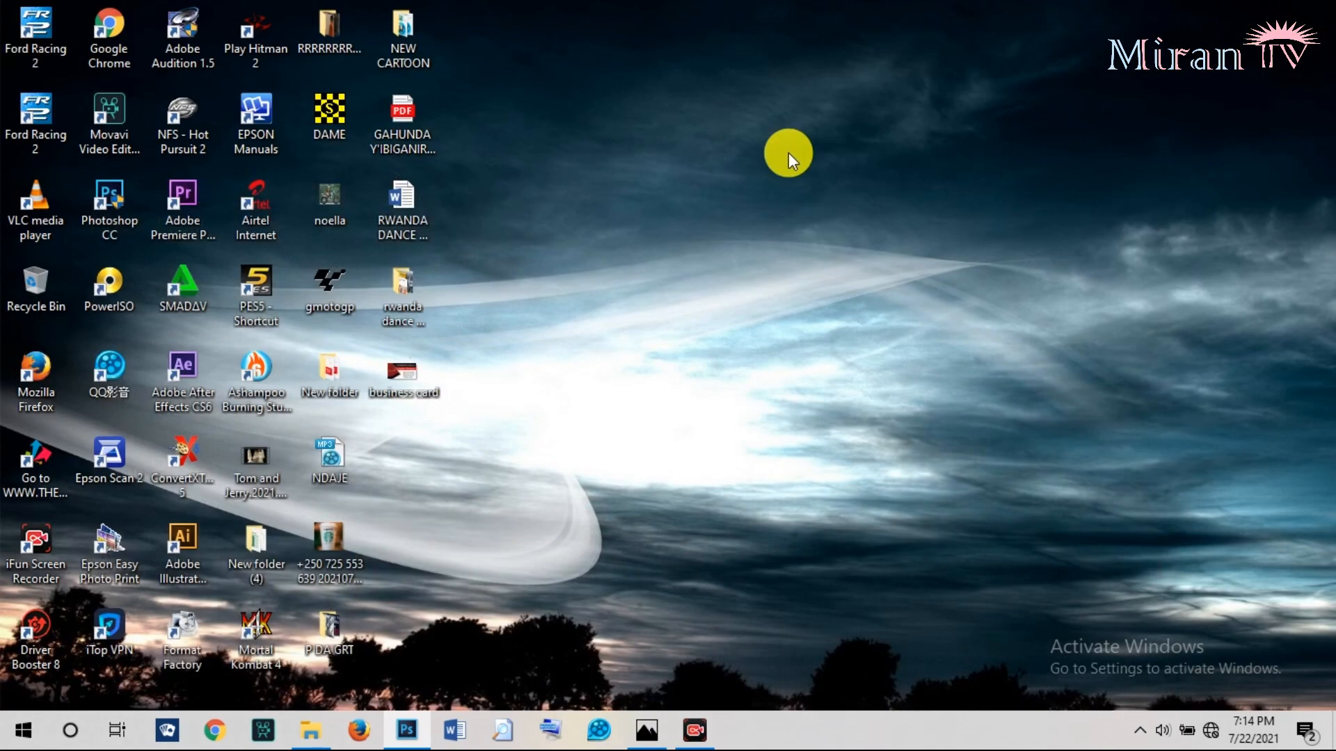
{"action": "double_click", "coordinate": [407, 382]}
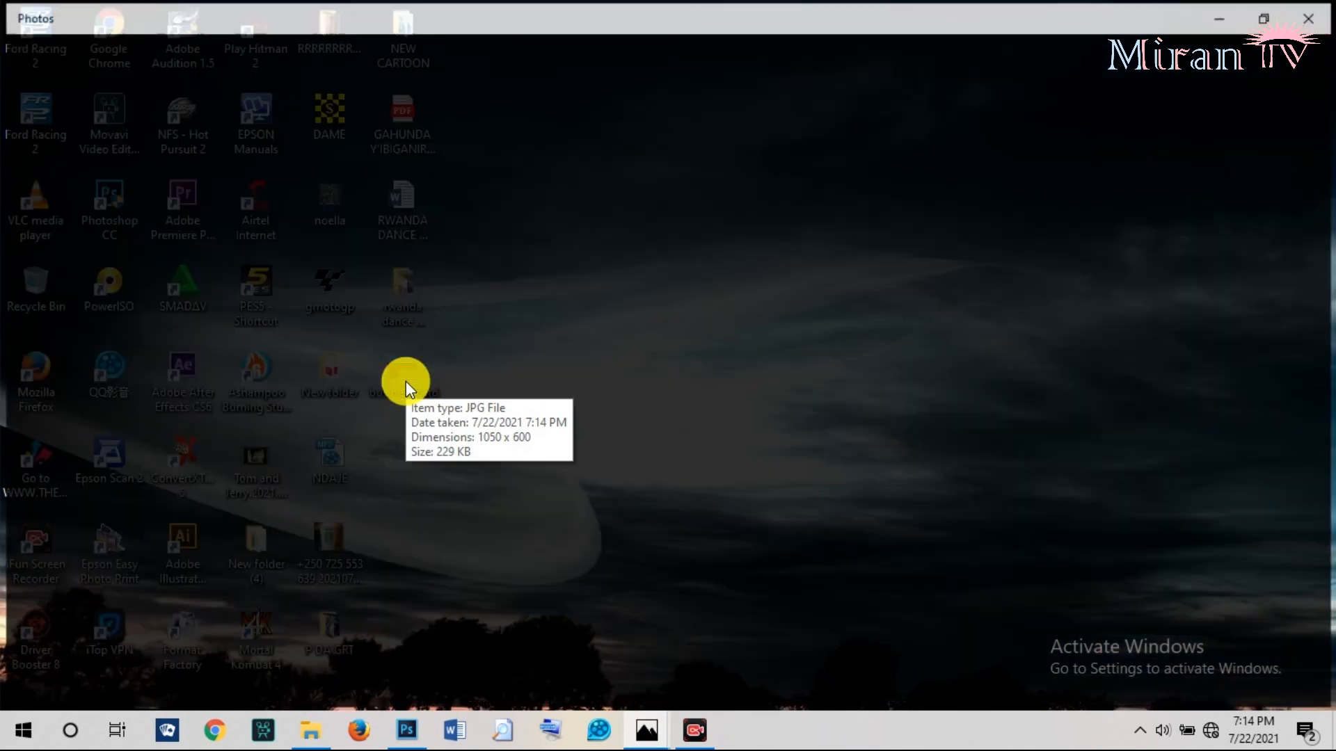